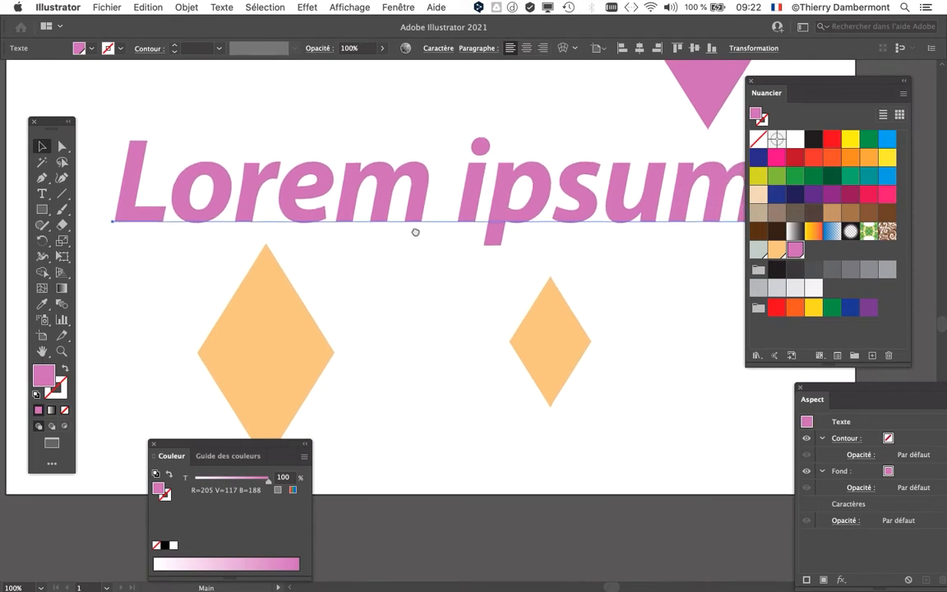
# Arrange the workspace: move the Swatches and Appearance panels beside the artwork, close the Color panel, and slightly enlarge the Appearance panel
pyautogui.moveTo(774, 83); pyautogui.dragTo(832, 75)
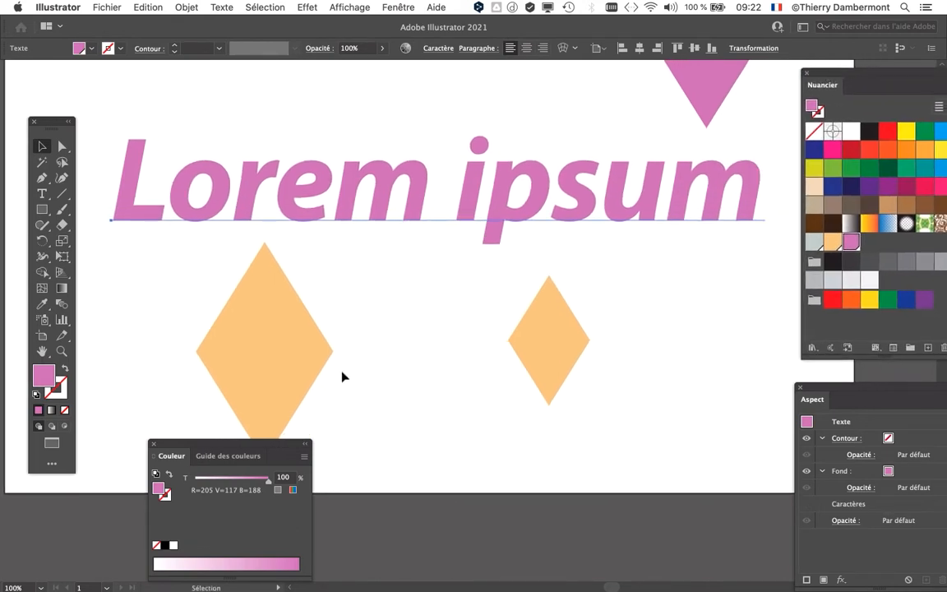
pyautogui.moveTo(822, 401); pyautogui.dragTo(596, 97)
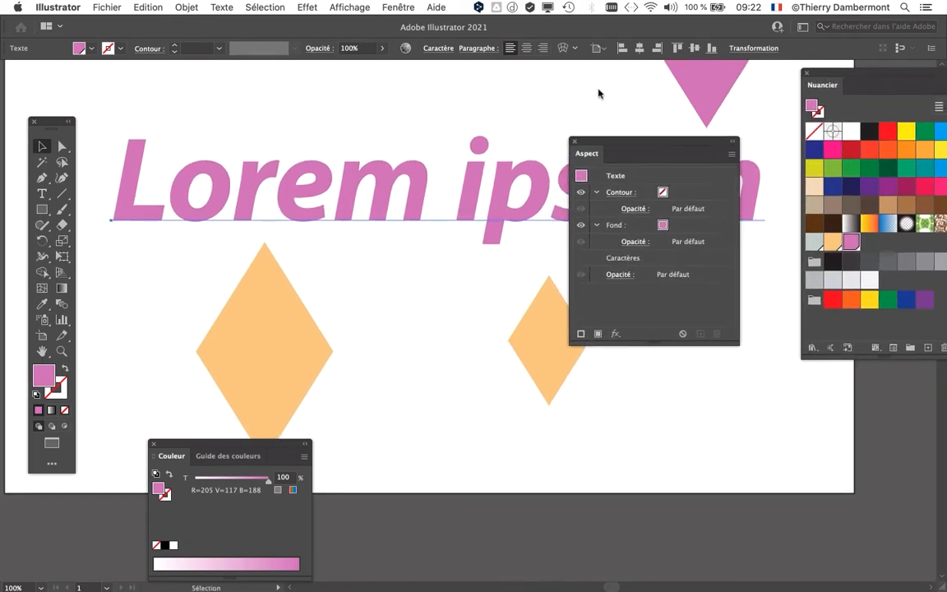
pyautogui.click(153, 444)
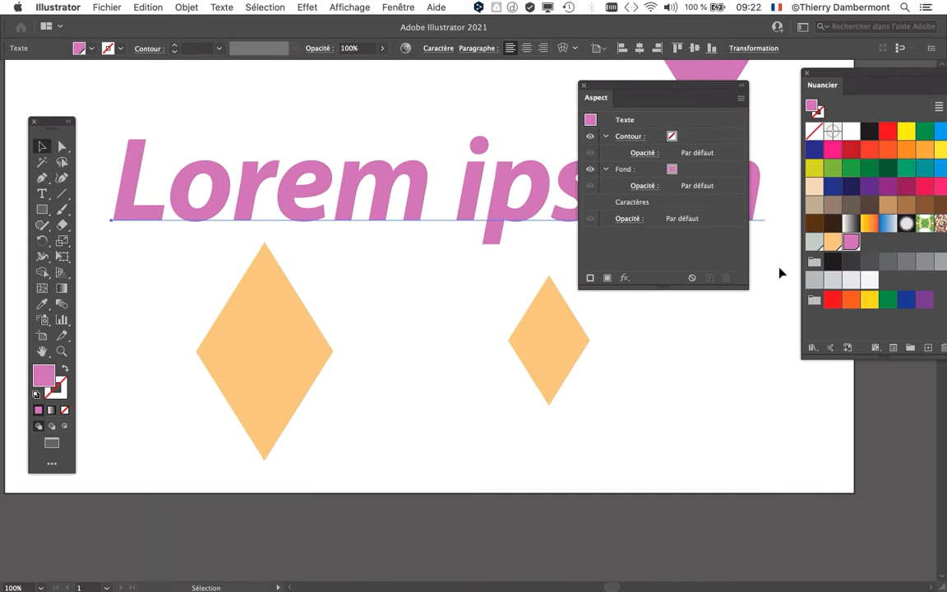
pyautogui.moveTo(747, 288); pyautogui.dragTo(745, 298)
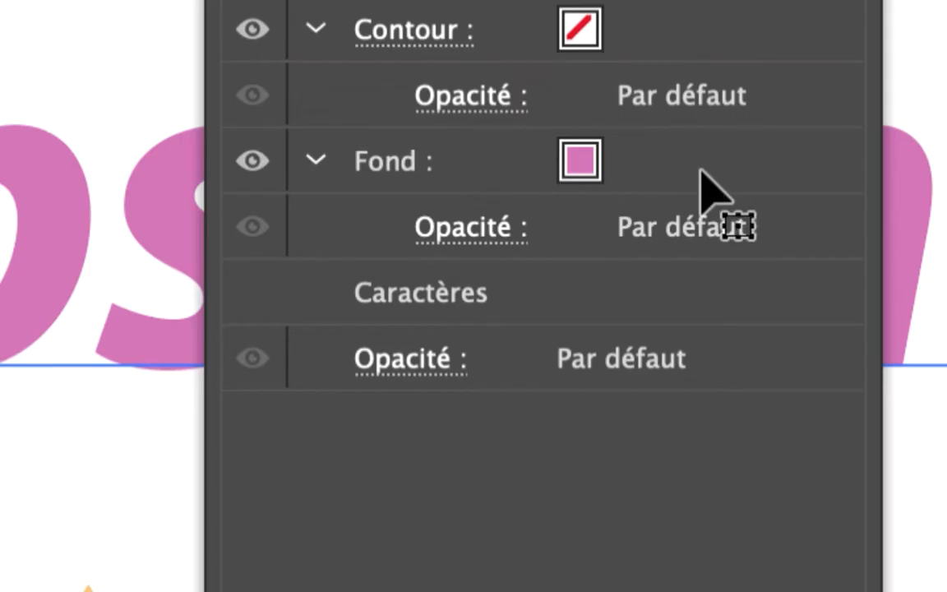
# Select the Fill attribute of the "Lorem ipsum" text in the Appearance panel and set it to the cyan swatch
pyautogui.click(700, 170)
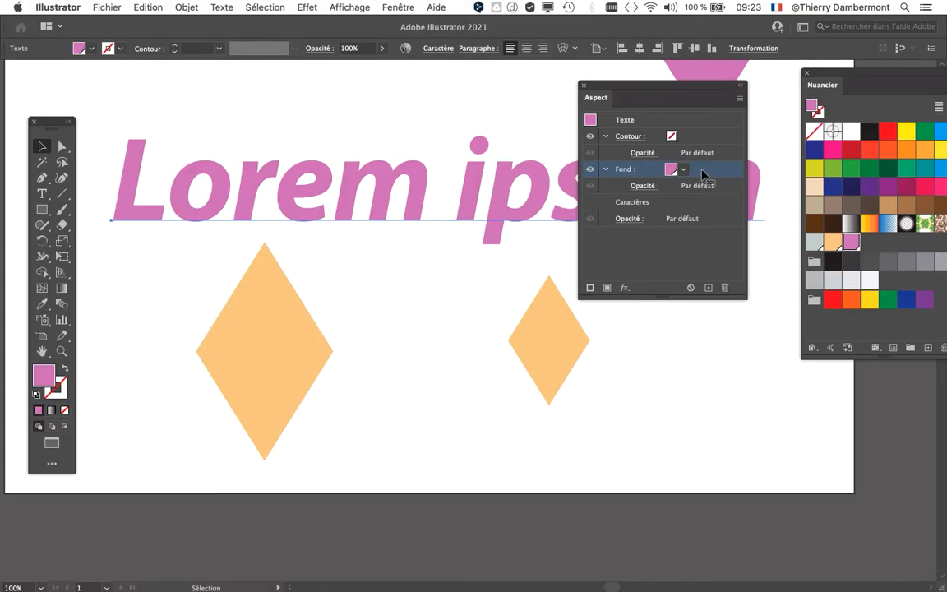
pyautogui.press('Tab')
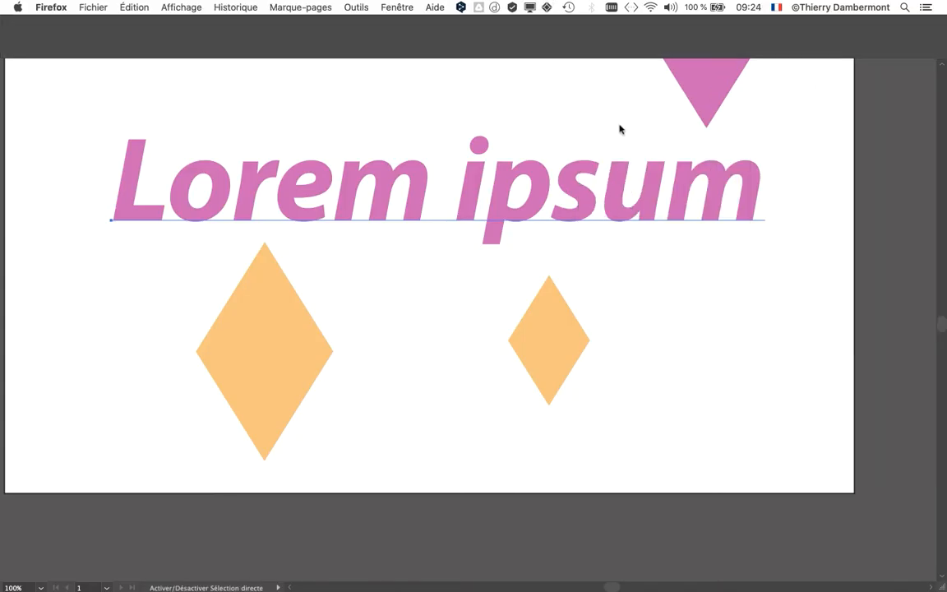
pyautogui.press('Tab')
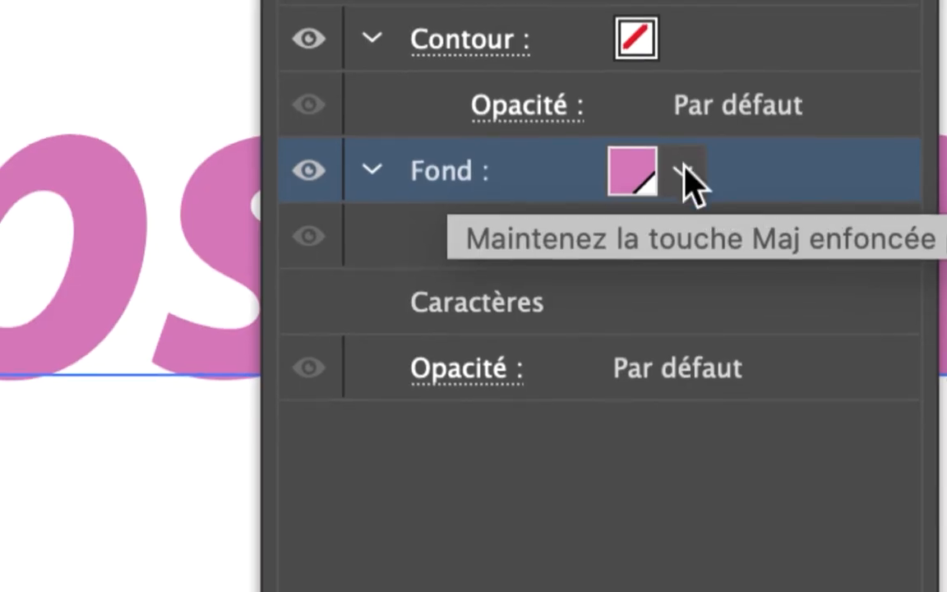
pyautogui.click(686, 174)
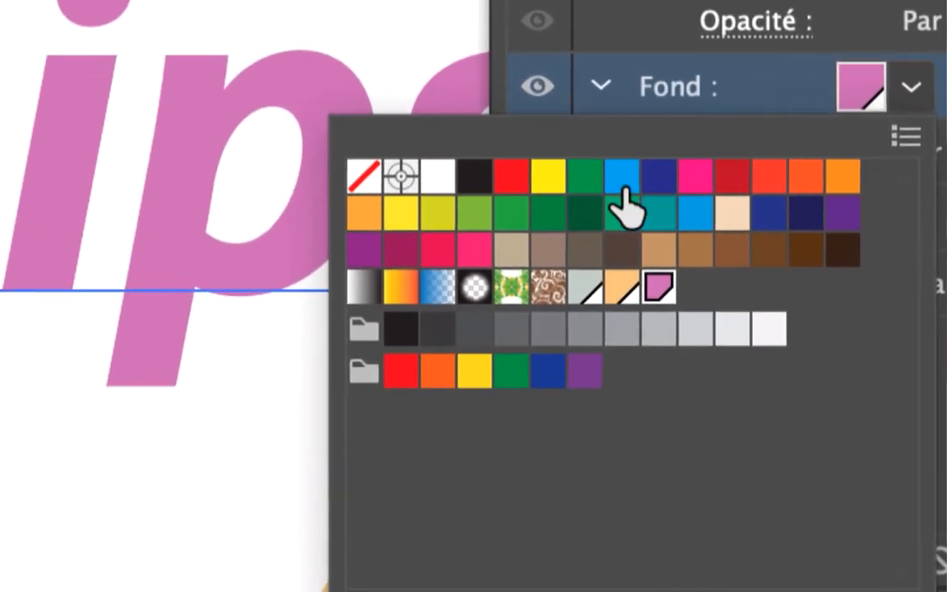
pyautogui.click(396, 256)
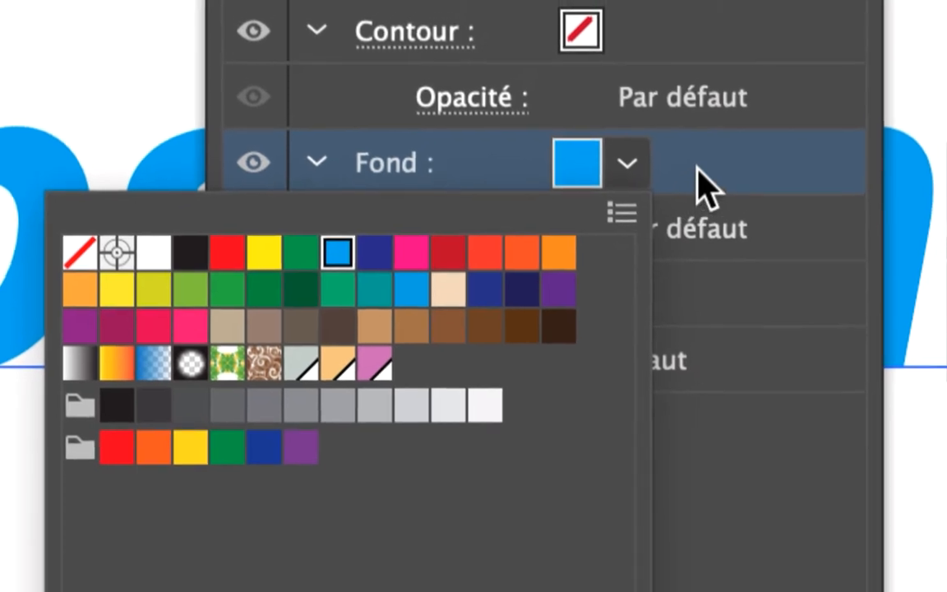
pyautogui.click(696, 167)
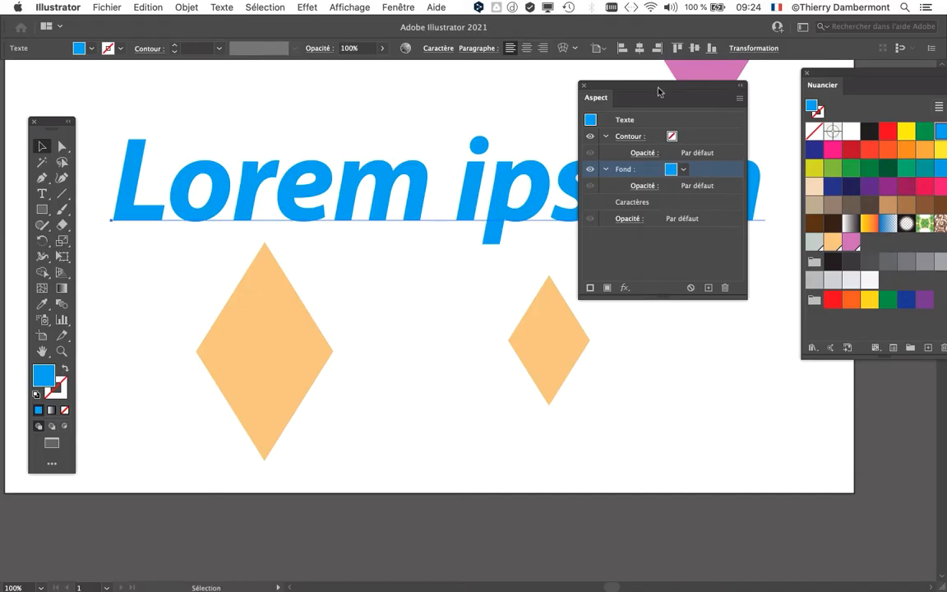
# Move the Appearance panel off the text, bring the whole Swatches panel into view, and make the cyan swatch a global color
pyautogui.moveTo(658, 91); pyautogui.dragTo(227, 309)
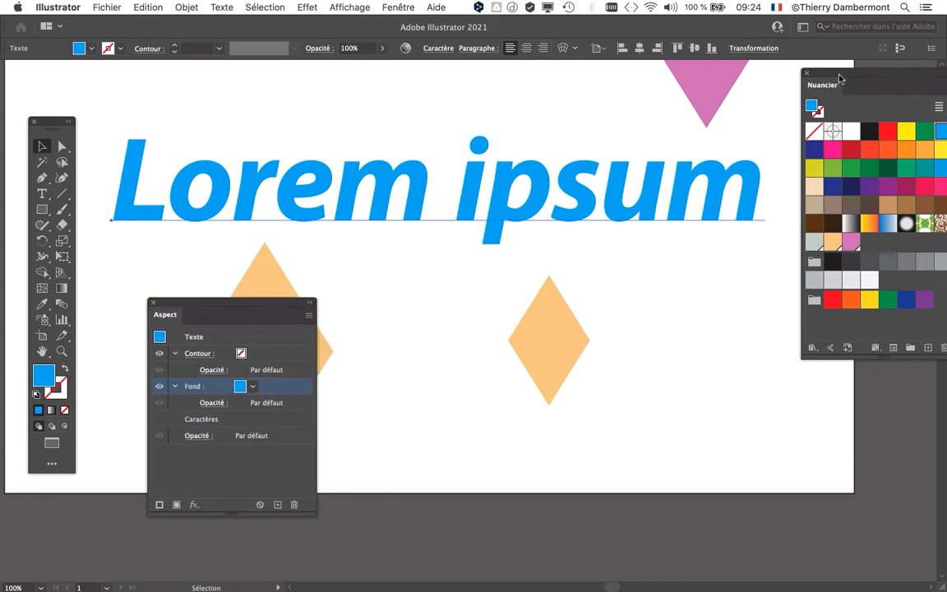
pyautogui.moveTo(834, 90); pyautogui.dragTo(714, 85)
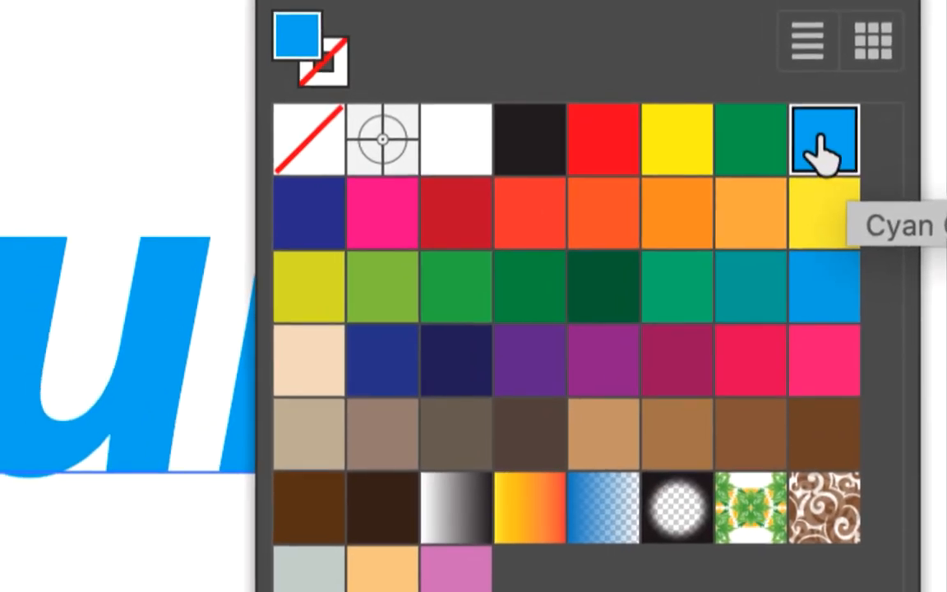
pyautogui.doubleClick(817, 148)
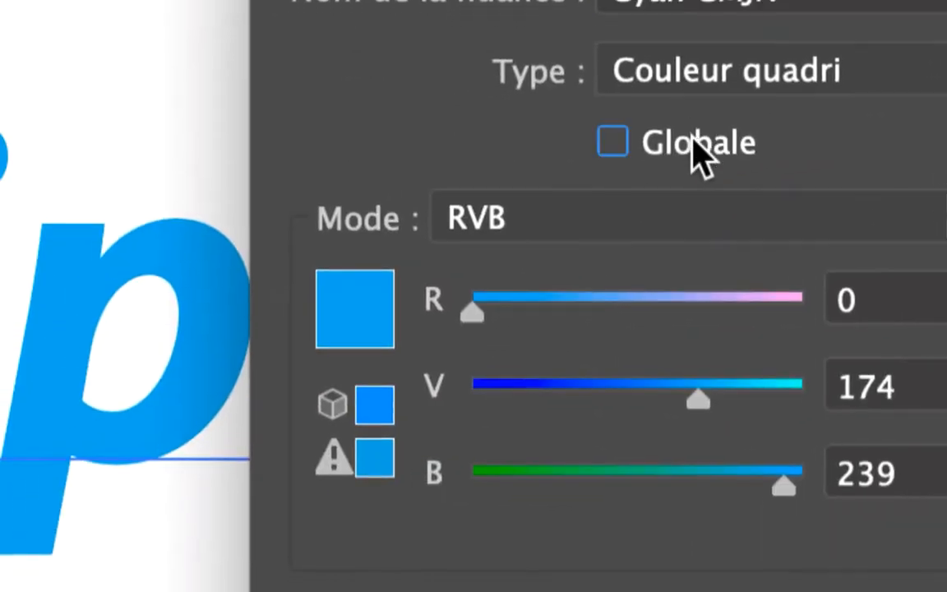
pyautogui.click(190, 156)
pyautogui.click(736, 431)
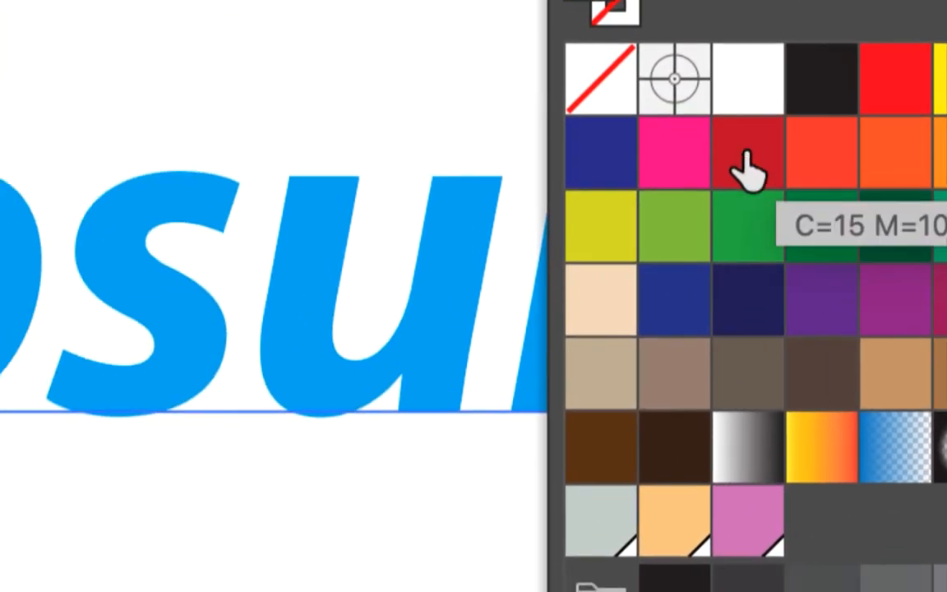
# Make the magenta and yellow swatches global process colors in their swatch options
pyautogui.click(379, 187)
pyautogui.doubleClick(734, 168)
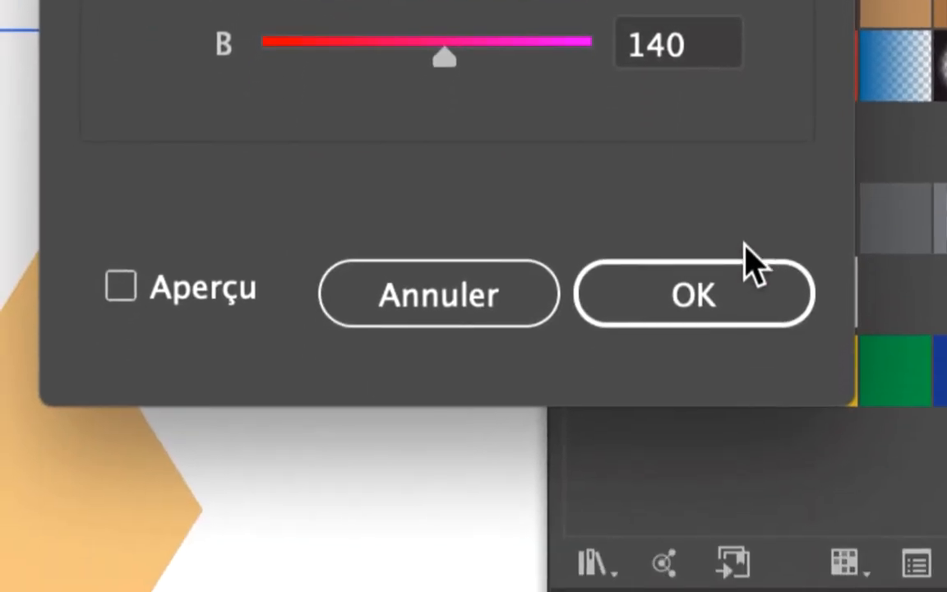
pyautogui.click(801, 520)
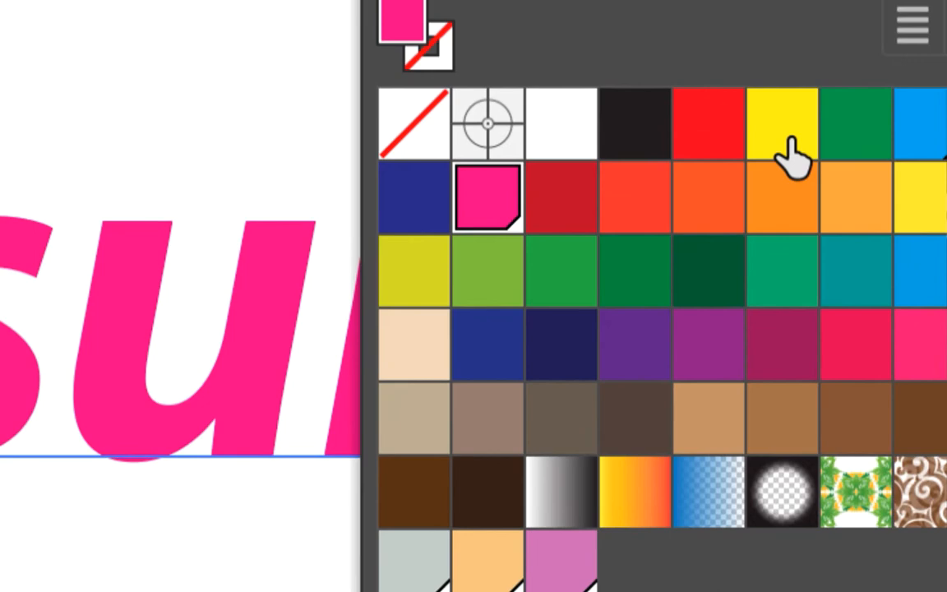
pyautogui.click(727, 45)
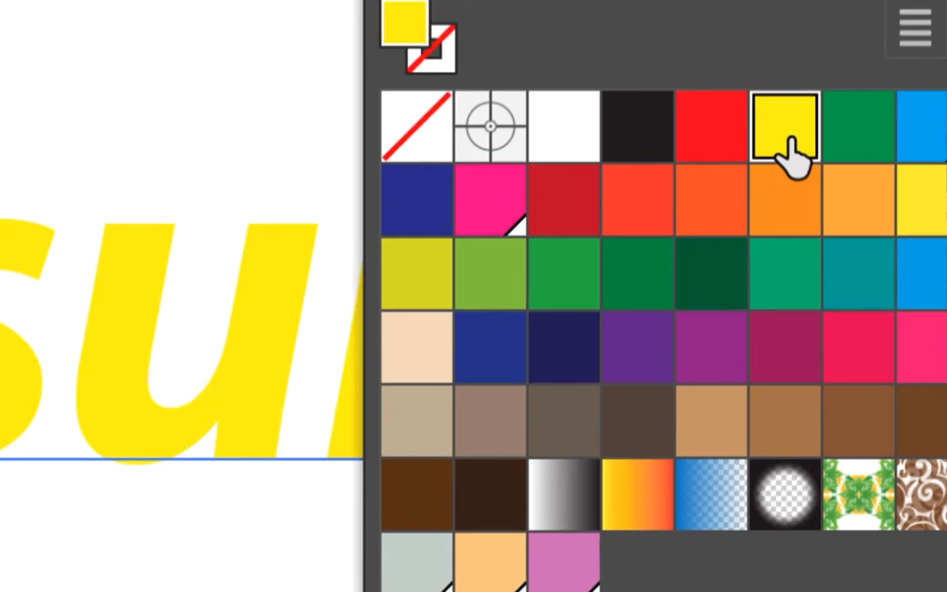
pyautogui.doubleClick(728, 45)
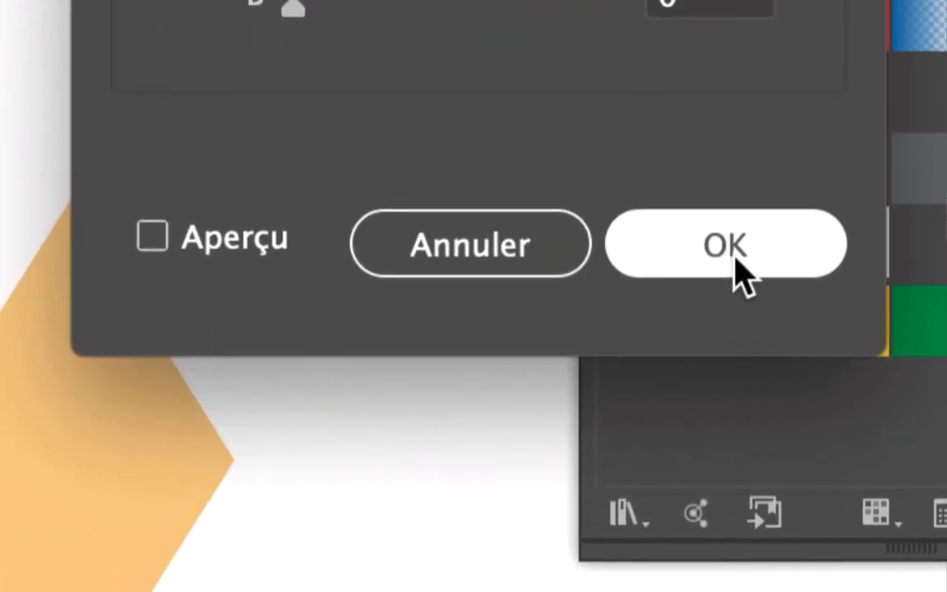
pyautogui.click(736, 261)
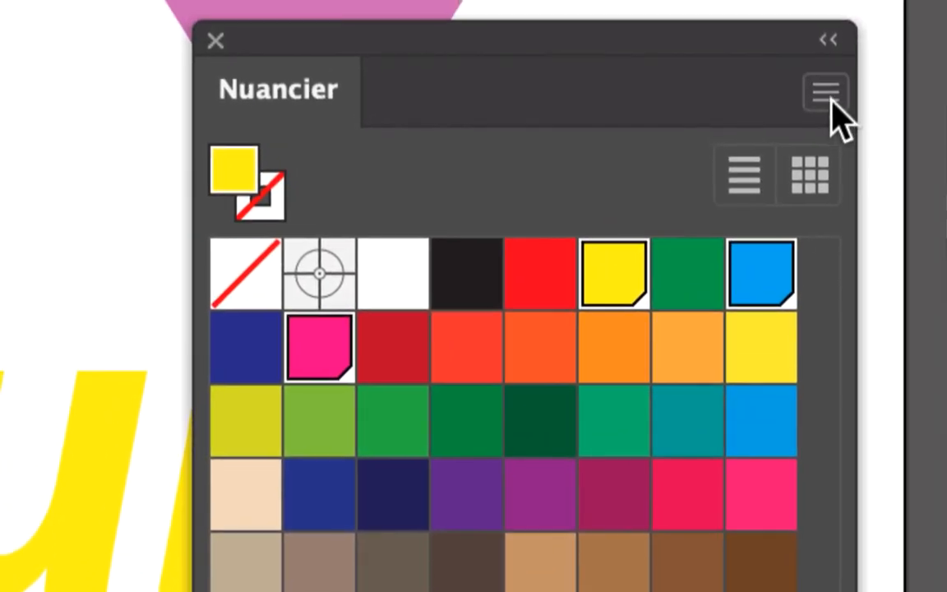
# Open the shared swatch options for the selected yellow, cyan and magenta swatches, check the Global setting, and close the dialog
pyautogui.click(825, 93)
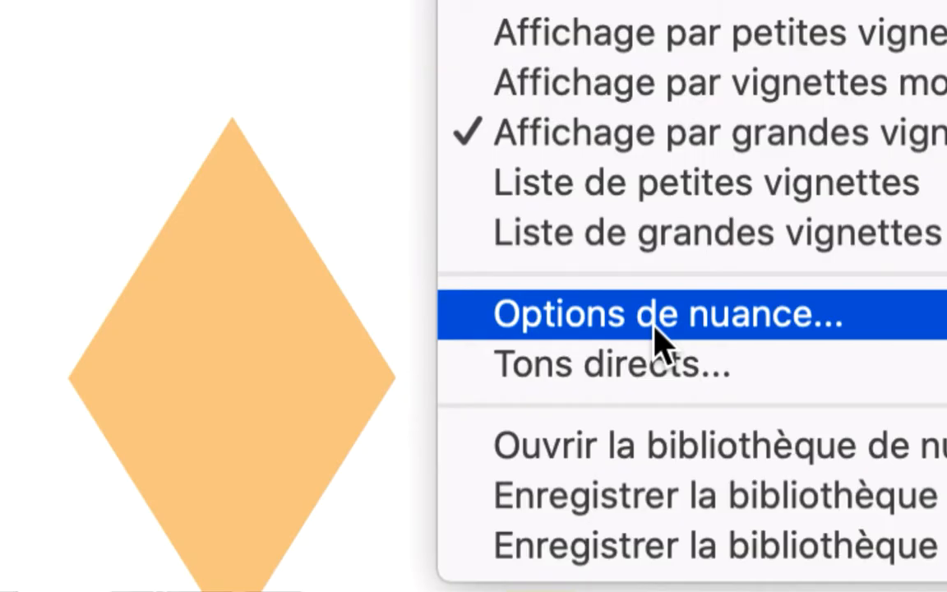
pyautogui.click(657, 337)
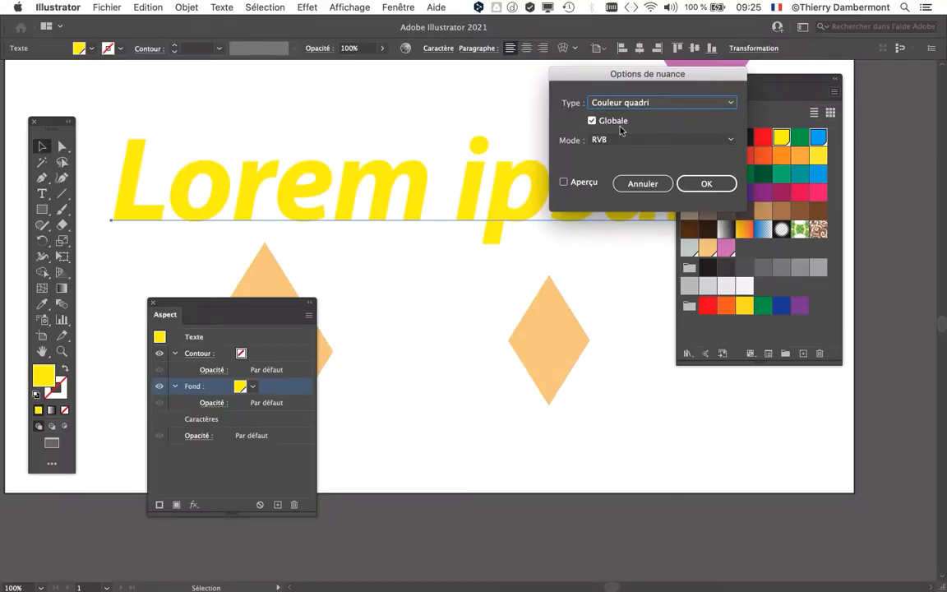
pyautogui.click(749, 359)
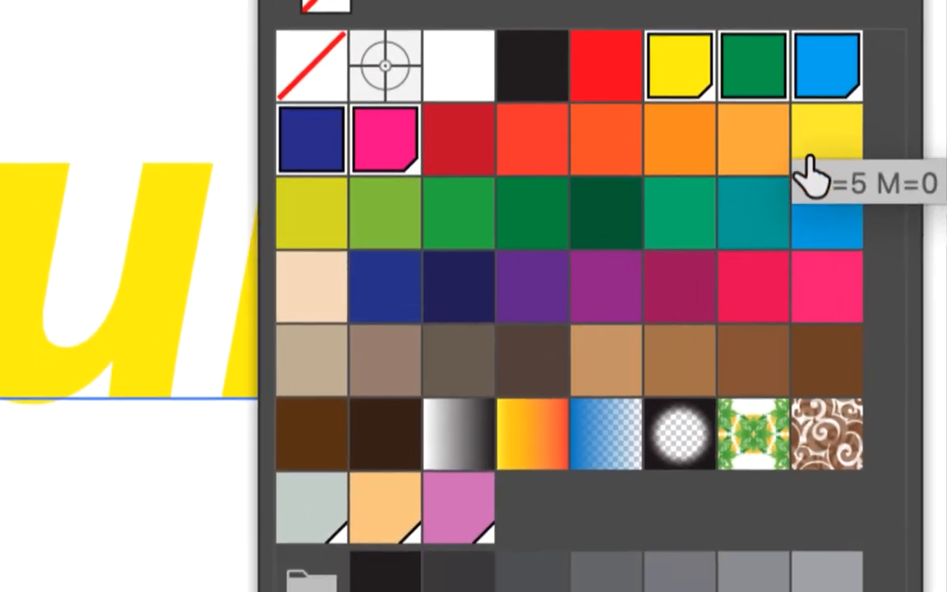
# Extend the swatch selection as a continuous range from yellow down to the brown row, and return to selecting only yellow
pyautogui.keyDown('shift'); pyautogui.click(818, 205); pyautogui.keyUp('shift')
pyautogui.keyDown('shift'); pyautogui.click(814, 247); pyautogui.keyUp('shift')
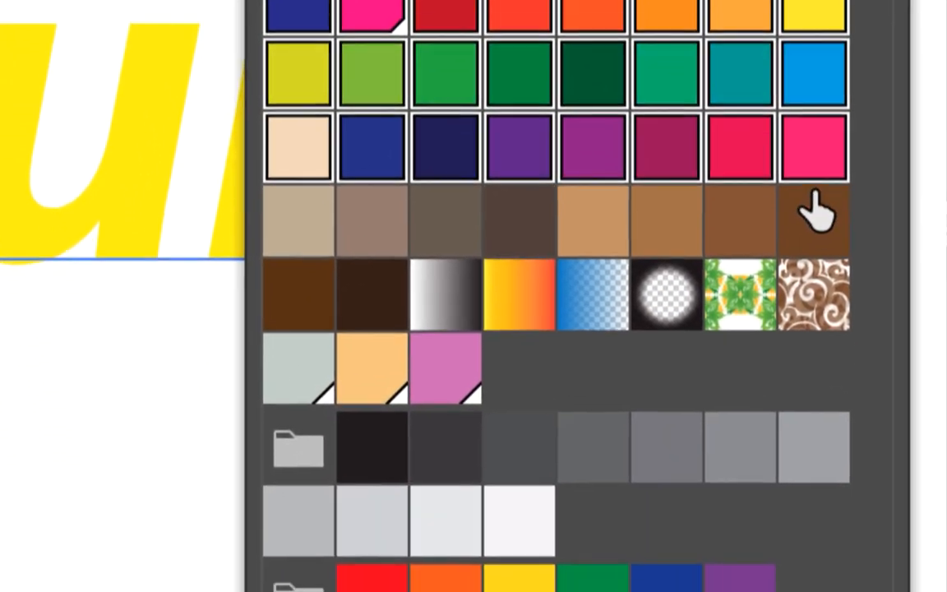
pyautogui.keyDown('shift'); pyautogui.click(814, 321); pyautogui.keyUp('shift')
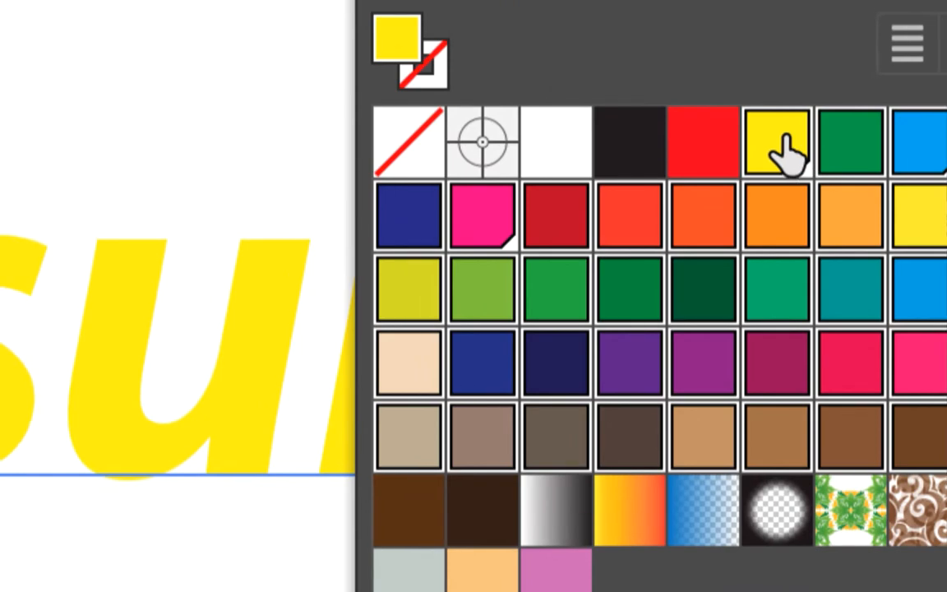
pyautogui.click(700, 115)
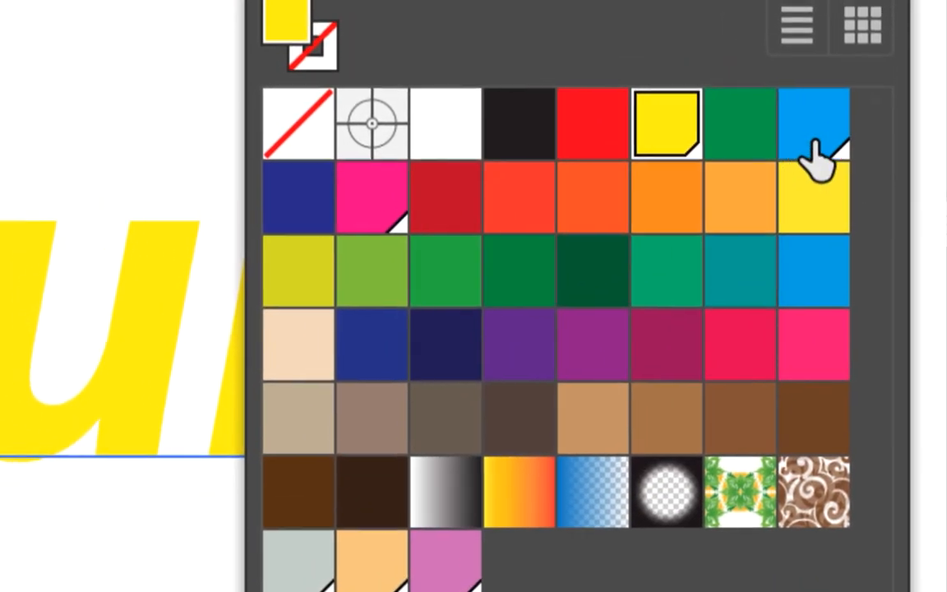
# Try the global cyan and magenta swatches on the text fill, and finish with the global cyan
pyautogui.click(772, 106)
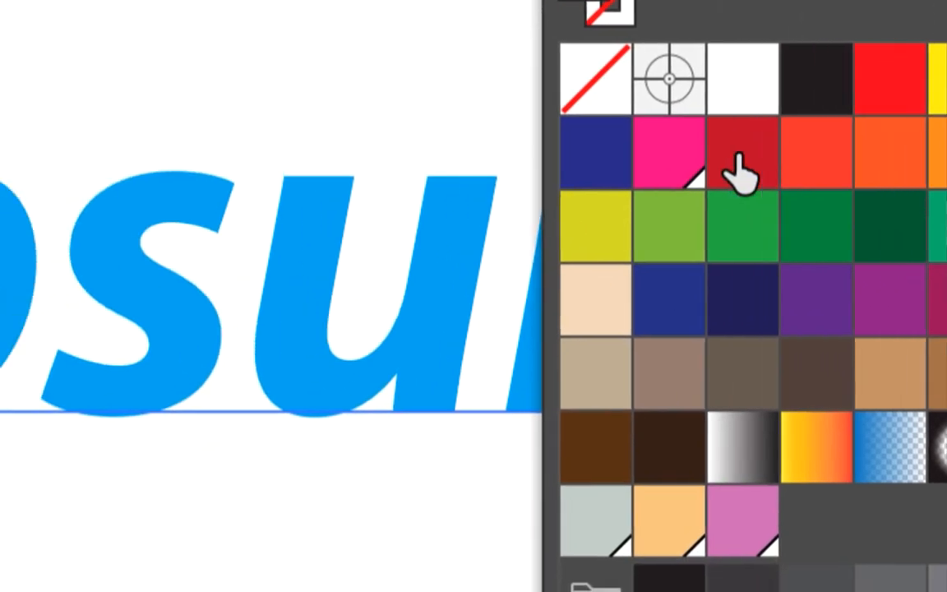
pyautogui.click(409, 193)
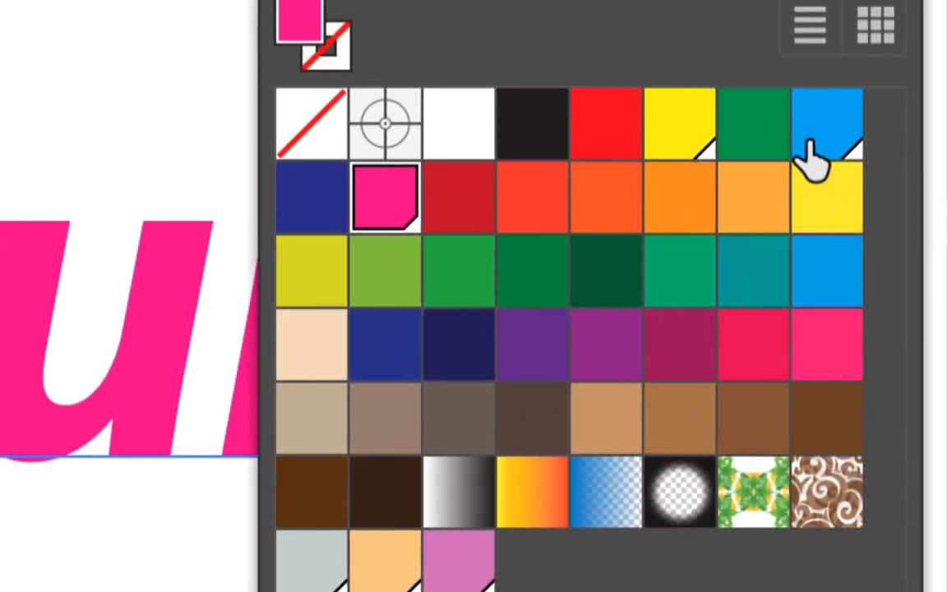
pyautogui.click(937, 148)
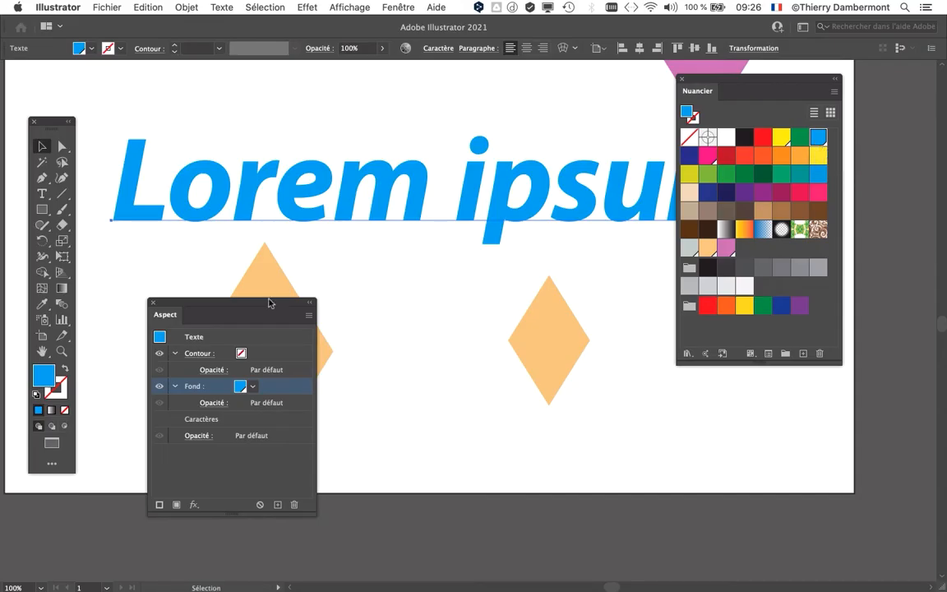
# Rearrange the Appearance and Swatches panels so that they sit clear of most of the "Lorem ipsum" text
pyautogui.moveTo(311, 301); pyautogui.dragTo(500, 250)
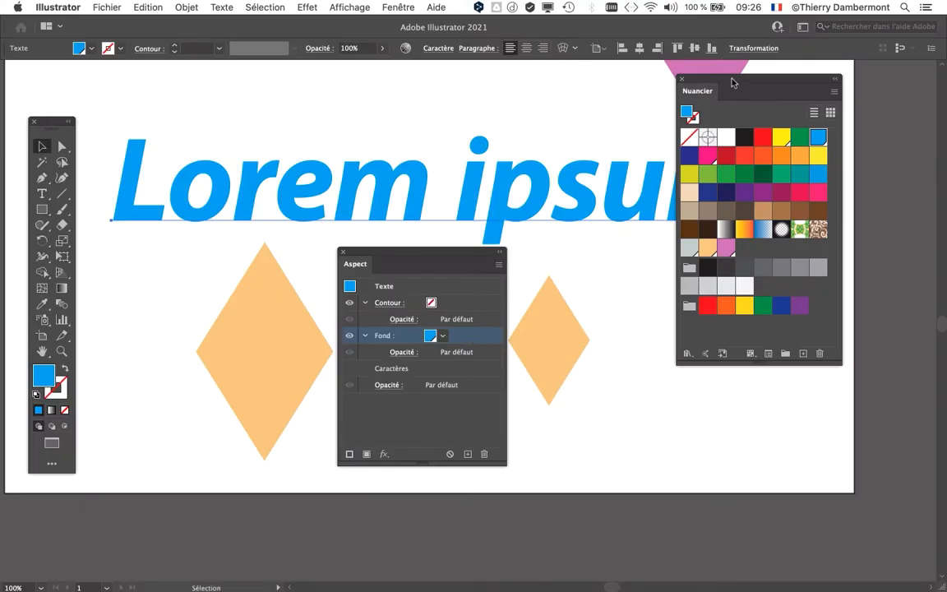
pyautogui.moveTo(729, 84); pyautogui.dragTo(808, 101)
pyautogui.moveTo(433, 257); pyautogui.dragTo(651, 250)
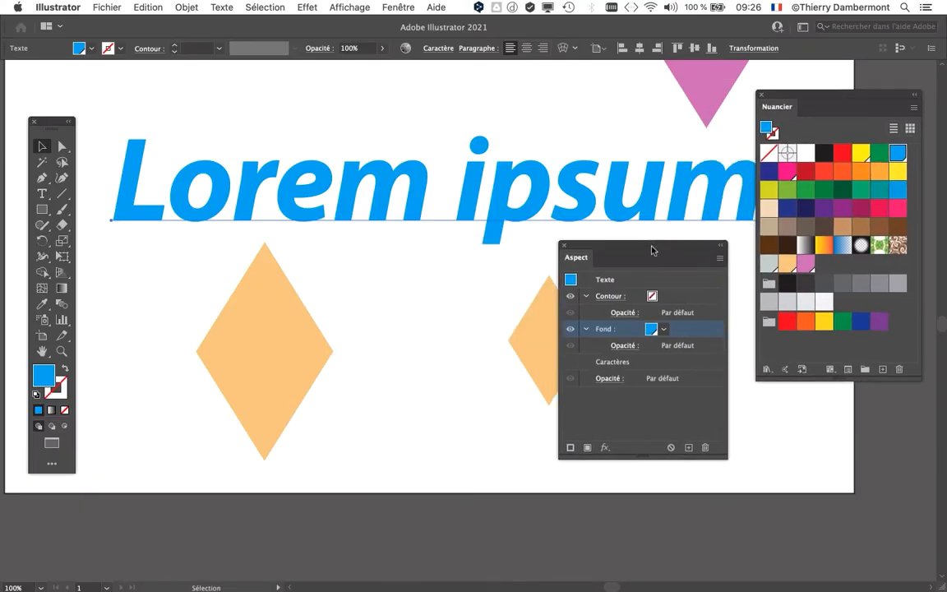
pyautogui.scroll(1, 425, 186)
pyautogui.hscroll(-5, 425, 185)
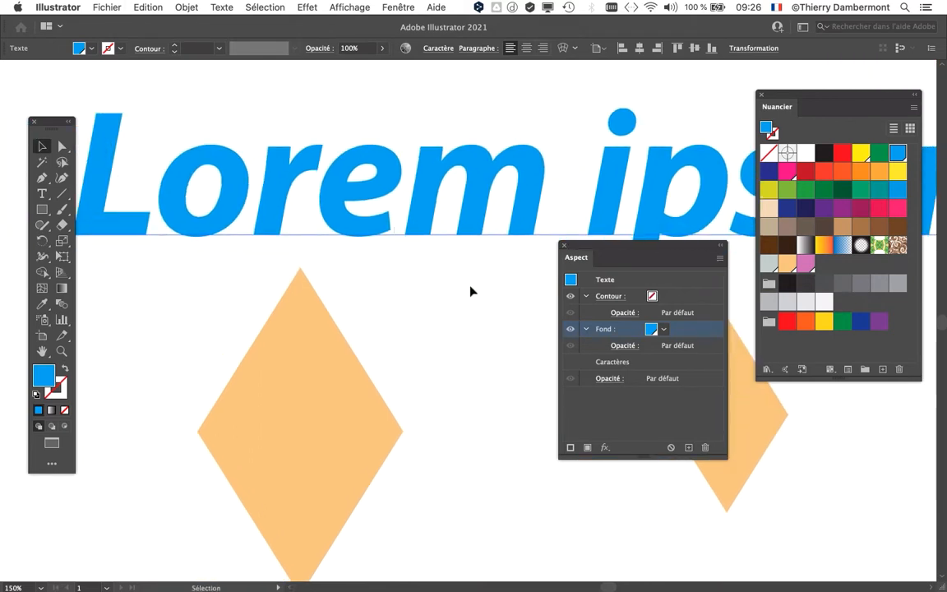
pyautogui.scroll(-1, 419, 254)
pyautogui.moveTo(378, 270); pyautogui.dragTo(312, 218)
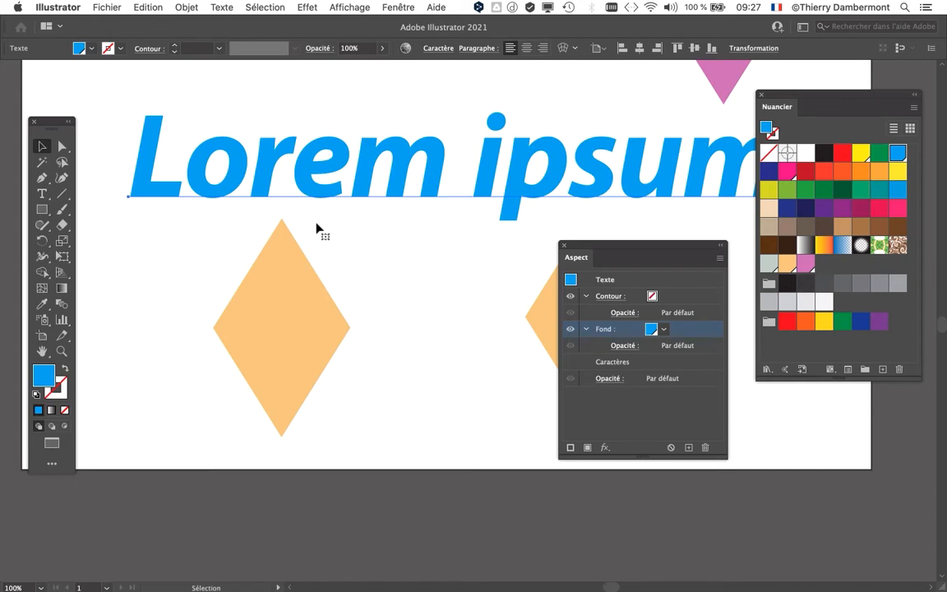
pyautogui.moveTo(654, 250); pyautogui.dragTo(438, 225)
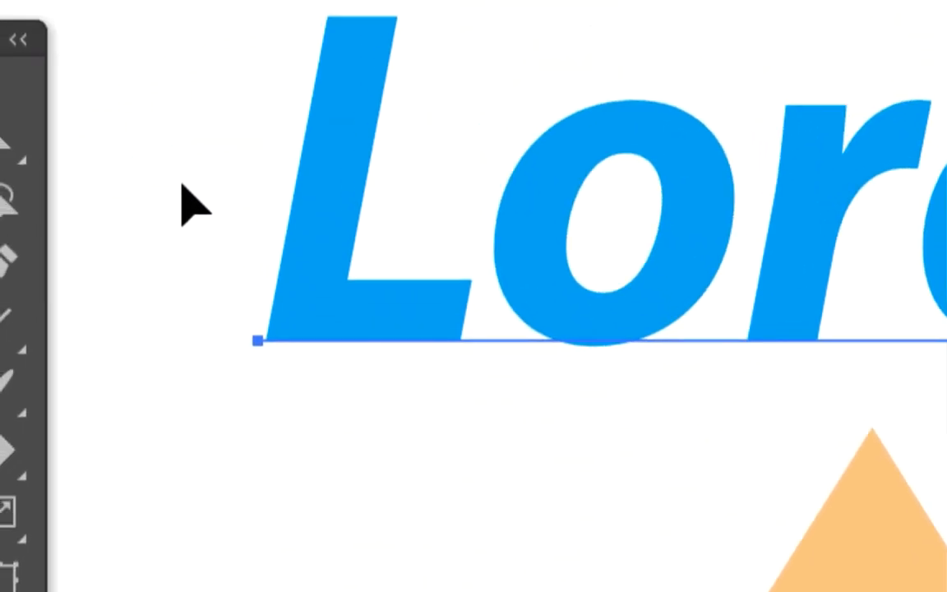
# Duplicate the text's blue fill twice in the Appearance panel to build three stacked fills
pyautogui.click(41, 54)
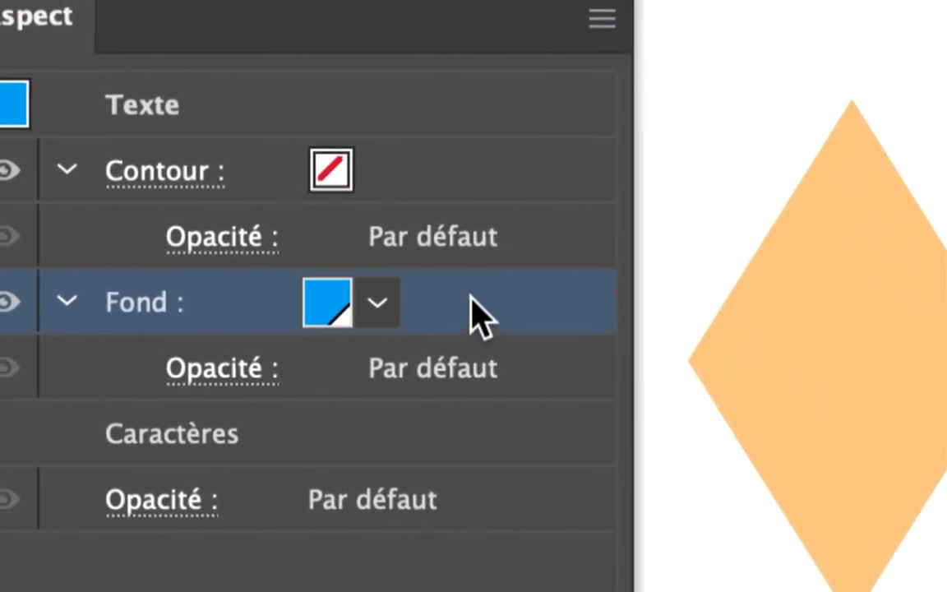
pyautogui.moveTo(479, 317); pyautogui.dragTo(481, 591)
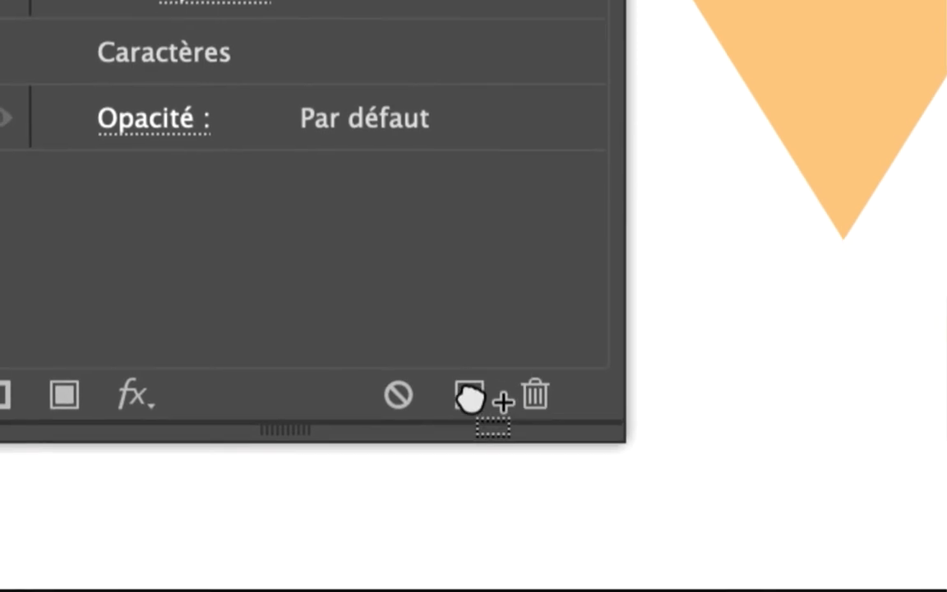
pyautogui.moveTo(469, 400); pyautogui.dragTo(475, 401)
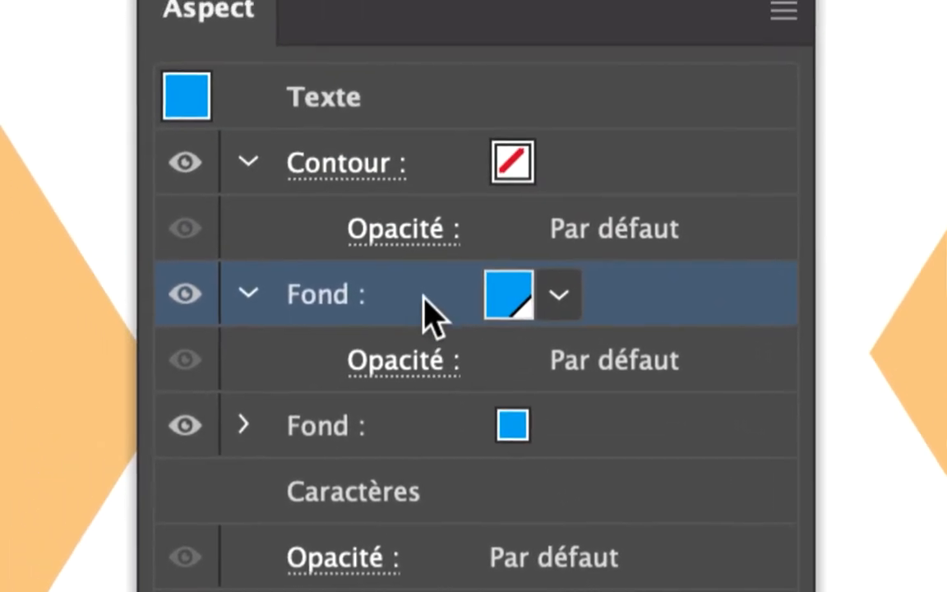
pyautogui.moveTo(425, 299); pyautogui.dragTo(471, 398)
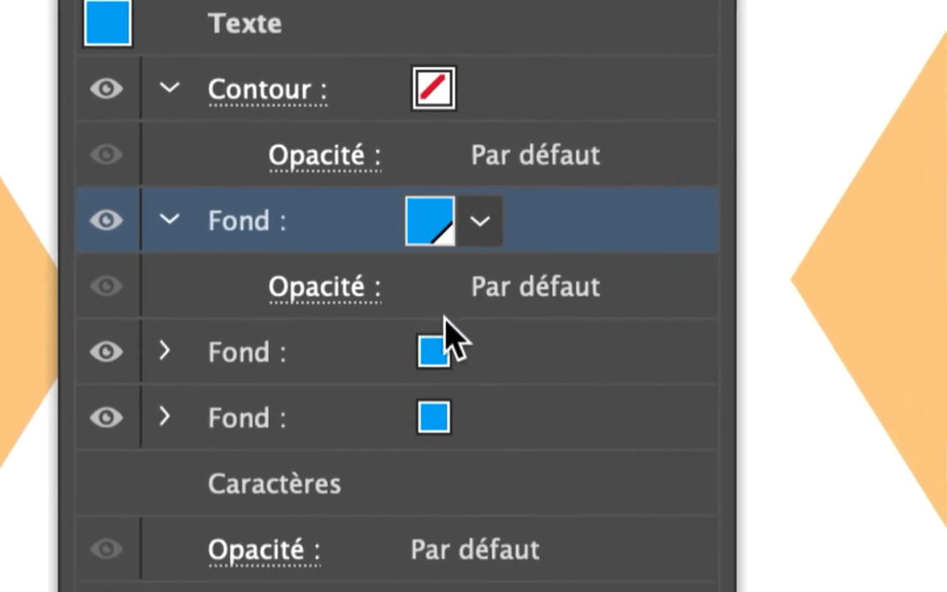
# Set the middle of the three text fills to the global magenta swatch
pyautogui.click(502, 411)
pyautogui.click(530, 419)
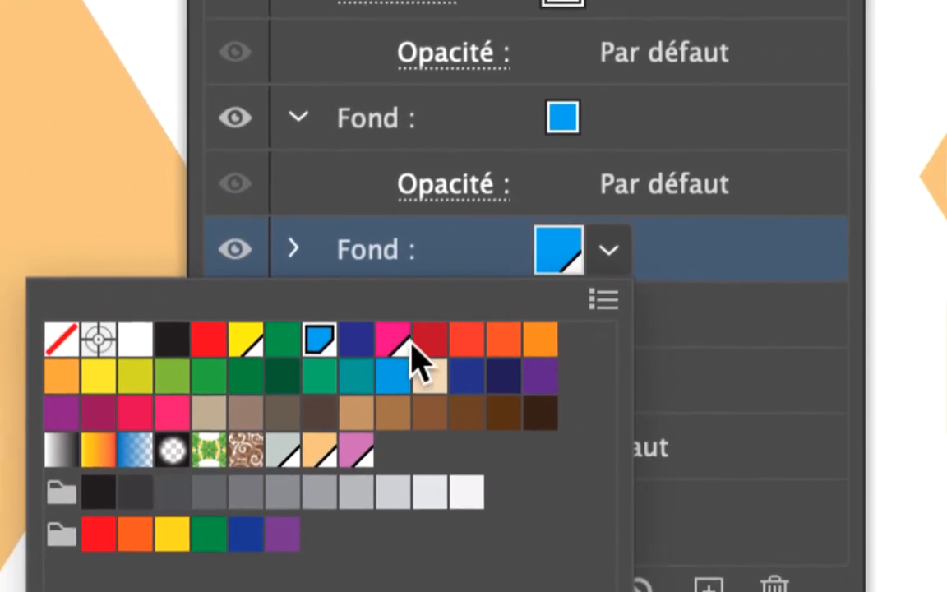
pyautogui.click(585, 300)
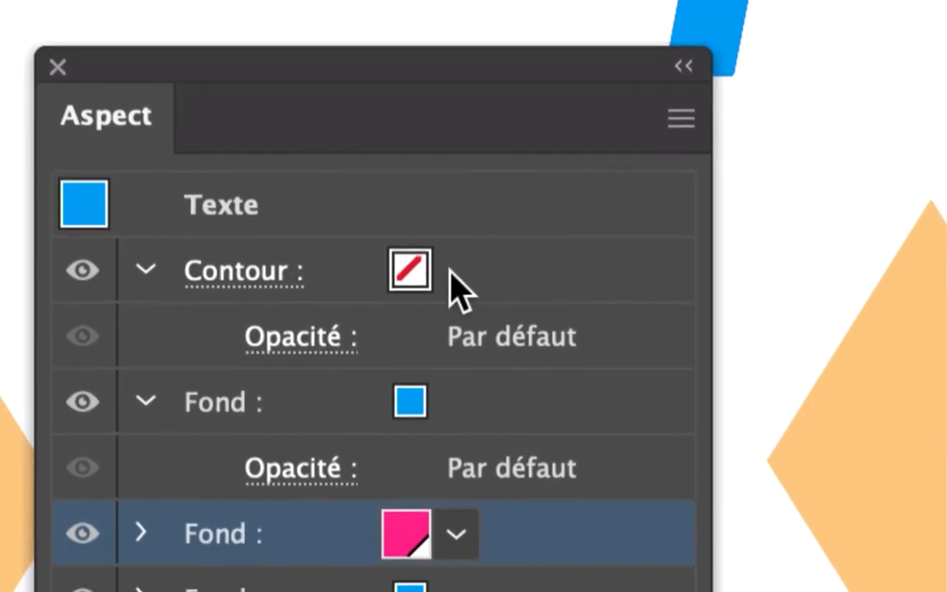
pyautogui.click(599, 20)
pyautogui.click(456, 272)
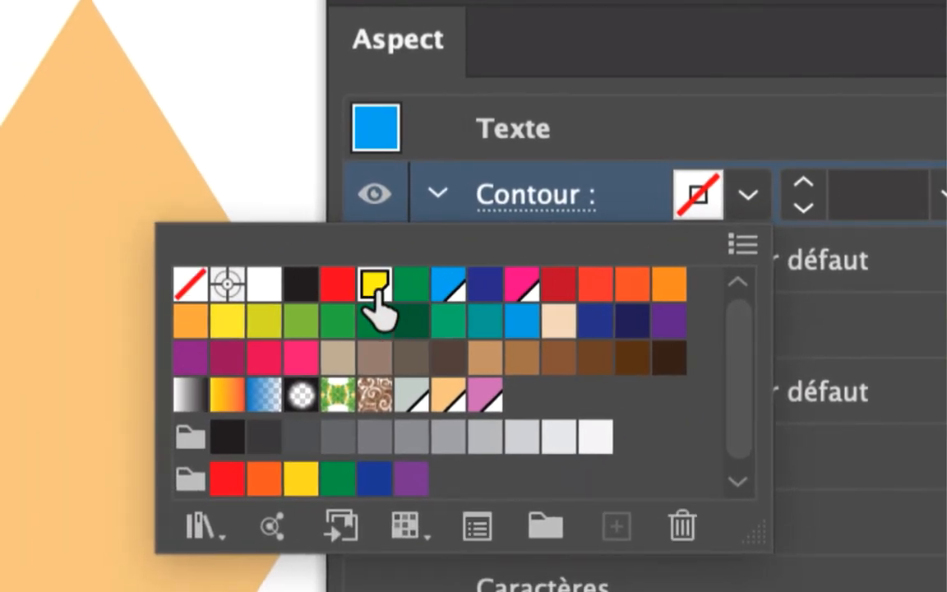
pyautogui.click(374, 286)
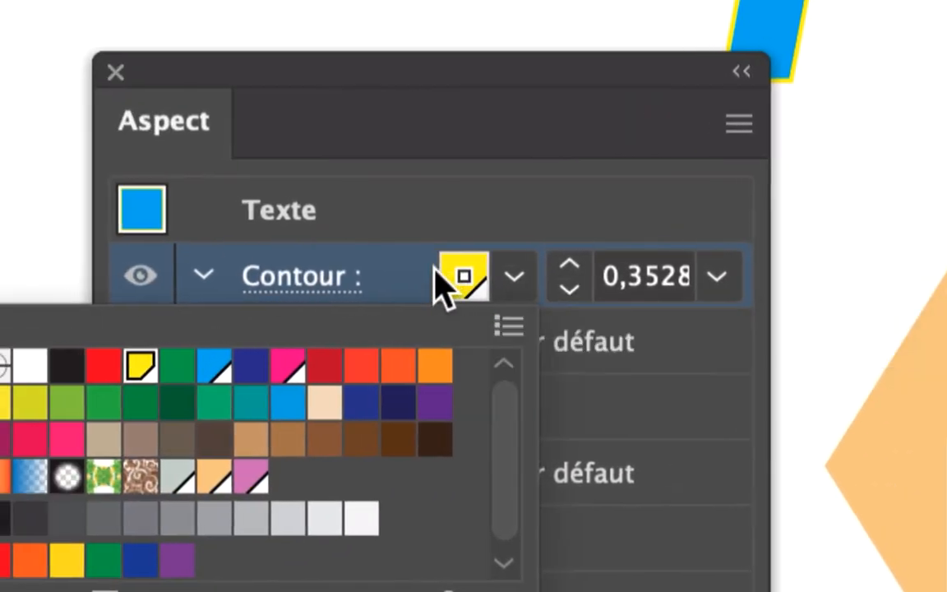
pyautogui.click(629, 189)
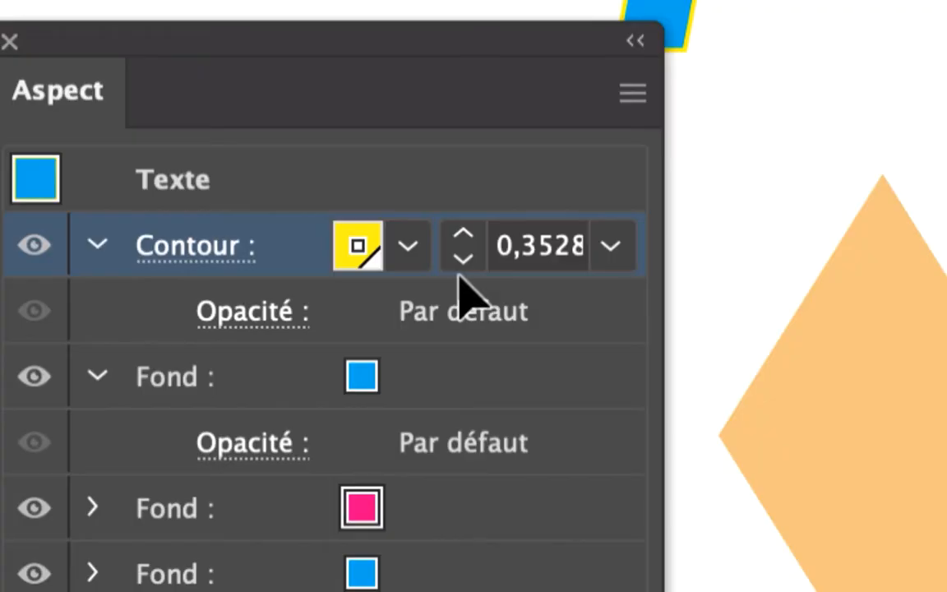
pyautogui.click(408, 245)
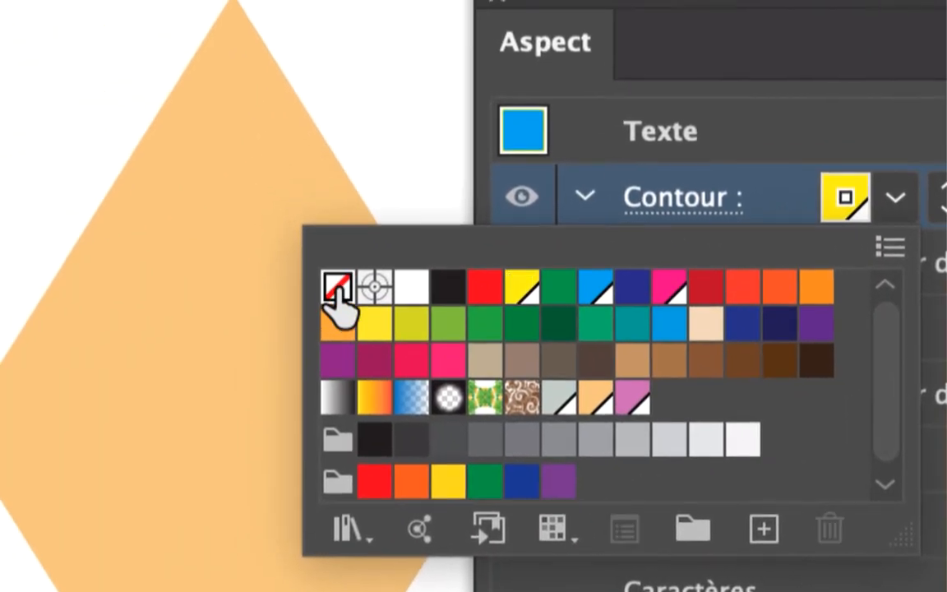
pyautogui.click(339, 290)
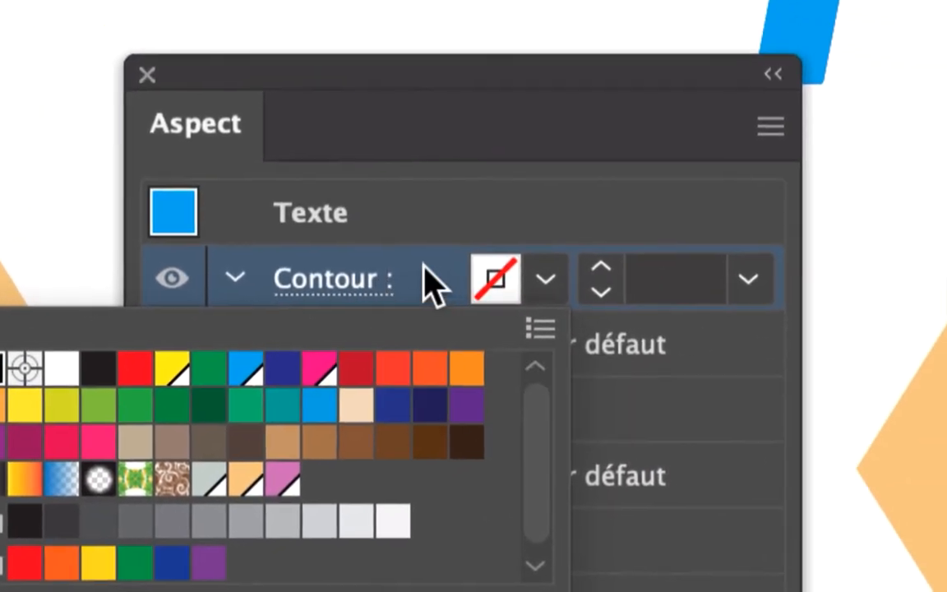
pyautogui.click(433, 285)
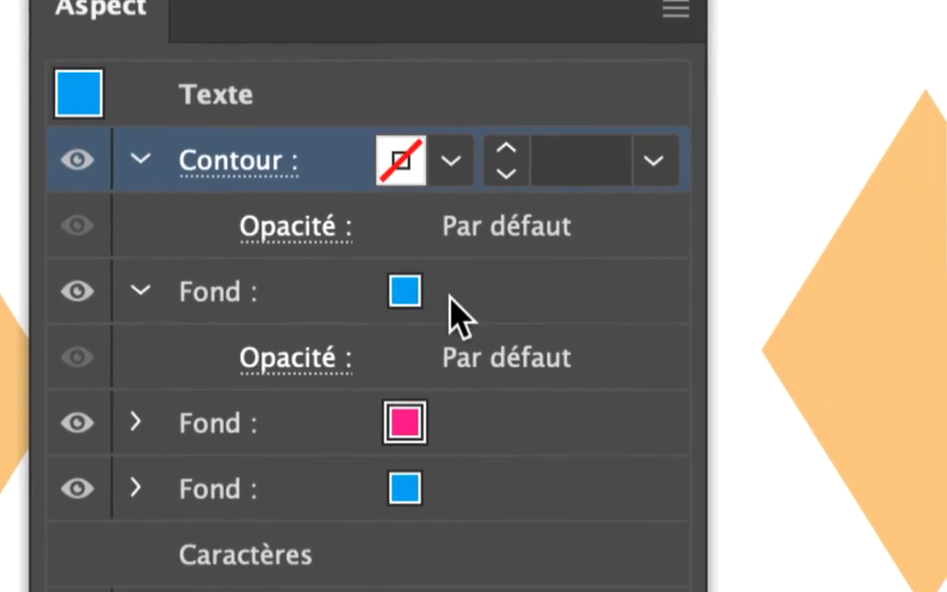
# Set the uppermost text fill to the global yellow swatch and collapse its details
pyautogui.click(533, 410)
pyautogui.click(540, 410)
pyautogui.click(100, 379)
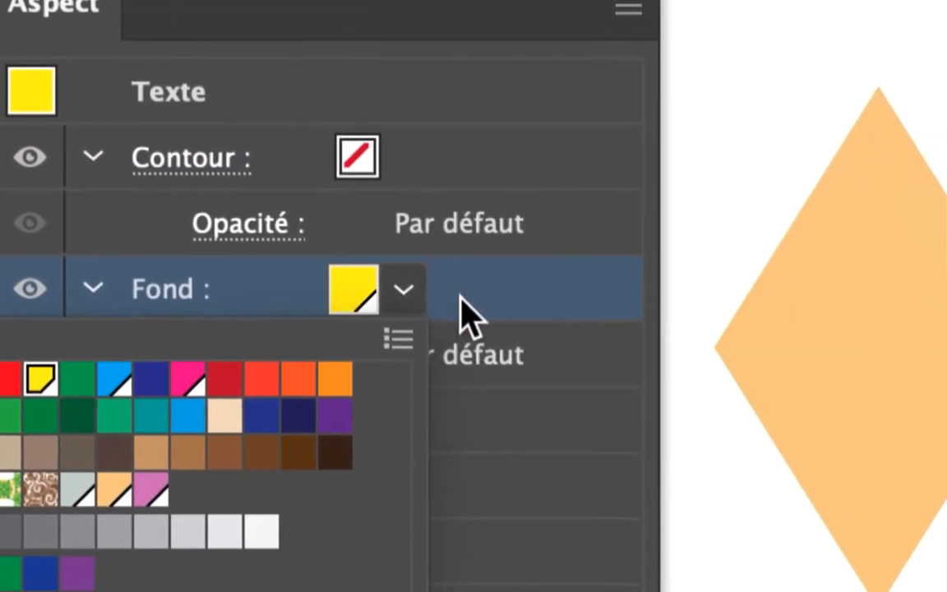
pyautogui.click(461, 312)
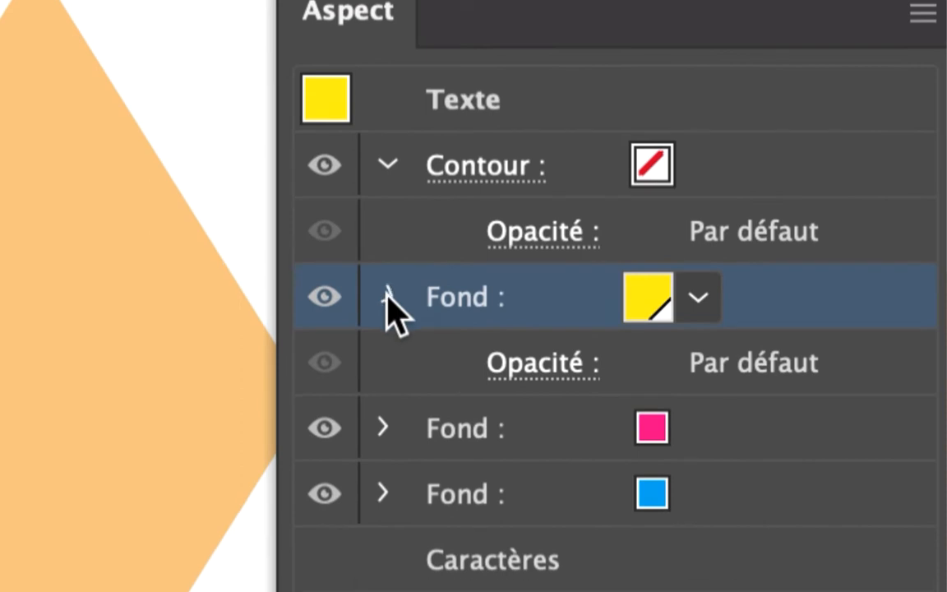
pyautogui.click(387, 296)
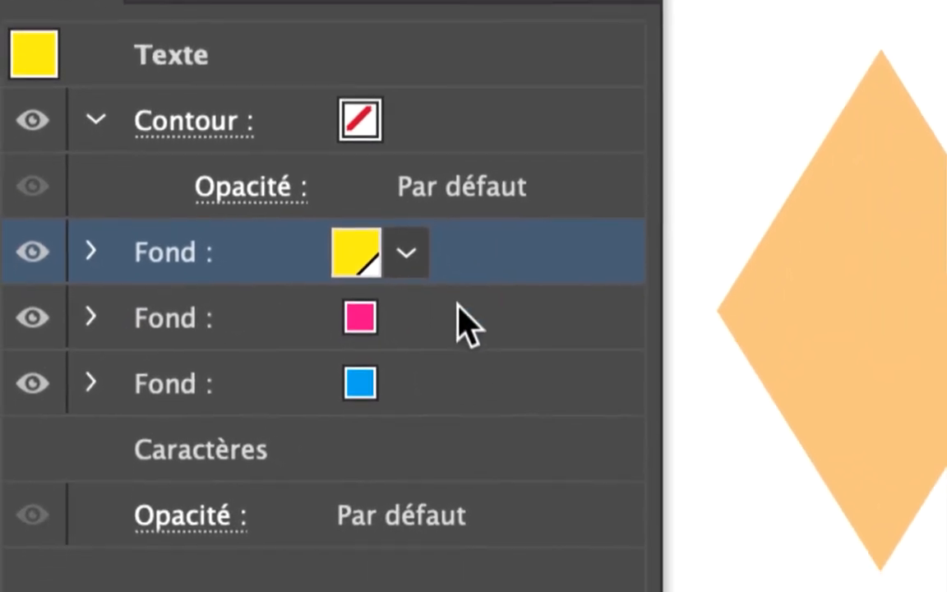
# Highlight the magenta fill, the cyan fill and the stroke in turn to review the text's appearance stack
pyautogui.click(459, 316)
pyautogui.click(459, 375)
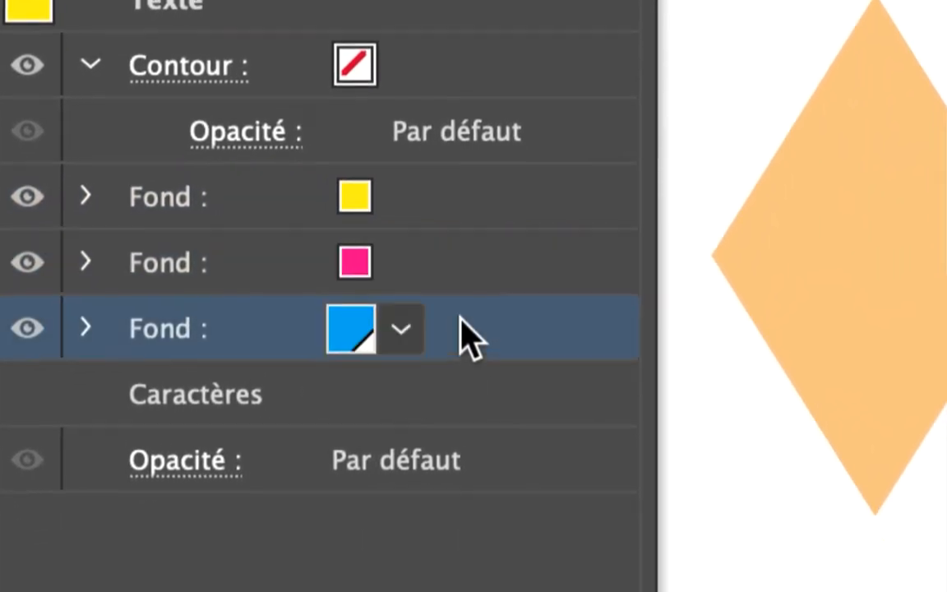
pyautogui.click(440, 125)
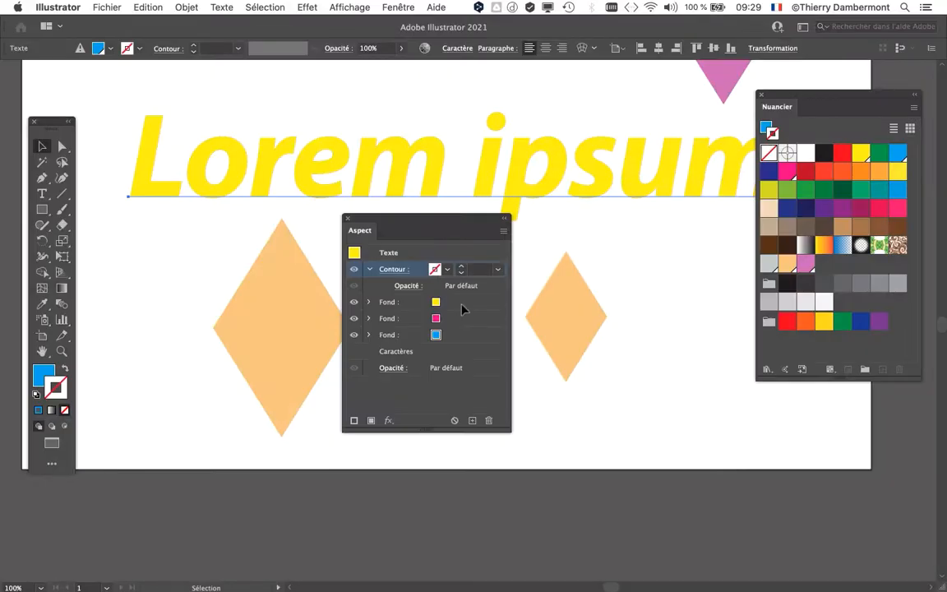
# Move the Swatches panel clear of the end of the text and reposition the Appearance panel below the "ipsum" word
pyautogui.moveTo(795, 99); pyautogui.dragTo(830, 221)
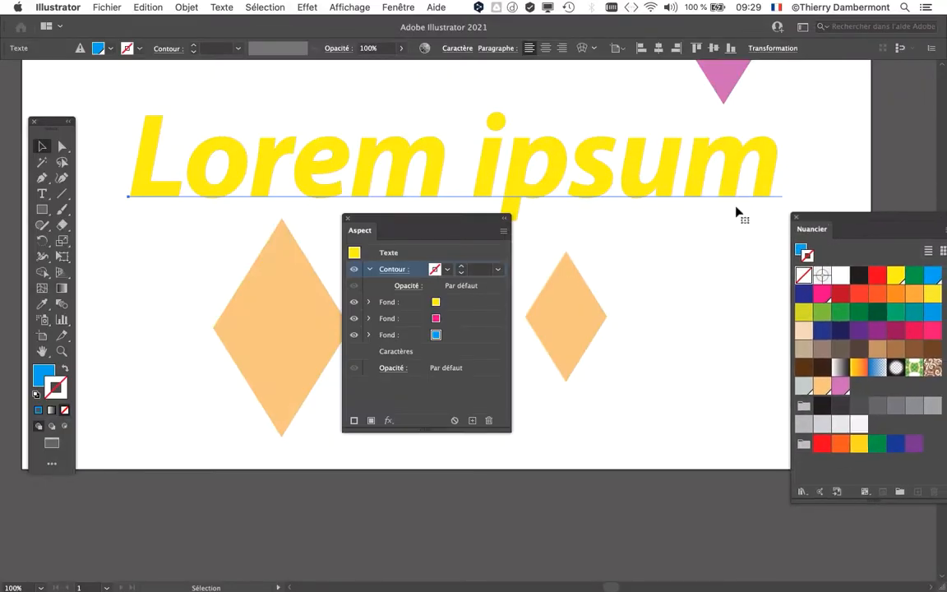
pyautogui.moveTo(461, 222); pyautogui.dragTo(239, 258)
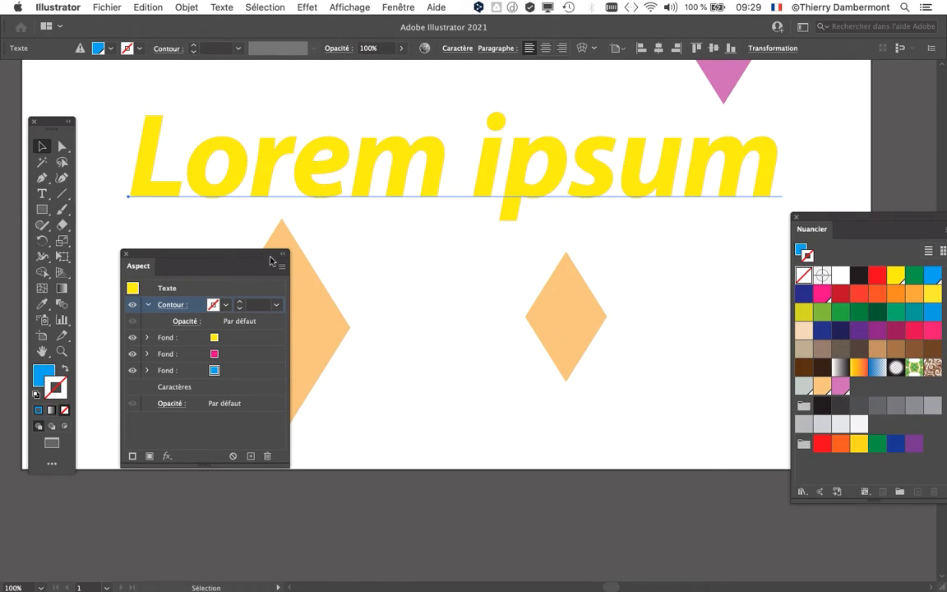
pyautogui.moveTo(242, 259); pyautogui.dragTo(614, 207)
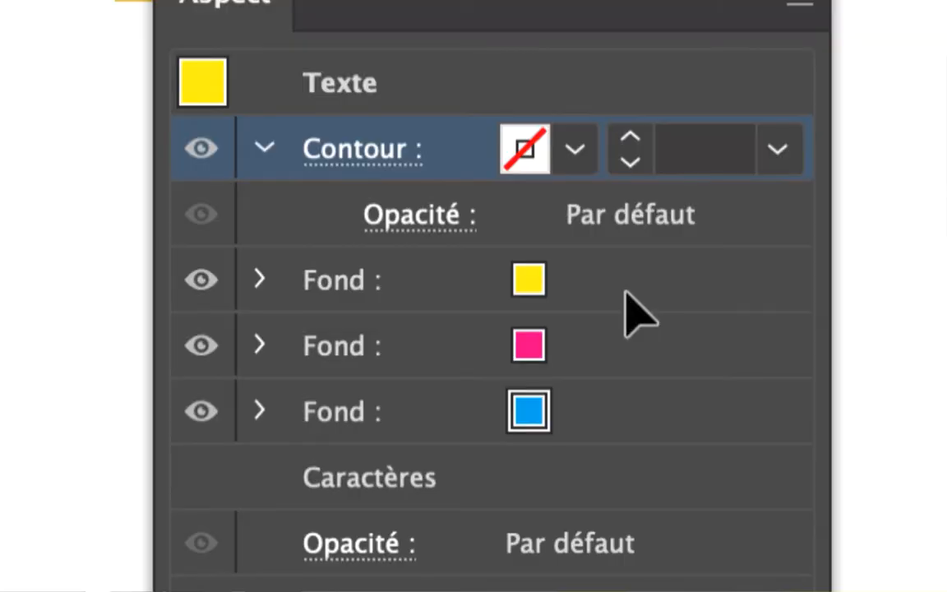
# Select the yellow fill, open the Transform effect for it, and arrange the Appearance panel and the dialog so that "Lorem" stays visible
pyautogui.click(638, 310)
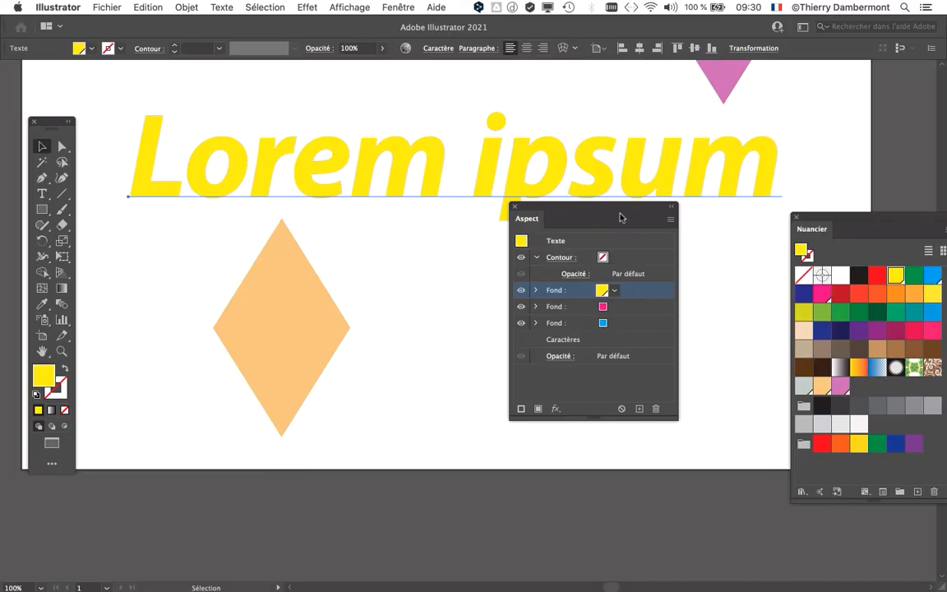
pyautogui.moveTo(619, 215); pyautogui.dragTo(604, 218)
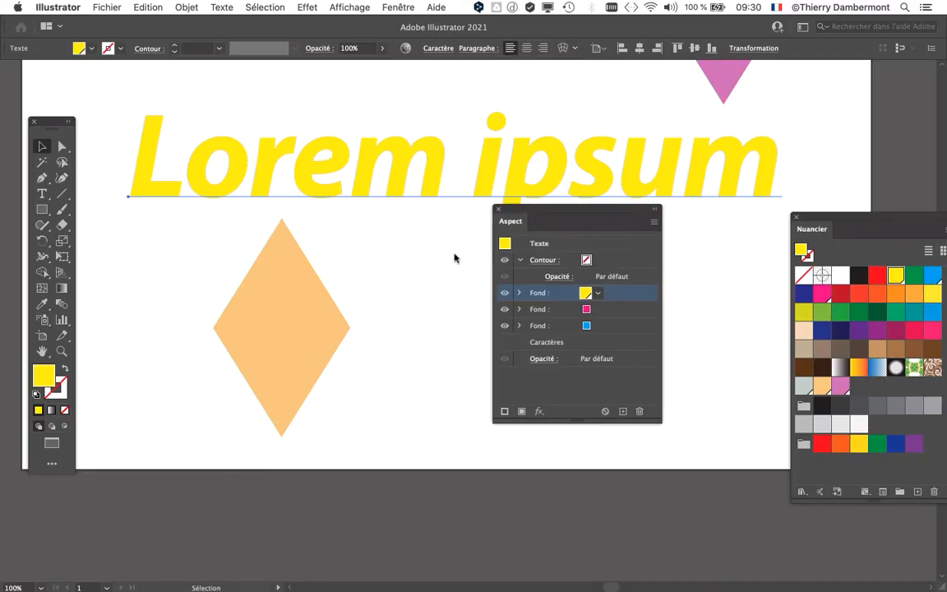
pyautogui.moveTo(543, 209); pyautogui.dragTo(164, 270)
pyautogui.click(308, 8)
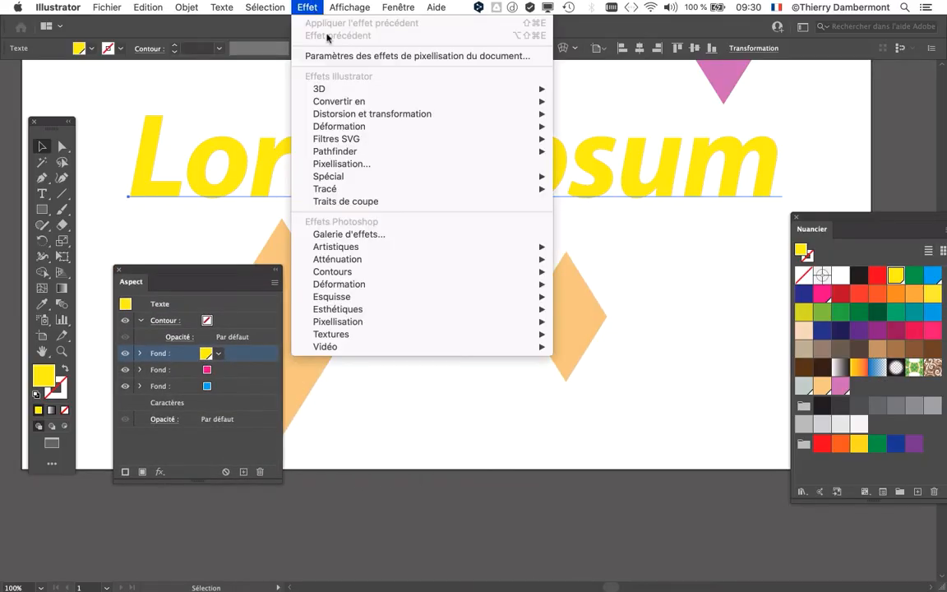
pyautogui.moveTo(340, 114)
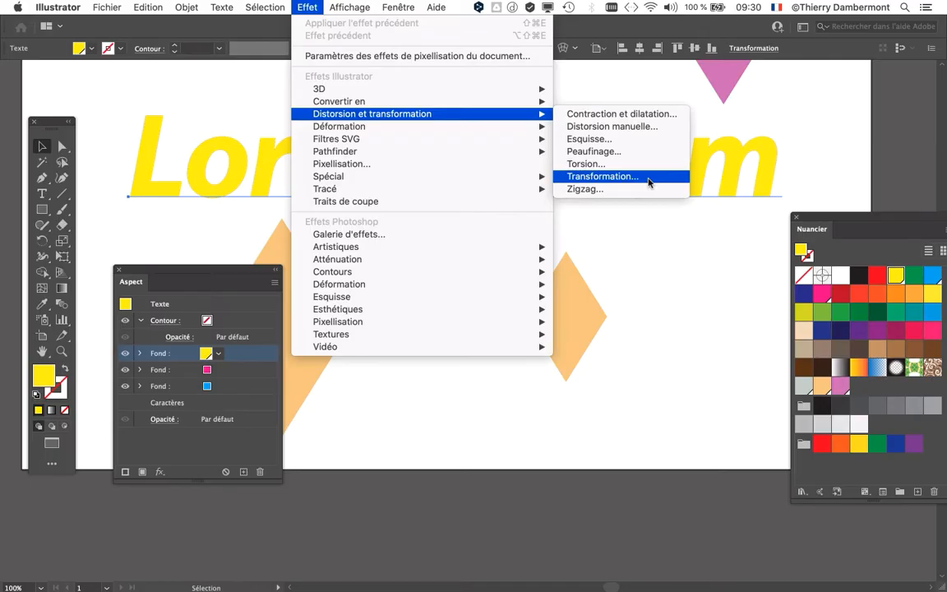
pyautogui.click(648, 176)
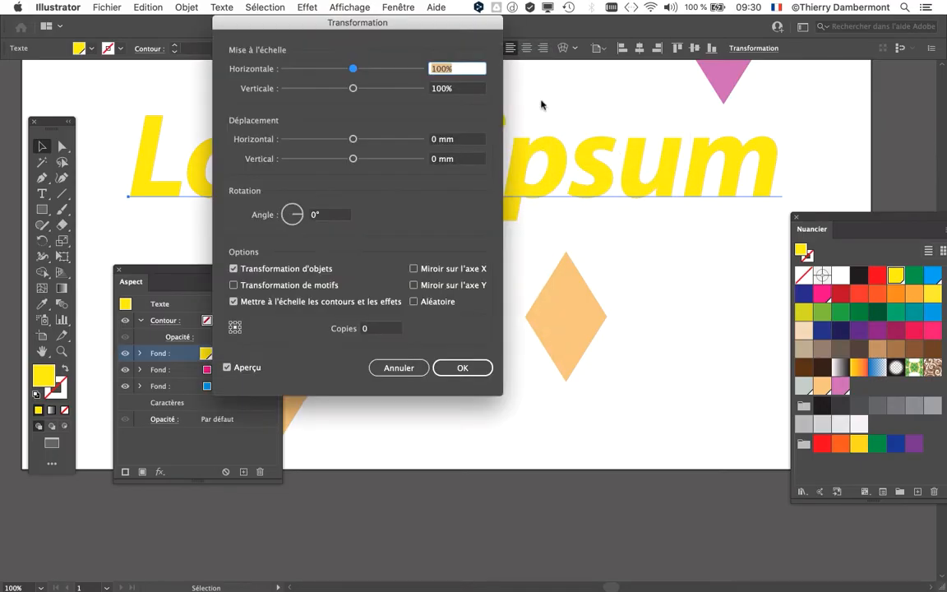
pyautogui.moveTo(538, 14); pyautogui.dragTo(791, 34)
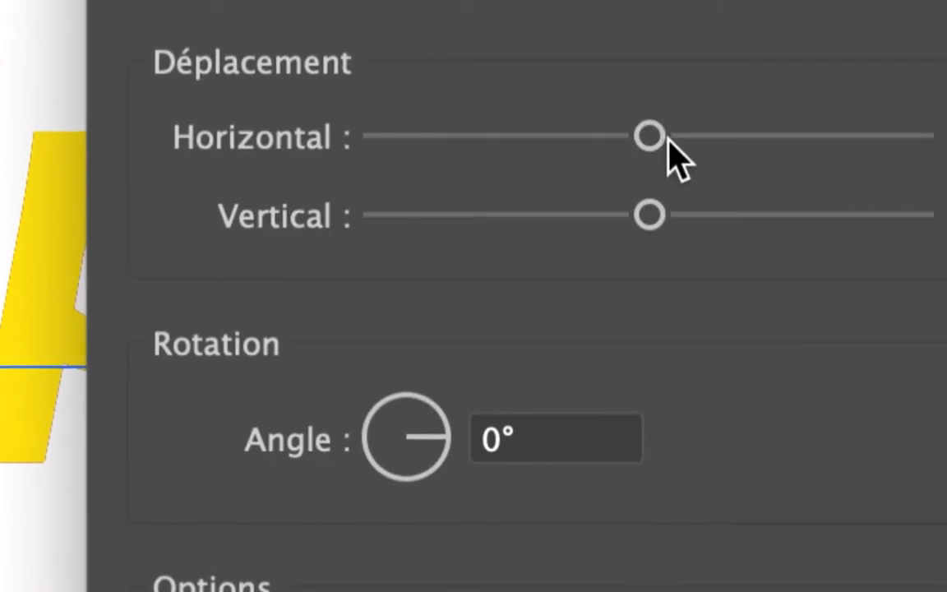
# Offset the yellow fill by 2.4694 mm horizontally and -2.8222 mm vertically, and apply the Transform effect
pyautogui.click(671, 138)
pyautogui.click(623, 218)
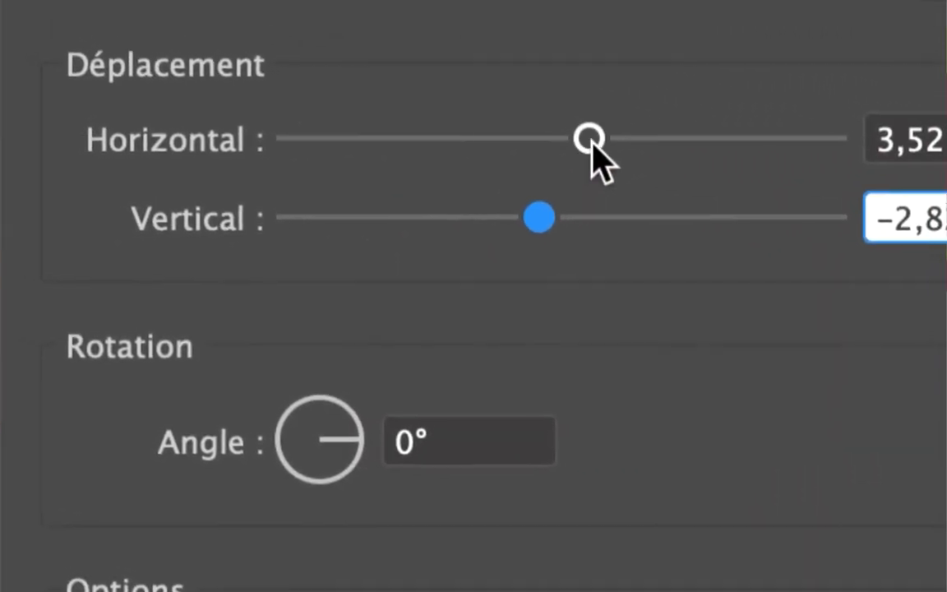
pyautogui.moveTo(591, 145); pyautogui.dragTo(575, 145)
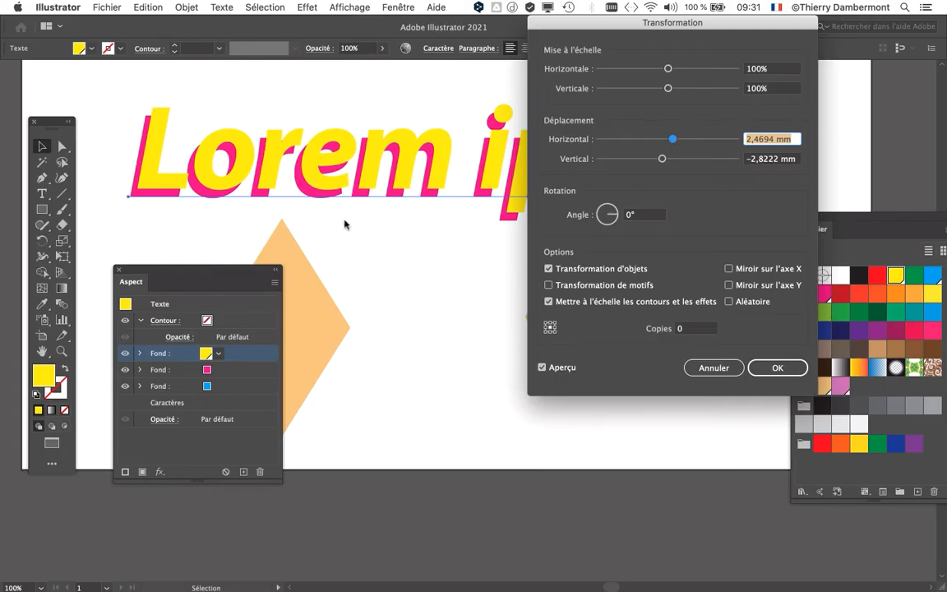
pyautogui.click(774, 370)
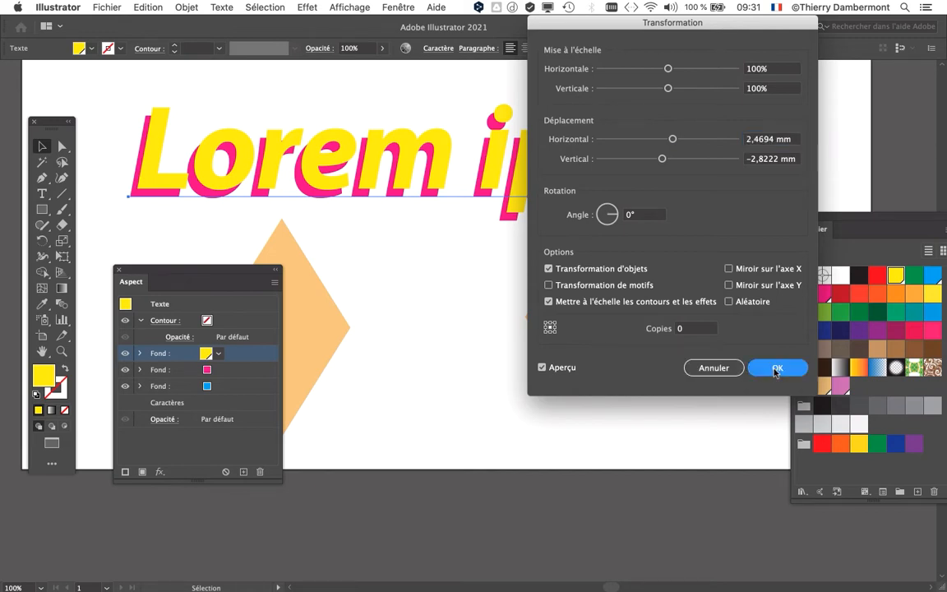
pyautogui.click(775, 369)
# Move the Appearance panel up over the text, expand the yellow fill and reopen its Transform effect for editing
pyautogui.moveTo(216, 272); pyautogui.dragTo(566, 84)
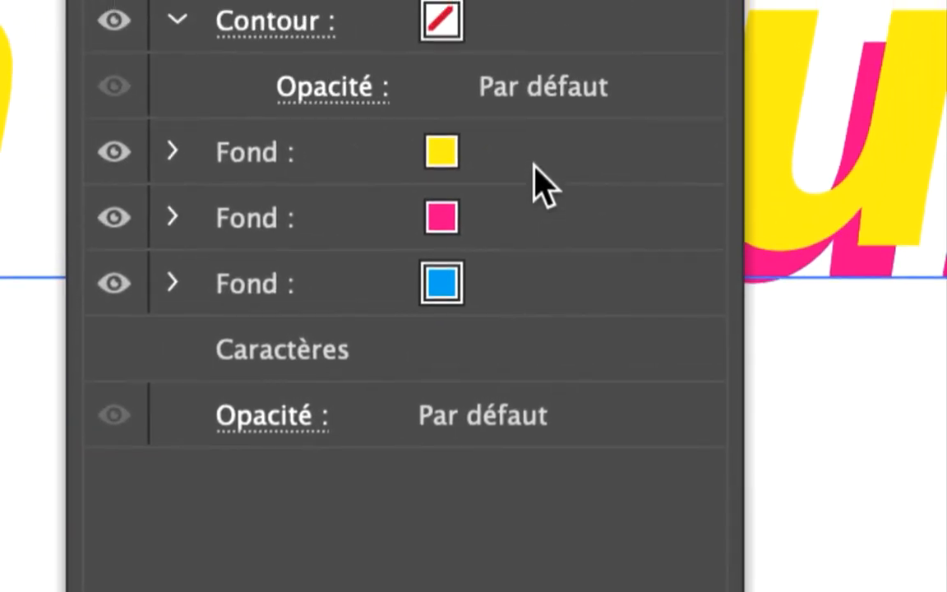
pyautogui.click(534, 164)
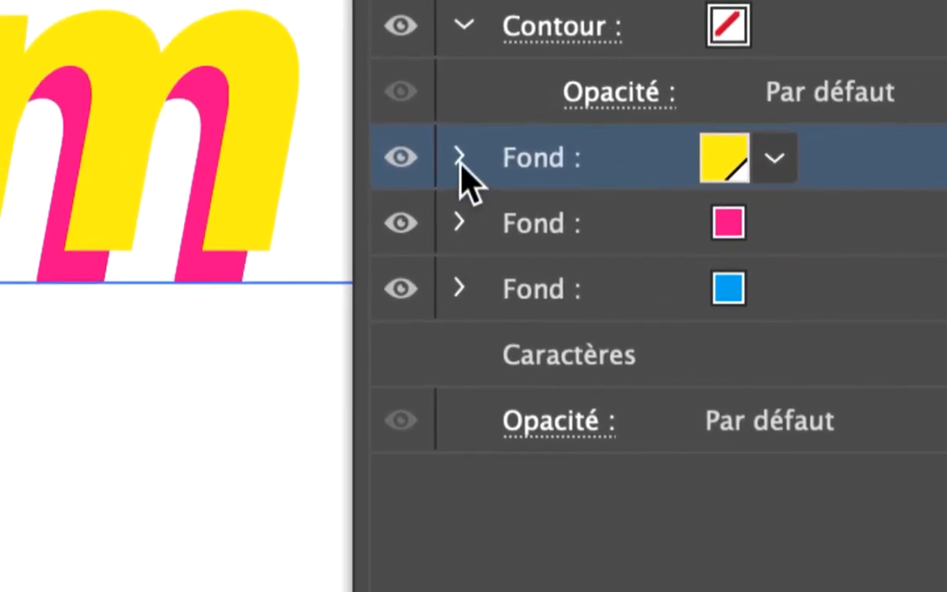
pyautogui.click(320, 167)
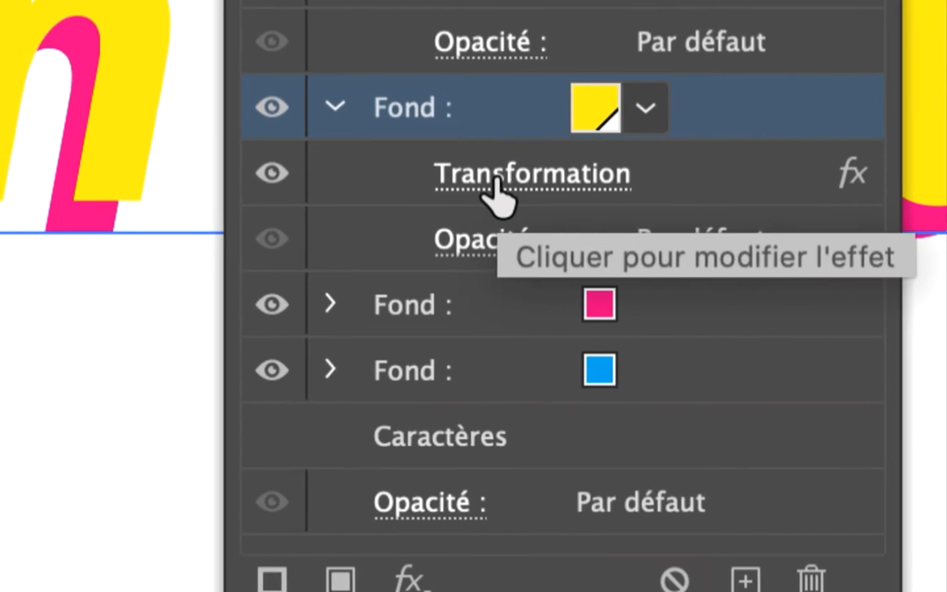
pyautogui.click(496, 182)
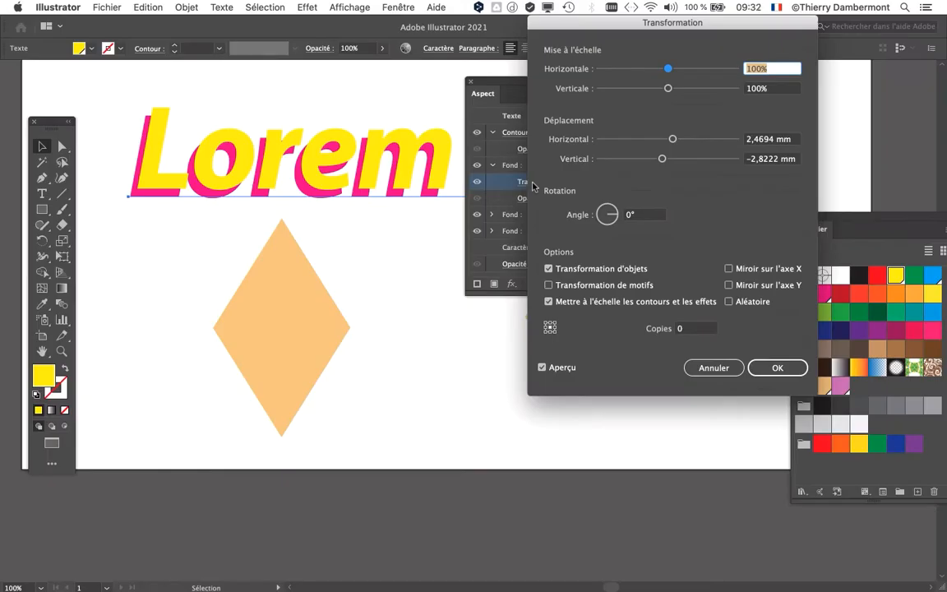
# Change the yellow fill's Transform offset to 2.4694 mm horizontally and 3.5278 mm vertically, and apply it
pyautogui.click(662, 139)
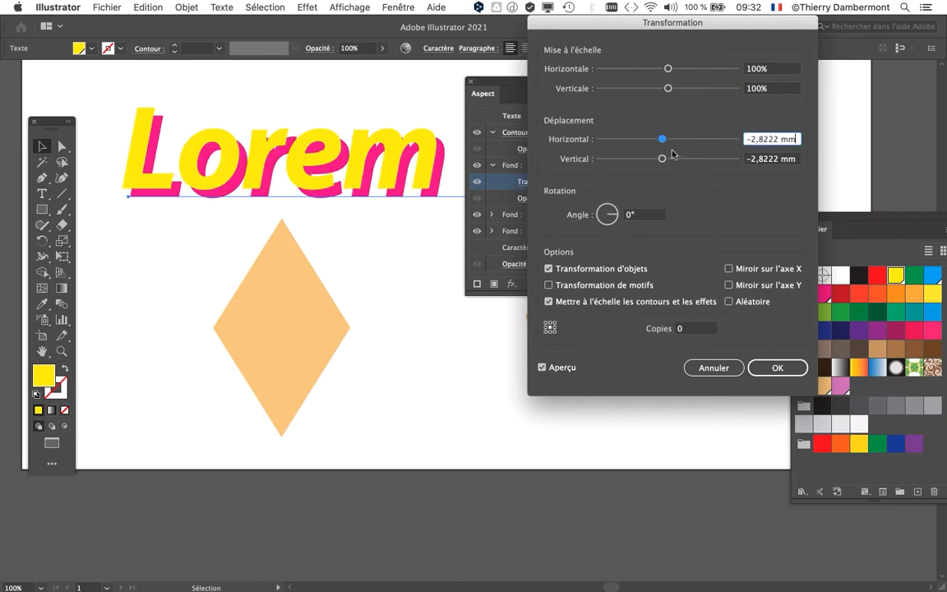
pyautogui.click(674, 158)
pyautogui.click(671, 139)
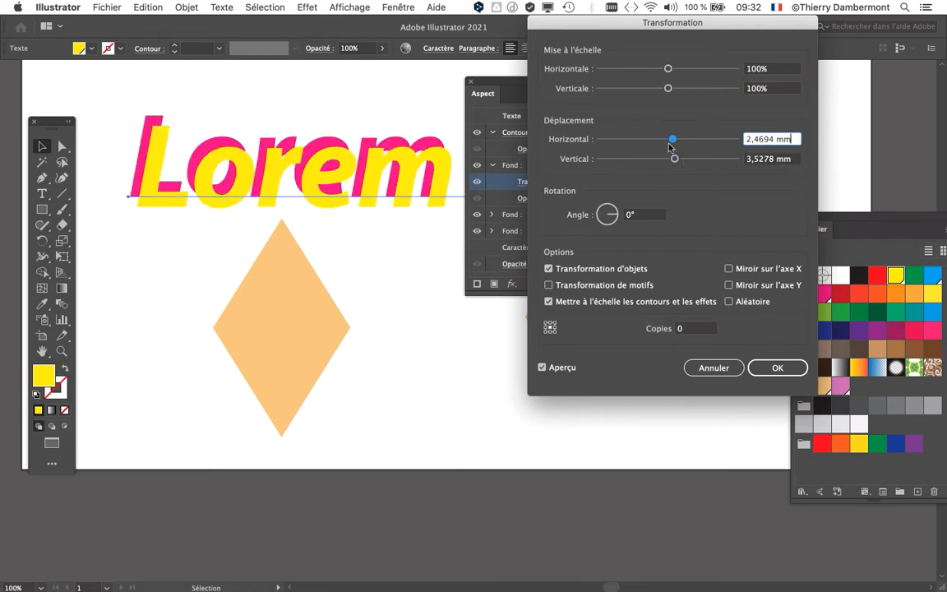
pyautogui.click(777, 367)
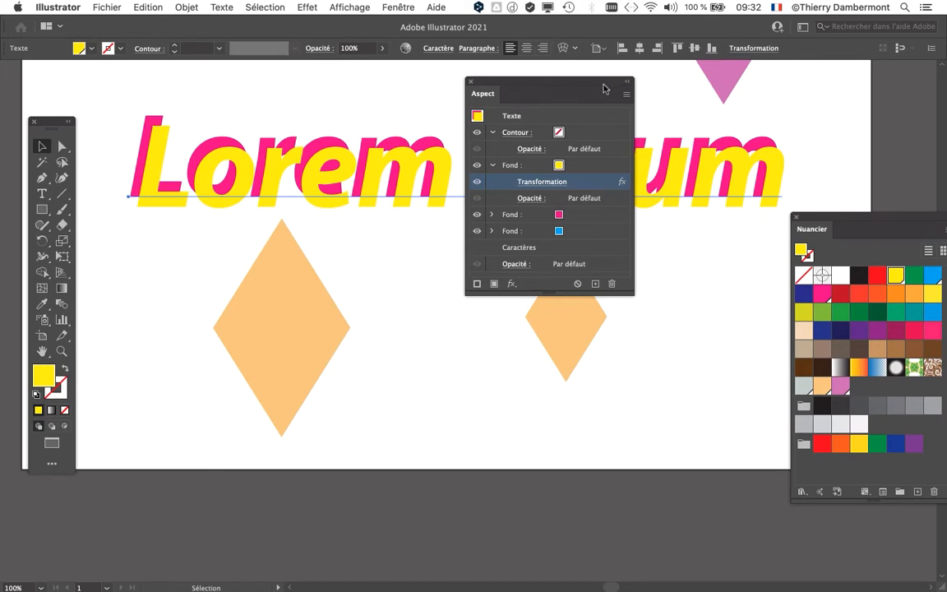
# Expand the magenta fill and copy the yellow fill's Transform effect onto it
pyautogui.moveTo(540, 87); pyautogui.dragTo(570, 84)
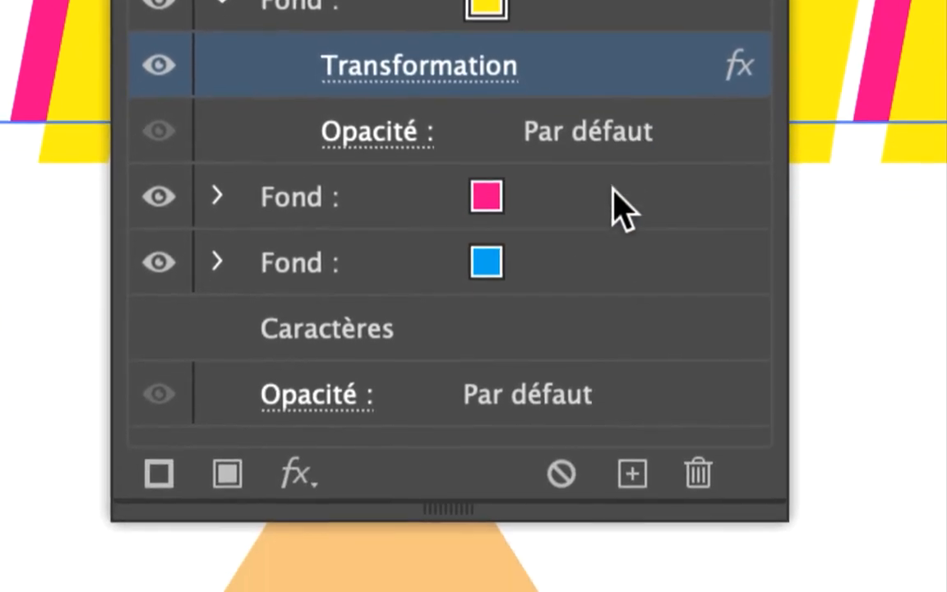
pyautogui.click(612, 191)
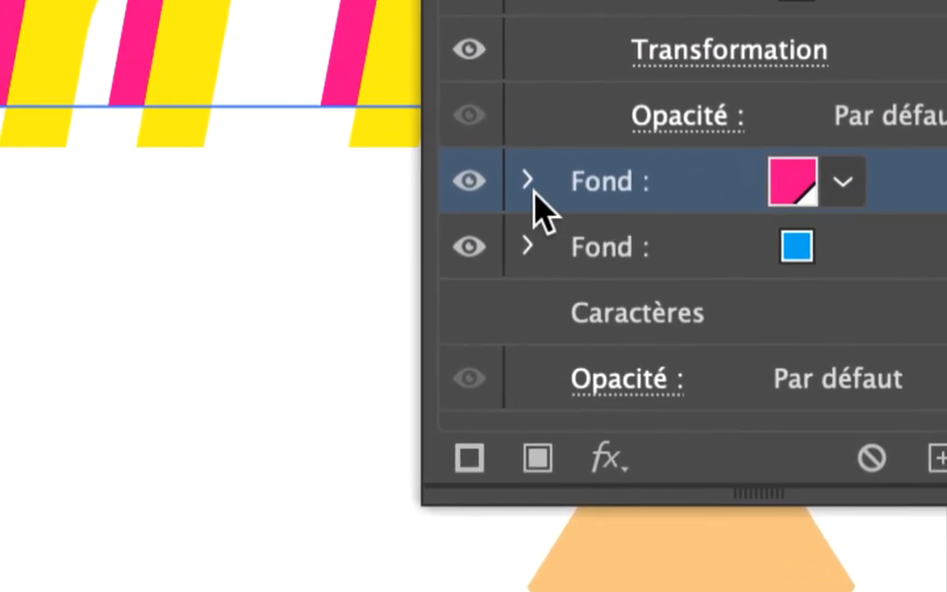
pyautogui.click(216, 188)
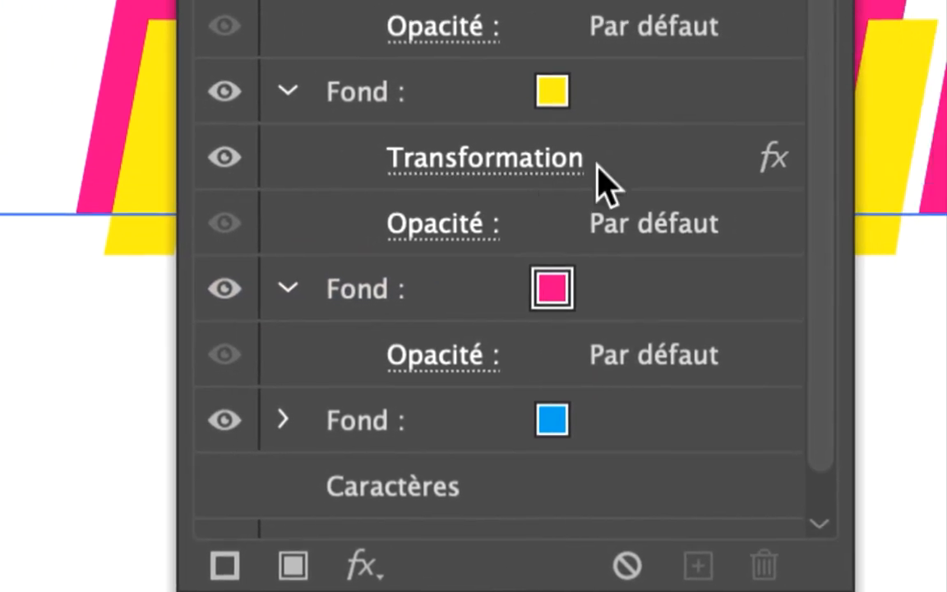
pyautogui.click(597, 163)
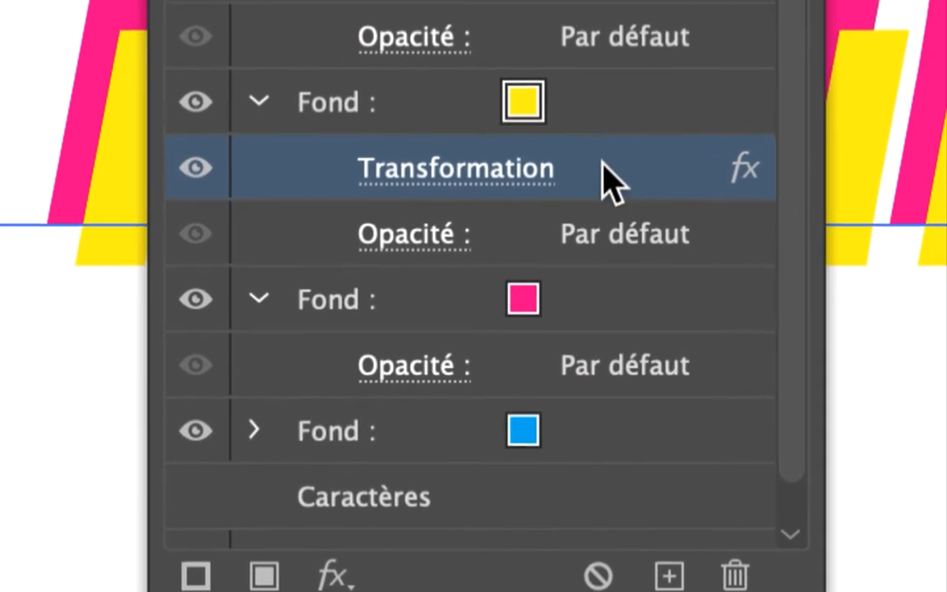
pyautogui.moveTo(601, 161); pyautogui.dragTo(605, 198)
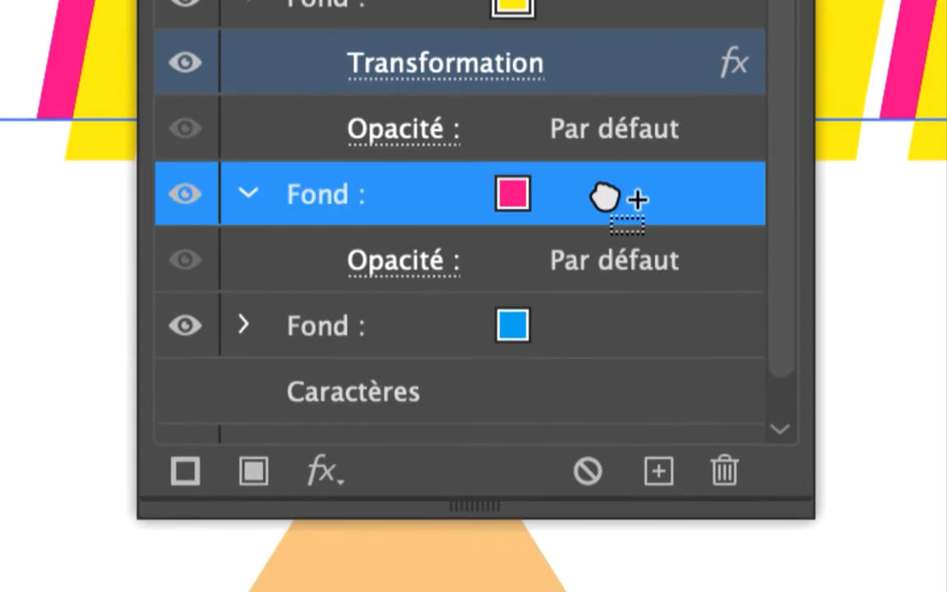
pyautogui.moveTo(605, 197); pyautogui.dragTo(605, 193)
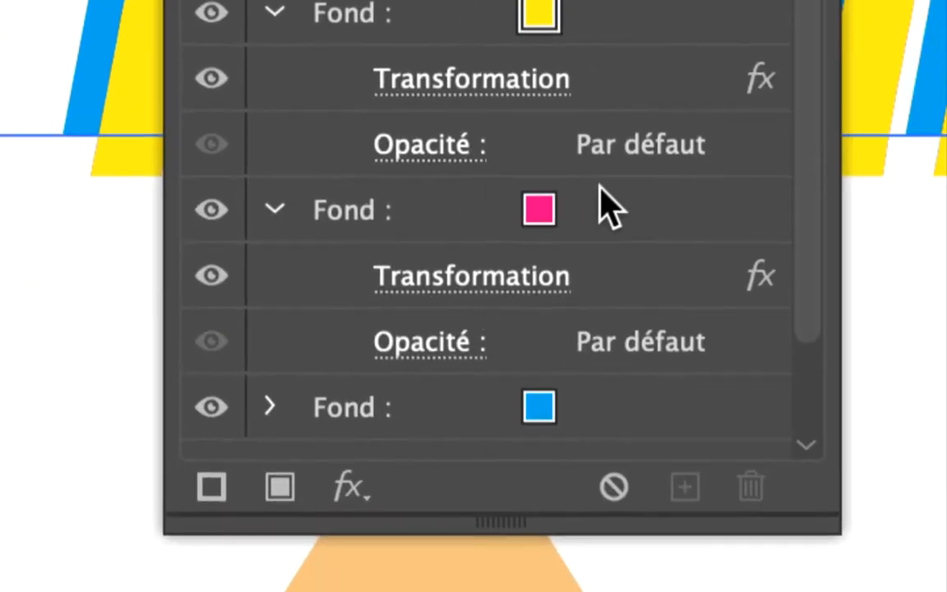
# Edit the magenta fill's Transform effect to offset it by -4.2333 mm horizontally and -1.0583 mm vertically, and apply it
pyautogui.click(608, 203)
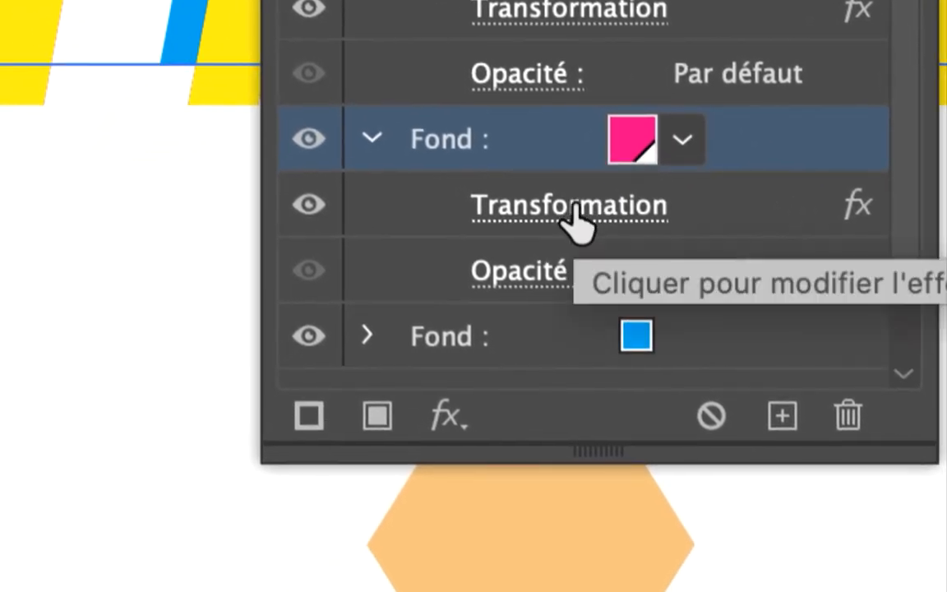
pyautogui.click(573, 209)
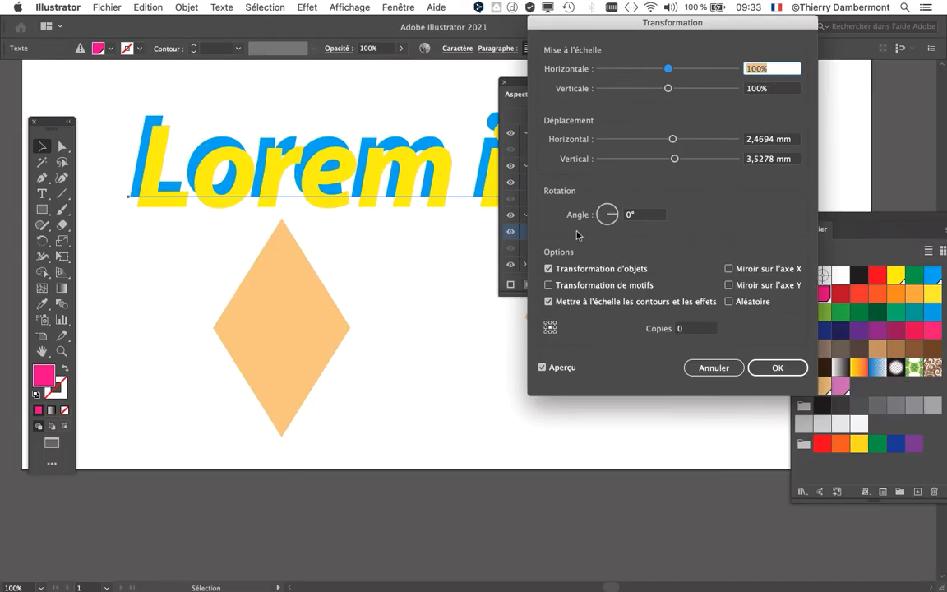
pyautogui.moveTo(674, 139); pyautogui.dragTo(655, 159)
pyautogui.moveTo(666, 139); pyautogui.dragTo(666, 163)
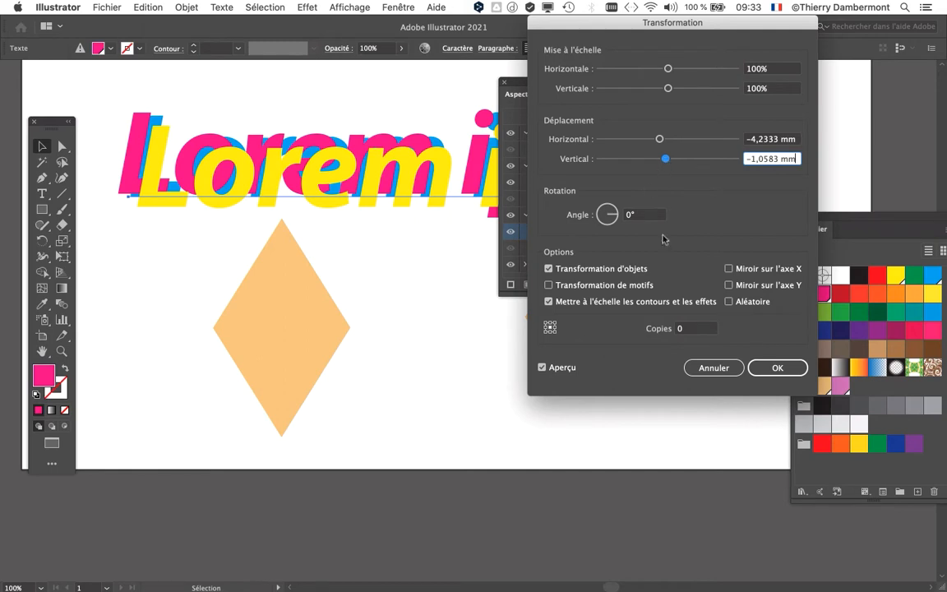
pyautogui.click(778, 368)
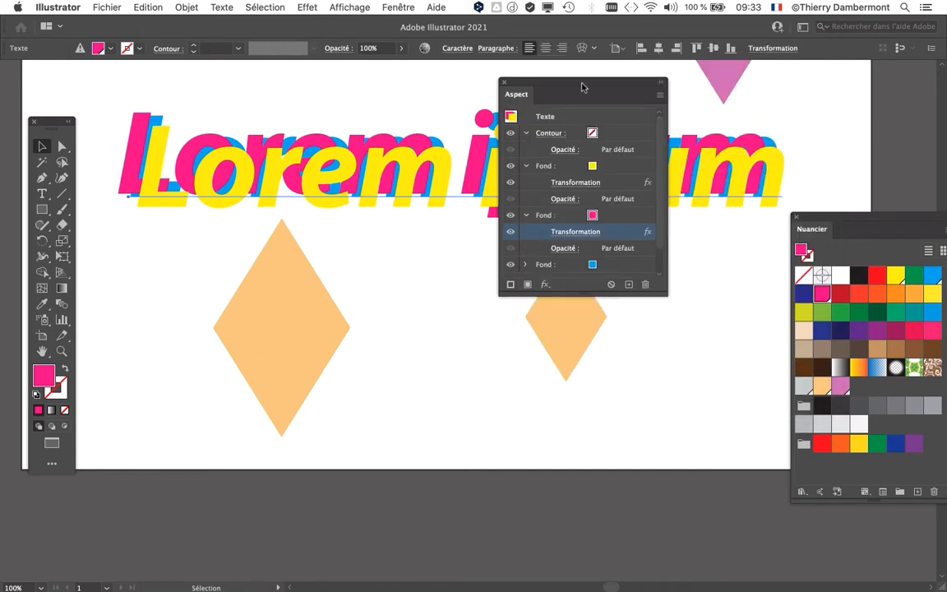
# Make the Appearance panel taller to show all its rows and place it below the "ipsum" word
pyautogui.moveTo(584, 87); pyautogui.dragTo(720, 87)
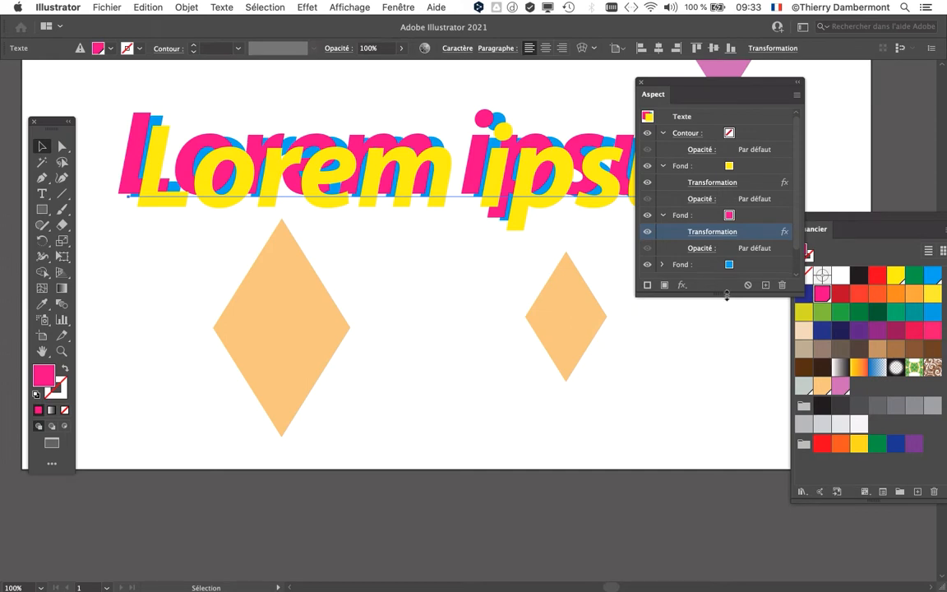
pyautogui.moveTo(728, 295); pyautogui.dragTo(729, 381)
pyautogui.moveTo(687, 83); pyautogui.dragTo(629, 93)
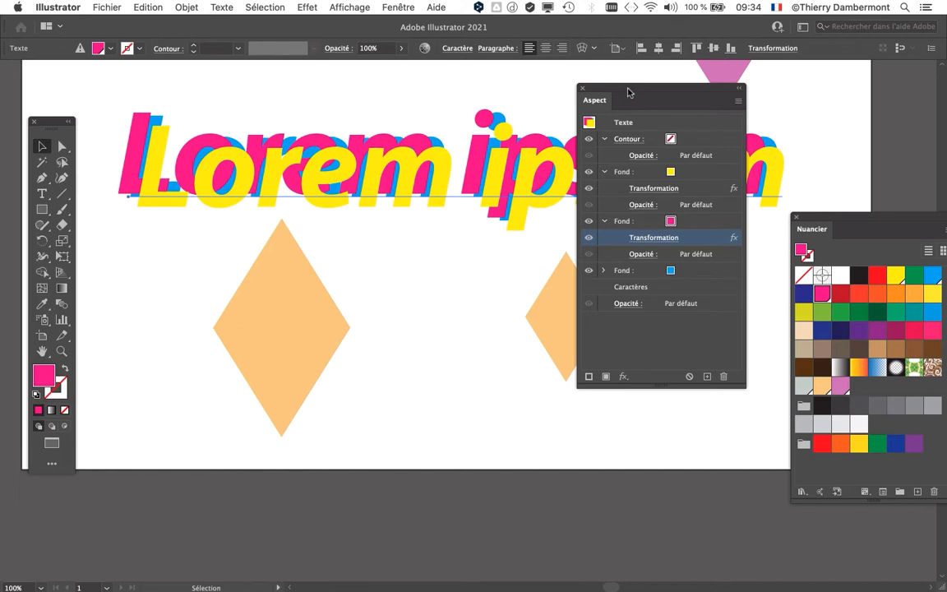
pyautogui.moveTo(629, 93); pyautogui.dragTo(652, 277)
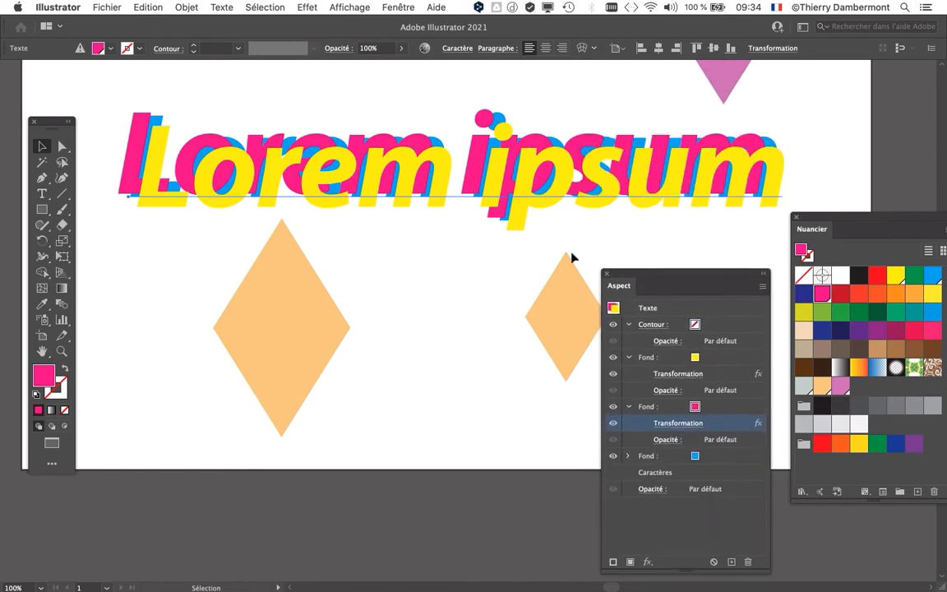
# Replace the text "Lorem ipsum" with "Washington" and return to the Selection tool
pyautogui.click(42, 193)
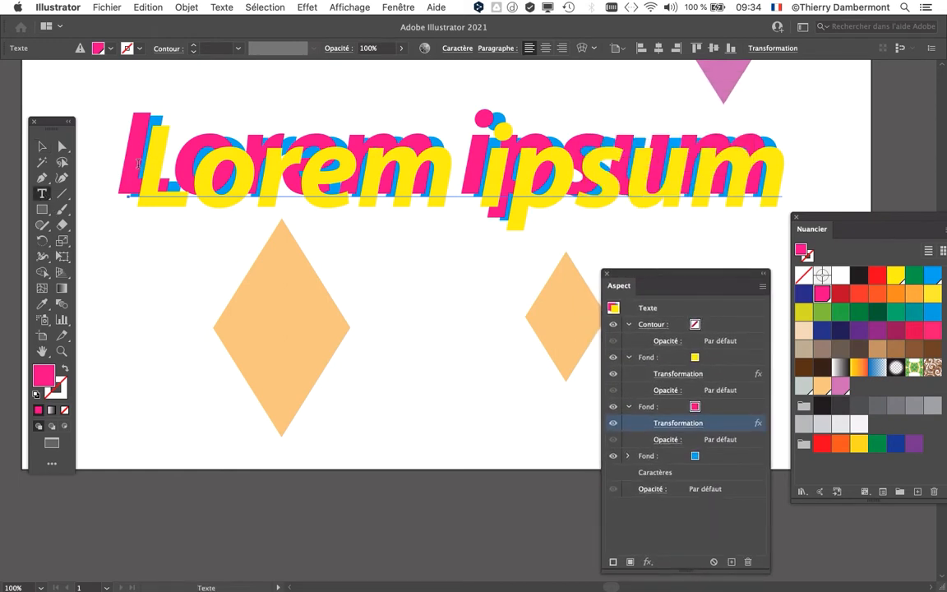
pyautogui.moveTo(133, 161); pyautogui.dragTo(677, 173)
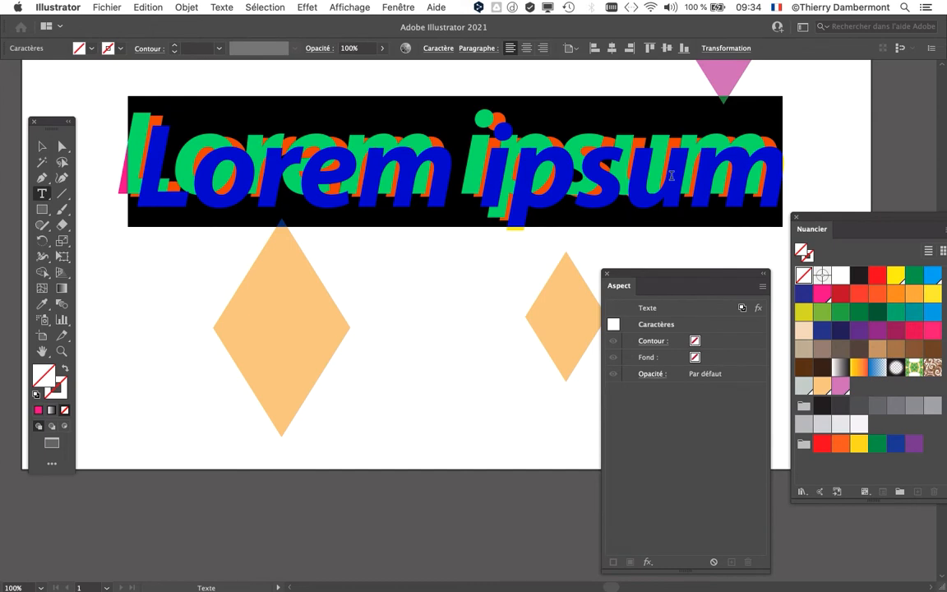
pyautogui.write('Wash')
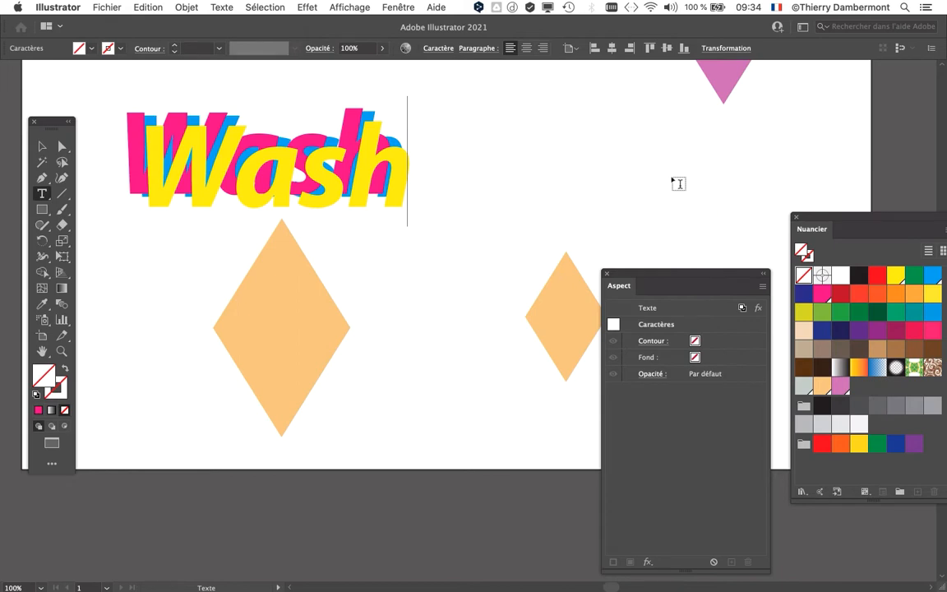
pyautogui.write('ingto')
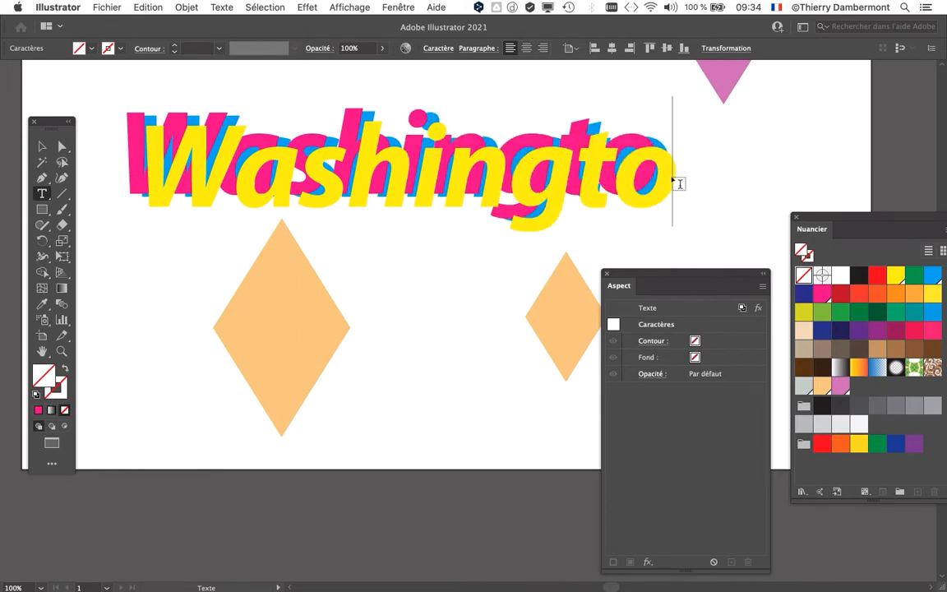
pyautogui.write('n')
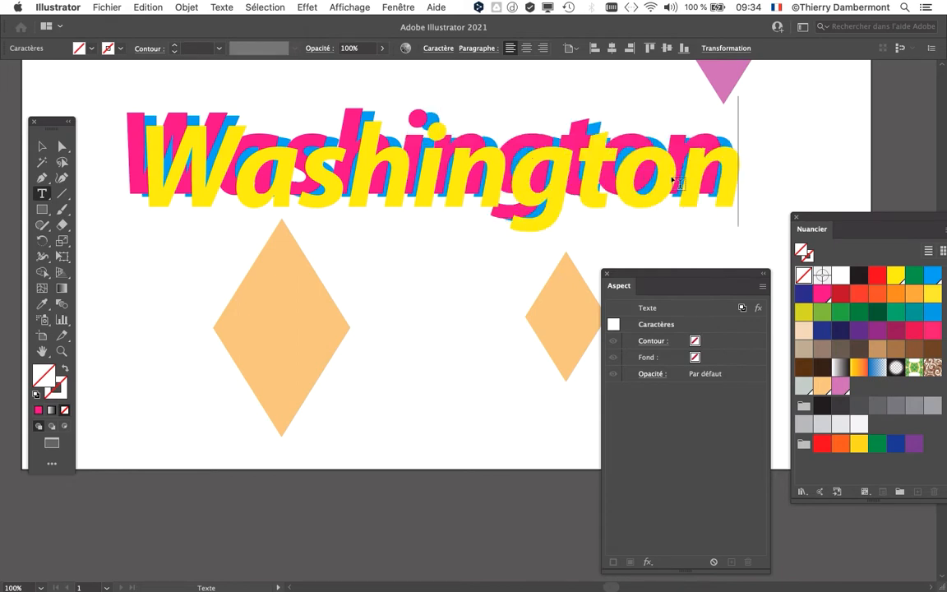
pyautogui.click(41, 146)
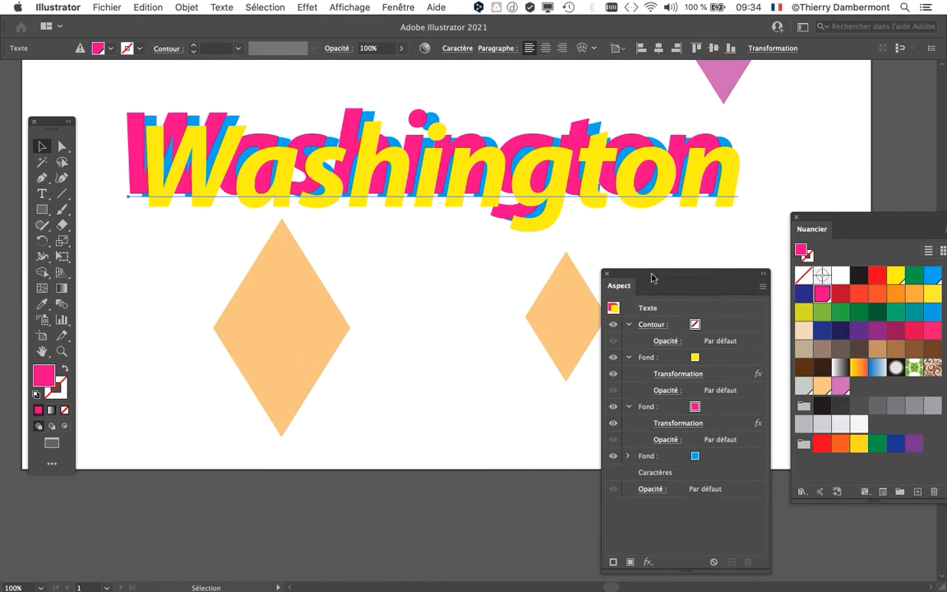
# Save the document as a new version named "texte - fonds multiples et transformations - 05.ai" with the default Illustrator options
pyautogui.moveTo(651, 278); pyautogui.dragTo(645, 237)
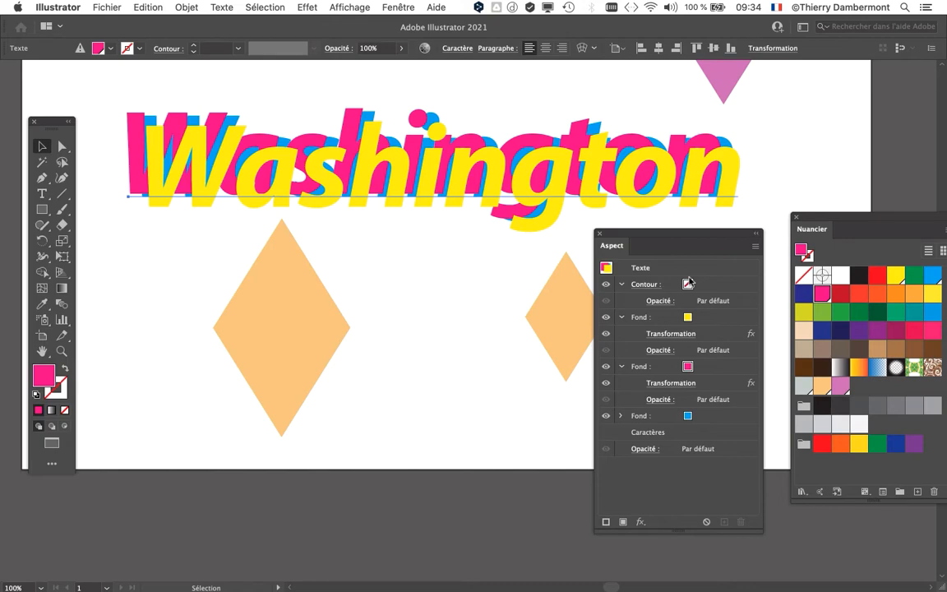
pyautogui.click(107, 8)
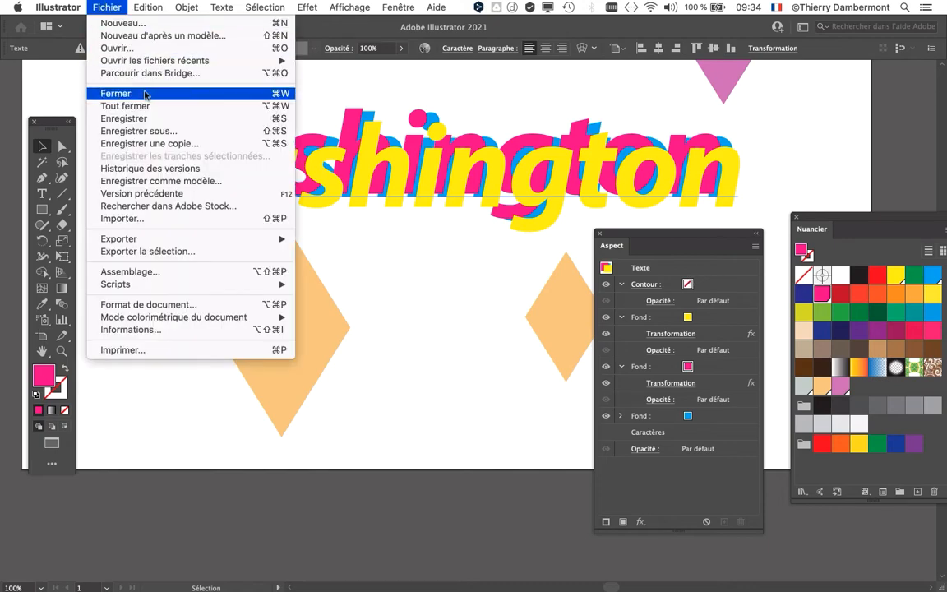
pyautogui.click(156, 131)
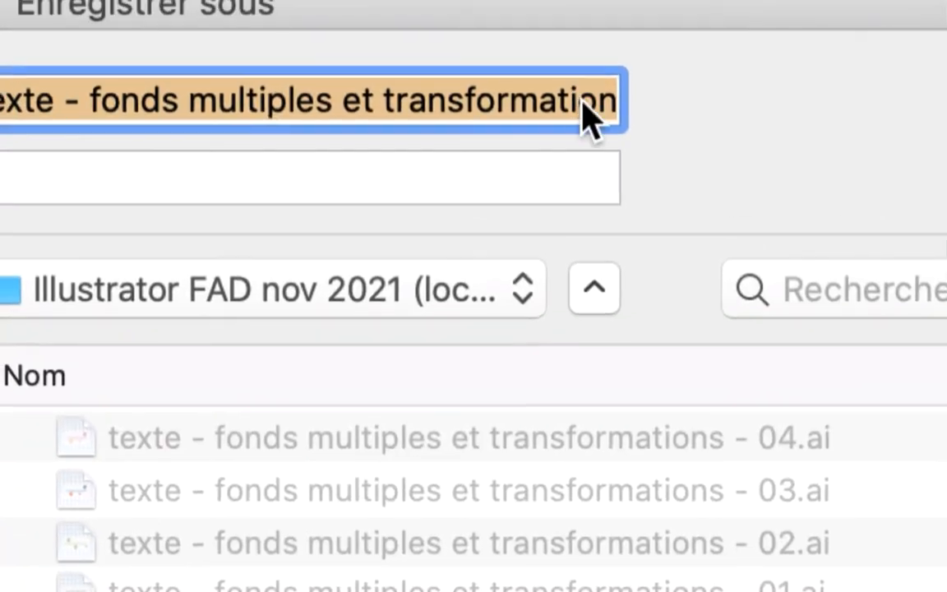
pyautogui.click(574, 60)
pyautogui.press('Right')
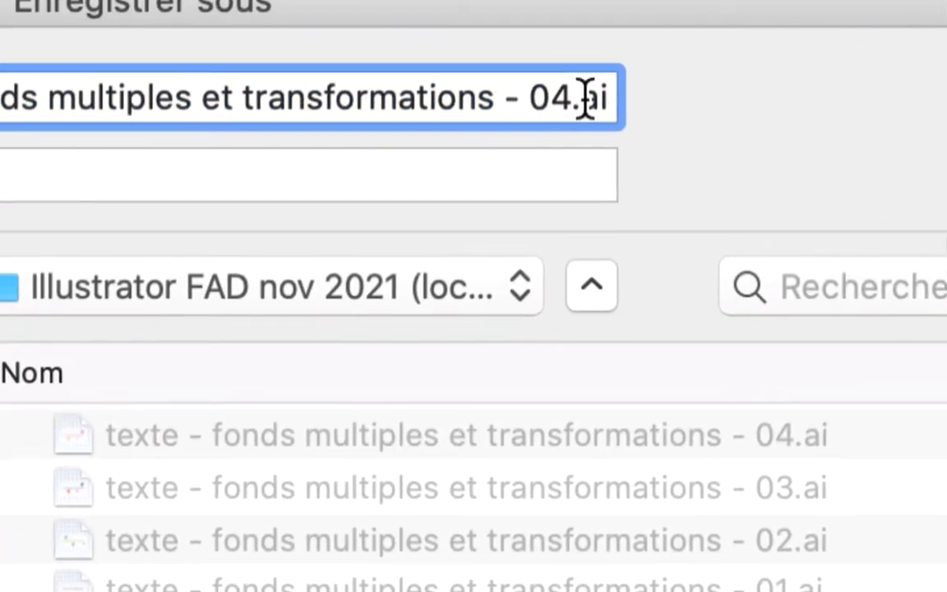
pyautogui.moveTo(583, 102); pyautogui.dragTo(564, 99)
pyautogui.write('5')
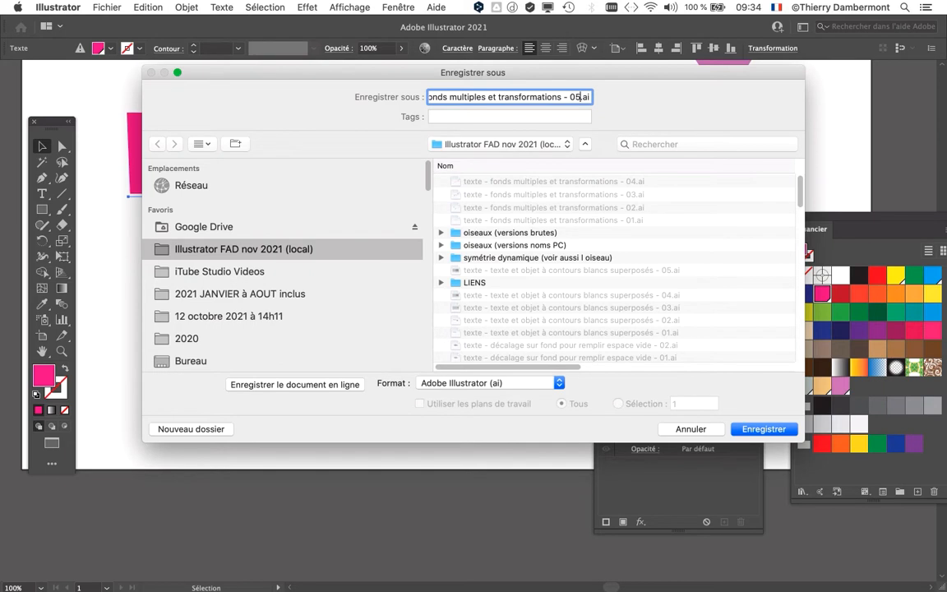
pyautogui.press('Return')
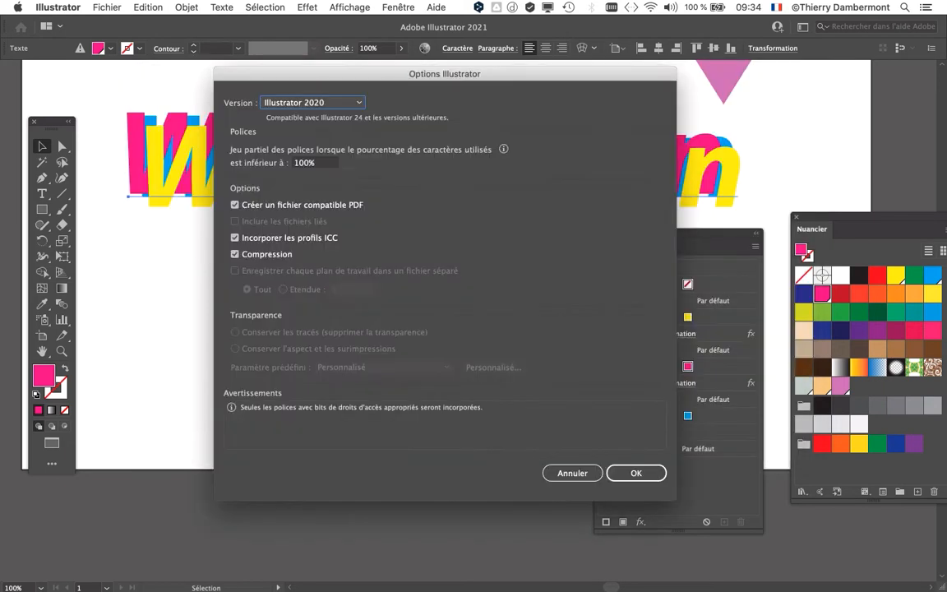
pyautogui.press('Return')
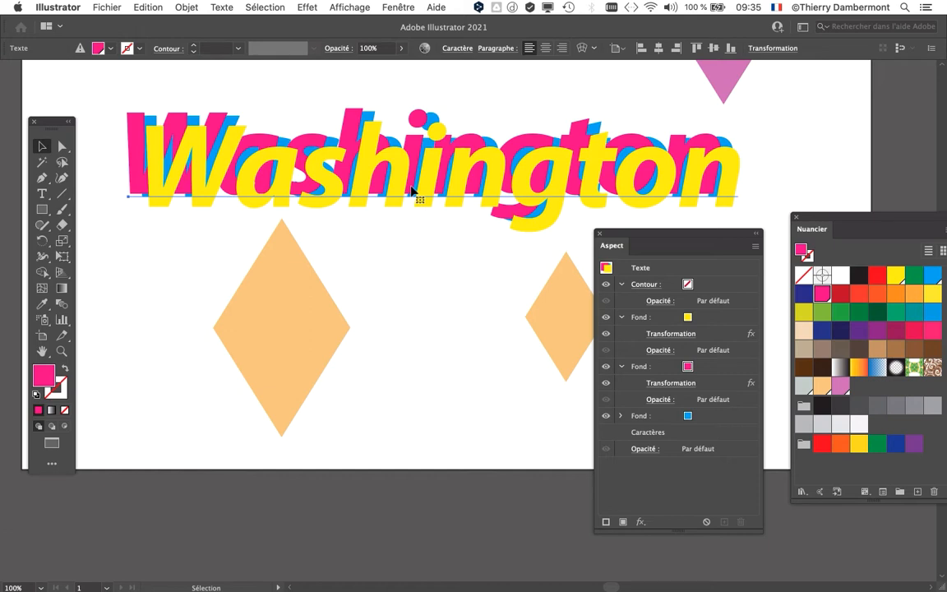
# Move the Appearance panel up over the end of the text and open the yellow fill's opacity settings
pyautogui.moveTo(665, 235); pyautogui.dragTo(615, 99)
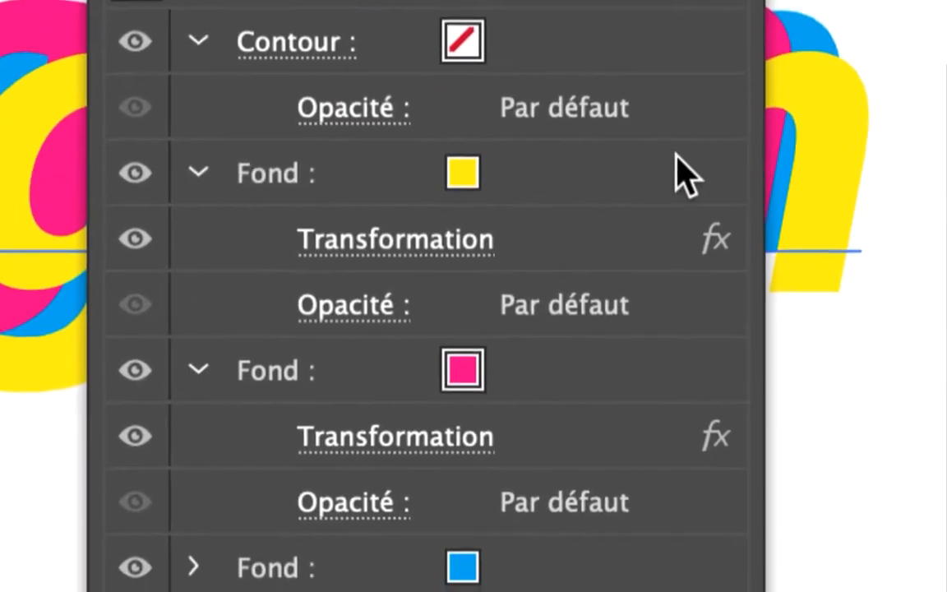
pyautogui.click(681, 174)
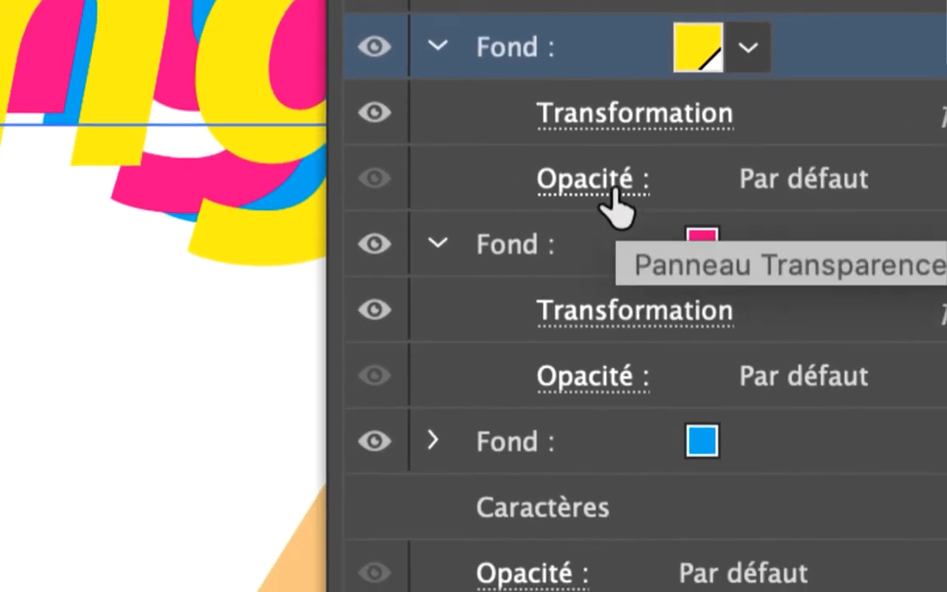
pyautogui.click(612, 193)
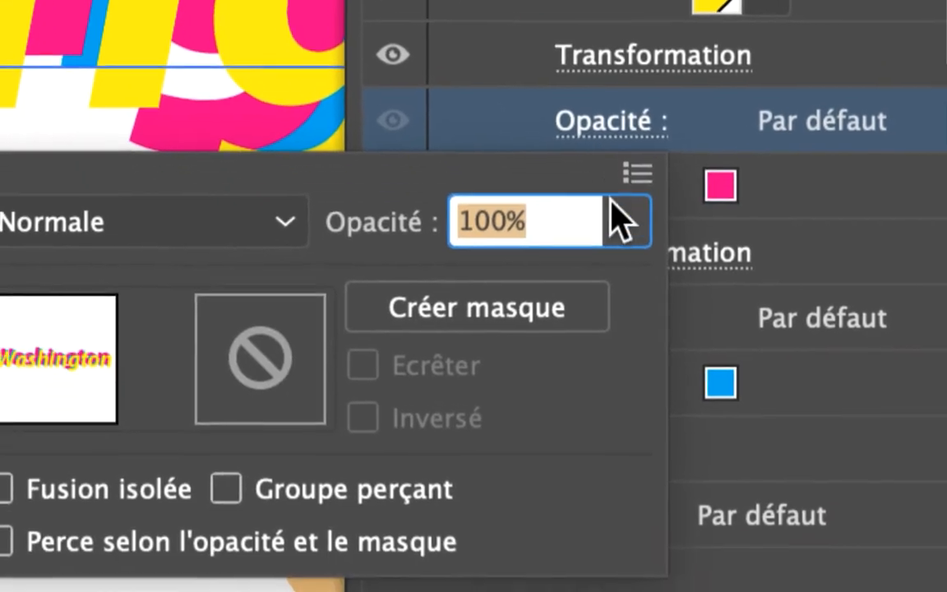
# Try the yellow fill at 56% opacity, and restore its opacity to 100%
pyautogui.click(612, 203)
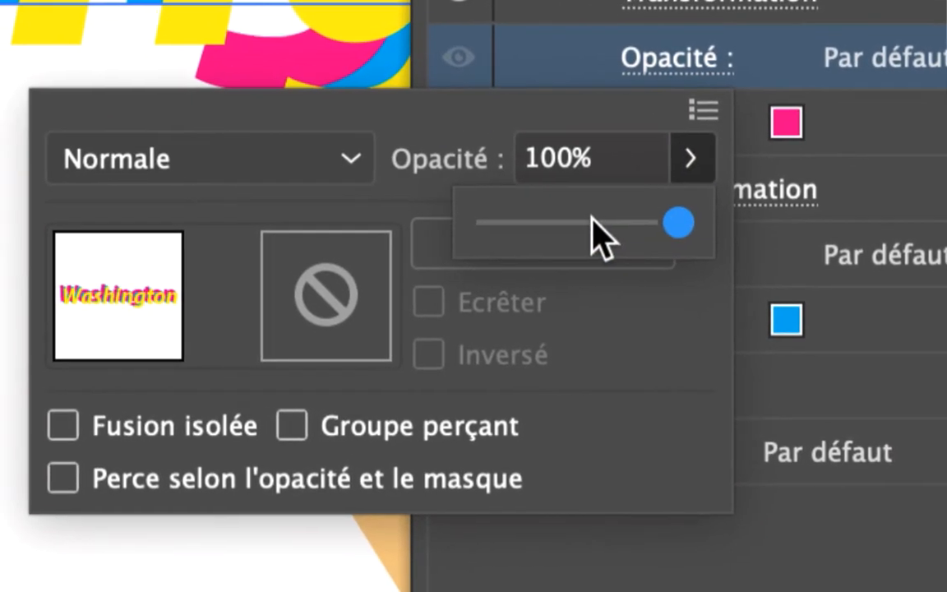
pyautogui.click(518, 265)
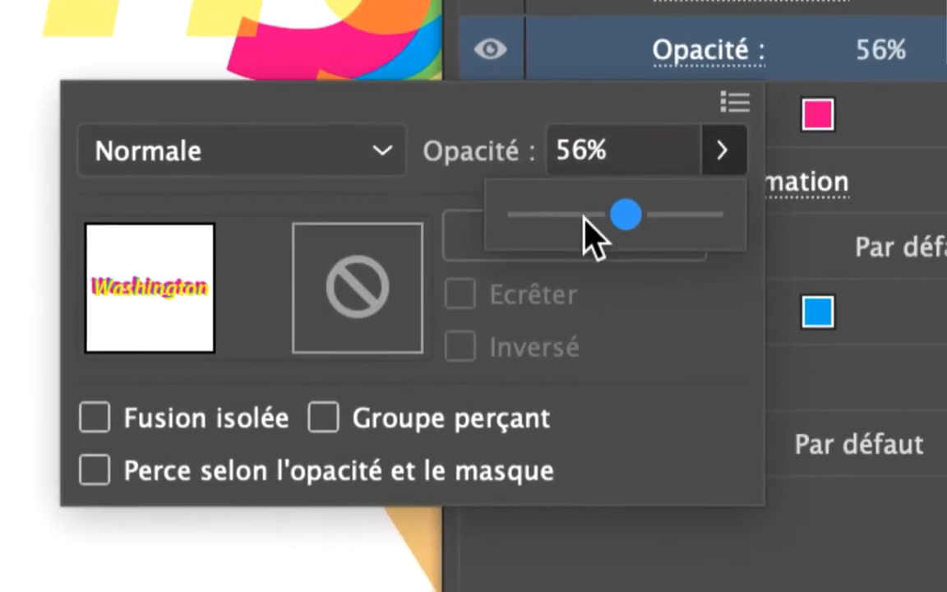
pyautogui.moveTo(595, 219); pyautogui.dragTo(714, 220)
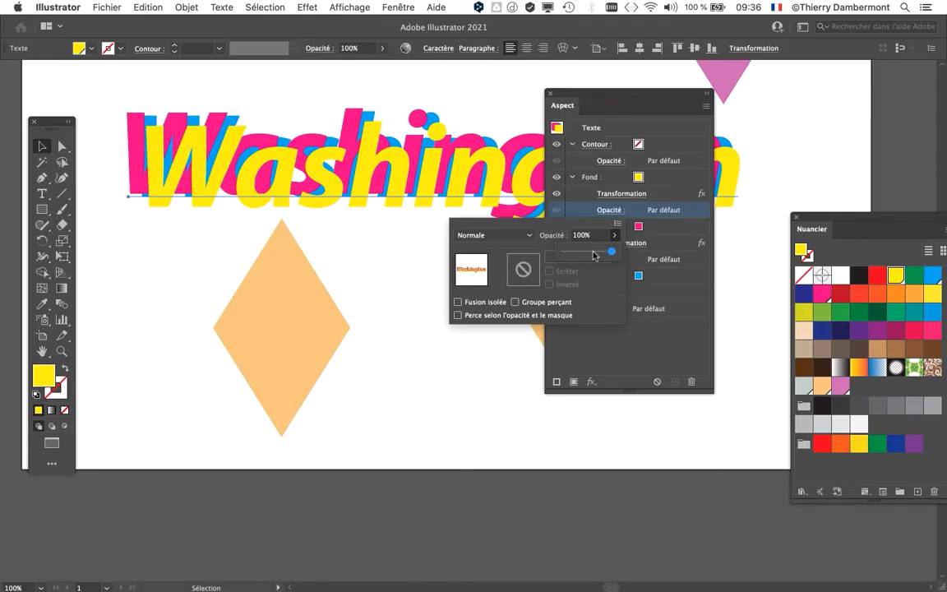
# Keep the yellow fill at 100% opacity and set its blending mode to Produit
pyautogui.moveTo(619, 256)
pyautogui.mouseDown()
pyautogui.moveTo(591, 254)
pyautogui.moveTo(618, 253)
pyautogui.mouseUp()
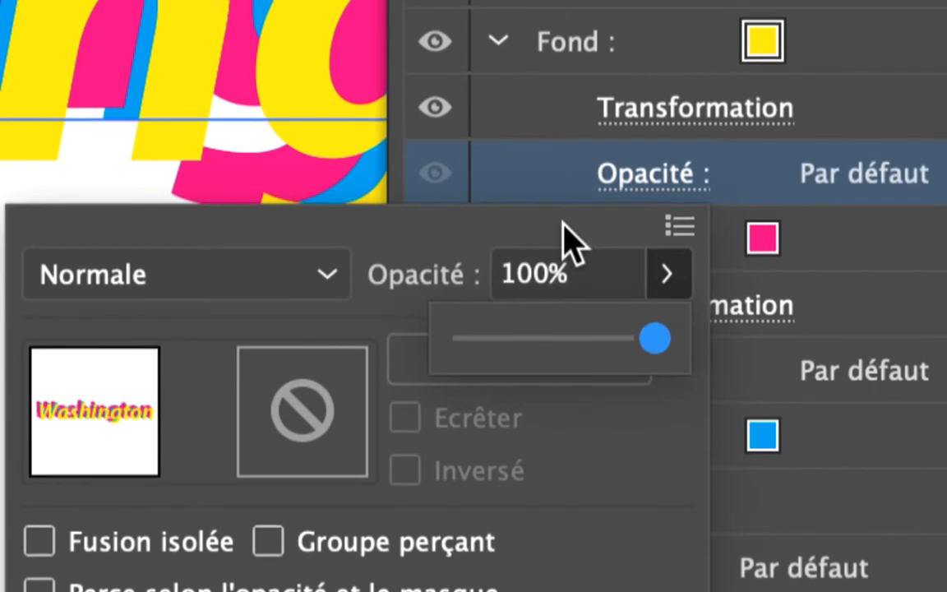
pyautogui.click(521, 173)
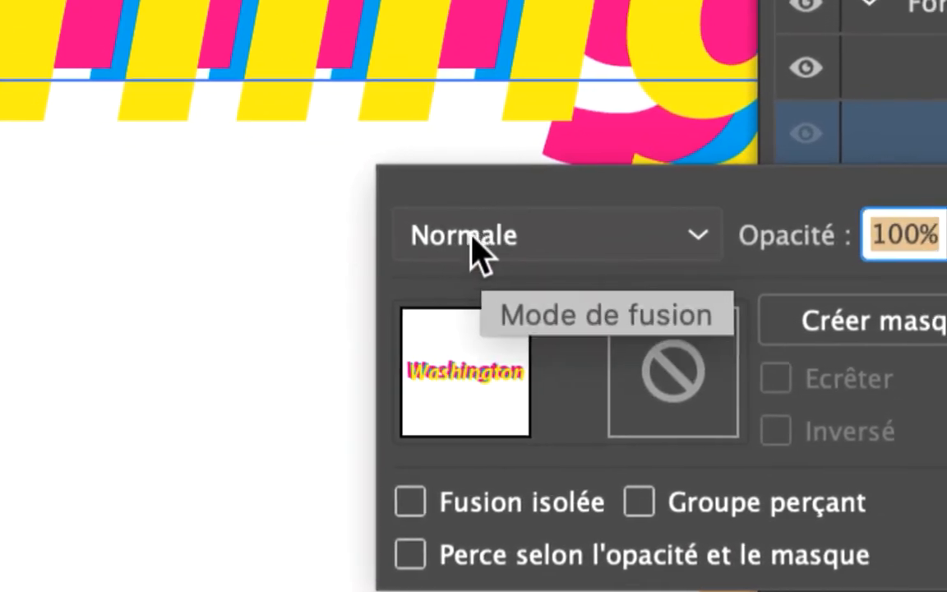
pyautogui.click(472, 247)
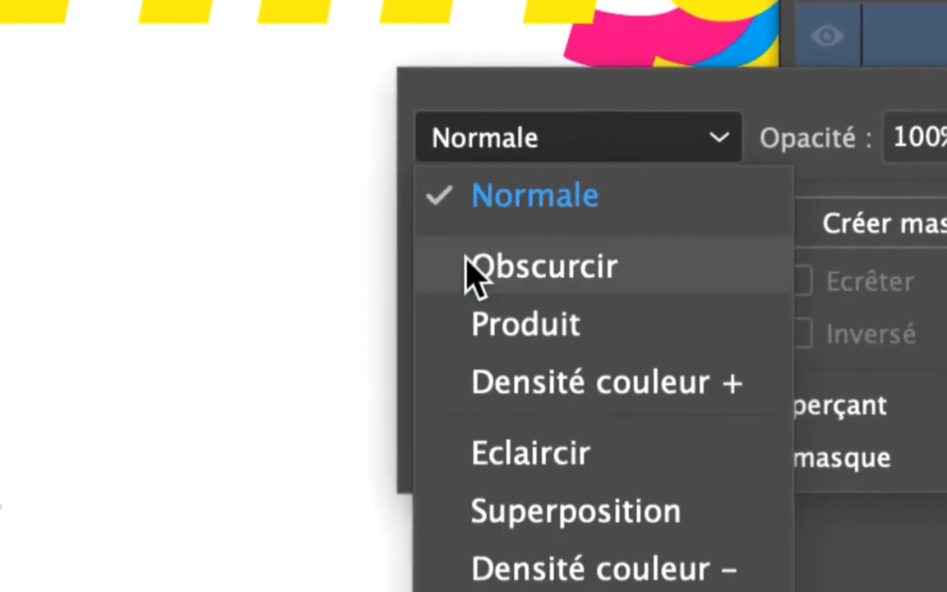
pyautogui.click(470, 276)
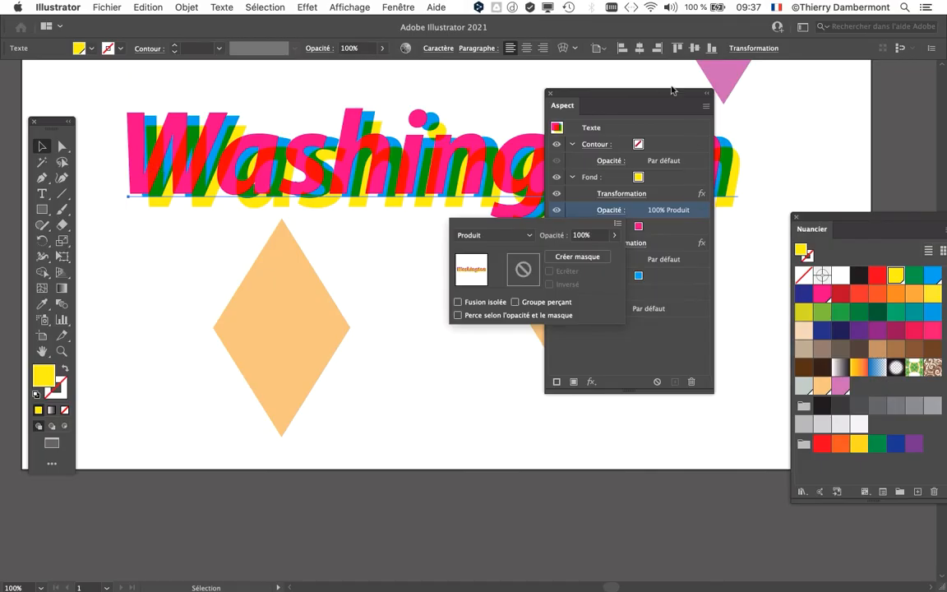
pyautogui.click(658, 96)
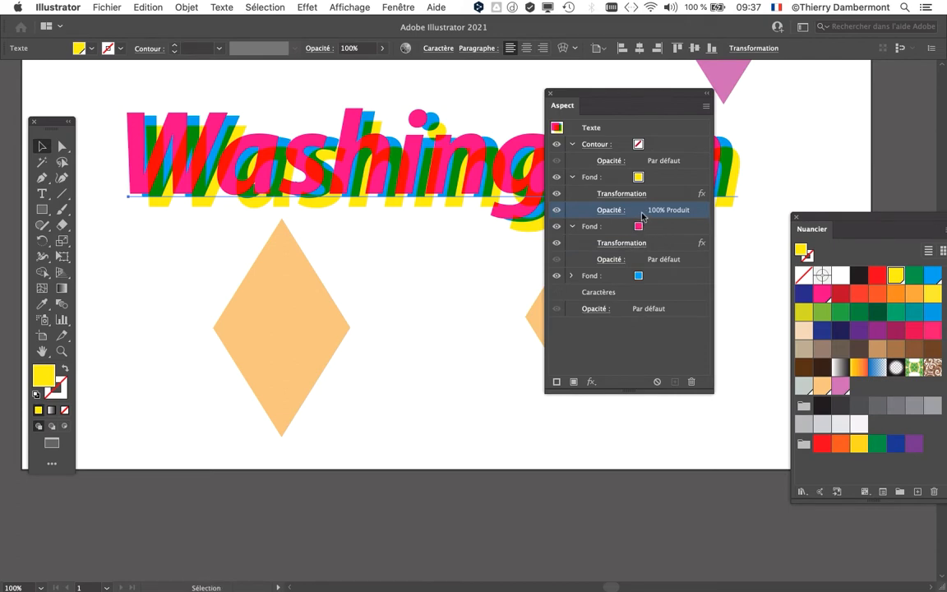
# Review the blending modes offered for the yellow fill and keep Produit
pyautogui.press('alt+super+8')
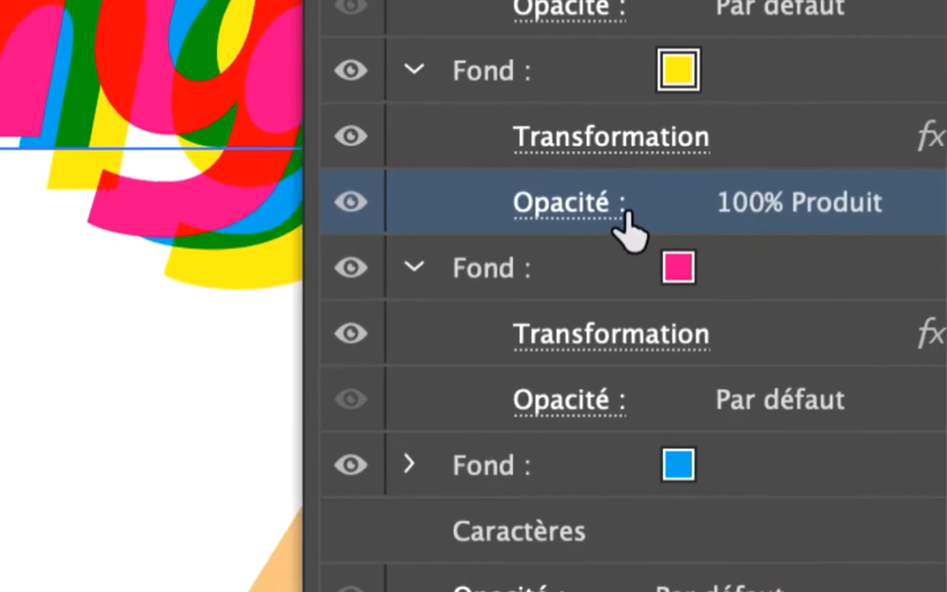
pyautogui.click(576, 205)
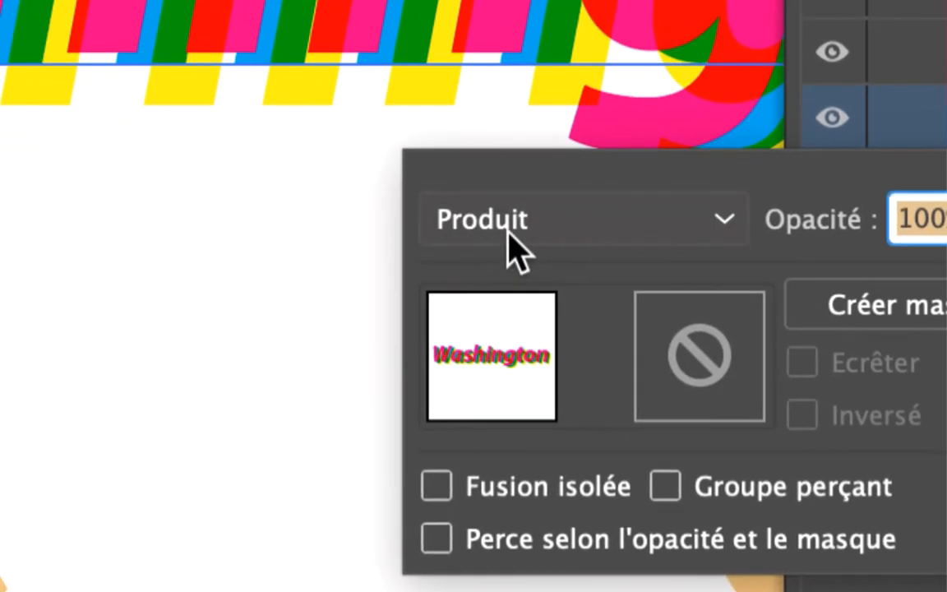
pyautogui.click(511, 217)
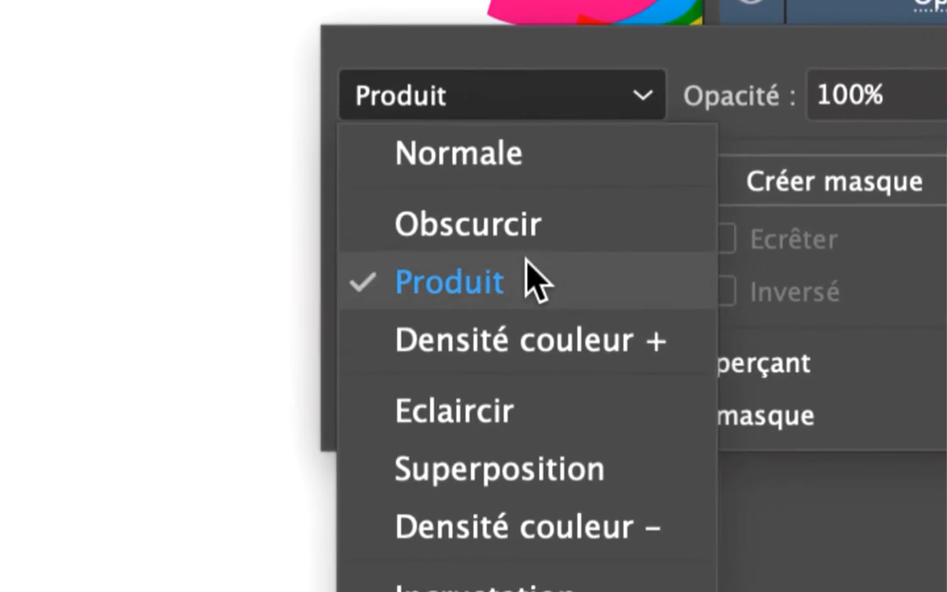
pyautogui.click(527, 259)
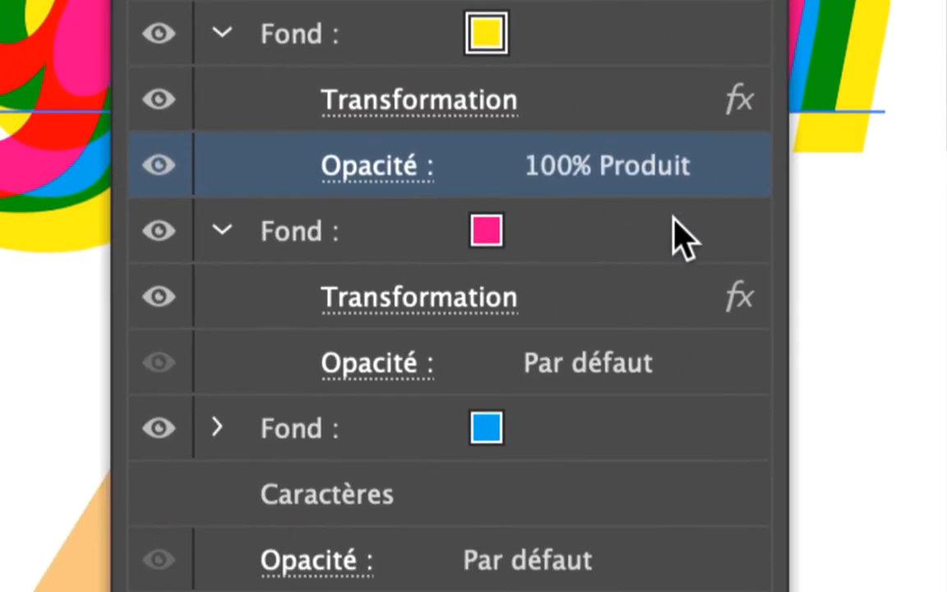
# Set the magenta fill's blending mode to Produit in its opacity settings
pyautogui.click(602, 271)
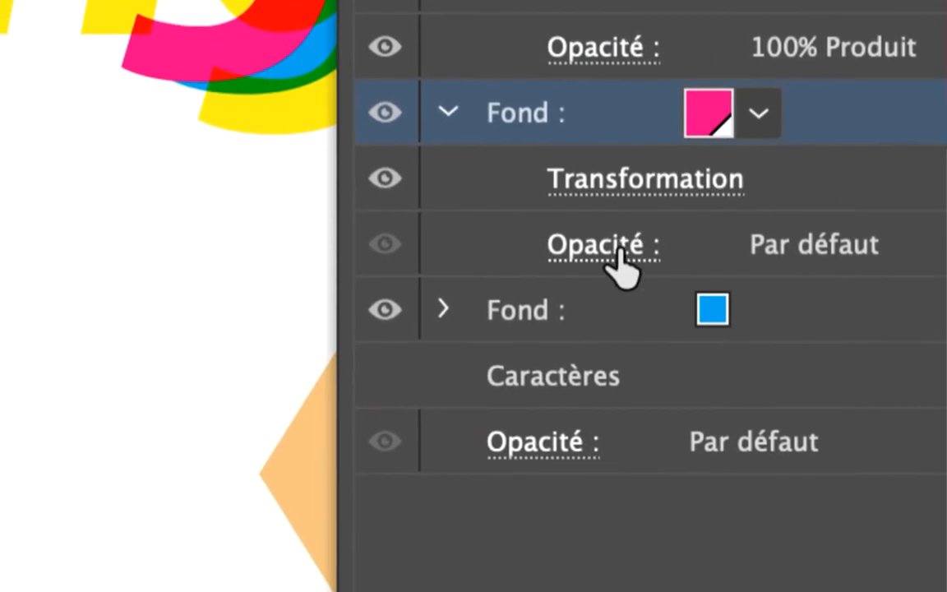
pyautogui.click(383, 352)
pyautogui.click(146, 339)
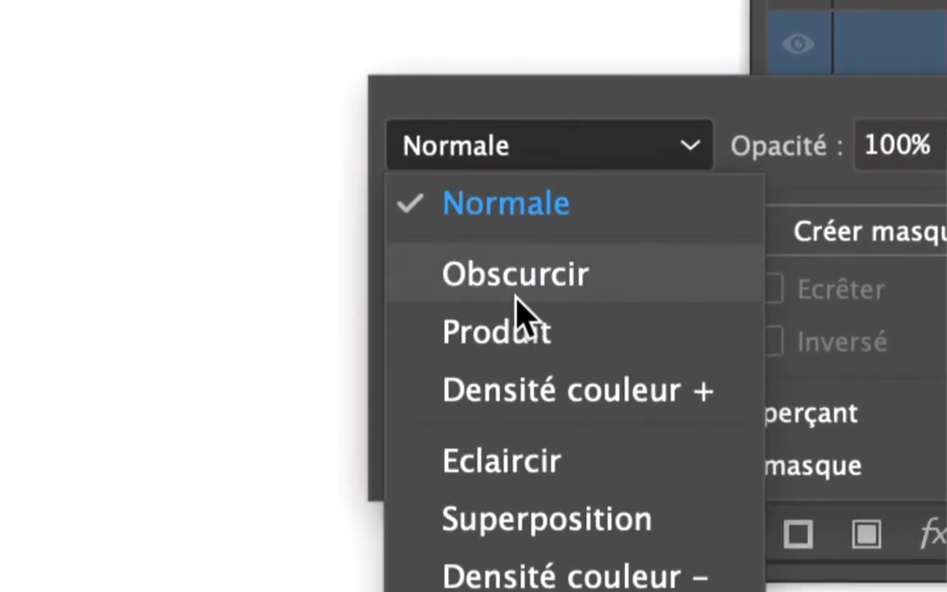
pyautogui.click(518, 314)
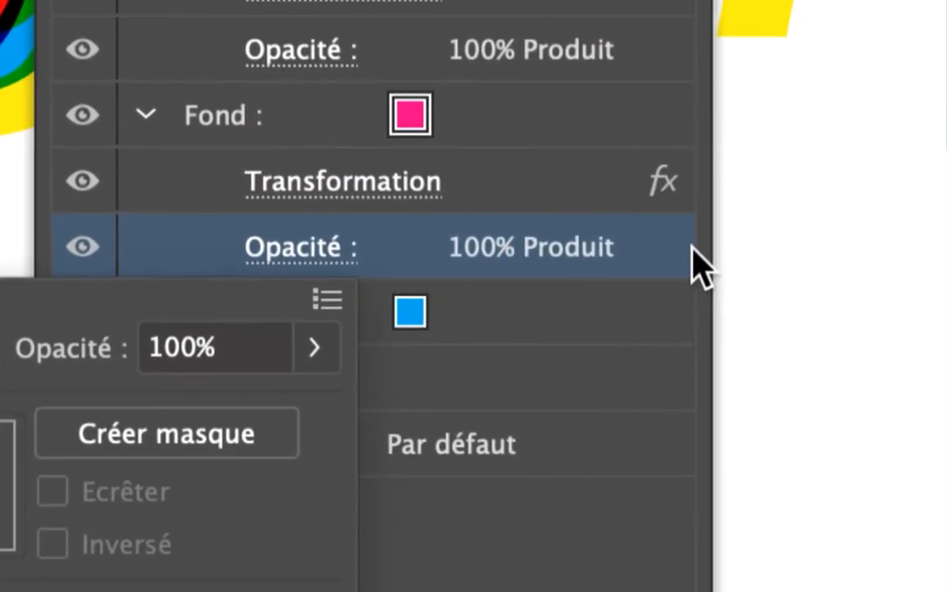
pyautogui.click(937, 231)
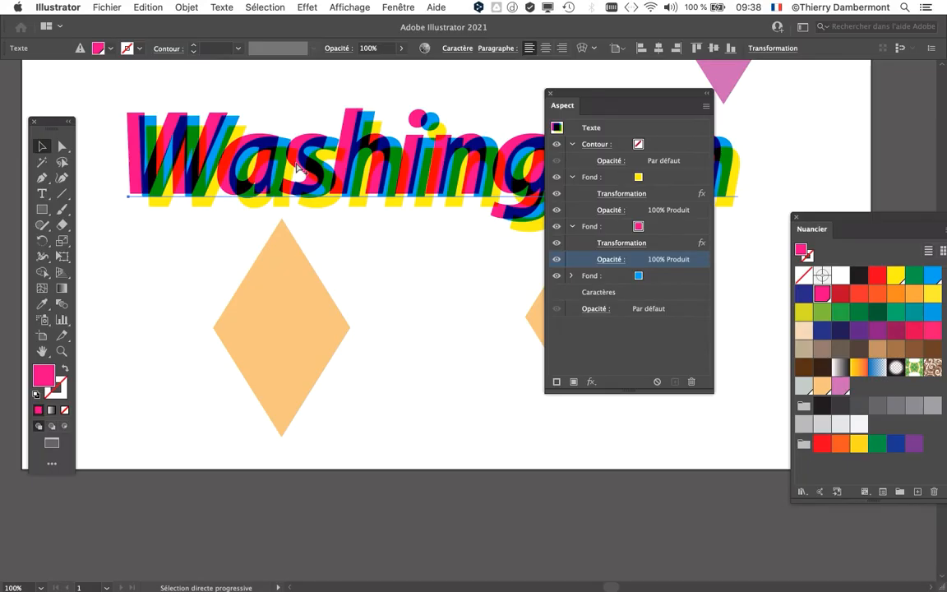
# Move the Appearance panel aside and set the yellow fill's Transform offset to 1,0583 mm horizontally and 0,3528 mm vertically
pyautogui.moveTo(576, 96); pyautogui.dragTo(606, 55)
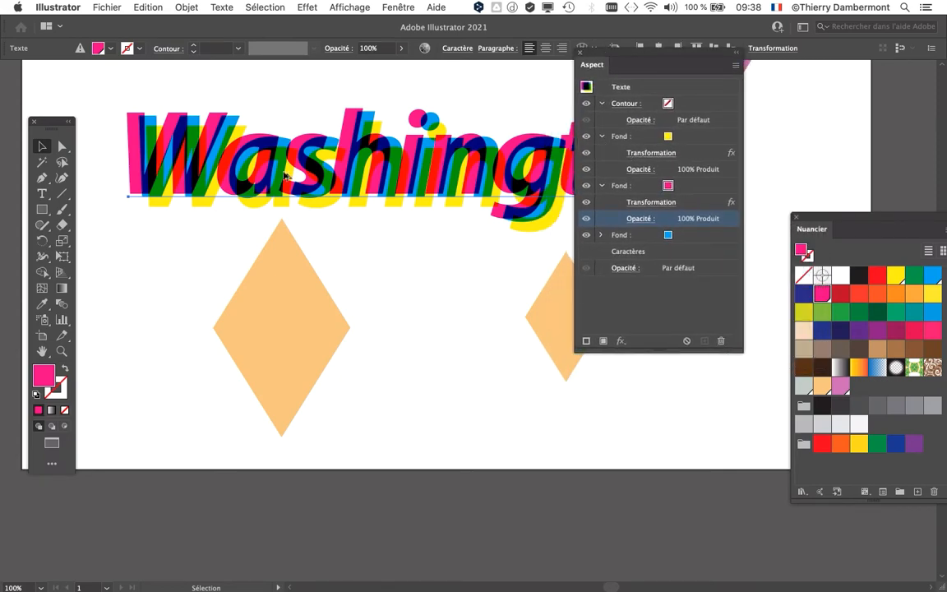
pyautogui.scroll(2, 283, 174)
pyautogui.moveTo(412, 203); pyautogui.dragTo(343, 277)
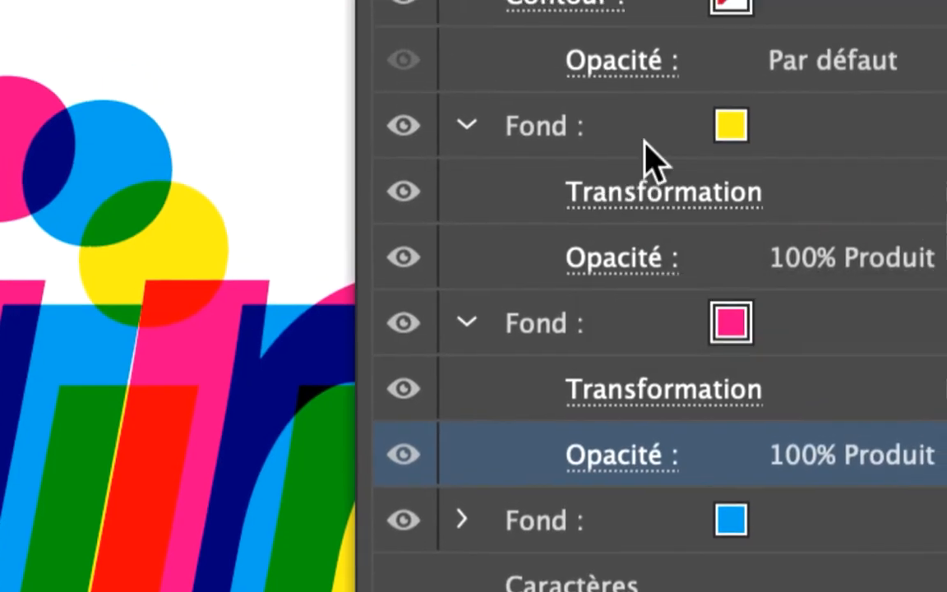
pyautogui.click(667, 165)
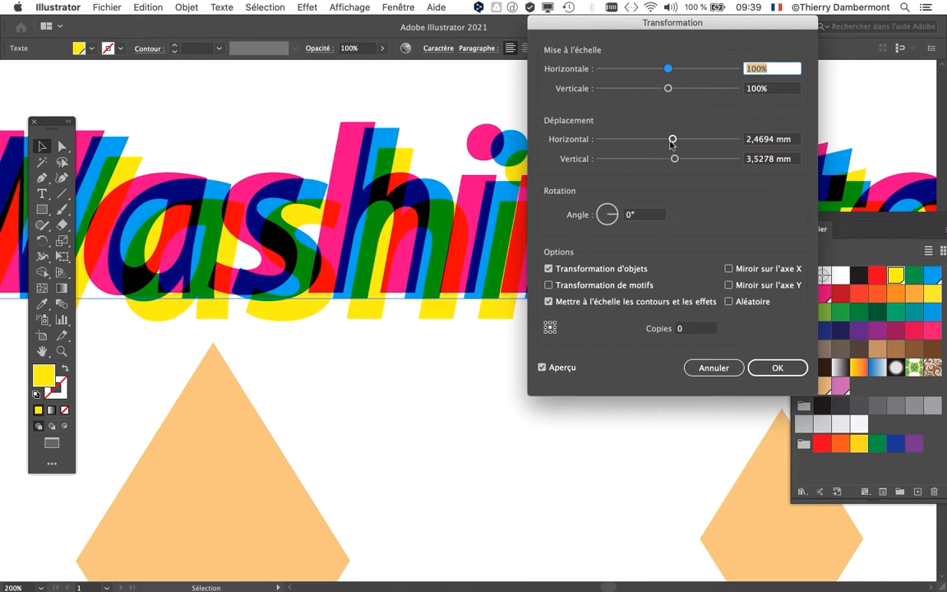
pyautogui.moveTo(672, 140)
pyautogui.mouseDown()
pyautogui.moveTo(668, 159)
pyautogui.moveTo(671, 144)
pyautogui.mouseUp()
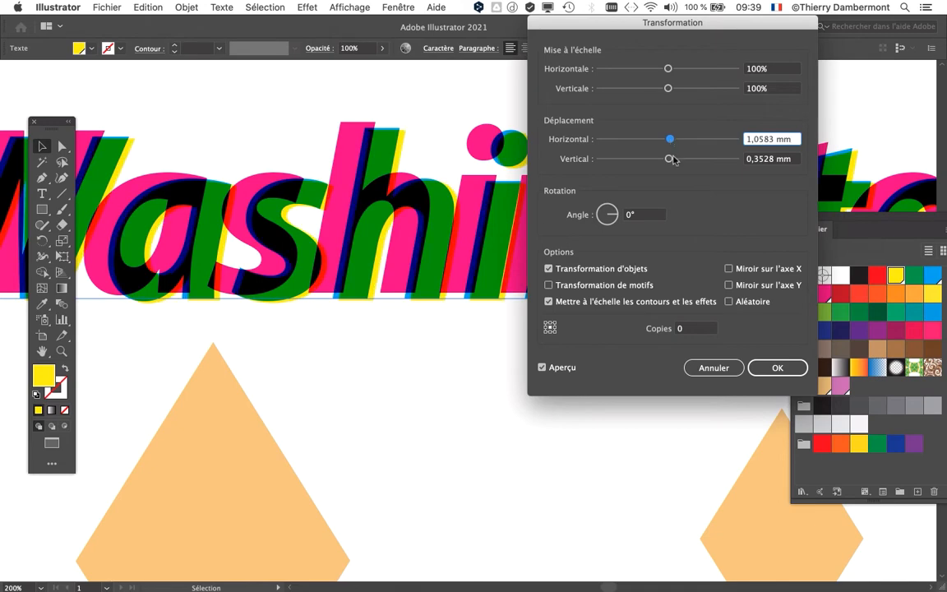
pyautogui.click(779, 368)
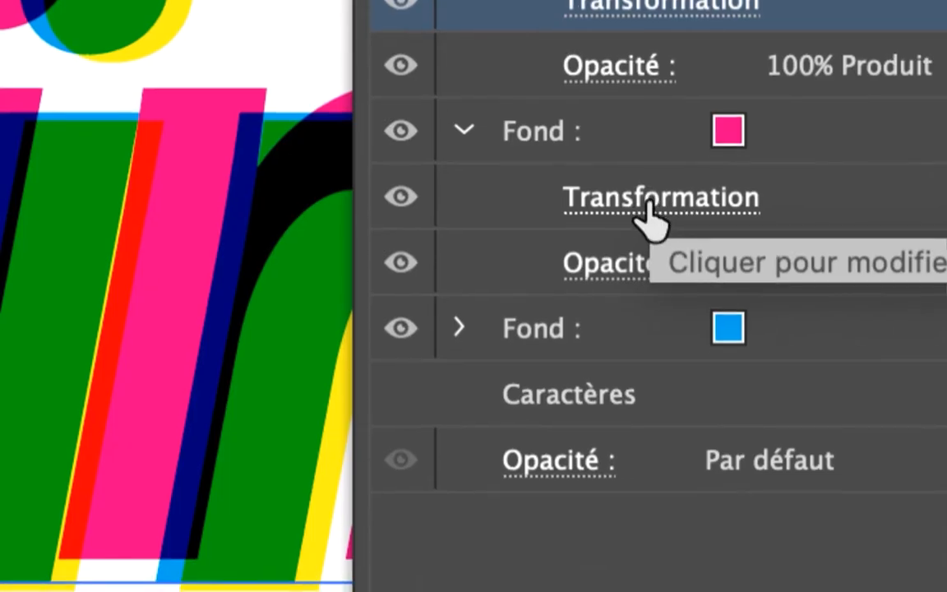
# Set the magenta fill's horizontal Transform offset to -1,0583 mm
pyautogui.click(646, 204)
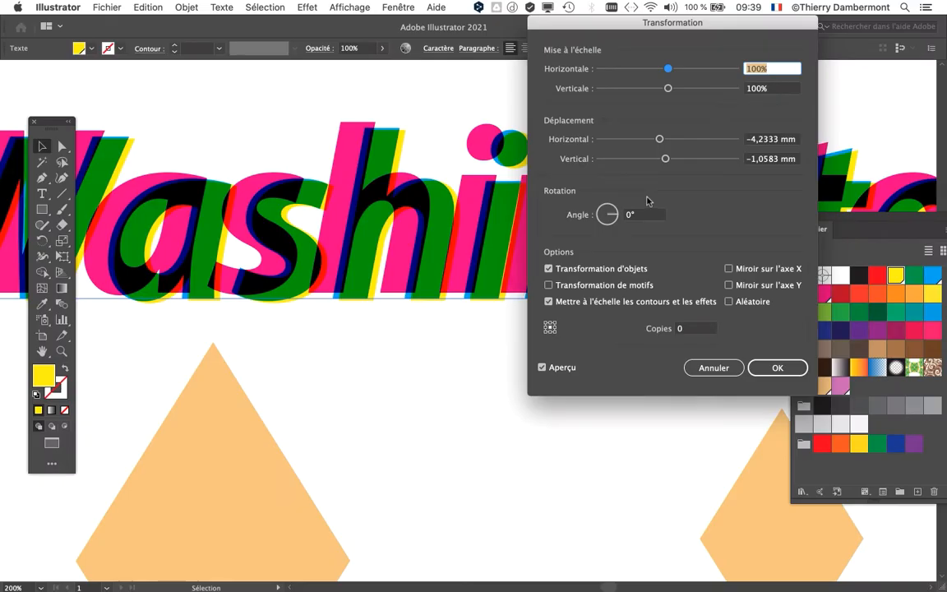
pyautogui.moveTo(662, 141); pyautogui.dragTo(666, 145)
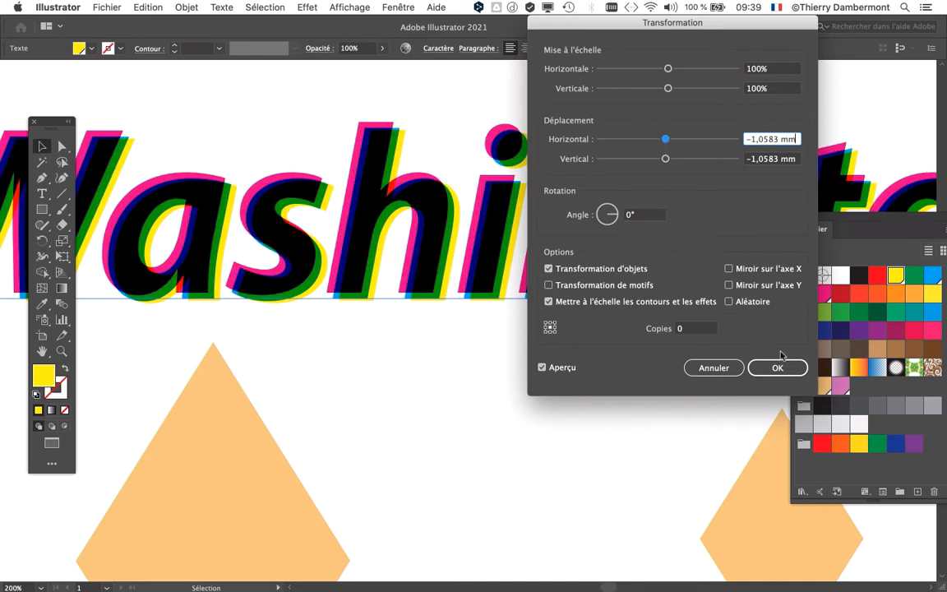
pyautogui.click(777, 367)
# Set the magenta fill's Transform offset to -0,7056 mm horizontally and 1,0583 mm vertically
pyautogui.scroll(4, 434, 239)
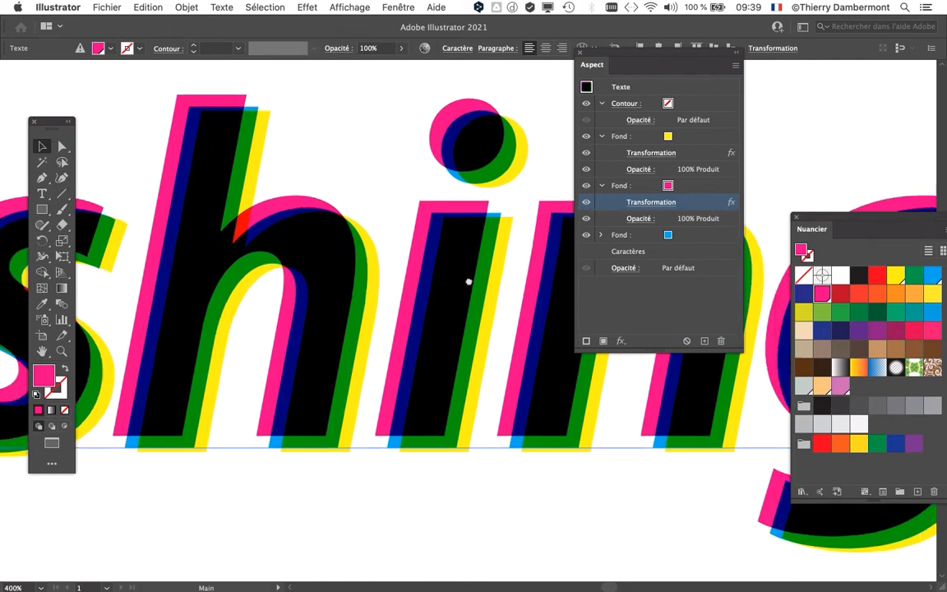
pyautogui.moveTo(468, 282); pyautogui.dragTo(378, 269)
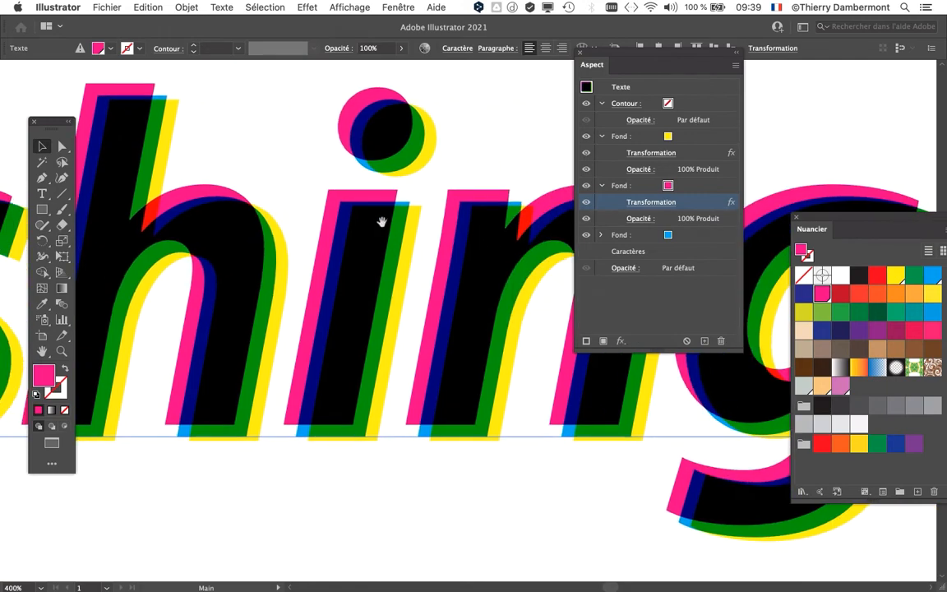
pyautogui.click(655, 204)
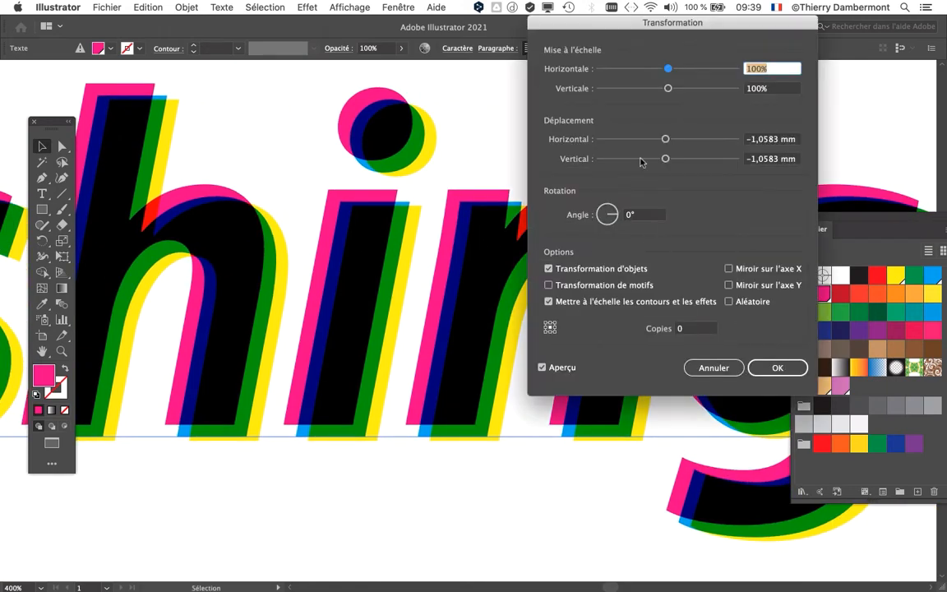
pyautogui.moveTo(666, 140)
pyautogui.mouseDown()
pyautogui.moveTo(672, 161)
pyautogui.moveTo(668, 142)
pyautogui.mouseUp()
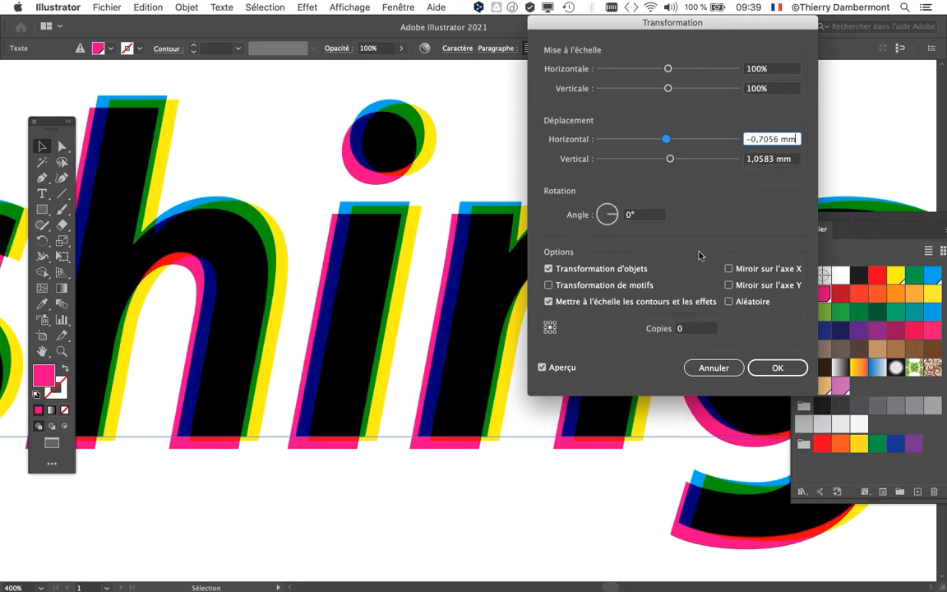
pyautogui.click(775, 367)
pyautogui.scroll(-1, 409, 312)
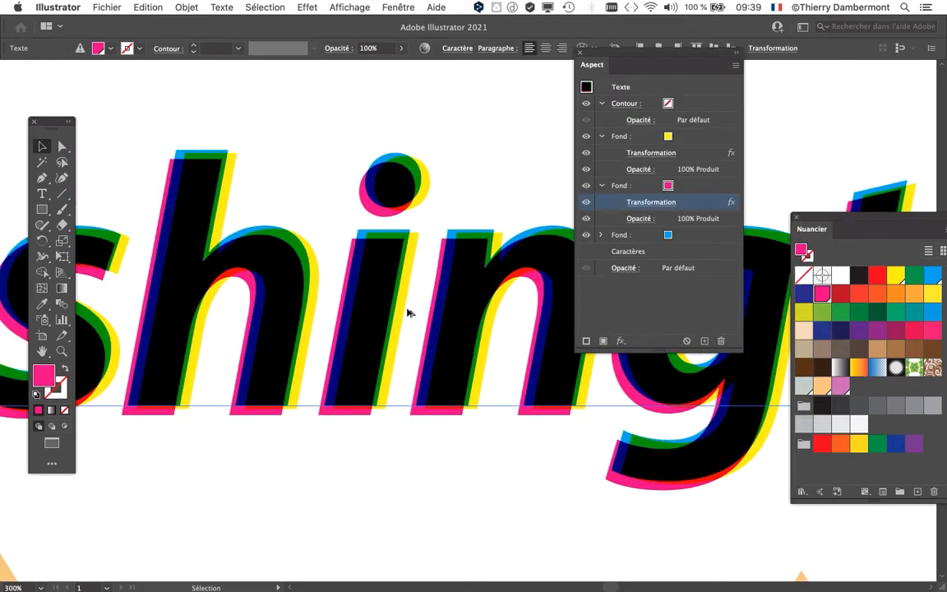
pyautogui.scroll(-1, 409, 313)
pyautogui.scroll(-1, 409, 312)
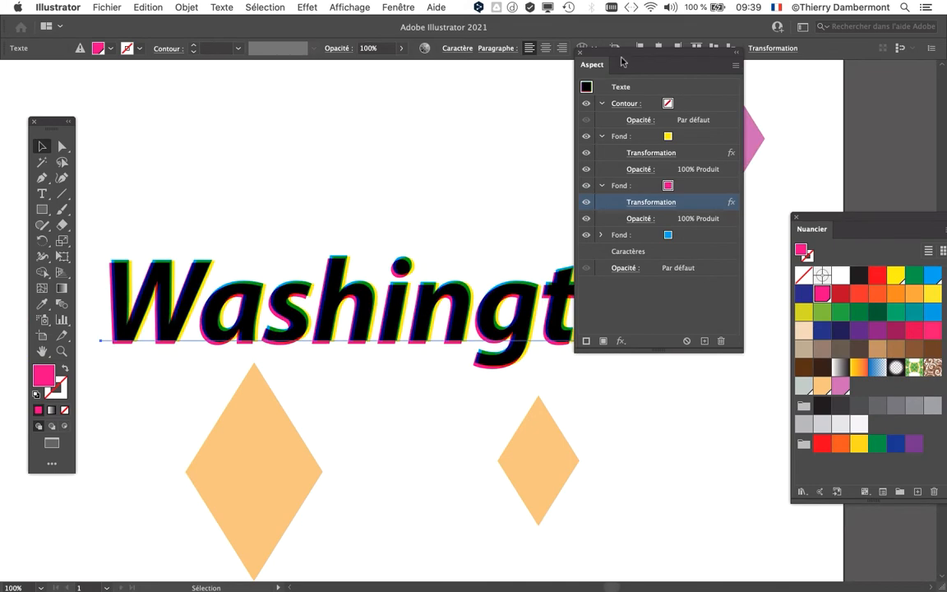
# Move the Appearance panel clear of the text and set the magenta fill's horizontal Transform offset to -1,4111 mm
pyautogui.moveTo(622, 62); pyautogui.dragTo(732, 81)
pyautogui.scroll(2, 619, 343)
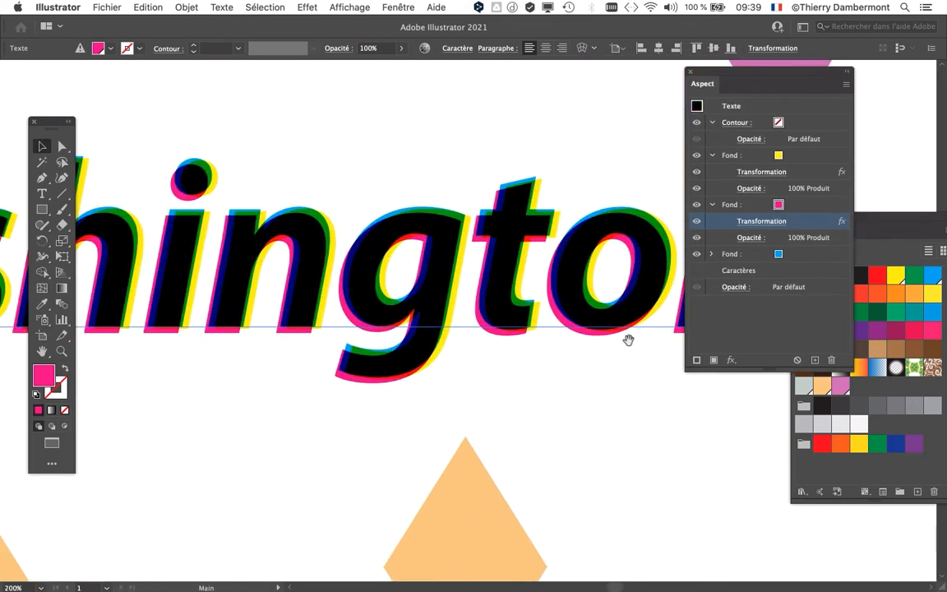
pyautogui.moveTo(627, 340); pyautogui.dragTo(388, 329)
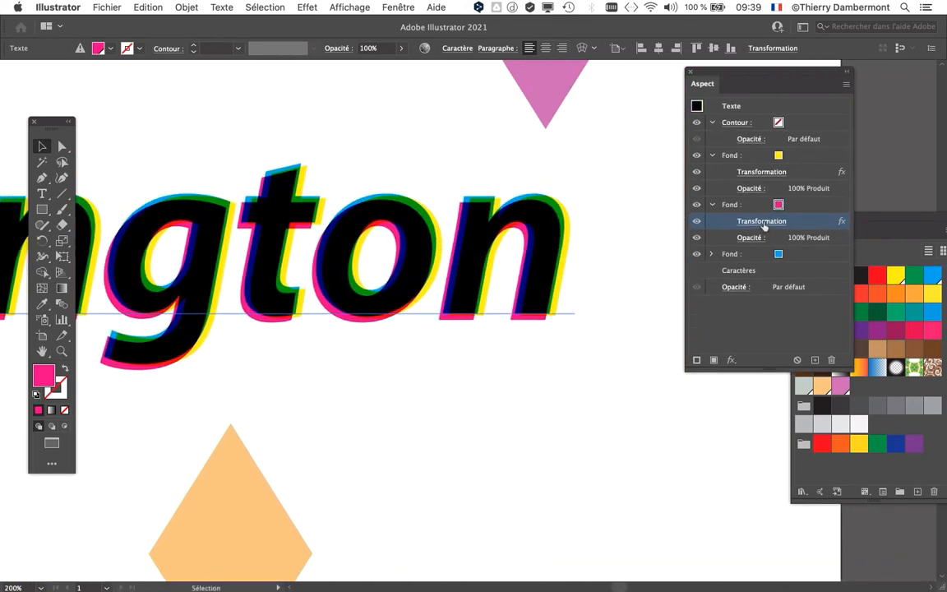
pyautogui.click(764, 222)
pyautogui.moveTo(668, 140); pyautogui.dragTo(666, 141)
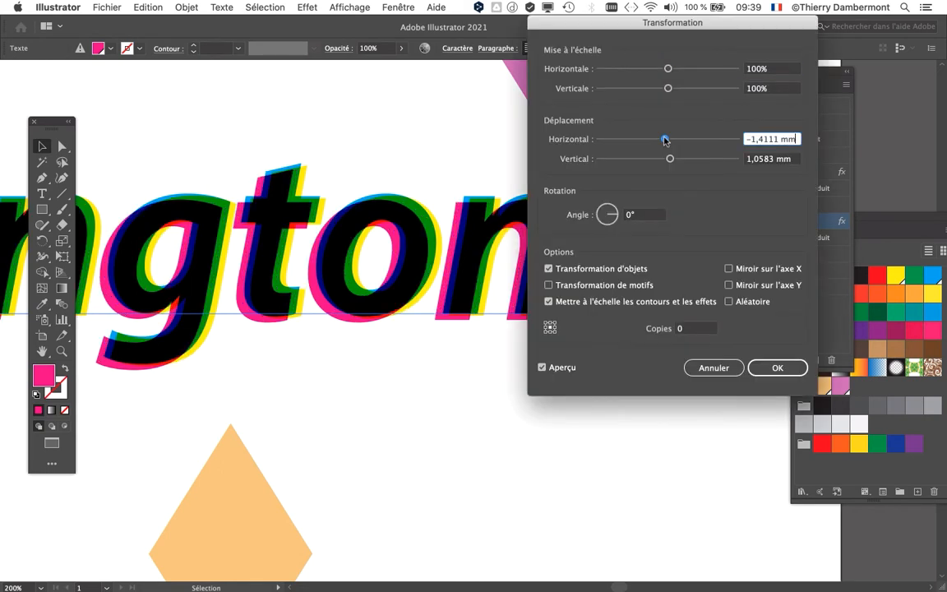
pyautogui.click(777, 365)
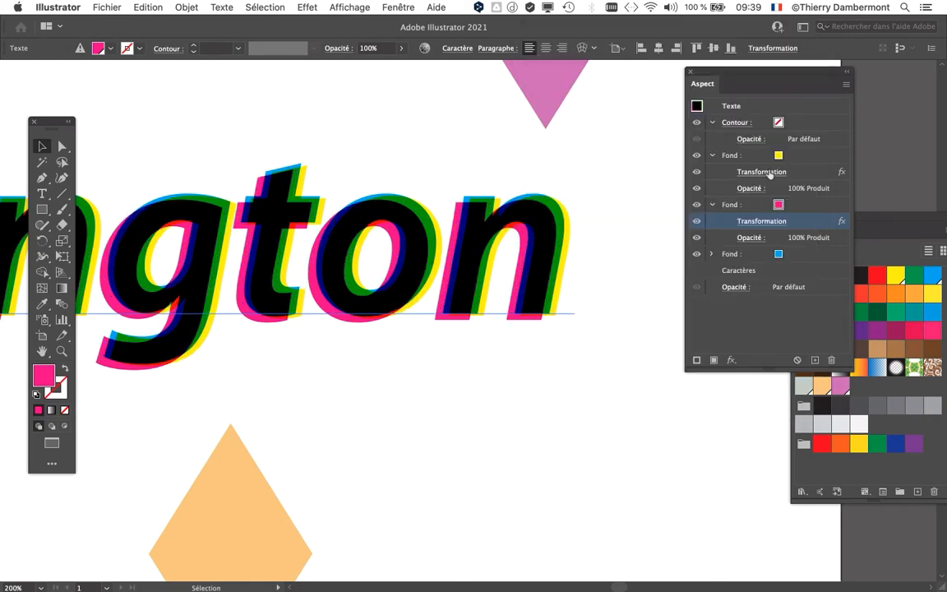
# Set the yellow fill's horizontal Transform offset to 1,7639 mm
pyautogui.click(767, 173)
pyautogui.moveTo(671, 140); pyautogui.dragTo(673, 142)
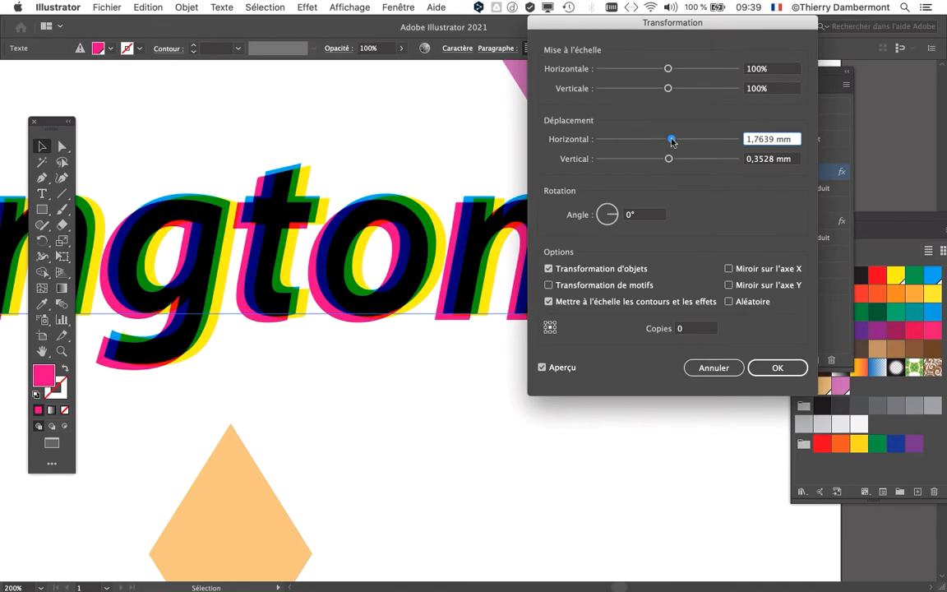
pyautogui.click(776, 367)
pyautogui.scroll(-2, 443, 359)
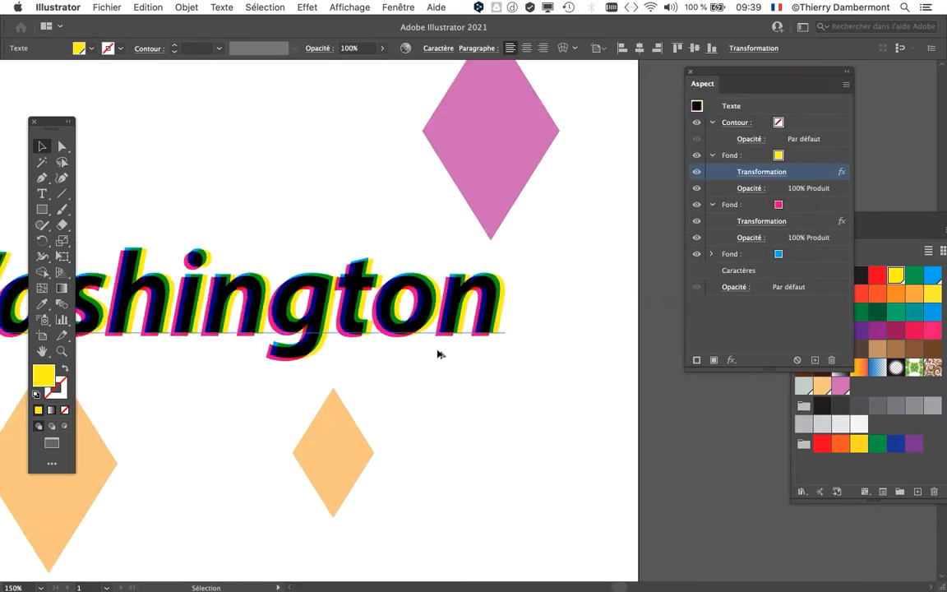
pyautogui.scroll(-2, 441, 332)
# Save a new version of the document as "texte - fonds multiples et transformations - 06.ai" with the default Illustrator options
pyautogui.click(82, 7)
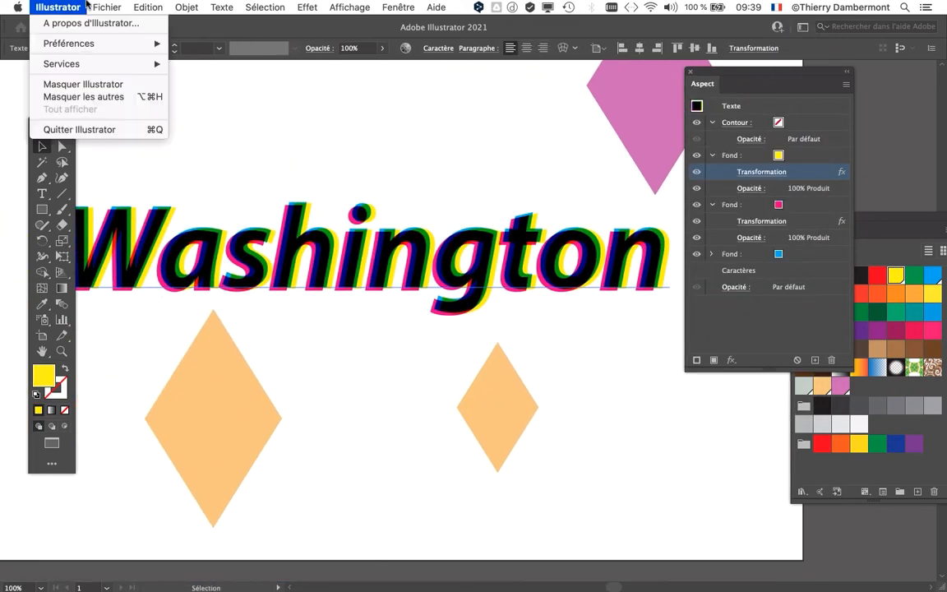
pyautogui.click(123, 122)
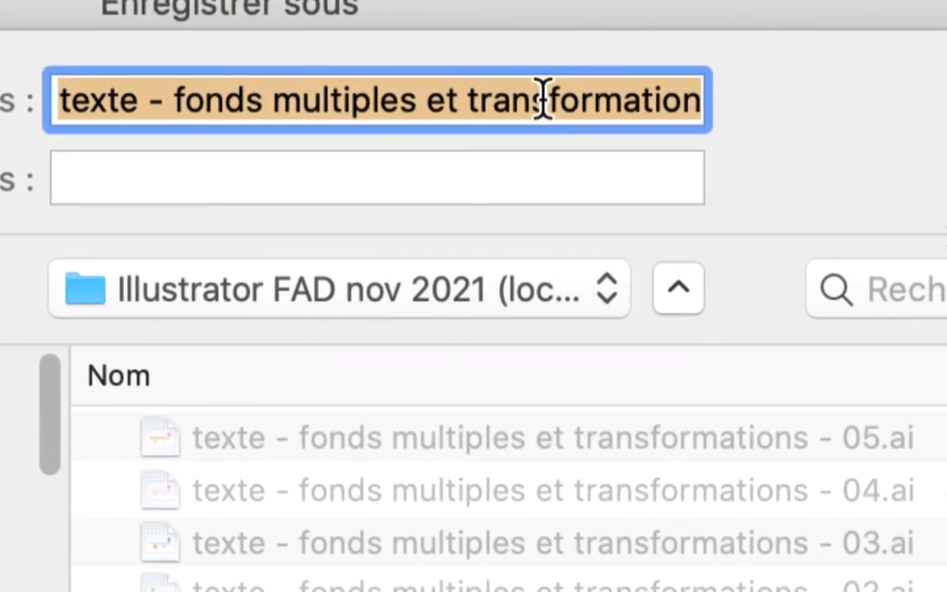
pyautogui.click(665, 49)
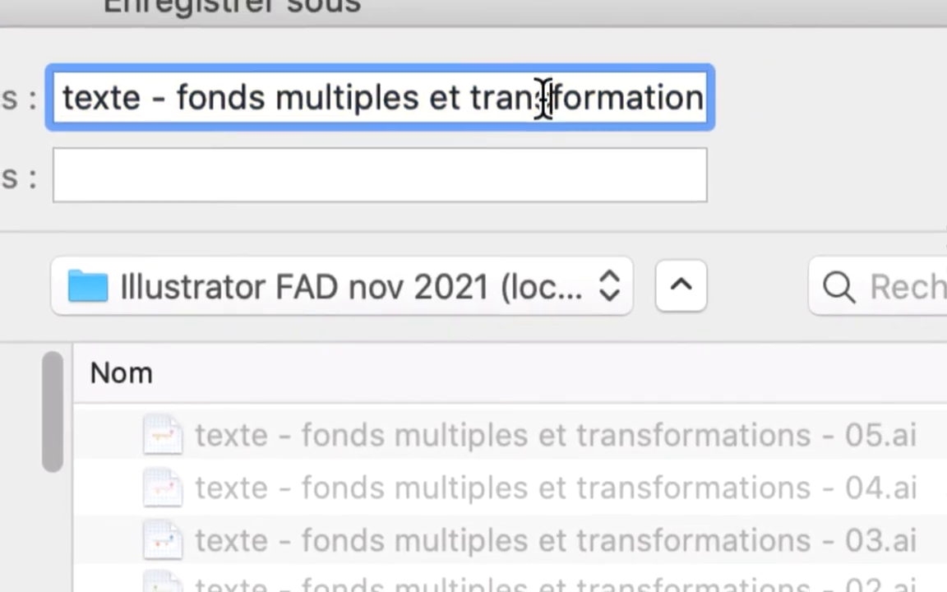
pyautogui.press('super+Right')
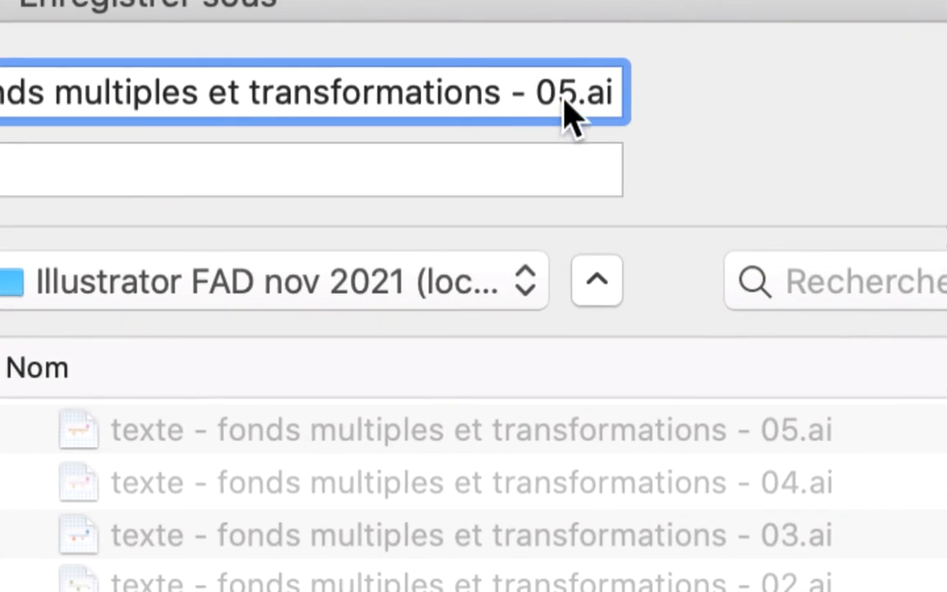
pyautogui.moveTo(641, 99); pyautogui.dragTo(658, 100)
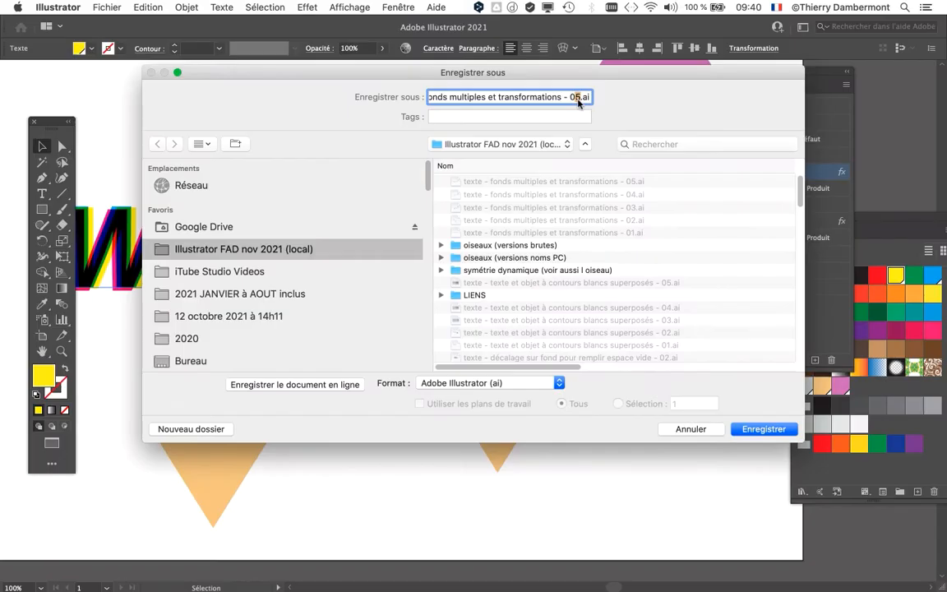
pyautogui.click(764, 429)
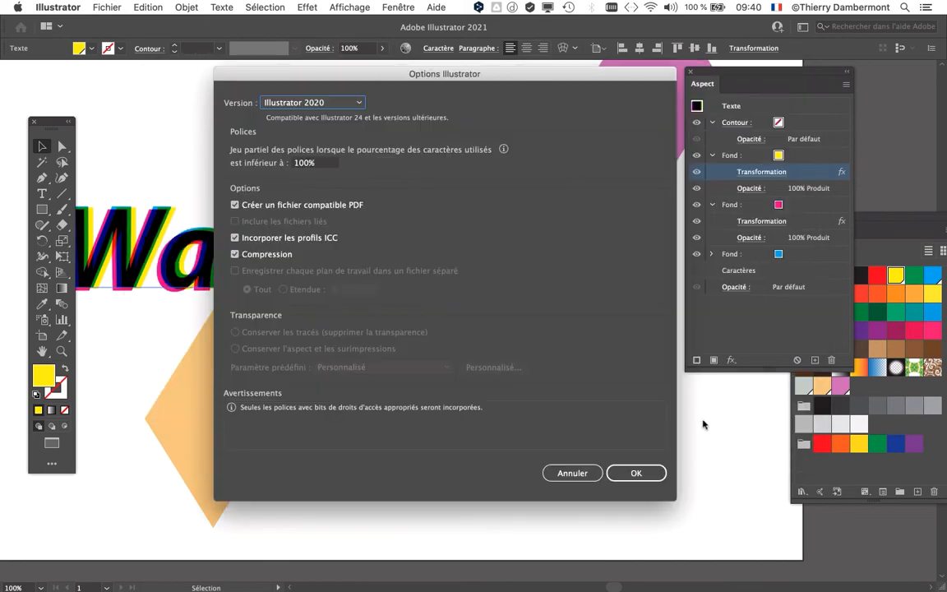
pyautogui.click(579, 427)
# Move the Washington text to the artboard's upper-left area and shift the pink diamond slightly right, clear of the text
pyautogui.press('super+0')
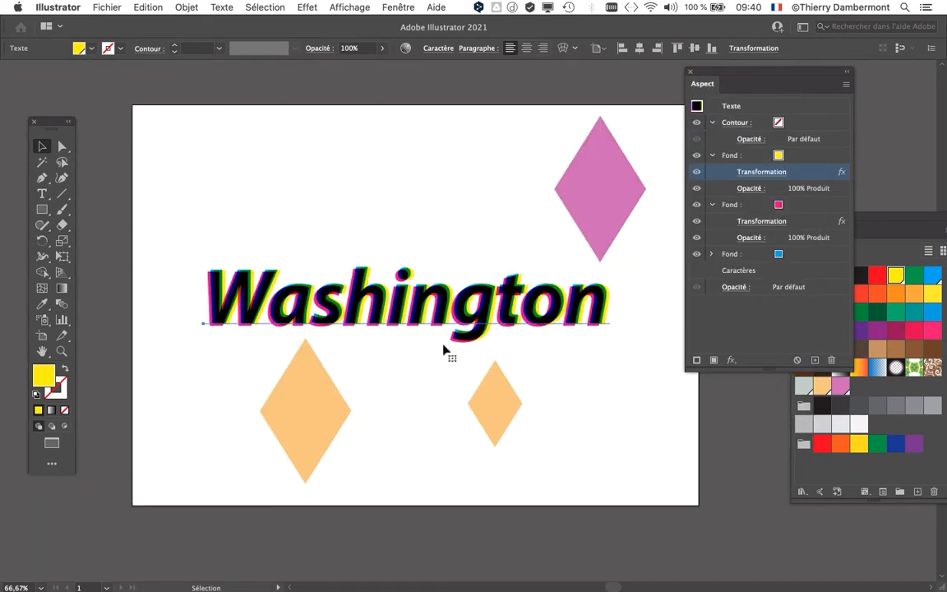
pyautogui.moveTo(382, 300); pyautogui.dragTo(325, 165)
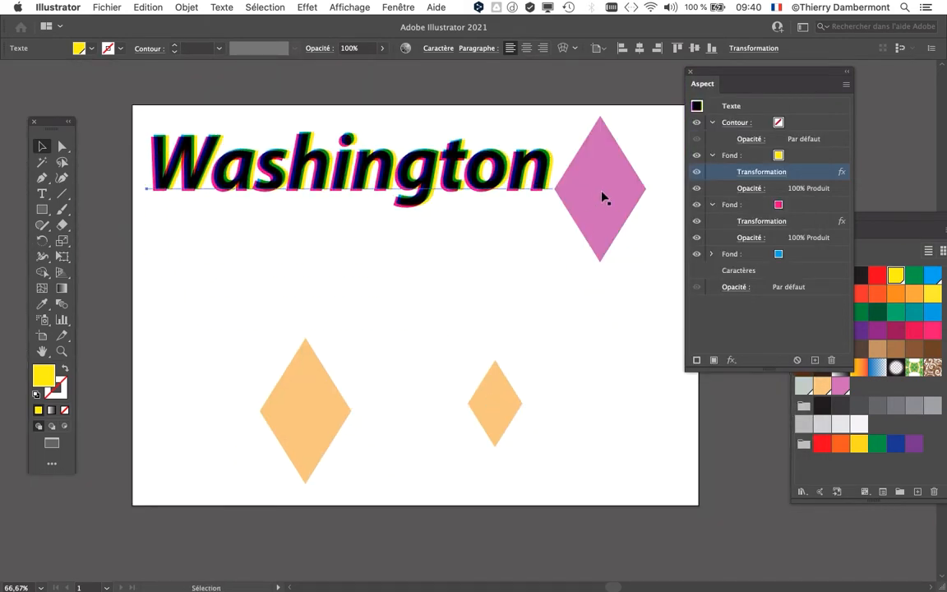
pyautogui.moveTo(593, 201); pyautogui.dragTo(631, 203)
pyautogui.moveTo(425, 179)
pyautogui.mouseDown()
pyautogui.moveTo(449, 191)
pyautogui.moveTo(439, 189)
pyautogui.mouseUp()
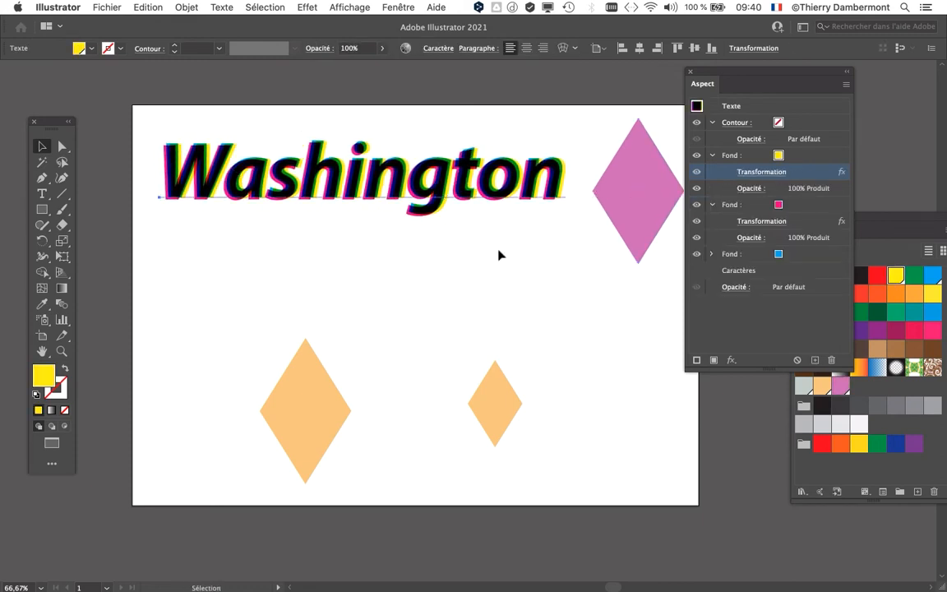
# Duplicate the Washington text directly below the original, offset slightly to the right and above the orange diamonds
pyautogui.press('space')
pyautogui.moveTo(486, 233); pyautogui.dragTo(449, 211)
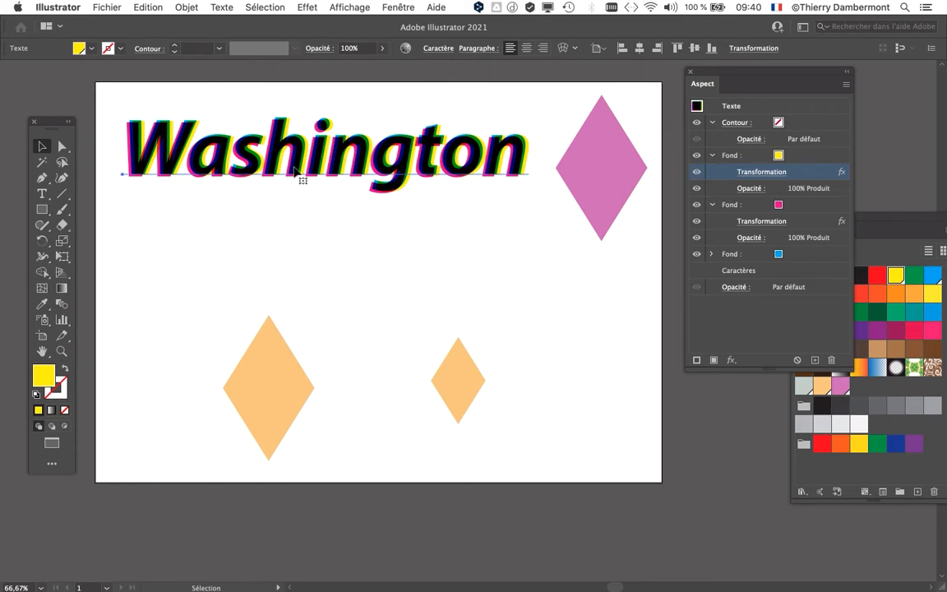
pyautogui.moveTo(297, 177); pyautogui.dragTo(333, 284)
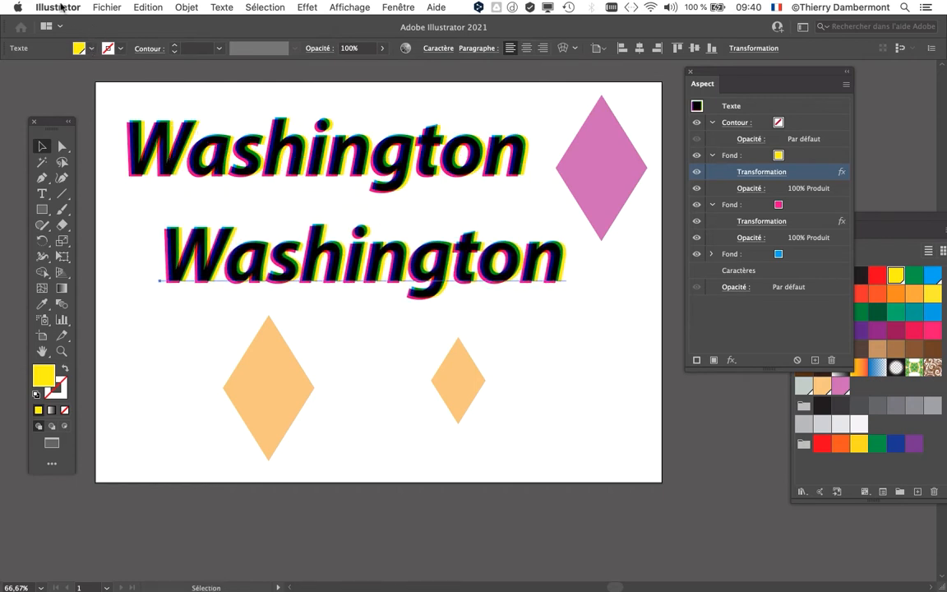
# Check the "Mettre à l'échelle les contours et les effets" option in the General preferences
pyautogui.click(59, 7)
pyautogui.moveTo(82, 42)
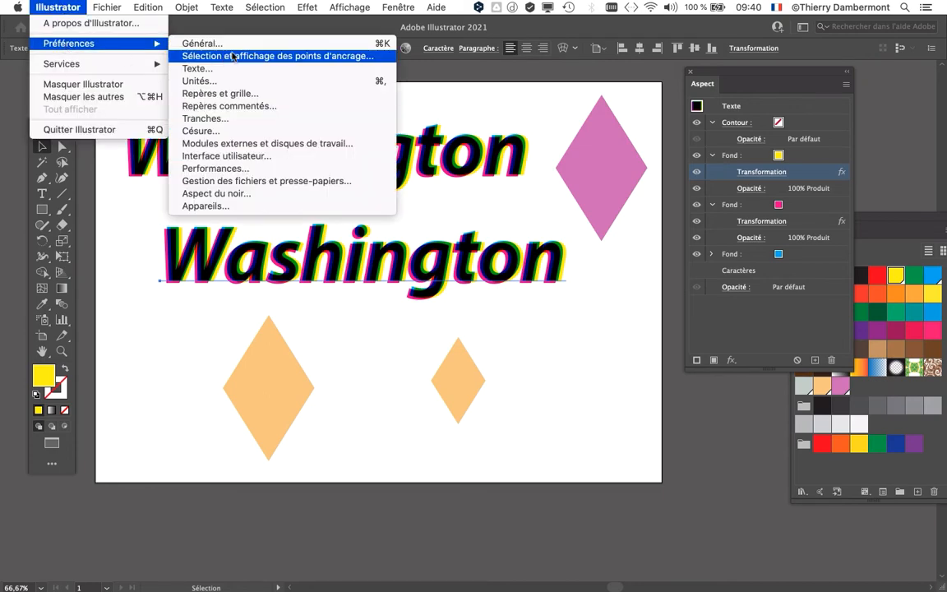
pyautogui.click(201, 42)
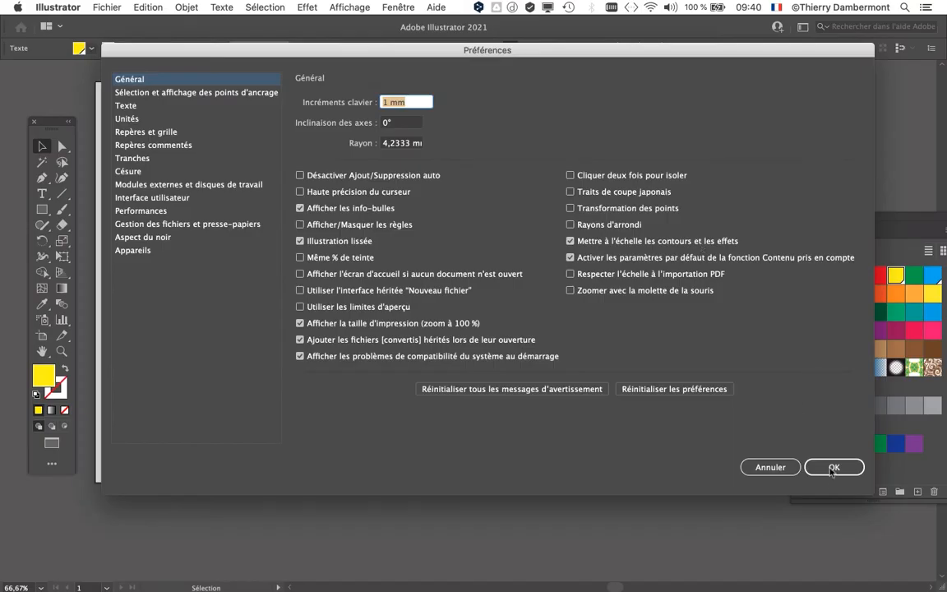
pyautogui.click(833, 467)
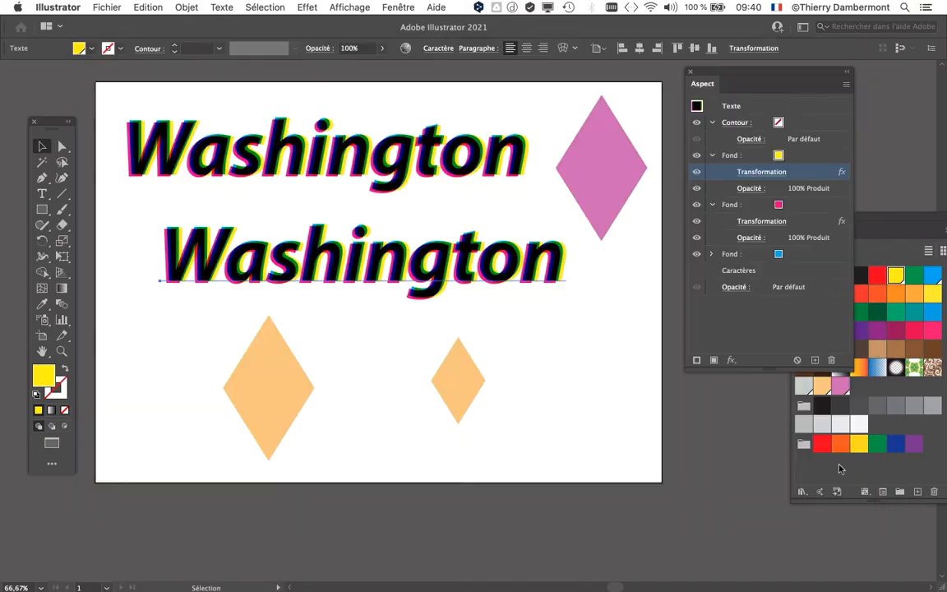
# Scale the lower Washington copy down proportionally to about one tenth of its size with the Free Transform tool
pyautogui.click(64, 257)
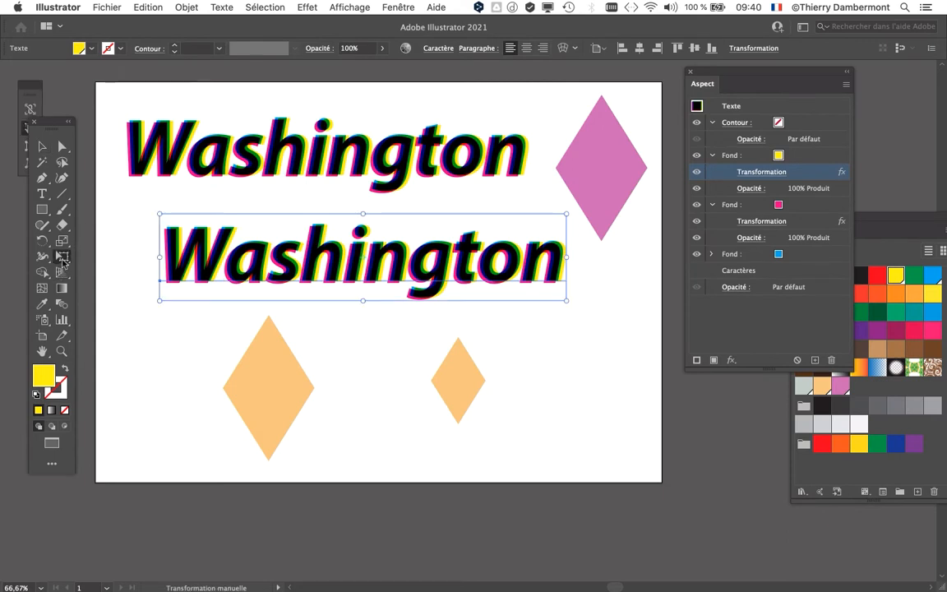
pyautogui.press('v')
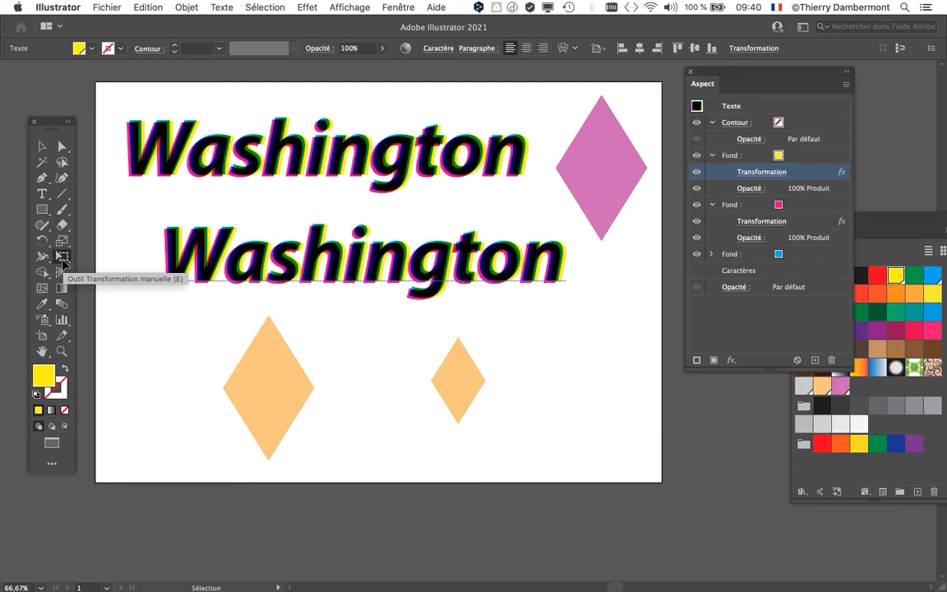
pyautogui.click(63, 257)
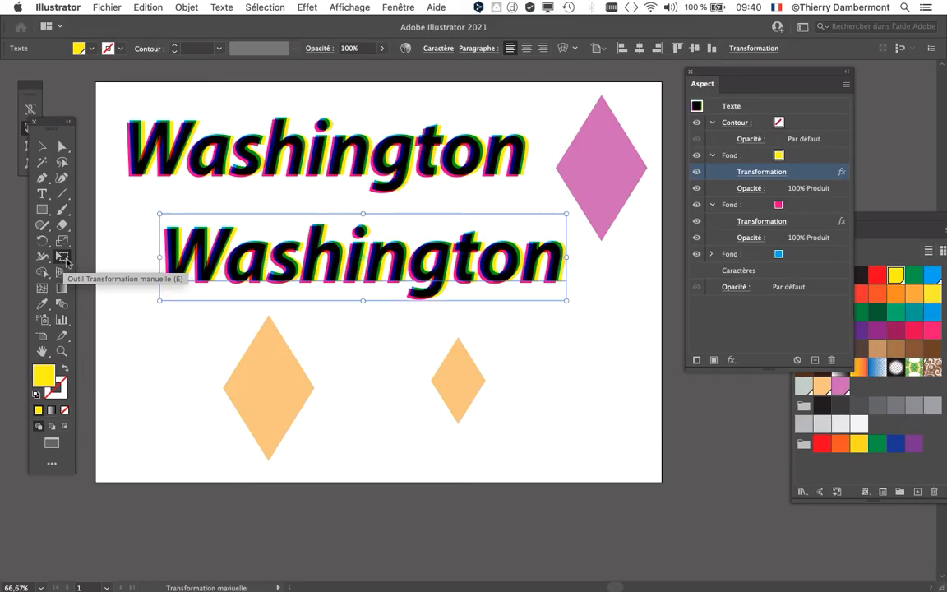
pyautogui.moveTo(158, 213); pyautogui.dragTo(367, 258)
pyautogui.scroll(3, 455, 311)
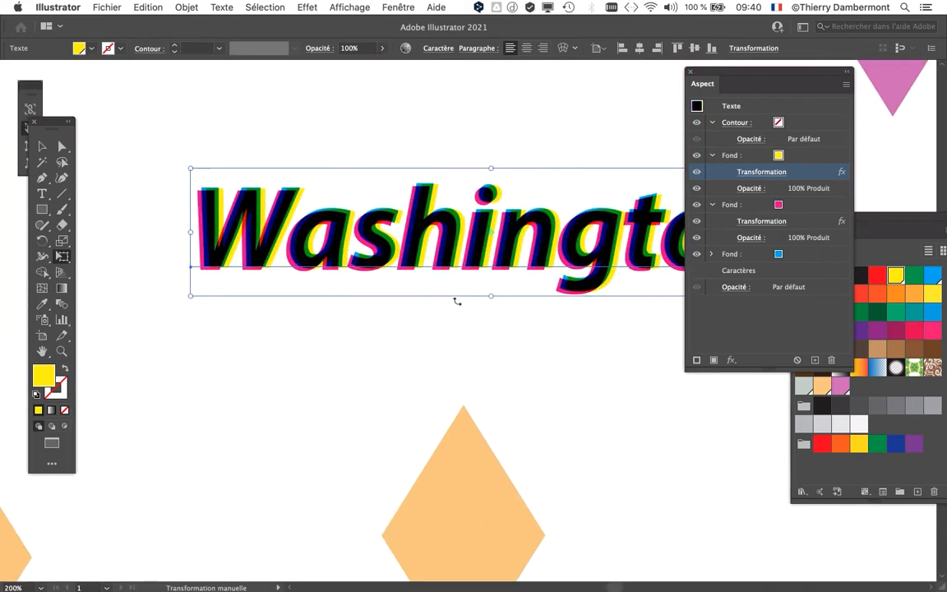
pyautogui.moveTo(193, 169); pyautogui.dragTo(406, 245)
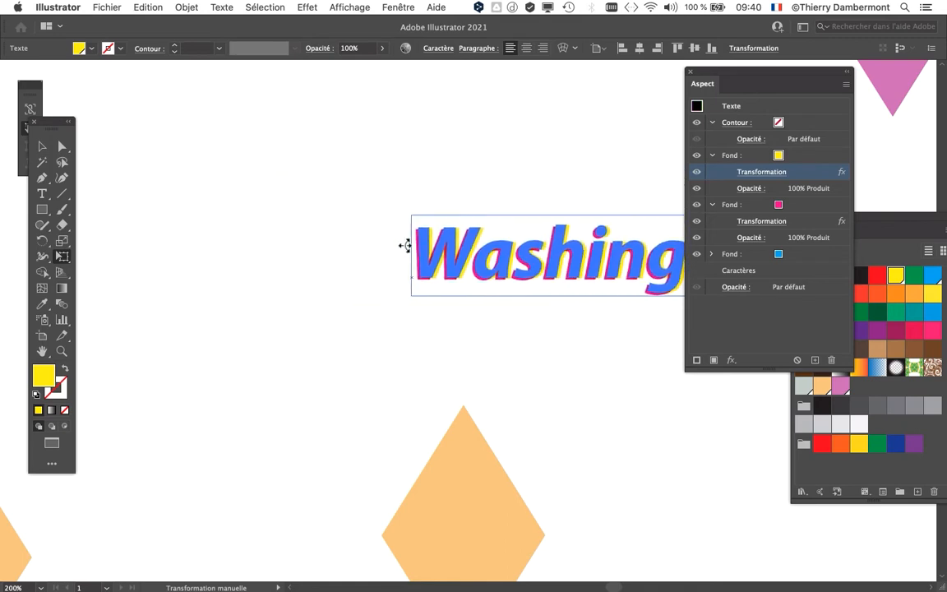
pyautogui.scroll(2, 528, 288)
pyautogui.scroll(1, 528, 287)
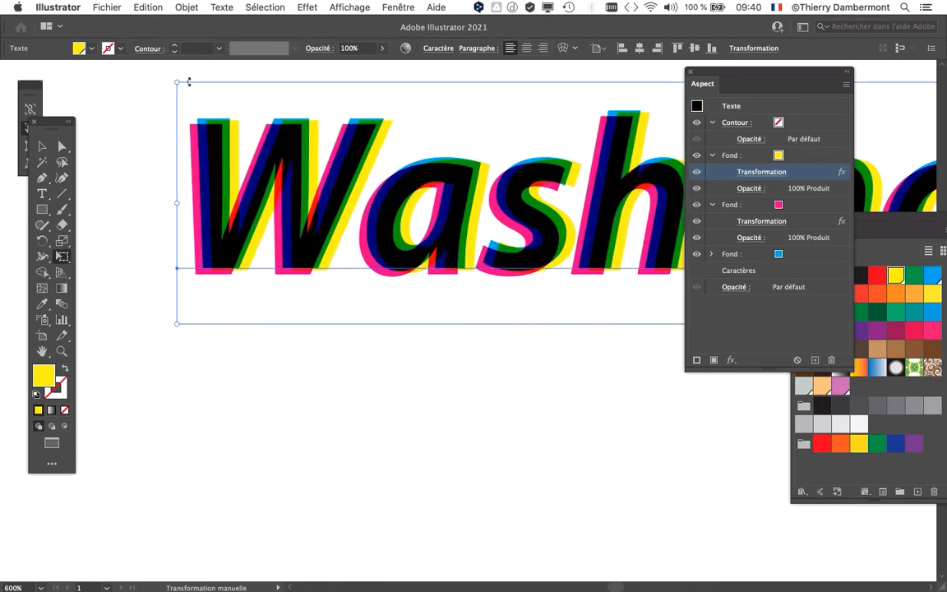
pyautogui.moveTo(177, 81); pyautogui.dragTo(542, 215)
pyautogui.press('space')
pyautogui.moveTo(606, 368); pyautogui.dragTo(155, 408)
pyautogui.scroll(-1, 292, 343)
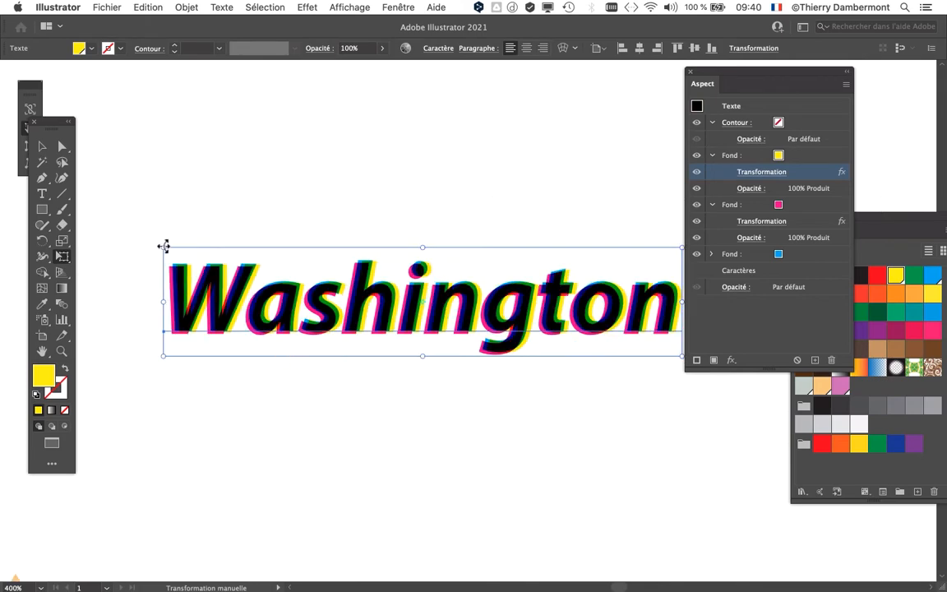
pyautogui.moveTo(164, 245); pyautogui.dragTo(435, 321)
pyautogui.scroll(1, 534, 355)
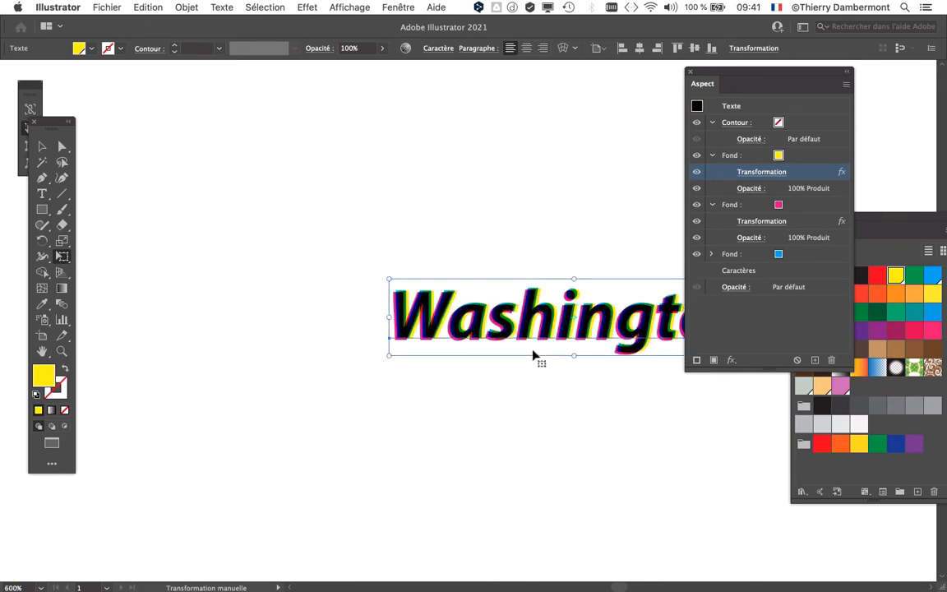
pyautogui.scroll(2, 534, 355)
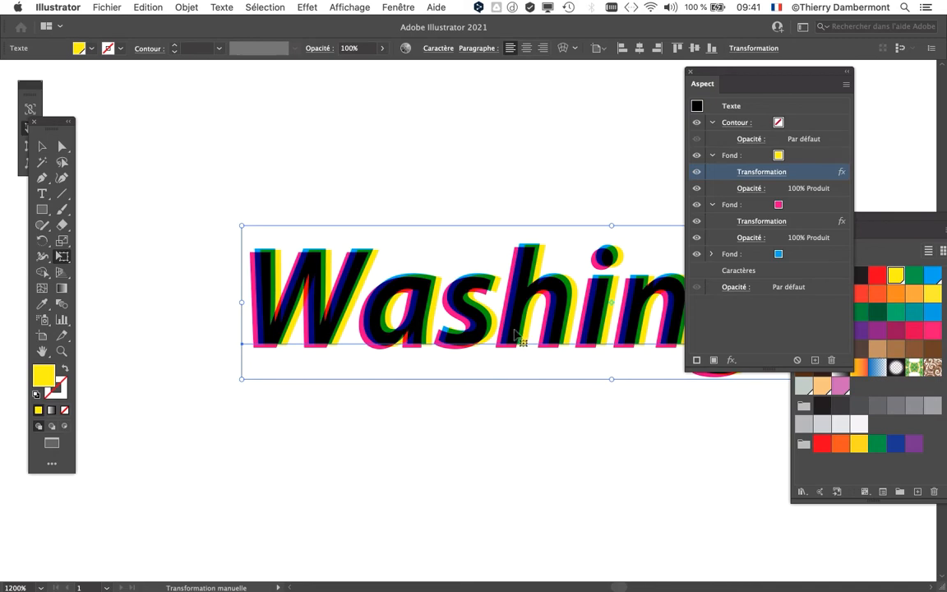
# Switch the screen mode to show the document in a titled window and deselect the text
pyautogui.press('f')
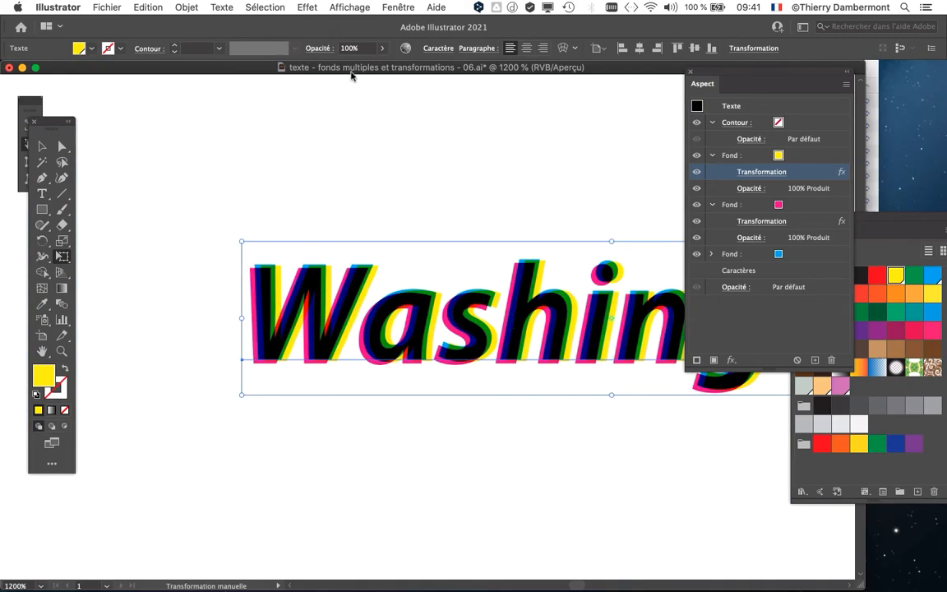
pyautogui.press('v')
pyautogui.click(303, 223)
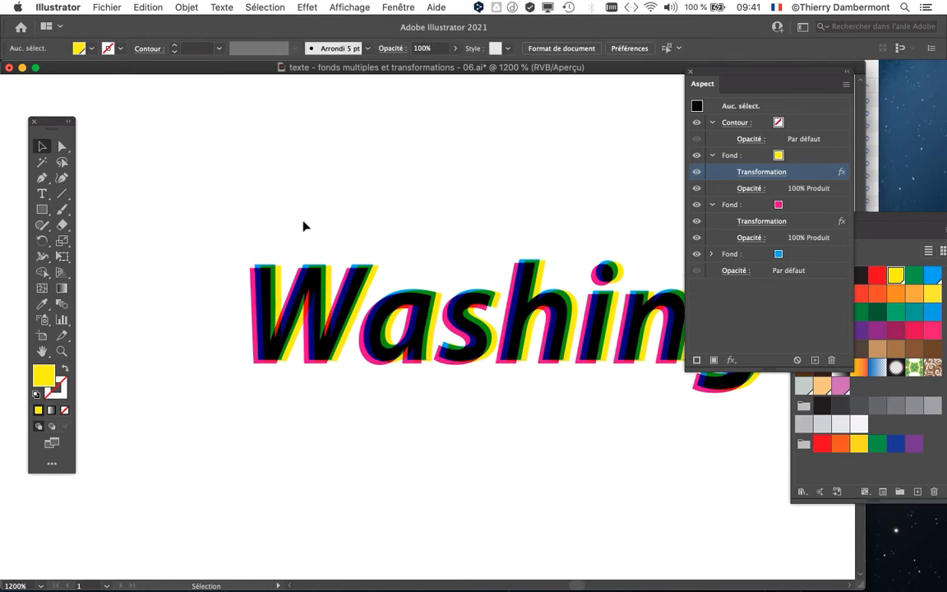
# Delete the small Washington copy, keeping only the large original text
pyautogui.scroll(-3, 304, 230)
pyautogui.scroll(-8, 305, 237)
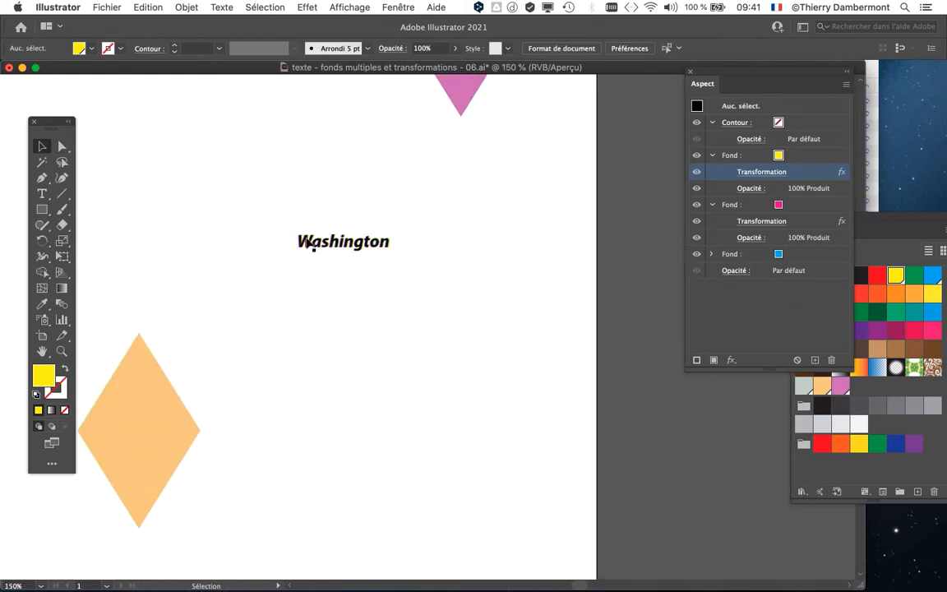
pyautogui.press('super+minus')
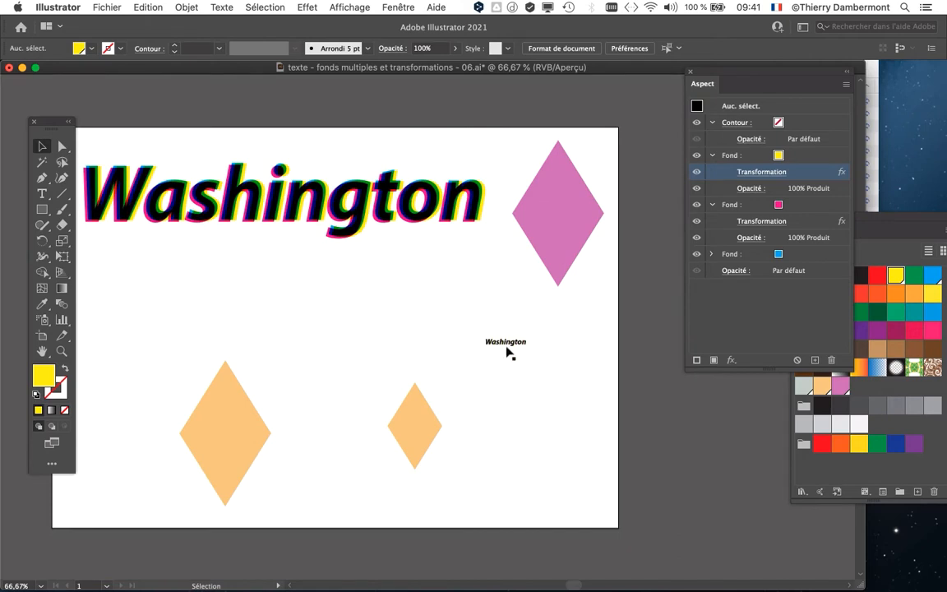
pyautogui.click(507, 352)
pyautogui.press('Delete')
# Turn off "Mettre à l'échelle les contours et les effets" in the General preferences
pyautogui.hscroll(-3, 427, 284)
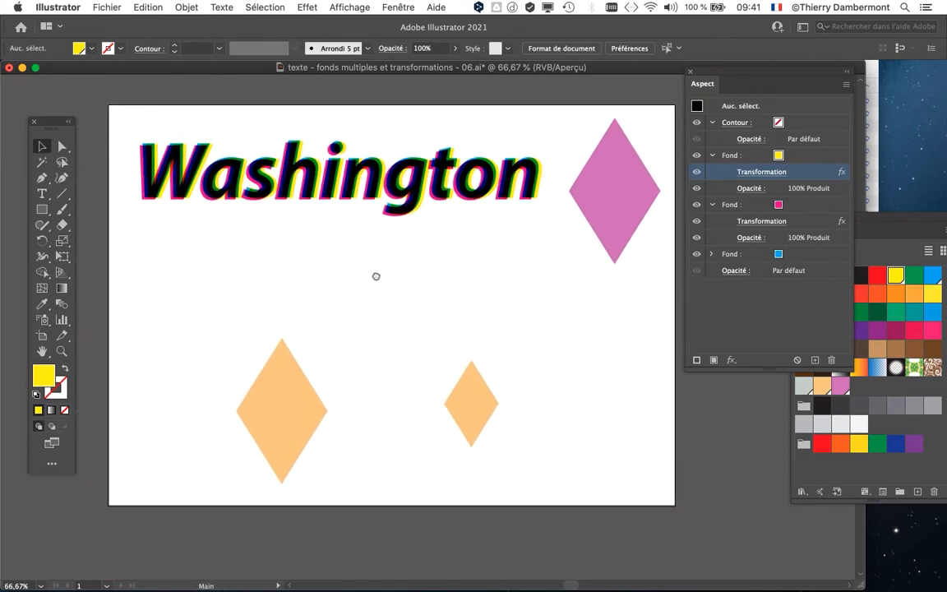
pyautogui.hscroll(1, 375, 276)
pyautogui.click(57, 6)
pyautogui.moveTo(90, 43)
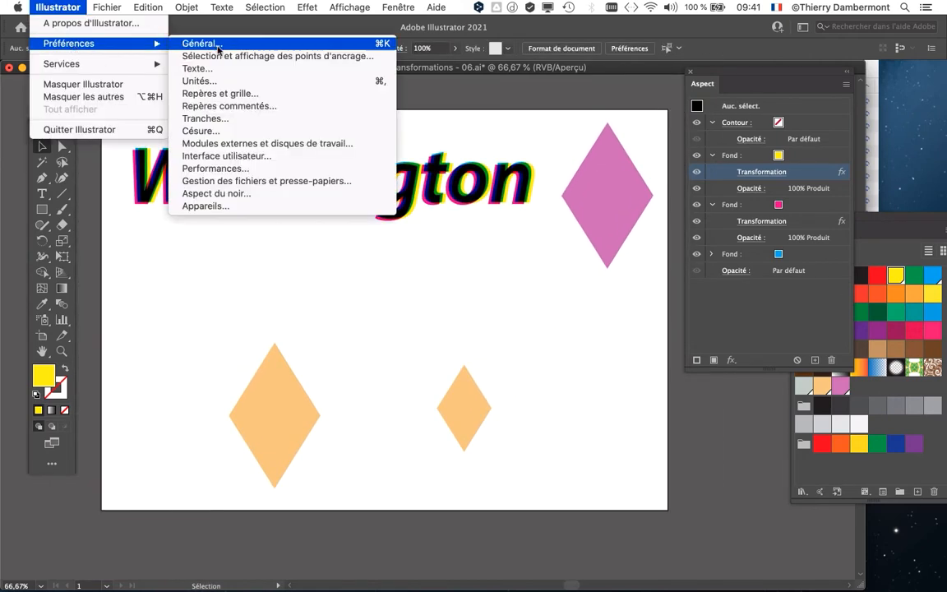
pyautogui.click(218, 51)
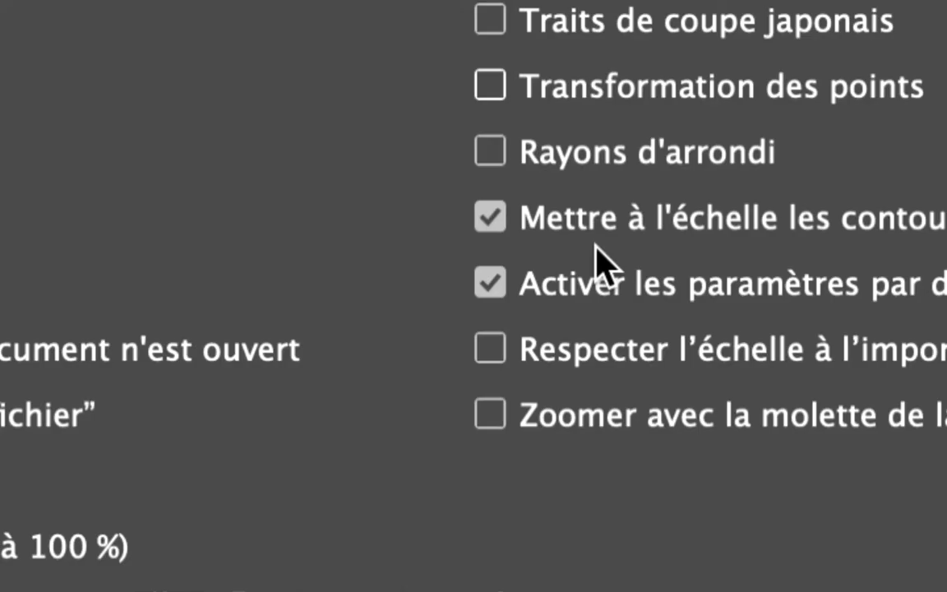
pyautogui.click(577, 235)
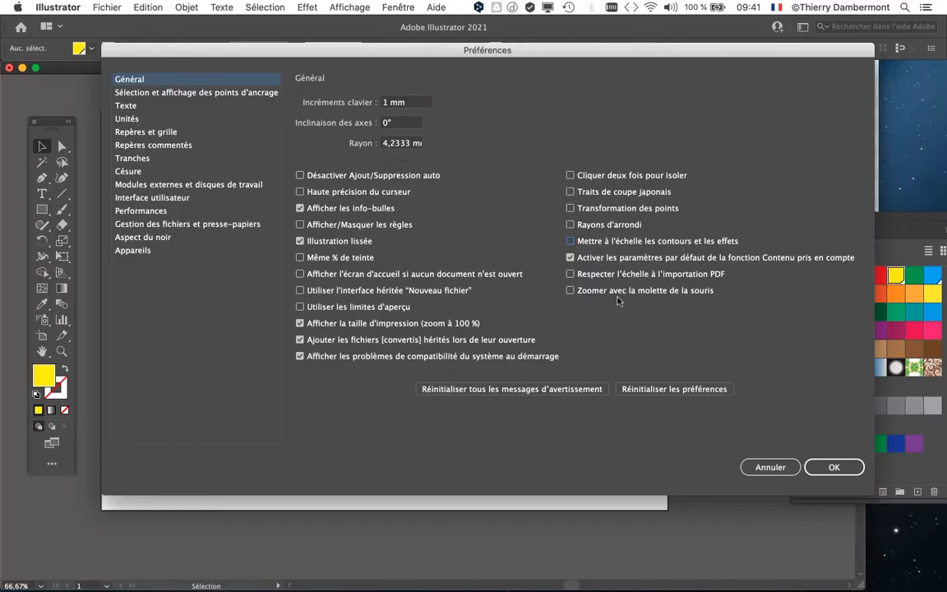
pyautogui.click(830, 467)
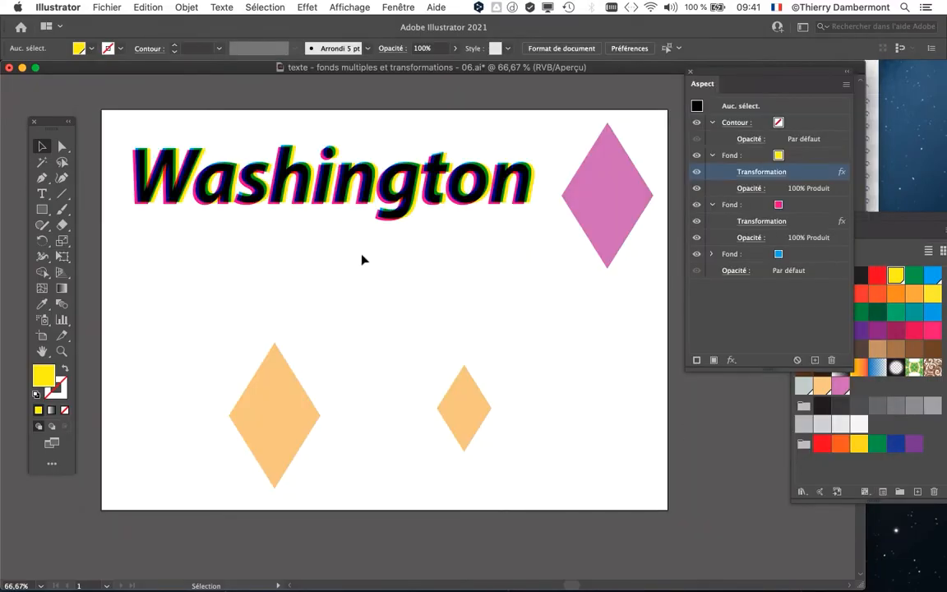
# Select the Washington text and check the "Mettre à l'échelle les contours et les effets" setting in the General preferences
pyautogui.click(269, 208)
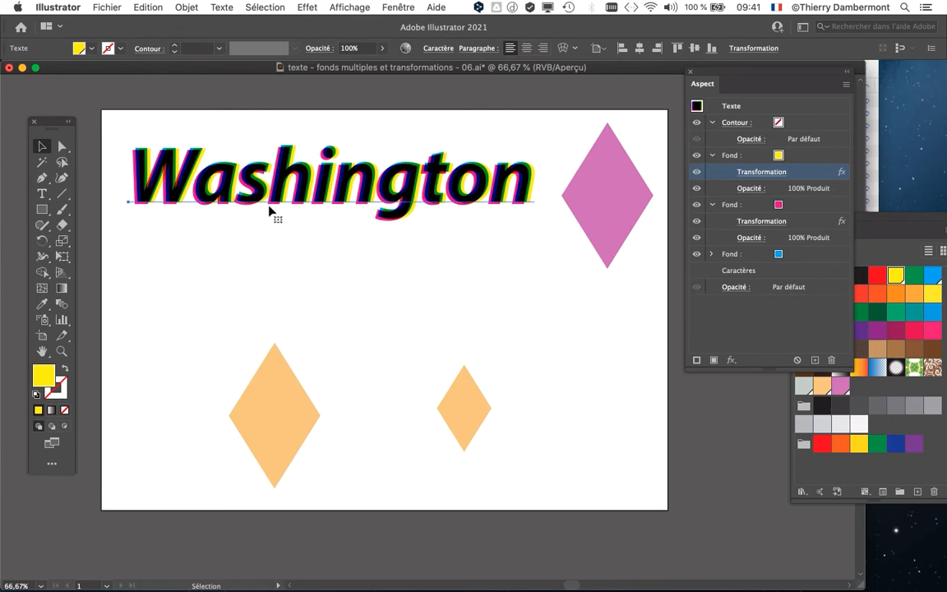
pyautogui.click(57, 7)
pyautogui.moveTo(74, 43)
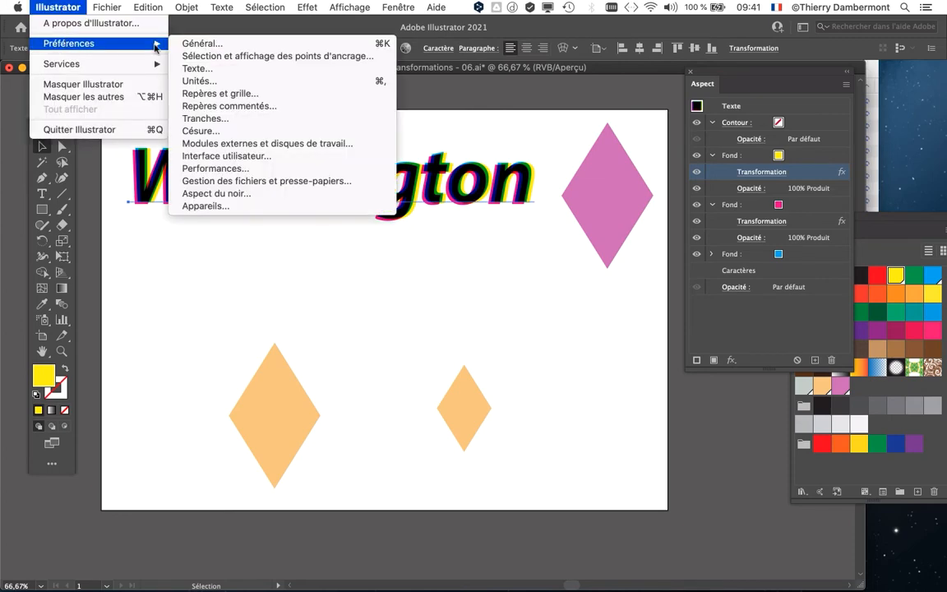
pyautogui.click(201, 44)
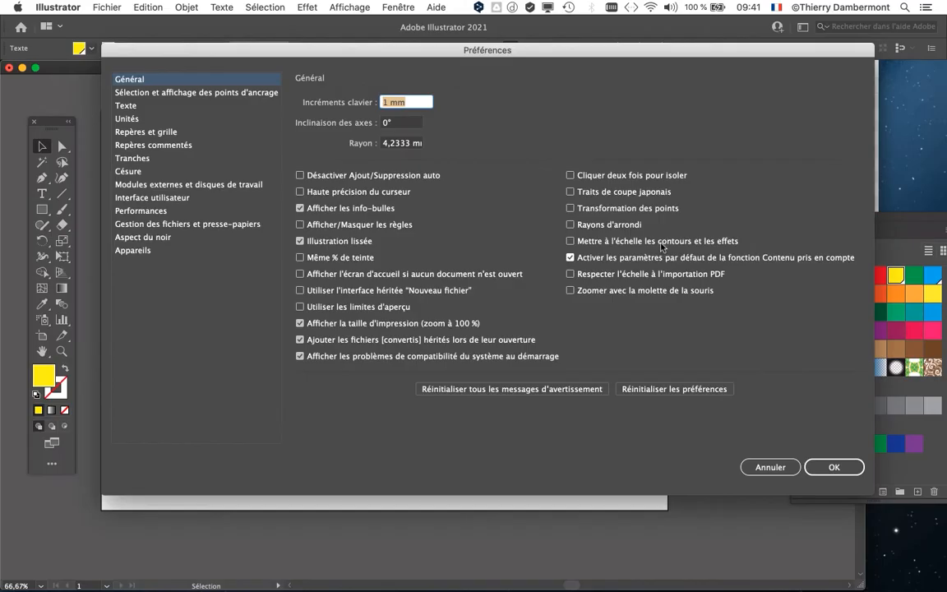
pyautogui.click(854, 467)
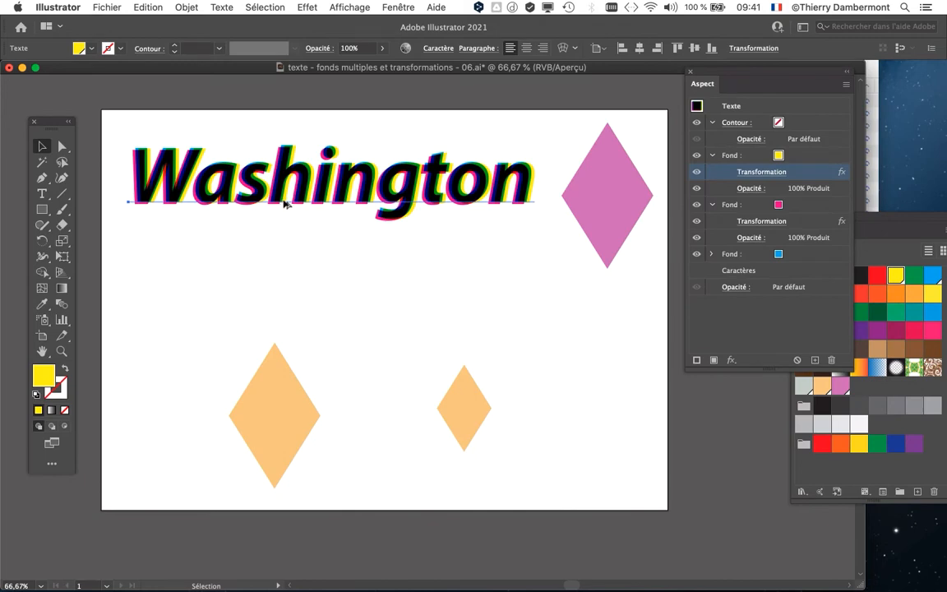
# Duplicate the Washington text below the original and scale the copy proportionally to about 60% with Free Transform
pyautogui.moveTo(284, 204); pyautogui.dragTo(284, 307)
pyautogui.press('e')
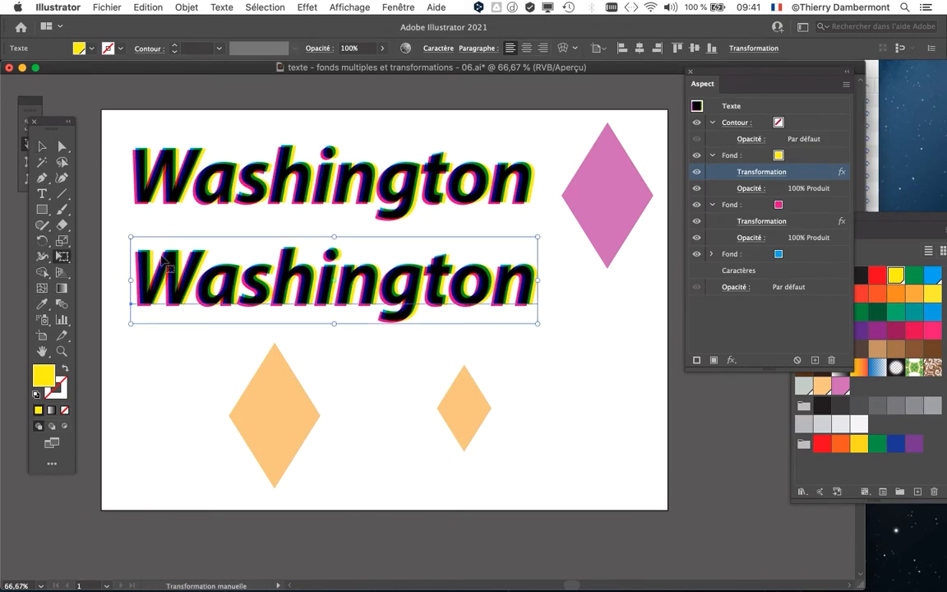
pyautogui.moveTo(131, 237); pyautogui.dragTo(295, 271)
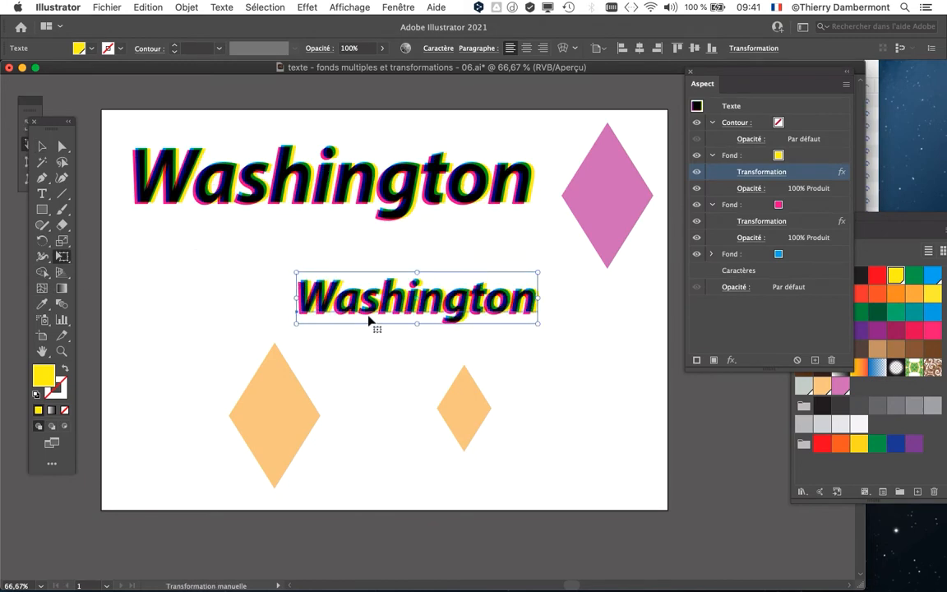
# Shrink the lower Washington copy proportionally to about a quarter of the original's size and deselect it
pyautogui.scroll(3, 369, 321)
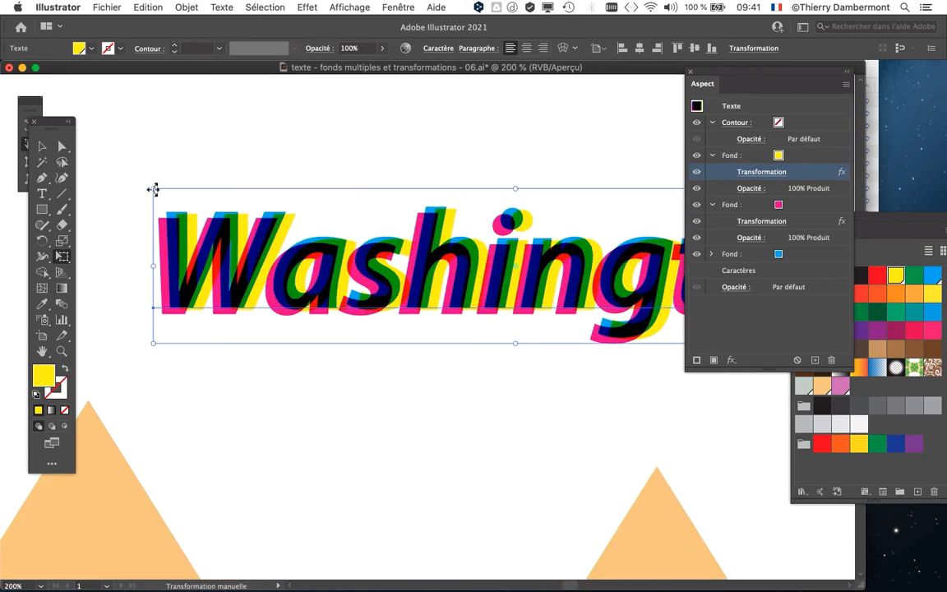
pyautogui.moveTo(153, 190); pyautogui.dragTo(354, 232)
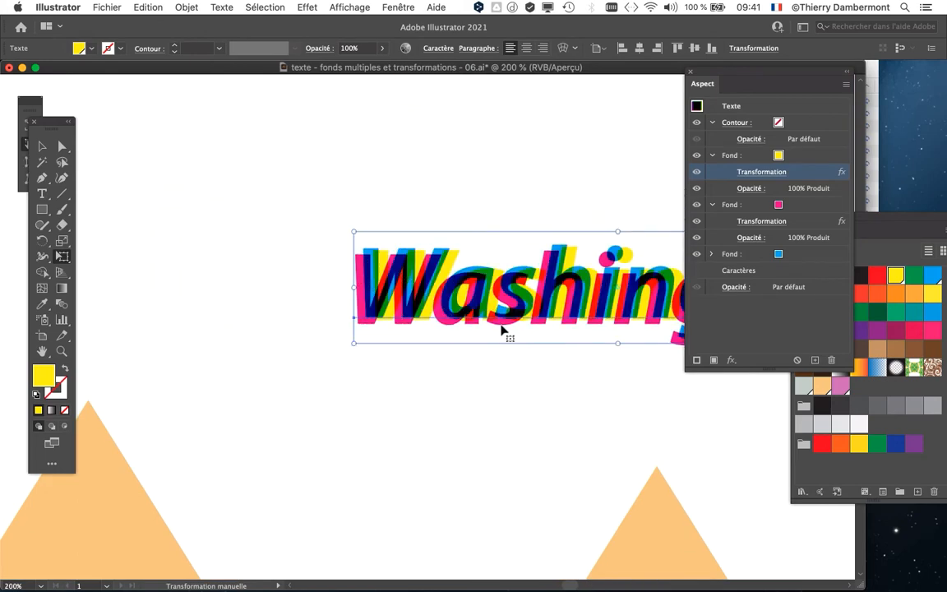
pyautogui.hscroll(5, 503, 331)
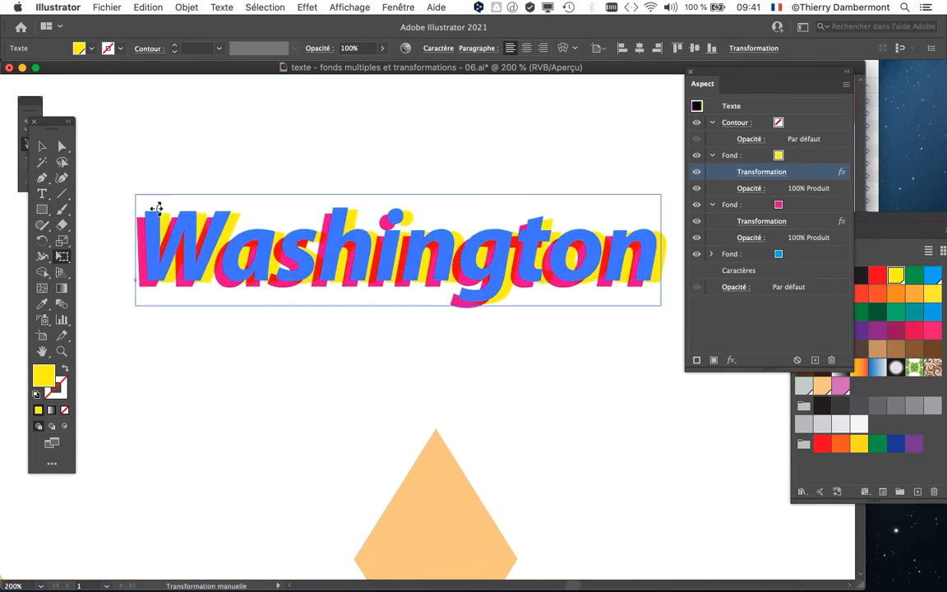
pyautogui.scroll(2, 155, 208)
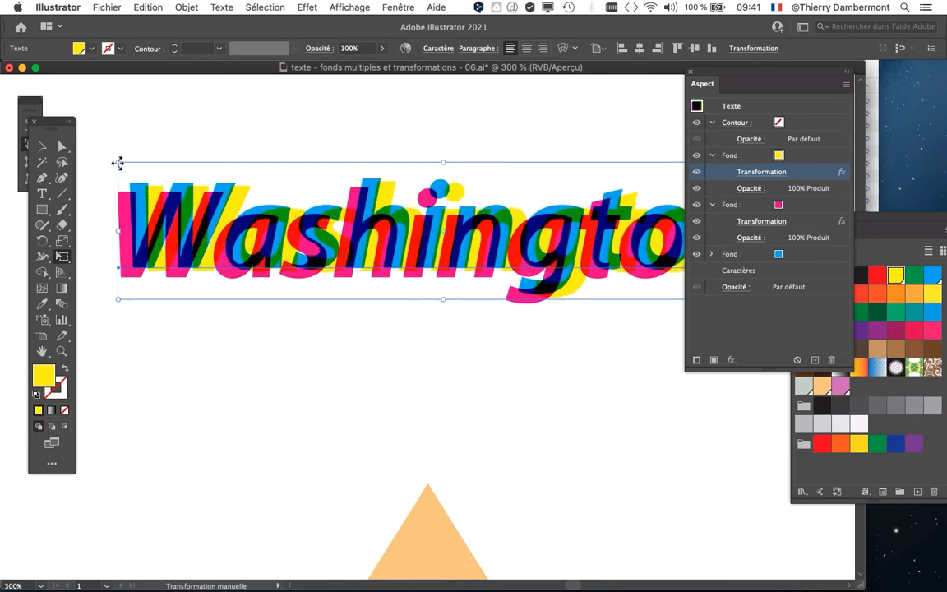
pyautogui.moveTo(118, 163); pyautogui.dragTo(312, 204)
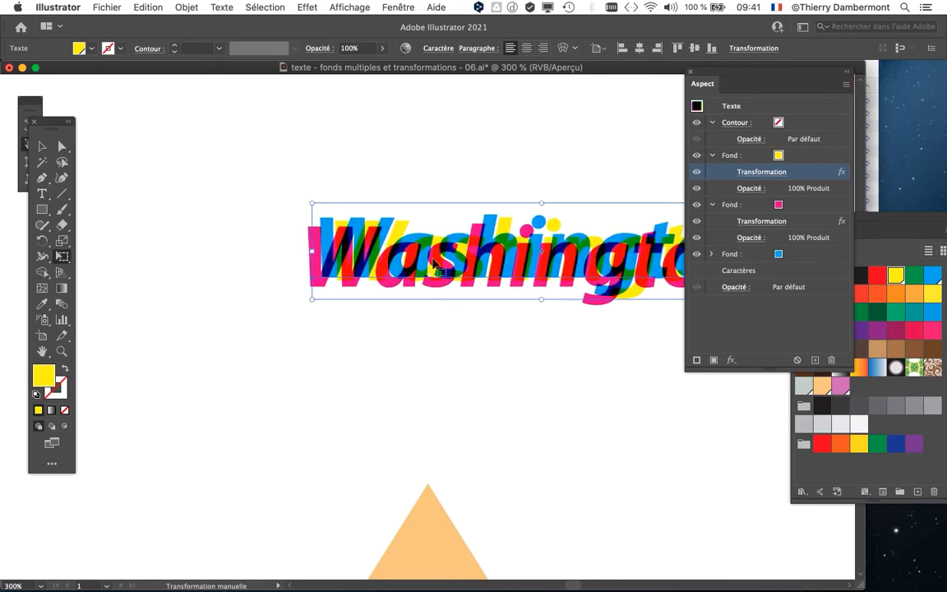
pyautogui.scroll(2, 529, 253)
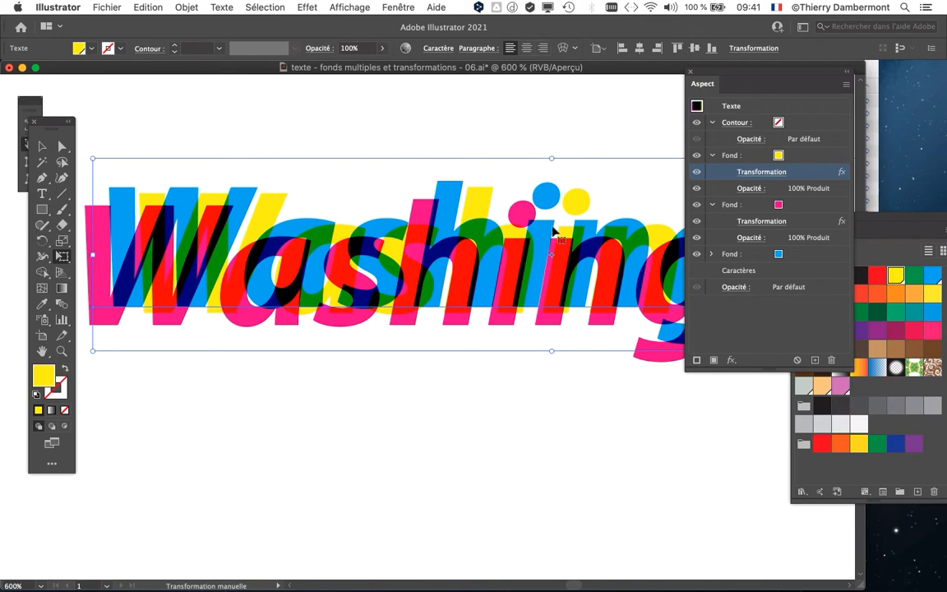
pyautogui.scroll(-2, 530, 306)
pyautogui.scroll(-2, 530, 305)
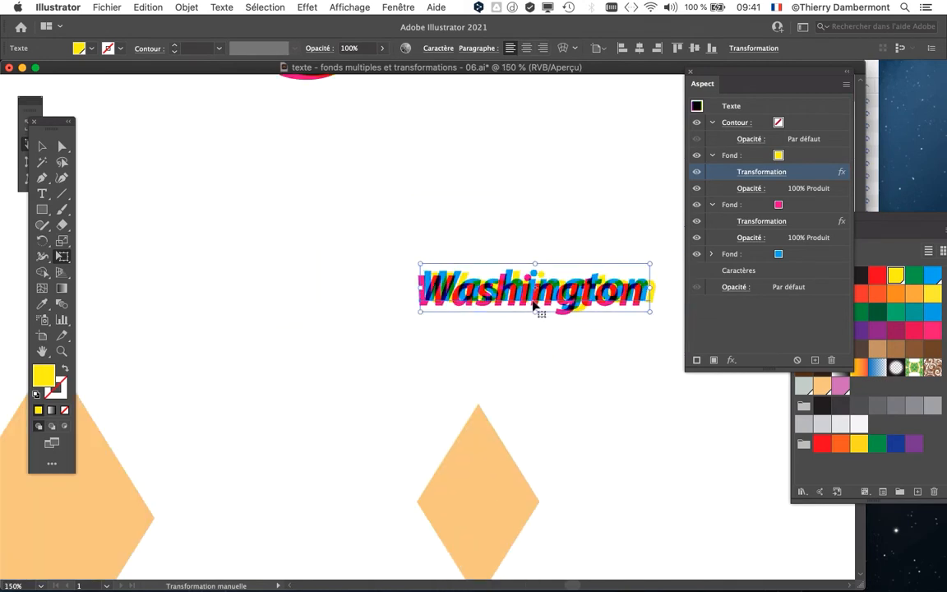
pyautogui.moveTo(356, 249); pyautogui.dragTo(192, 218)
pyautogui.press('v')
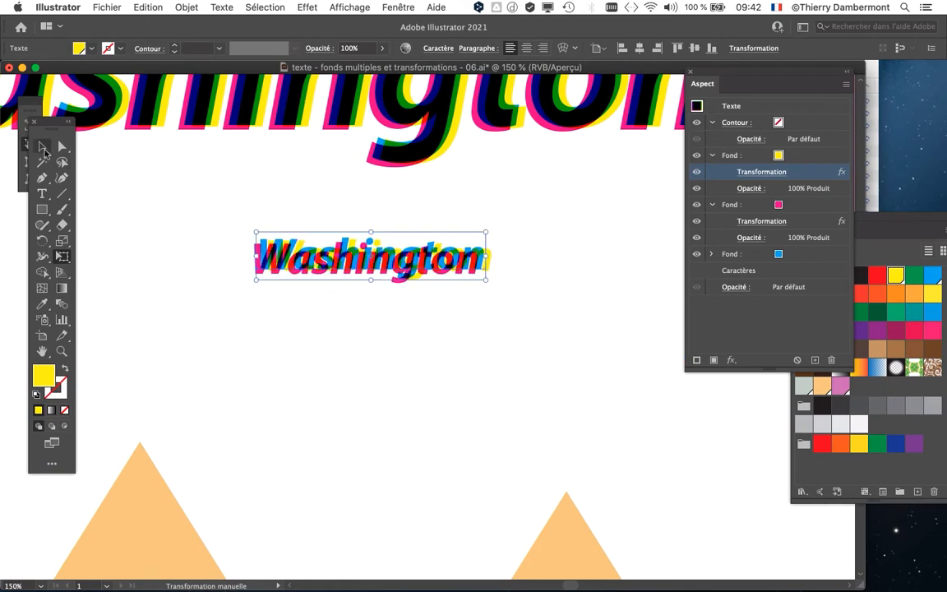
pyautogui.click(180, 204)
pyautogui.scroll(-2, 189, 214)
pyautogui.hscroll(-10, 403, 205)
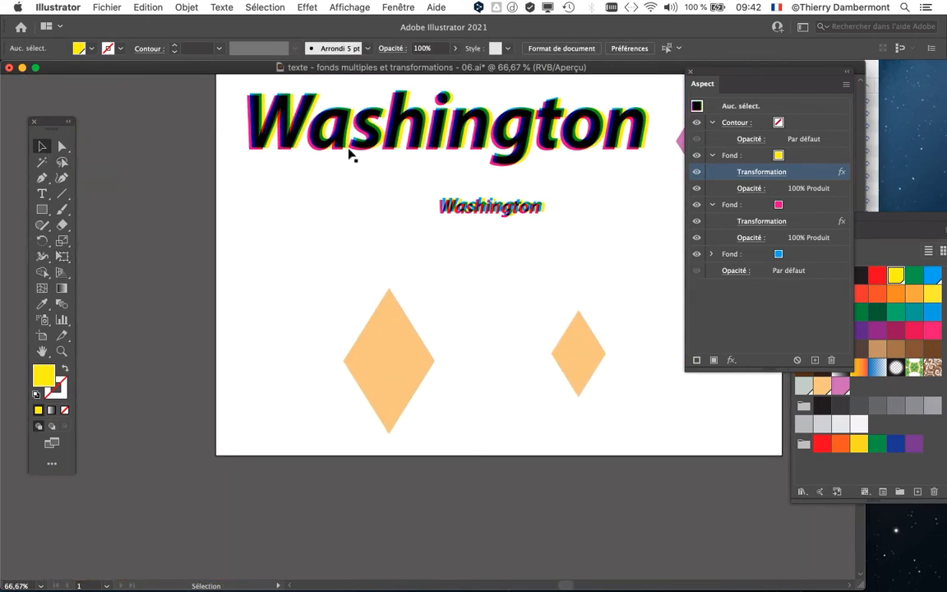
# Duplicate the large Washington text beneath the small copy and scale the duplicate proportionally to about 45% with Free Transform
pyautogui.moveTo(346, 151); pyautogui.dragTo(353, 285)
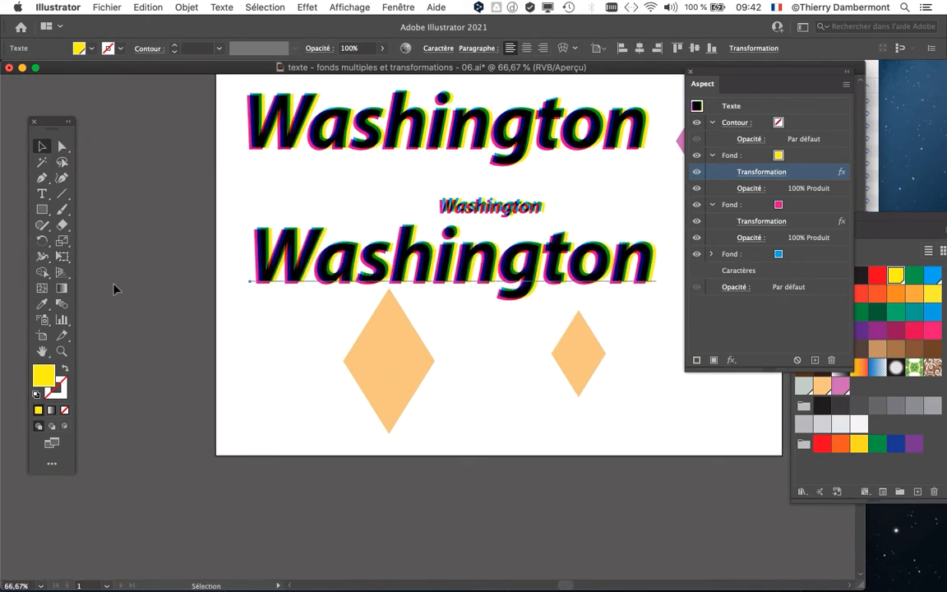
pyautogui.click(61, 257)
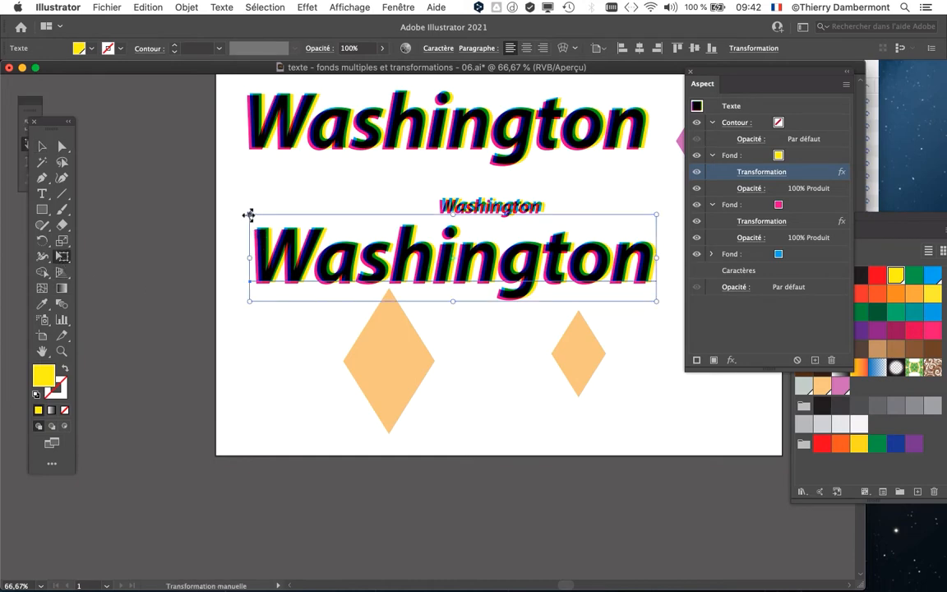
pyautogui.moveTo(248, 215); pyautogui.dragTo(473, 263)
# Enlarge the newest Washington copy proportionally to about two thirds of the original's size and deselect it
pyautogui.scroll(2, 565, 309)
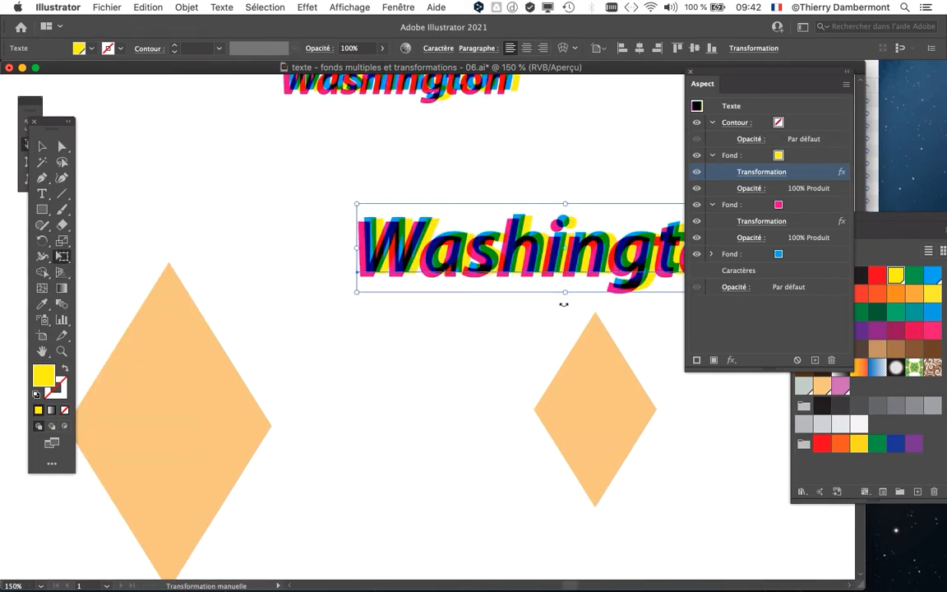
pyautogui.scroll(-1, 563, 302)
pyautogui.moveTo(426, 237); pyautogui.dragTo(284, 197)
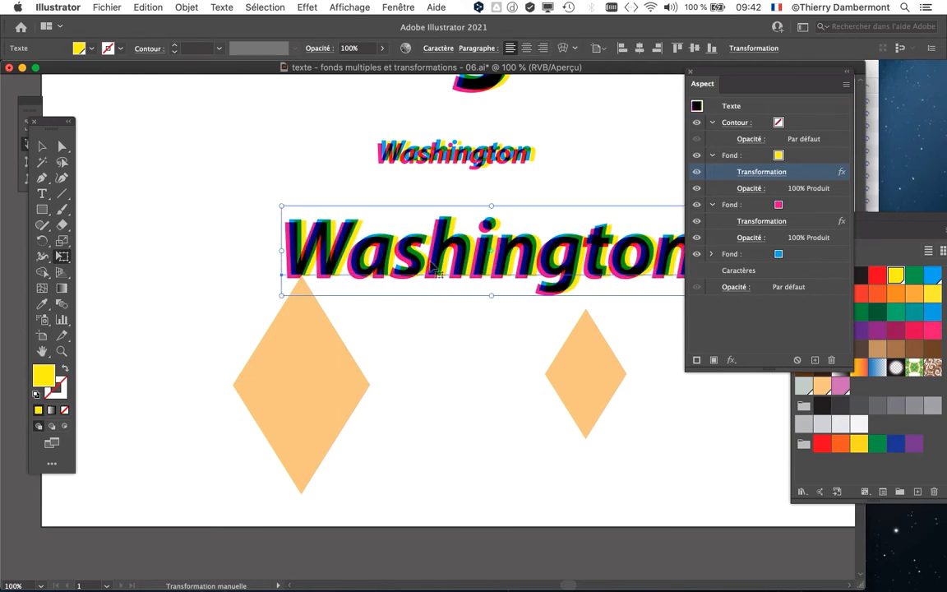
pyautogui.scroll(2, 430, 264)
pyautogui.scroll(-3, 431, 264)
pyautogui.moveTo(422, 259); pyautogui.dragTo(279, 229)
pyautogui.click(42, 145)
pyautogui.click(181, 266)
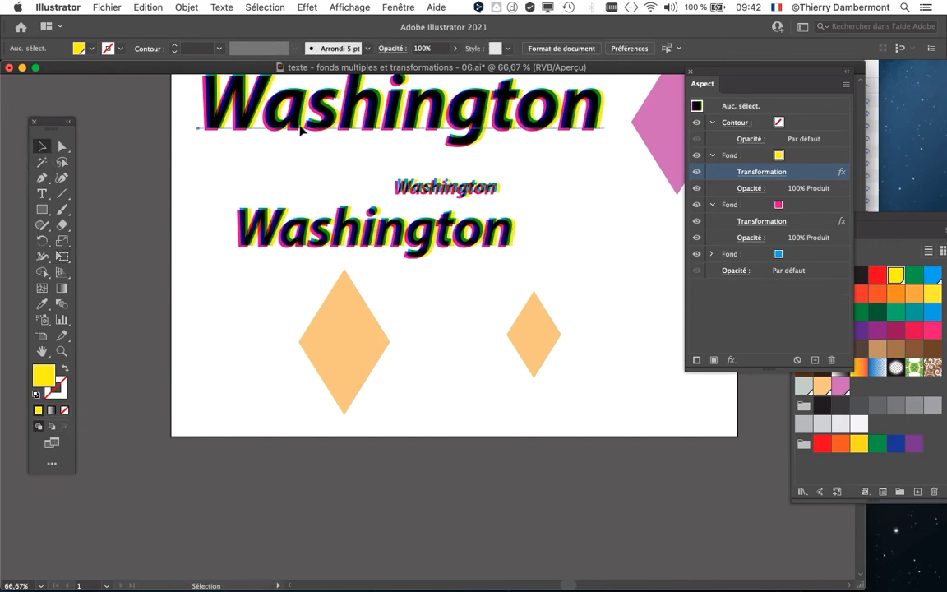
# Copy the large Washington text below the artboard and extend the artboard downward to a height of about 267 mm
pyautogui.keyDown('alt'); pyautogui.moveTo(300, 130); pyautogui.dragTo(324, 500); pyautogui.keyUp('alt')
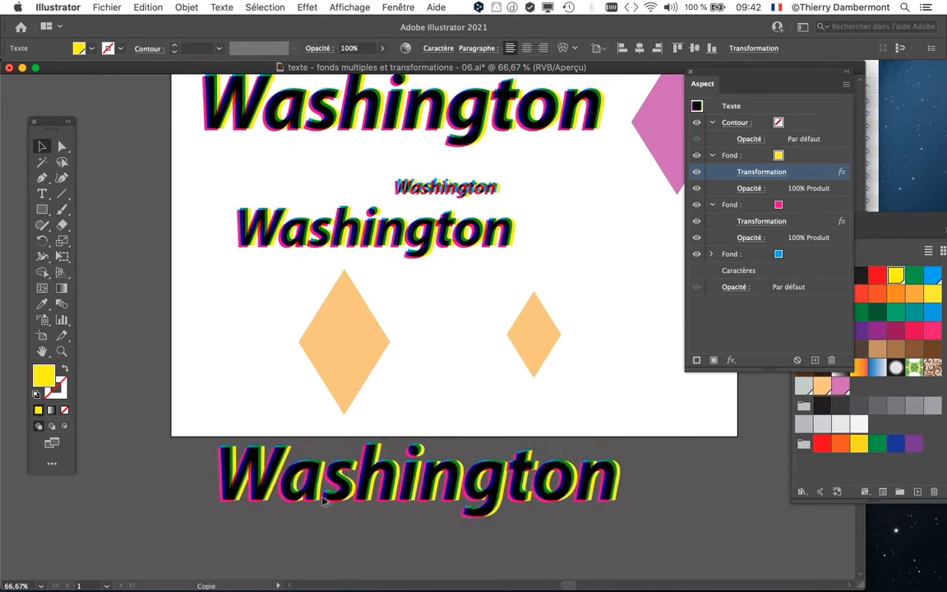
pyautogui.click(42, 336)
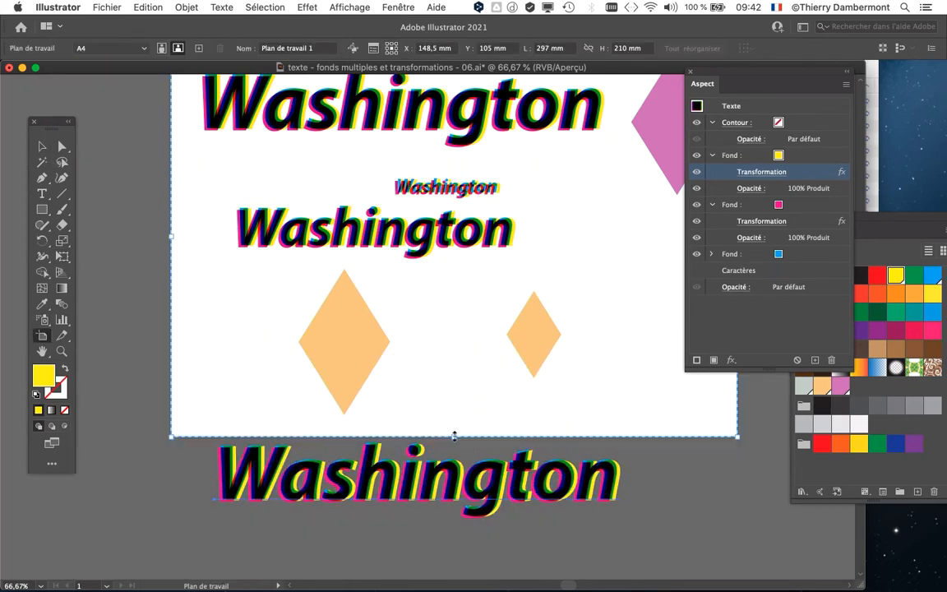
pyautogui.moveTo(454, 436); pyautogui.dragTo(459, 545)
pyautogui.click(42, 145)
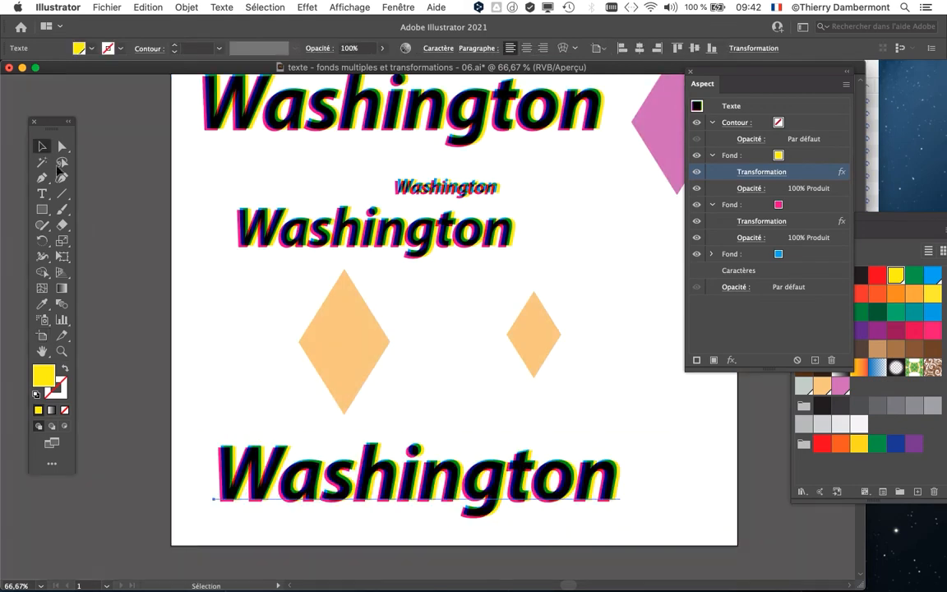
# Enlarge the bottom Washington copy proportionally to about 1.8 times its size with Free Transform
pyautogui.scroll(-1, 430, 417)
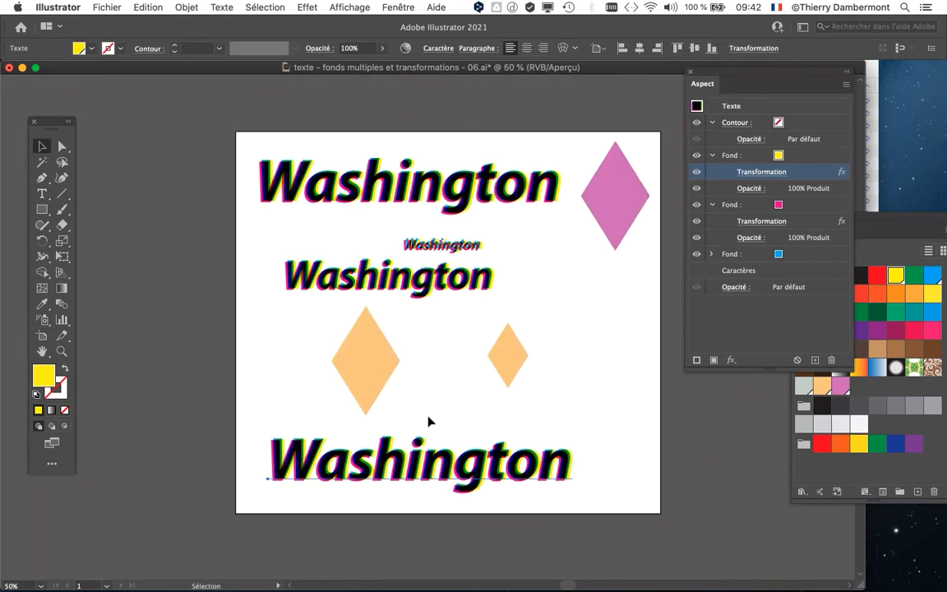
pyautogui.moveTo(398, 388); pyautogui.dragTo(286, 238)
pyautogui.click(61, 258)
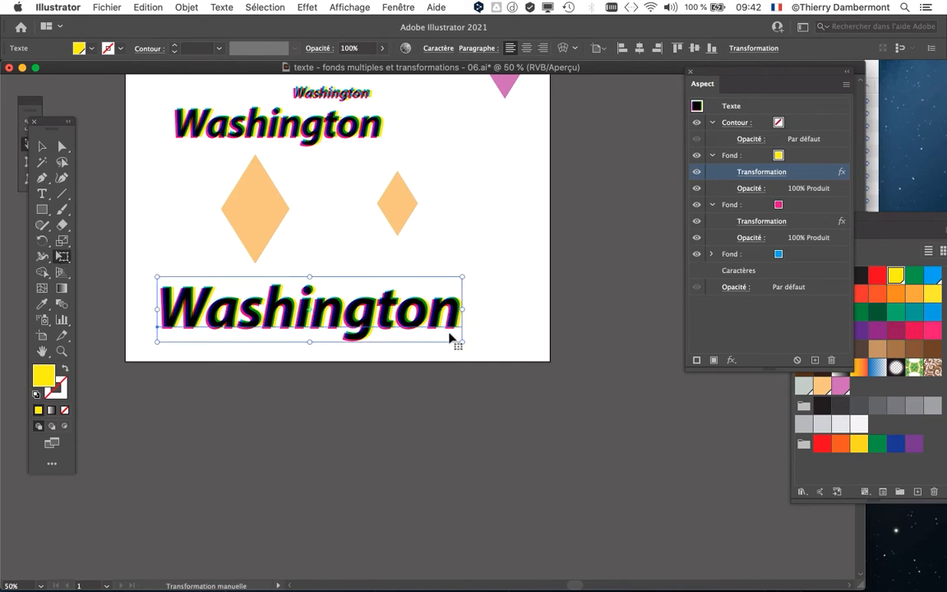
pyautogui.moveTo(462, 342); pyautogui.dragTo(705, 432)
pyautogui.scroll(-1, 444, 355)
pyautogui.moveTo(313, 269); pyautogui.dragTo(167, 188)
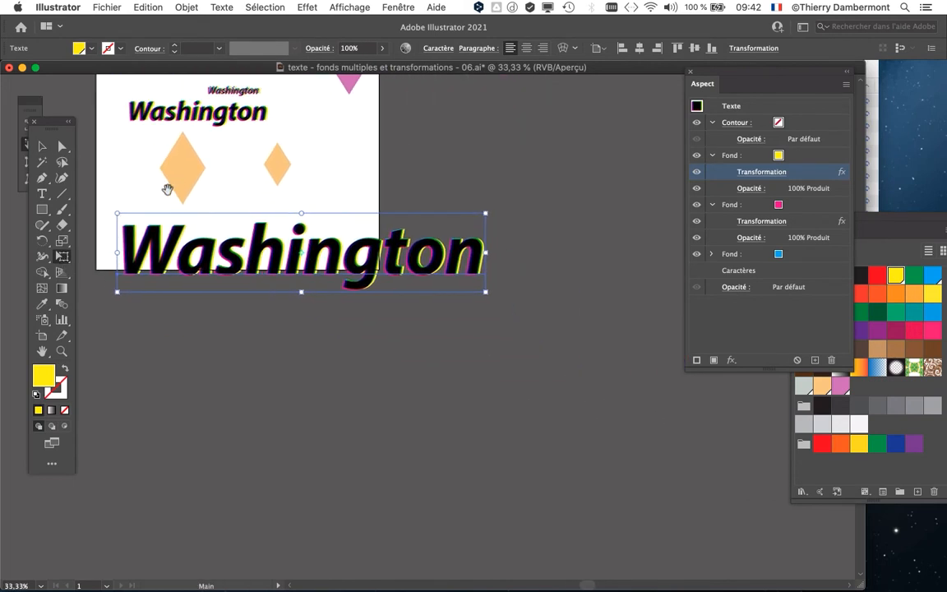
# Enlarge the artboard to about 507 × 353 mm around the enlarged text, then return to the Selection tool
pyautogui.click(41, 335)
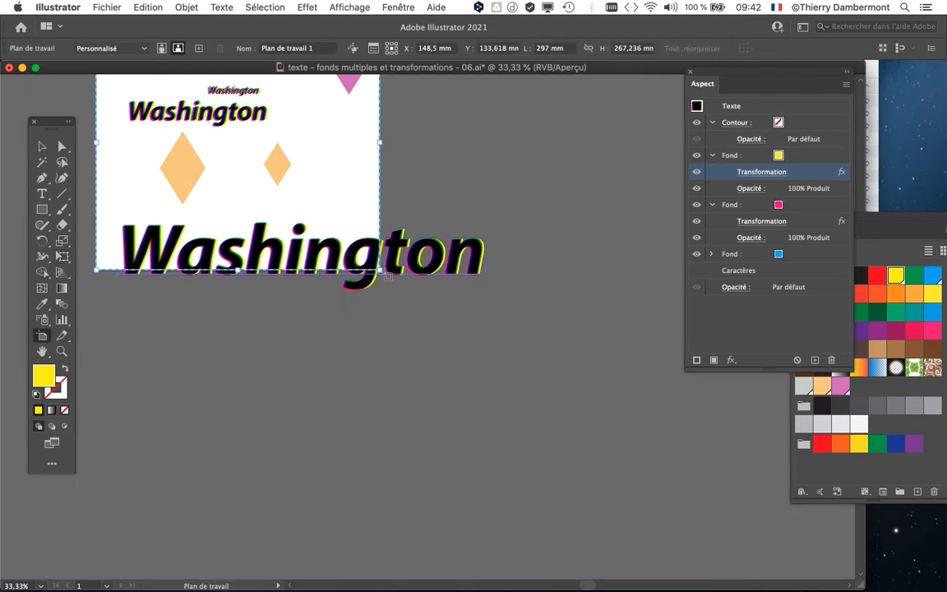
pyautogui.moveTo(379, 272); pyautogui.dragTo(581, 351)
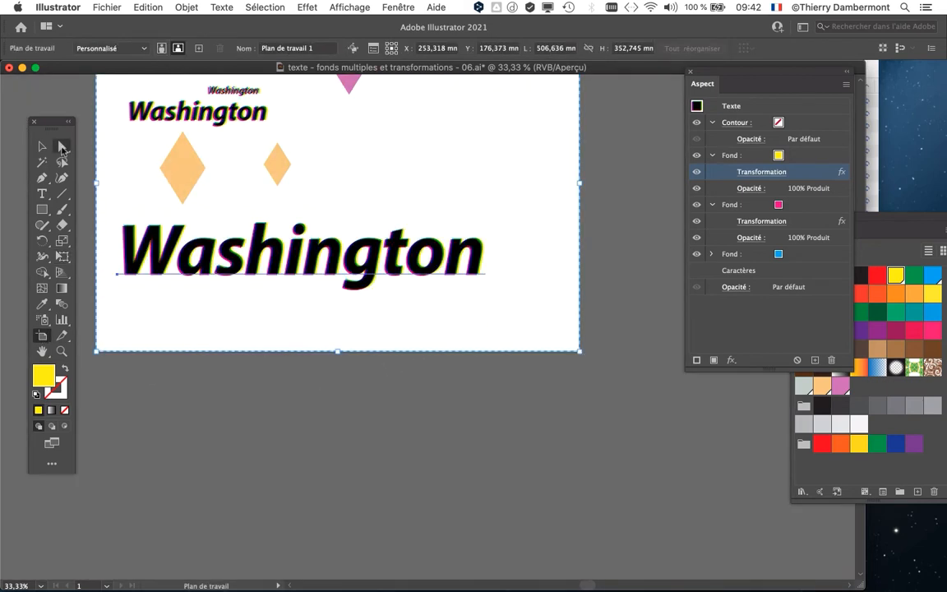
pyautogui.click(42, 147)
# Examine the yellow, magenta and cyan fill offsets up close on the enlarged, medium and small Washington copies
pyautogui.scroll(2, 115, 270)
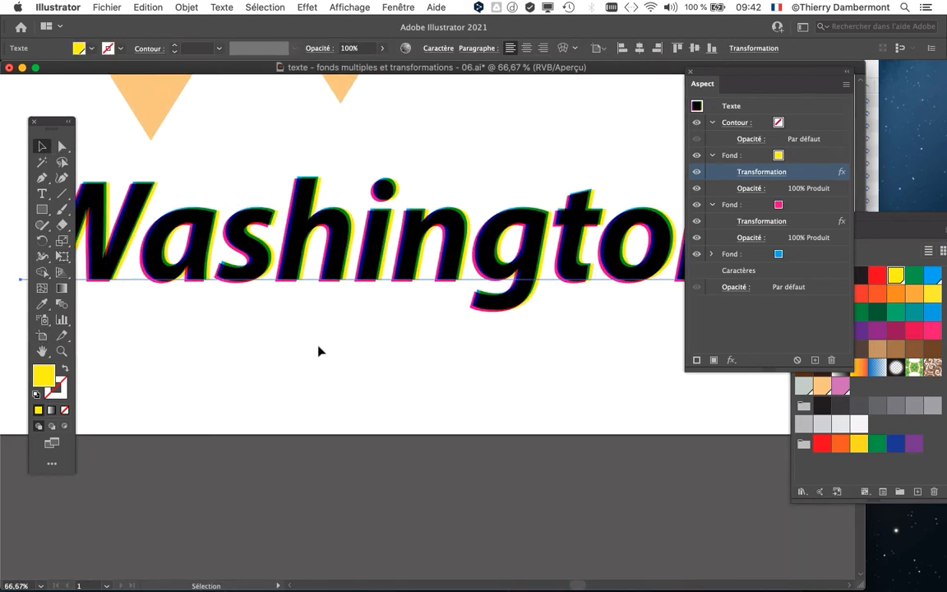
pyautogui.scroll(3, 320, 351)
pyautogui.scroll(3, 287, 364)
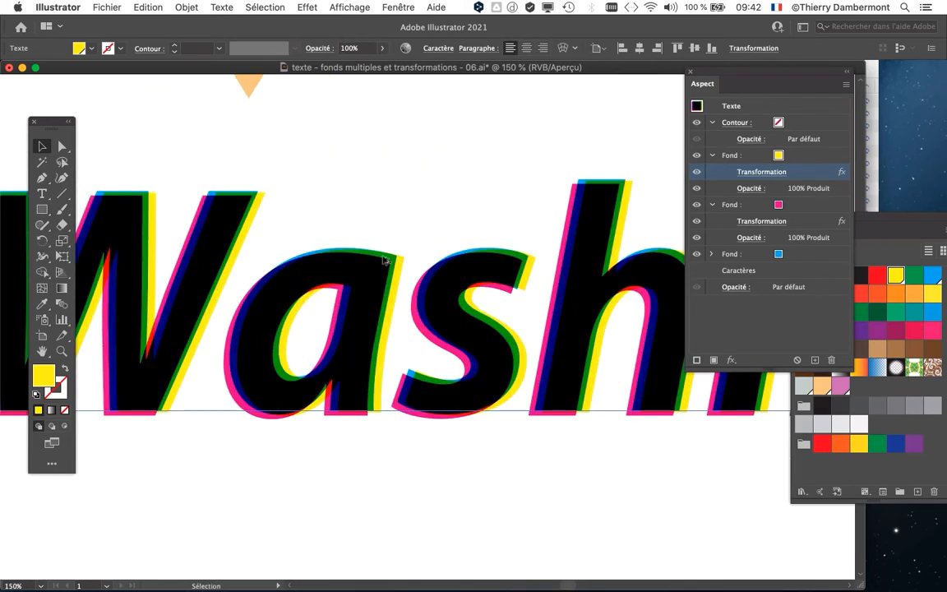
pyautogui.scroll(-2, 411, 373)
pyautogui.scroll(8, 387, 323)
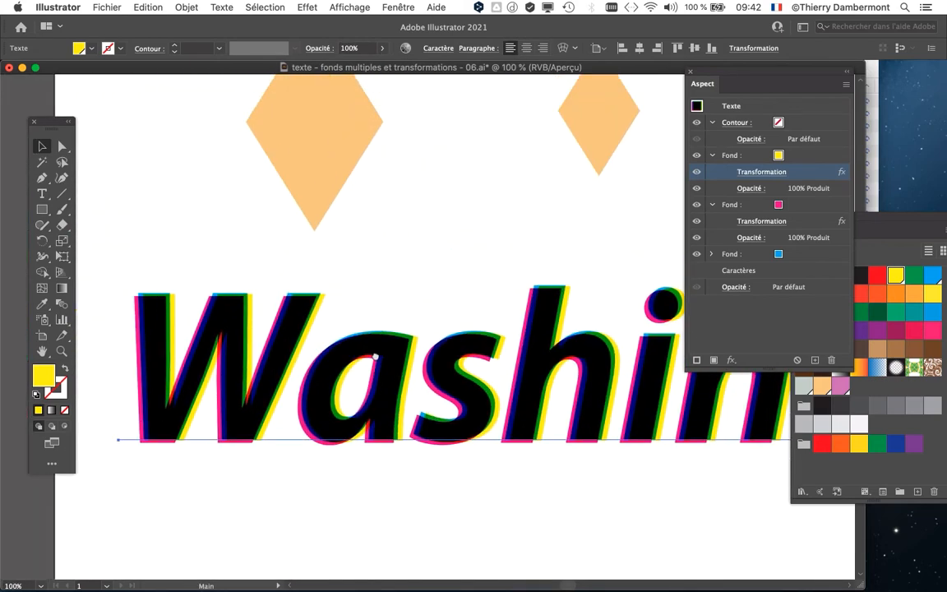
pyautogui.scroll(1, 337, 279)
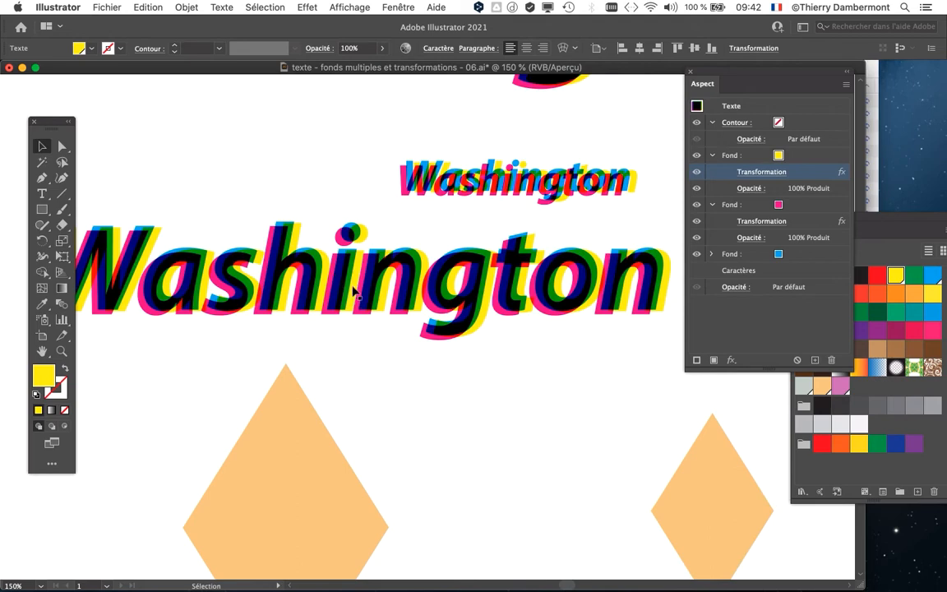
pyautogui.scroll(4, 354, 292)
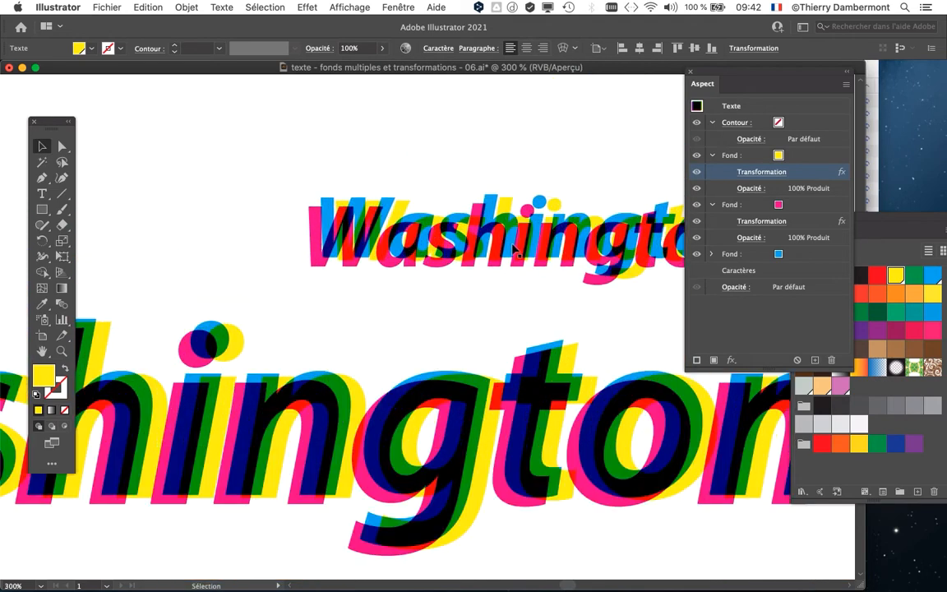
pyautogui.scroll(-2, 518, 261)
pyautogui.scroll(5, 423, 323)
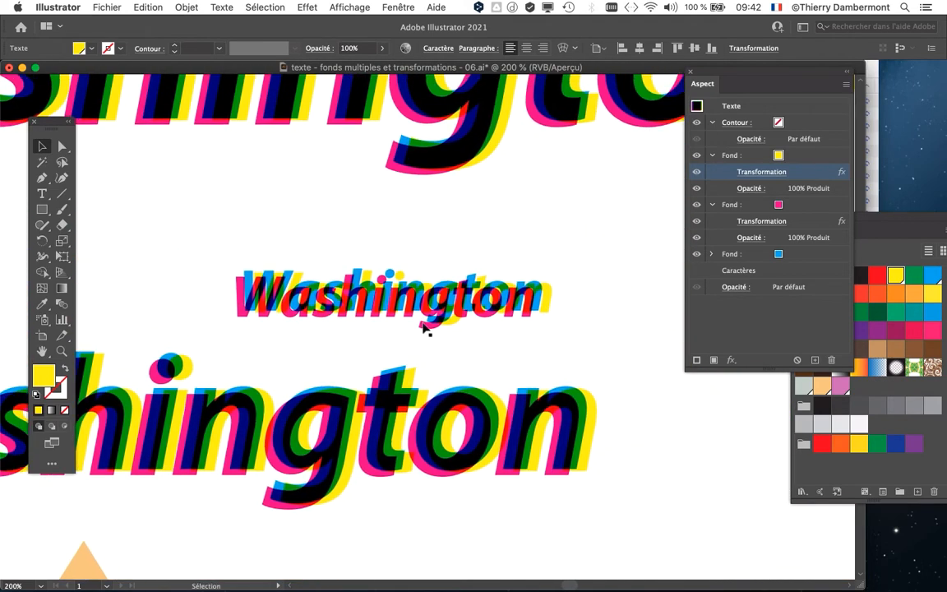
pyautogui.scroll(-1, 356, 307)
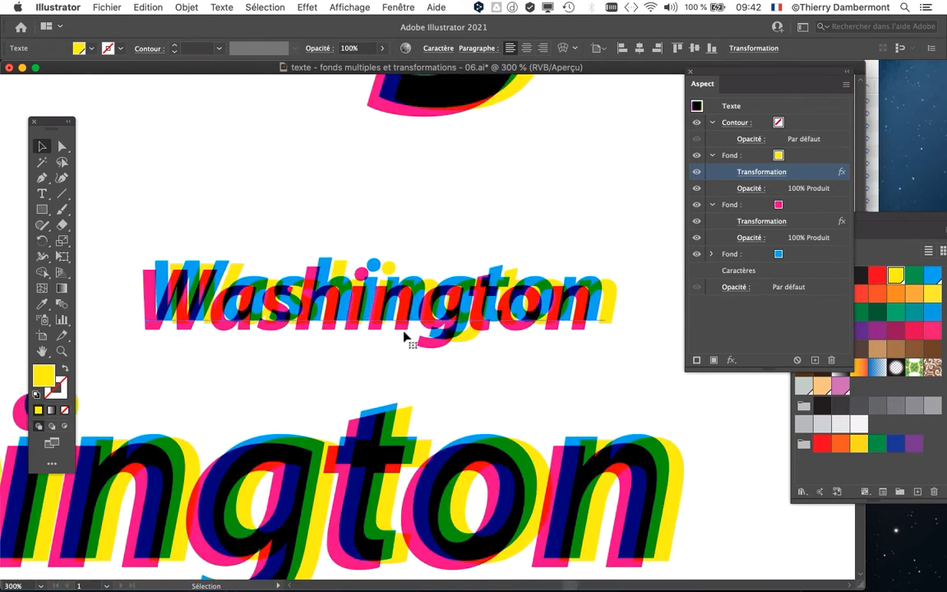
# Select the medium and small Washington texts together and copy them
pyautogui.scroll(-2, 406, 333)
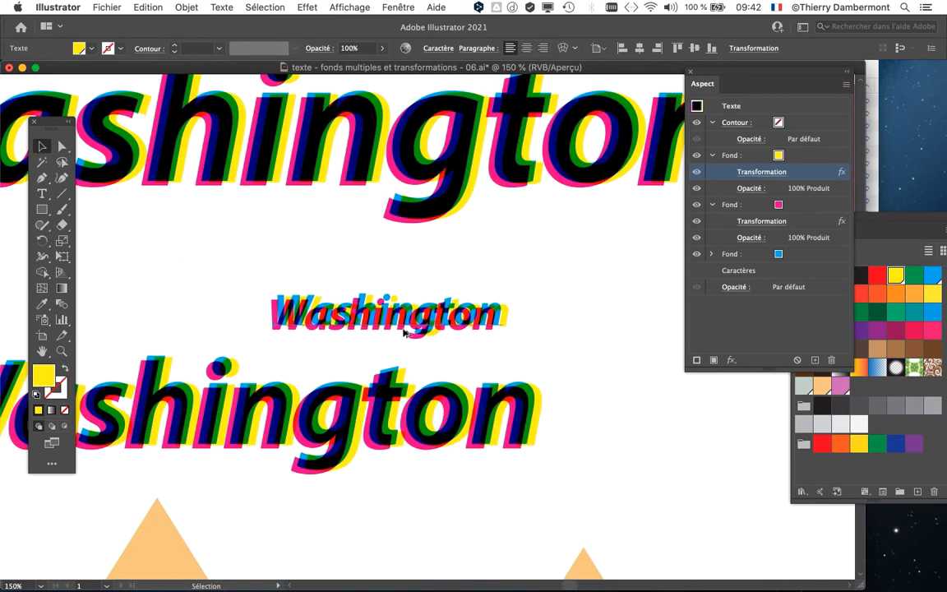
pyautogui.scroll(2, 403, 329)
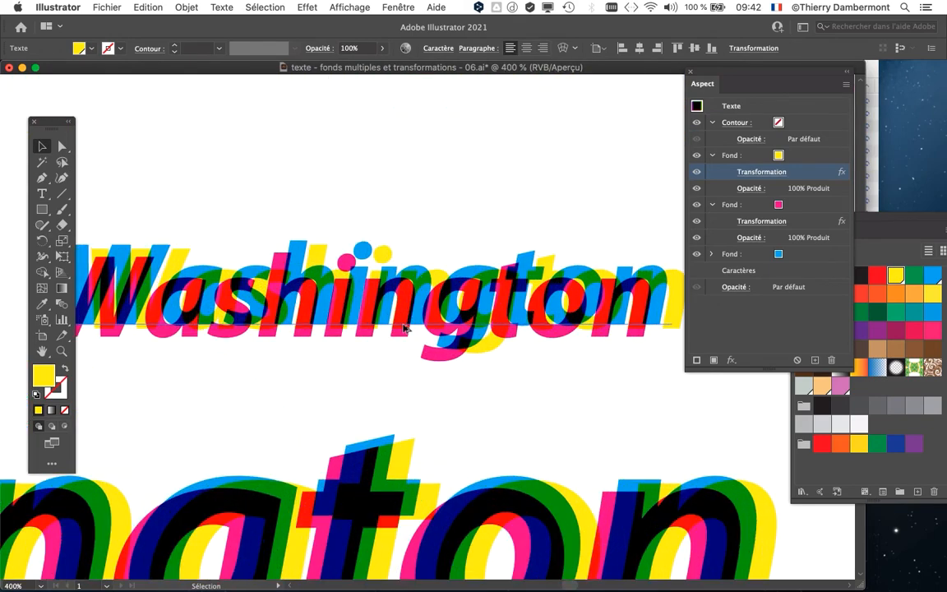
pyautogui.scroll(-5, 403, 327)
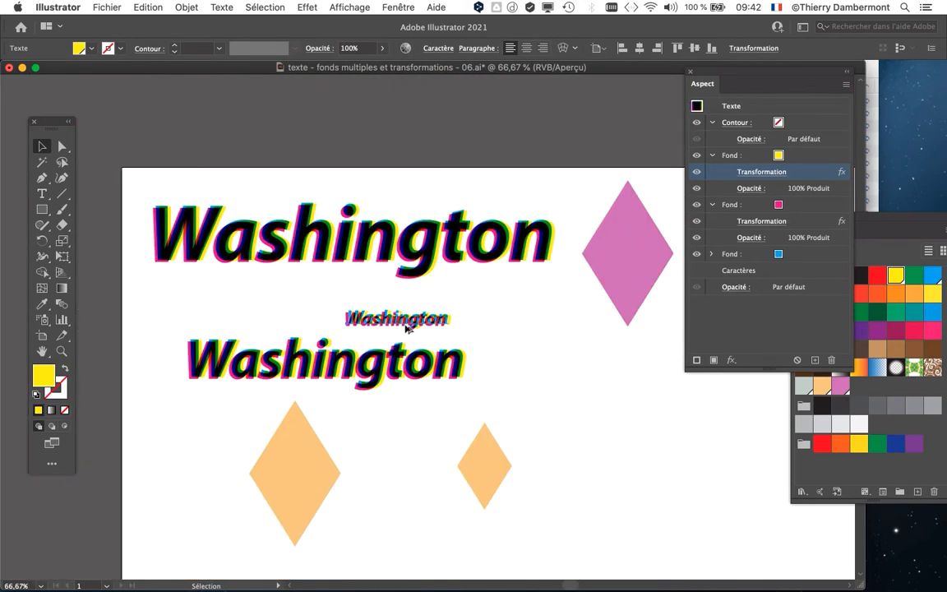
pyautogui.scroll(-5, 408, 327)
pyautogui.hscroll(2, 246, 148)
pyautogui.scroll(-3, 319, 204)
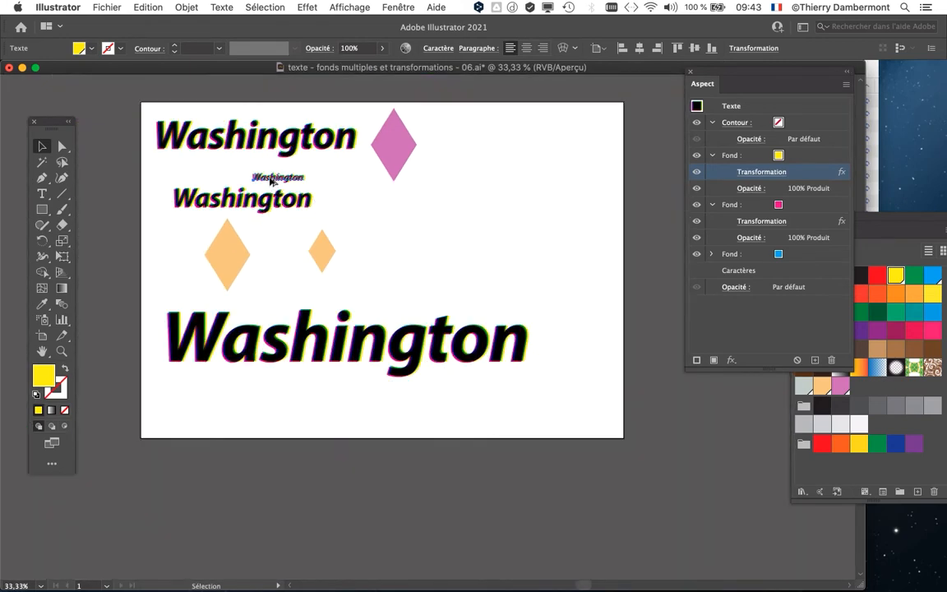
pyautogui.scroll(3, 271, 181)
pyautogui.click(371, 182)
pyautogui.click(275, 179)
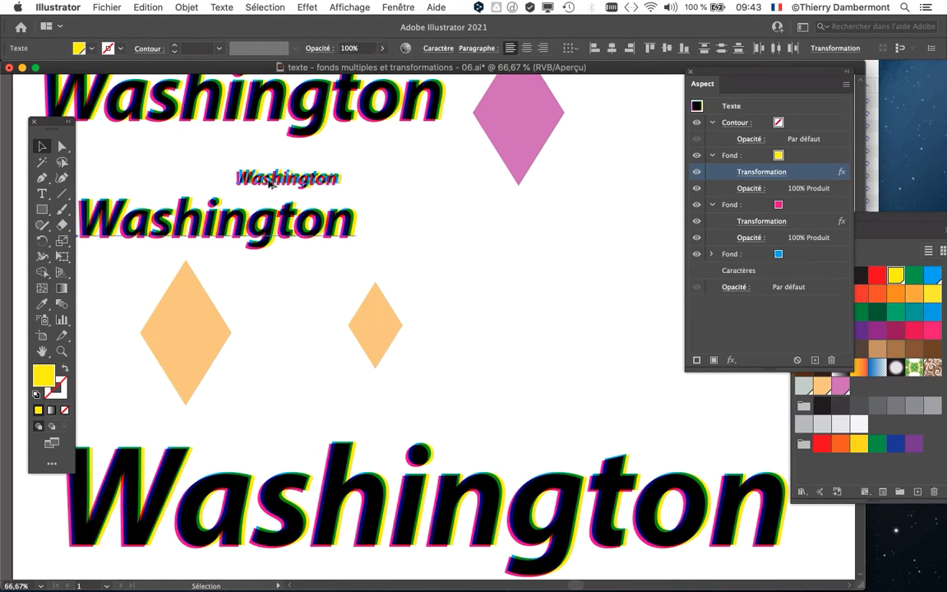
pyautogui.scroll(3, 218, 174)
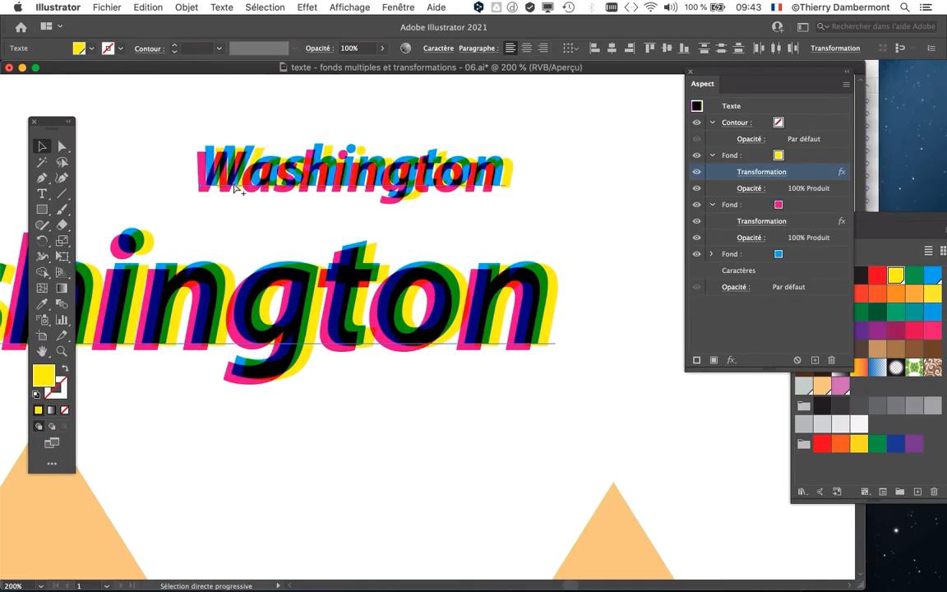
pyautogui.scroll(-4, 279, 222)
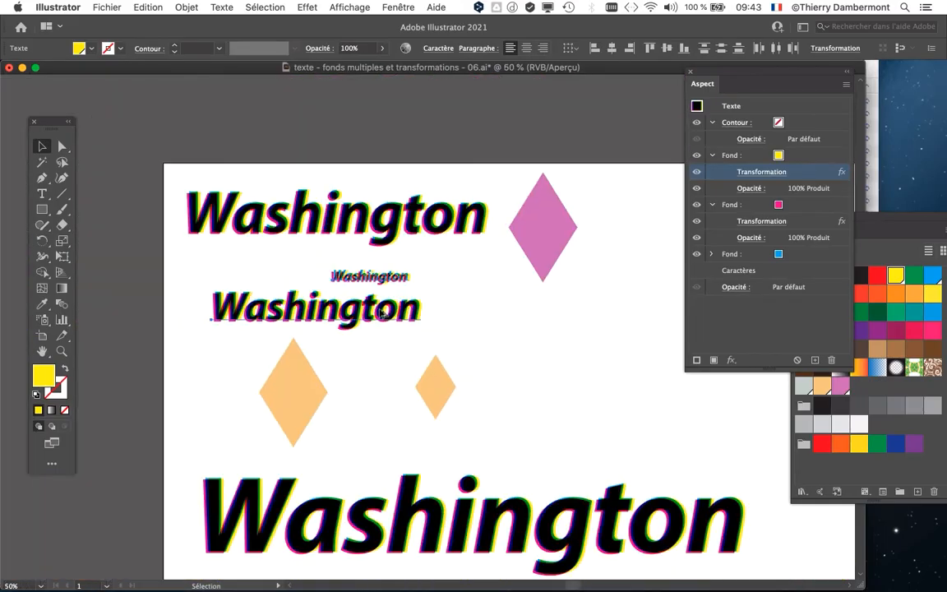
# Create a new A4 portrait print document, 210 × 297 mm, with the colour mode set to Couleur RVB
pyautogui.click(106, 7)
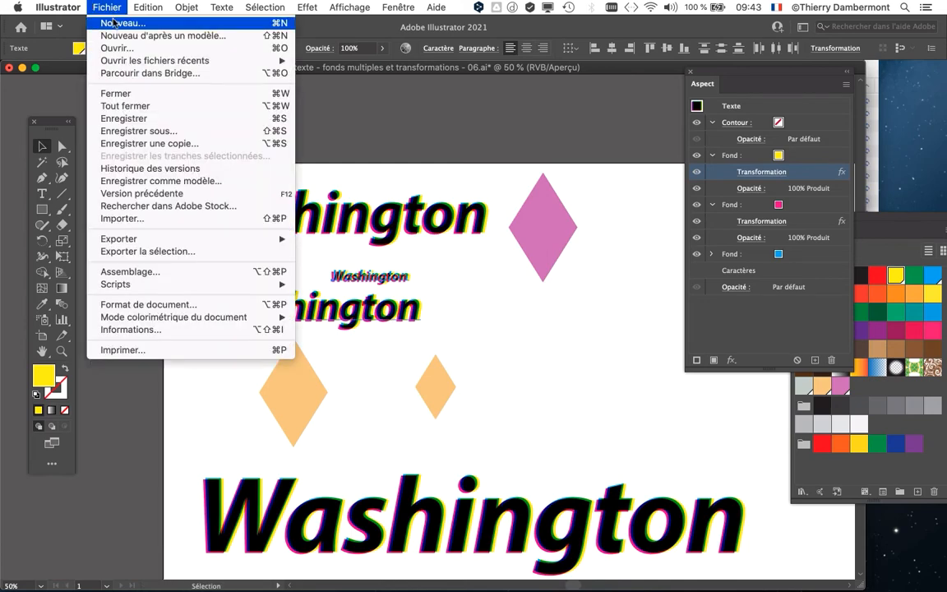
pyautogui.click(124, 22)
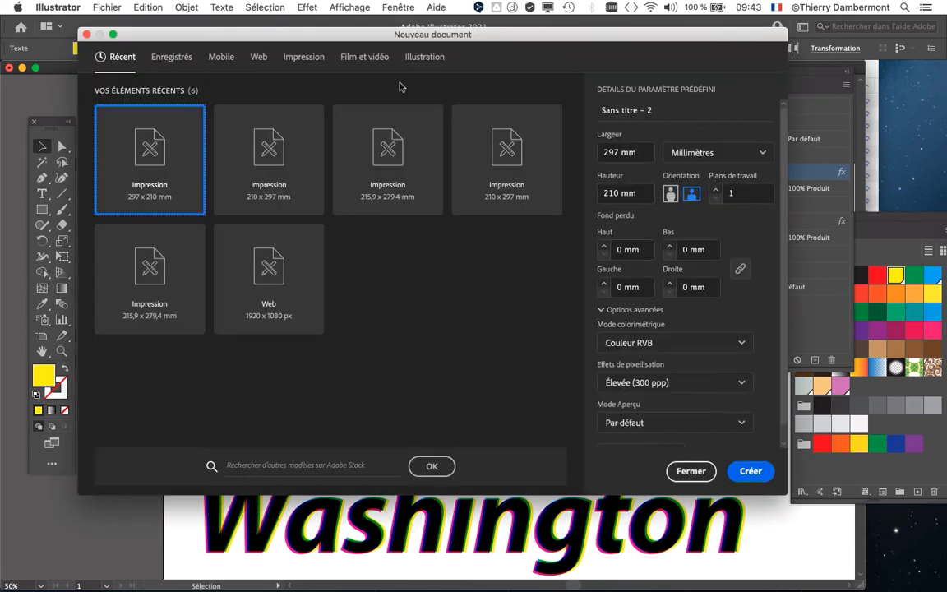
pyautogui.click(304, 59)
pyautogui.click(260, 166)
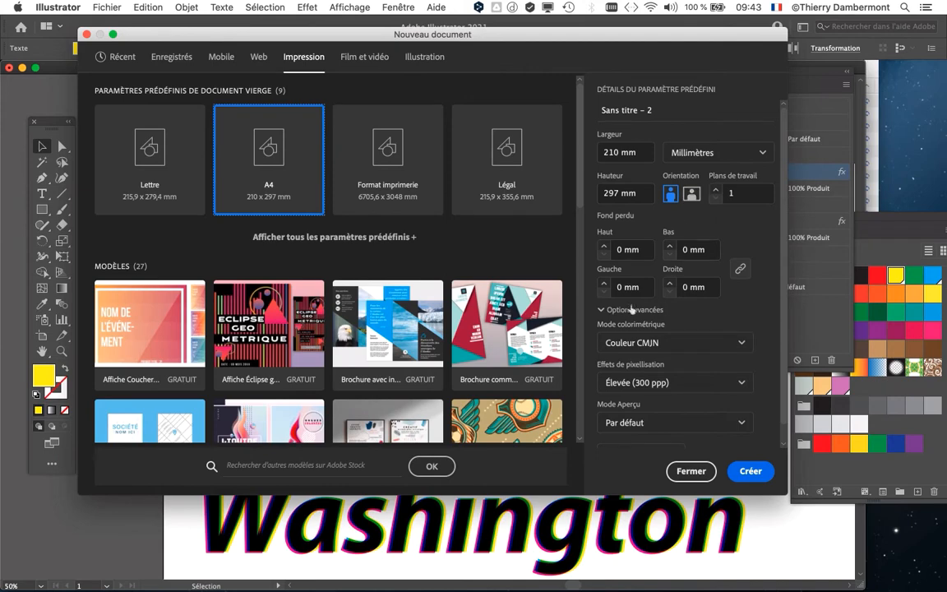
pyautogui.click(639, 343)
pyautogui.click(634, 368)
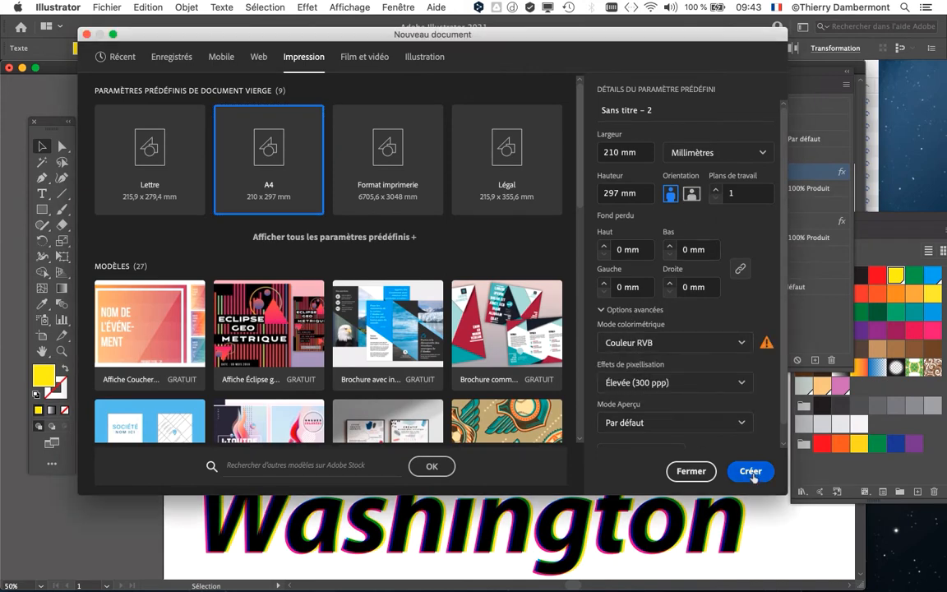
pyautogui.click(750, 471)
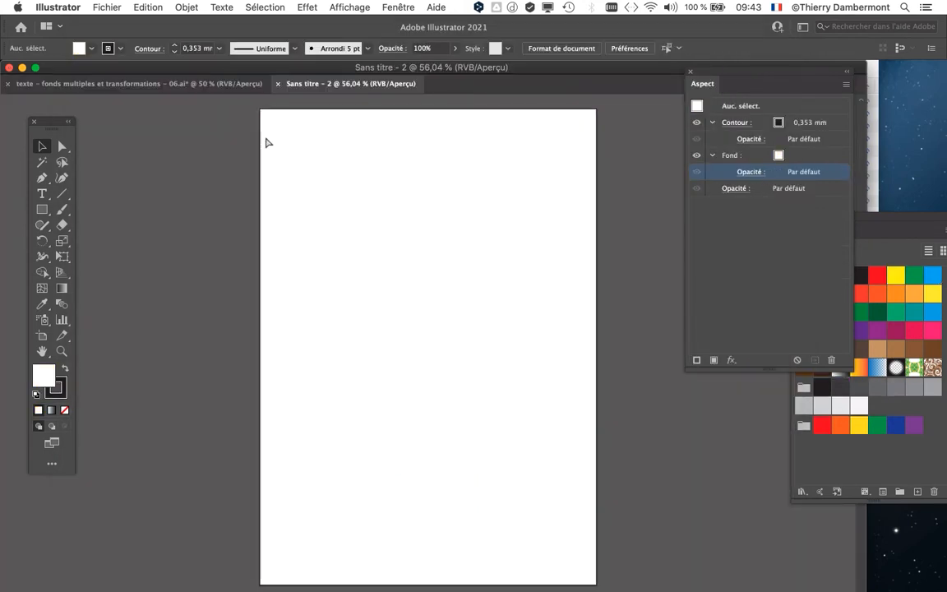
# Paste the copied texts, keeping only the small Washington text, placed in the upper half of the artboard
pyautogui.press('cmd+v')
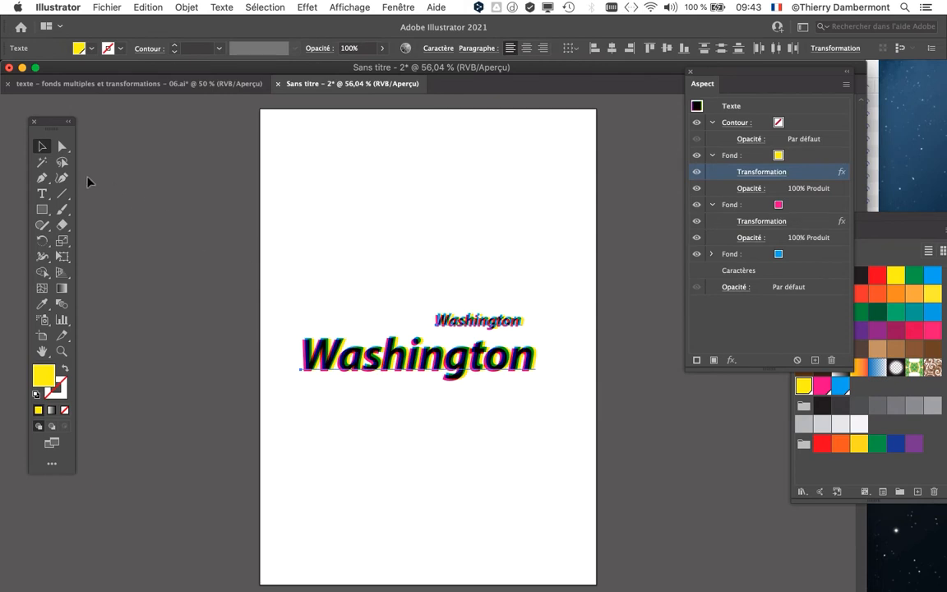
pyautogui.click(277, 259)
pyautogui.moveTo(347, 380); pyautogui.dragTo(338, 363)
pyautogui.press('Delete')
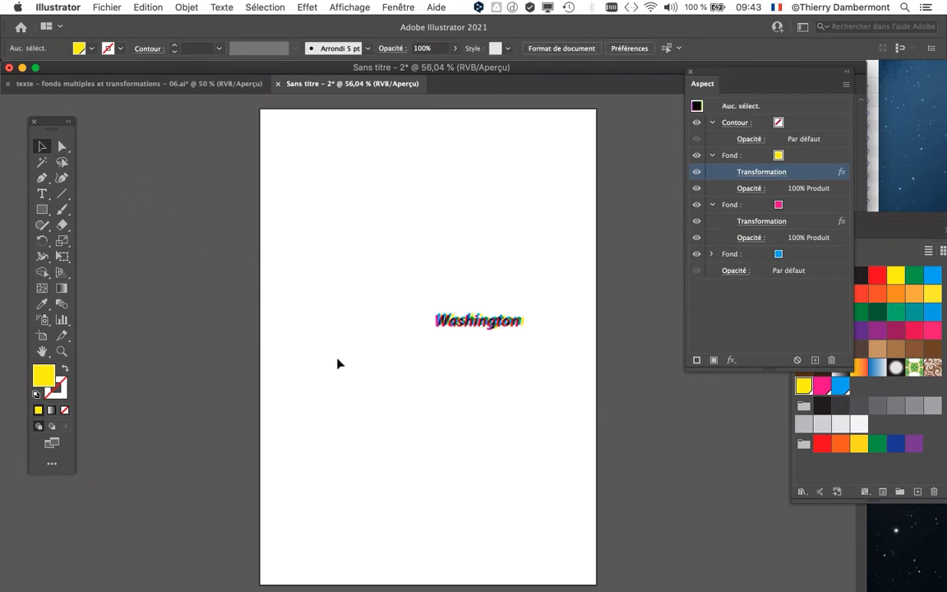
pyautogui.moveTo(488, 326); pyautogui.dragTo(443, 246)
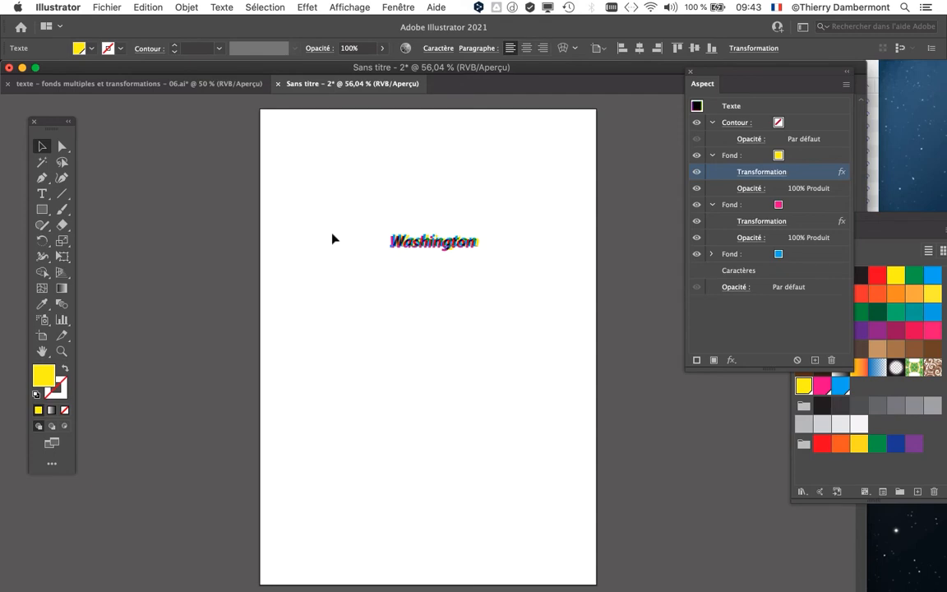
# Enable Mettre à l'échelle les contours et les effets in the general preferences
pyautogui.click(61, 6)
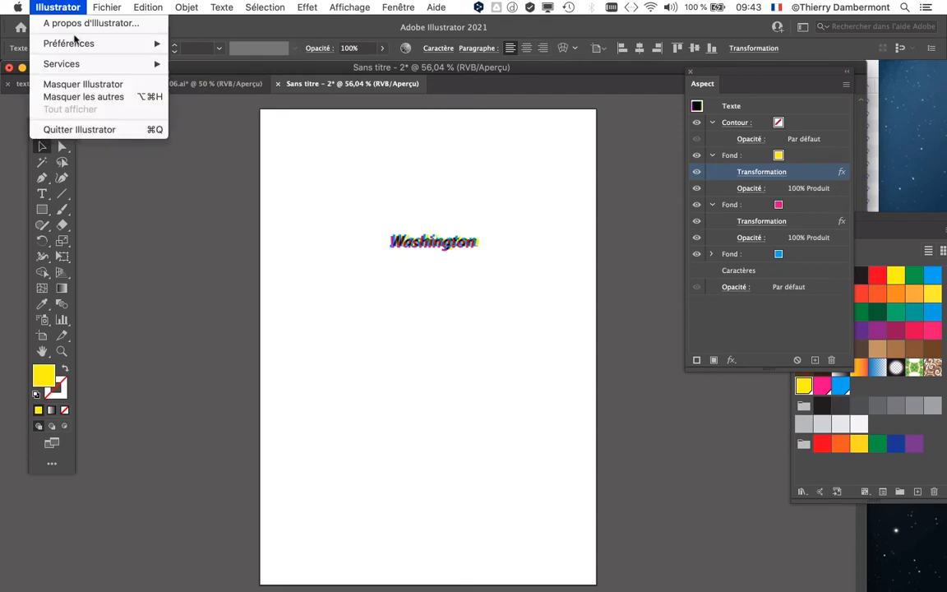
pyautogui.moveTo(77, 38)
pyautogui.click(187, 45)
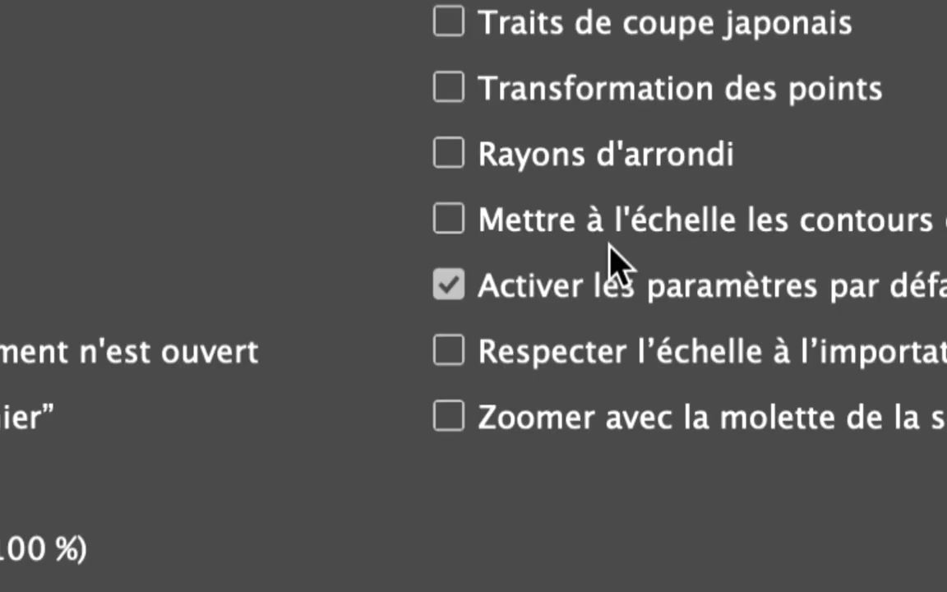
pyautogui.click(612, 245)
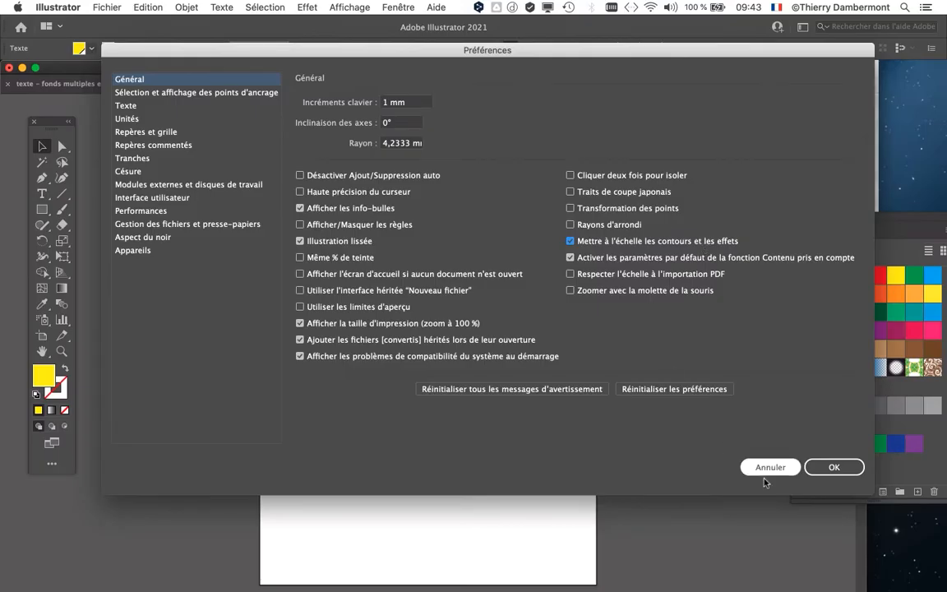
pyautogui.click(834, 467)
# Inspect the small Washington text up close and recheck the stroke and effect scaling option in the general preferences
pyautogui.press('super+1')
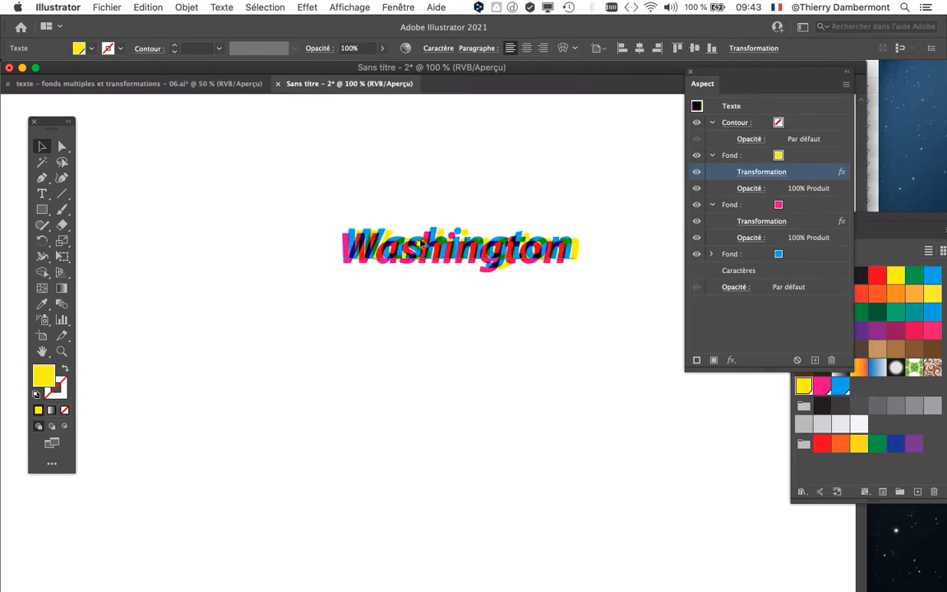
pyautogui.scroll(4, 455, 232)
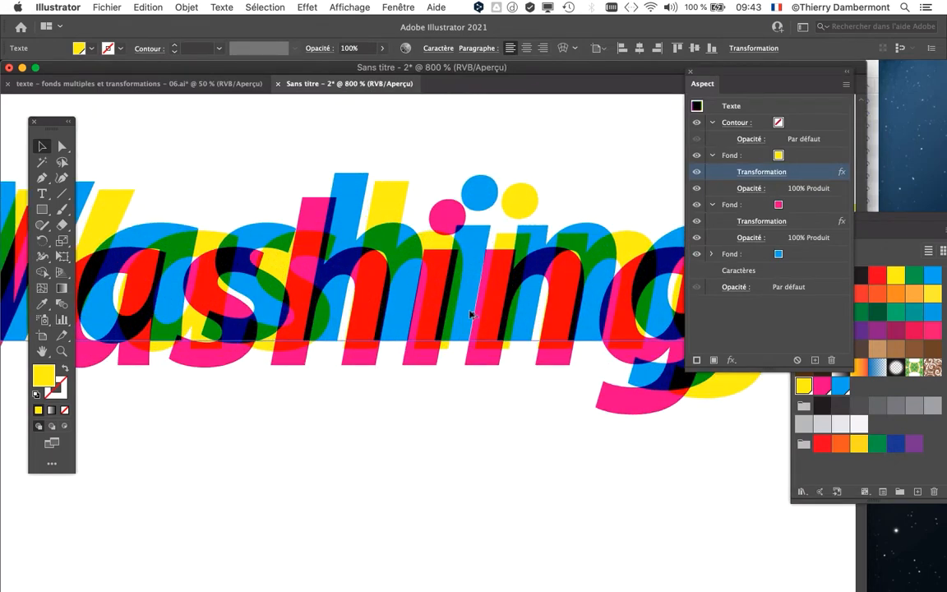
pyautogui.scroll(-8, 493, 263)
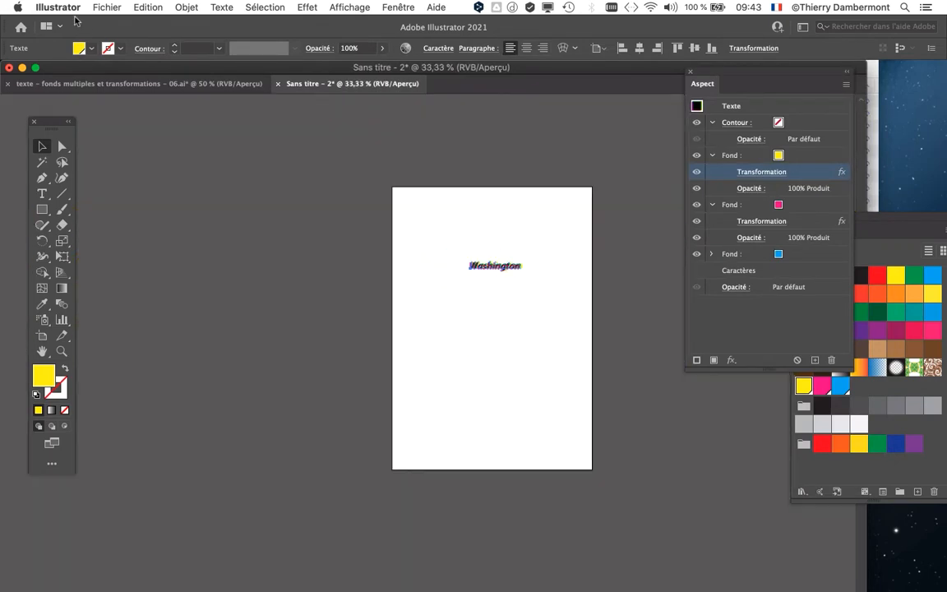
pyautogui.click(64, 8)
pyautogui.moveTo(90, 43)
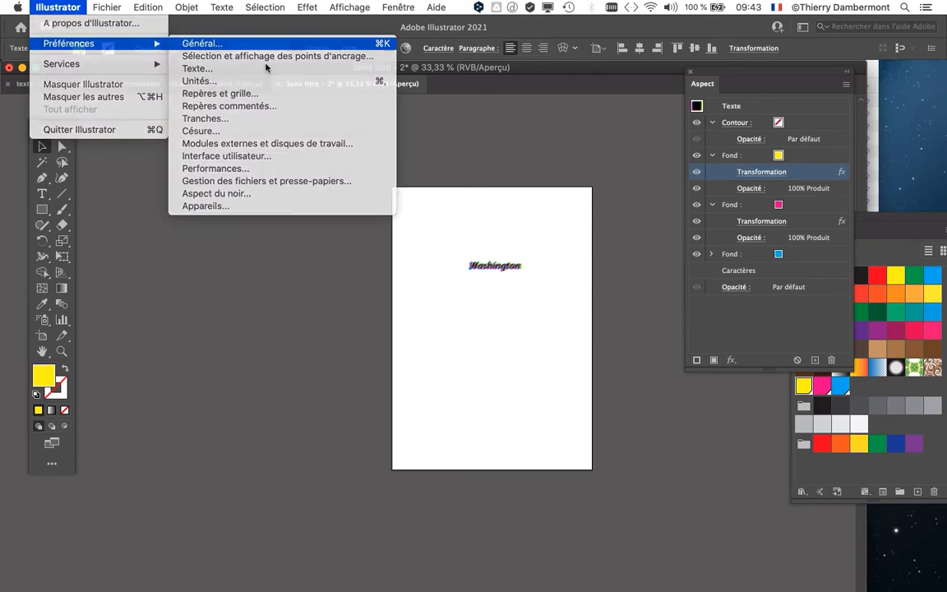
pyautogui.click(202, 43)
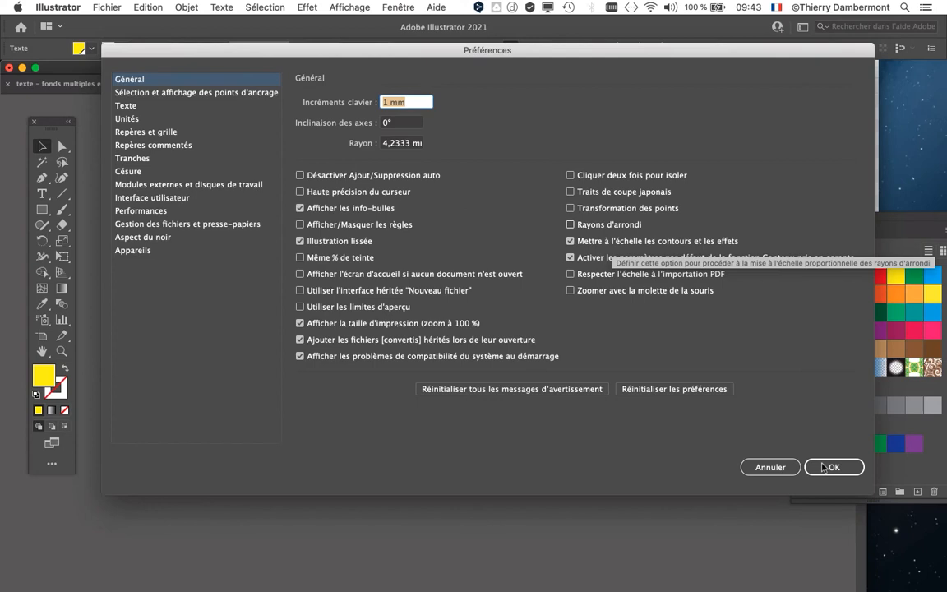
pyautogui.click(825, 467)
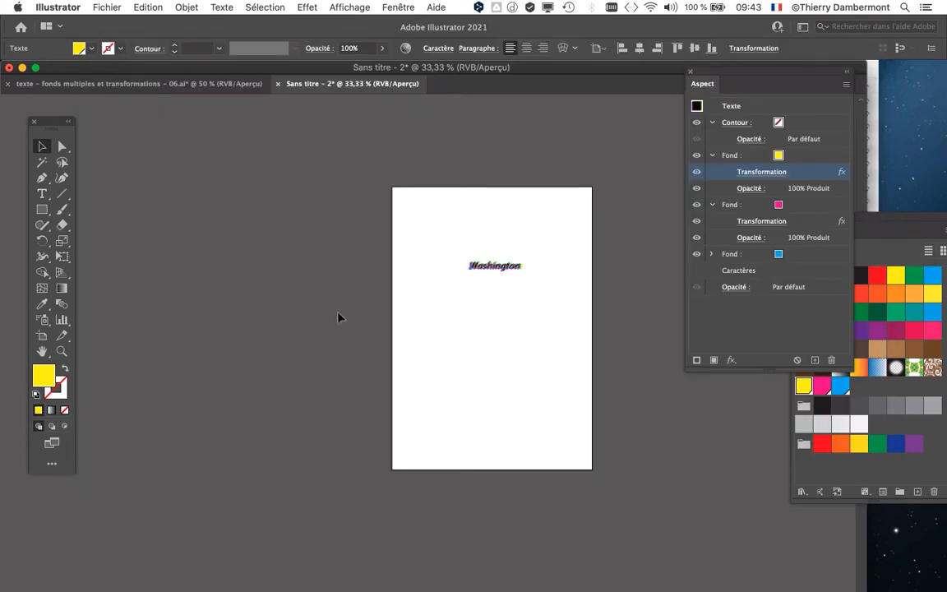
# Enlarge the Washington text proportionally to about twice its size with Free Transform, and shrink it back to roughly half, then deselect it
pyautogui.scroll(2, 519, 281)
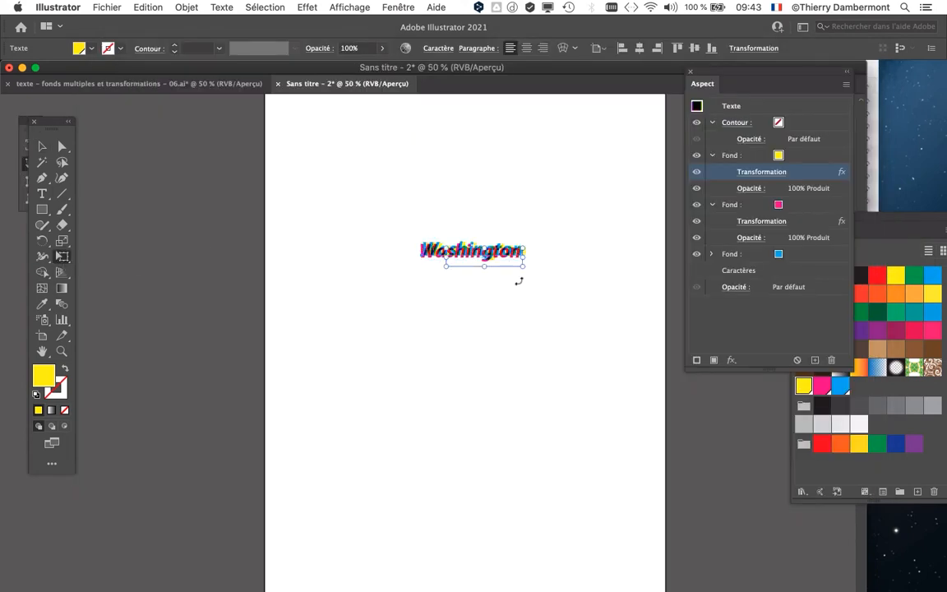
pyautogui.moveTo(411, 305); pyautogui.dragTo(302, 310)
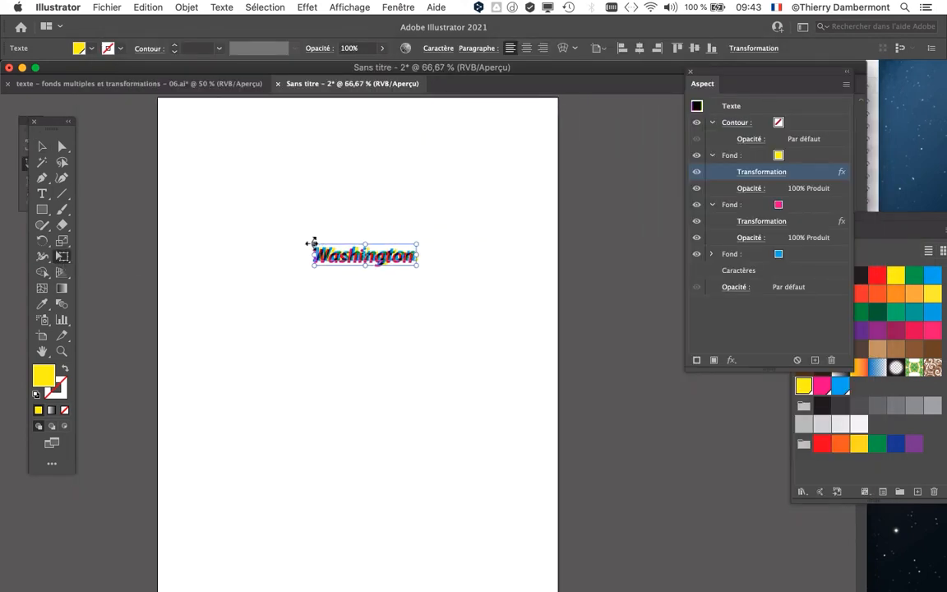
pyautogui.moveTo(313, 243); pyautogui.dragTo(216, 206)
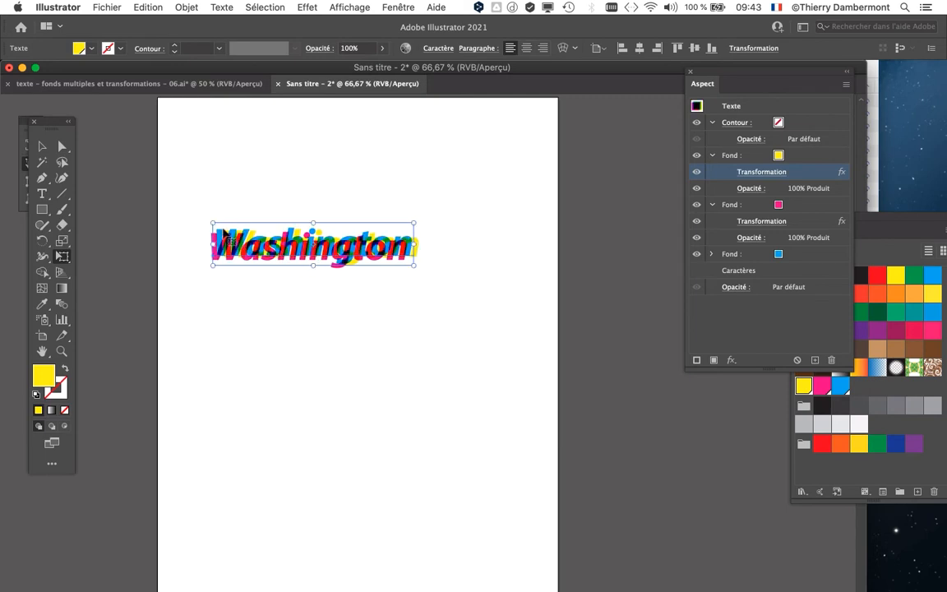
pyautogui.moveTo(413, 222); pyautogui.dragTo(307, 231)
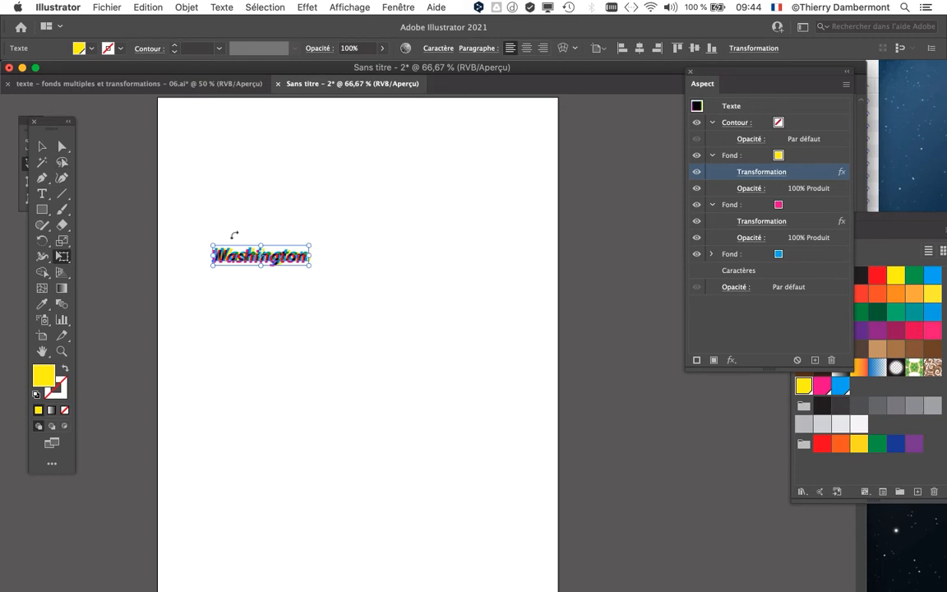
pyautogui.click(49, 149)
pyautogui.click(273, 323)
# Move the Washington text about 13 mm to the right and 21 mm up on the artboard
pyautogui.scroll(3, 238, 266)
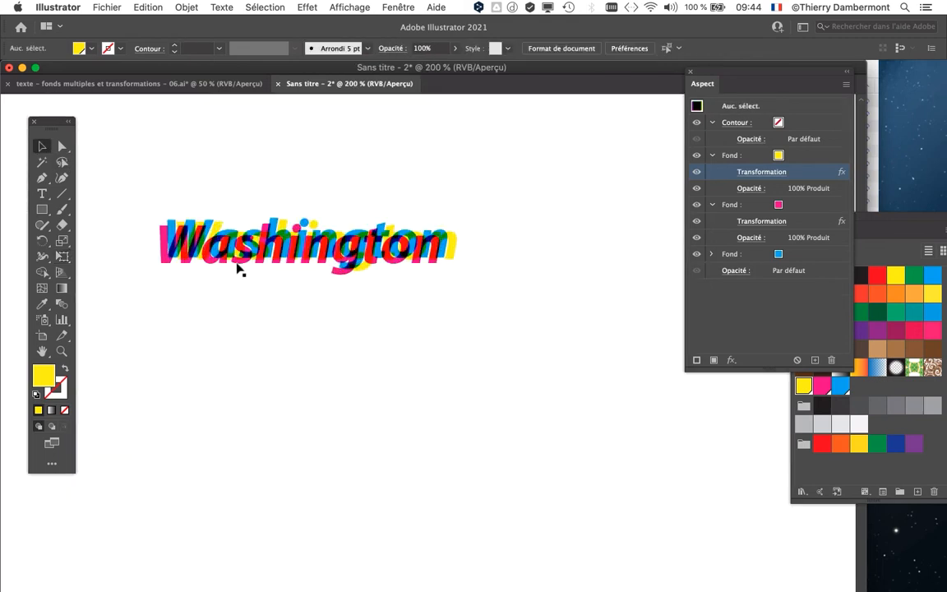
pyautogui.scroll(-2, 239, 266)
pyautogui.click(260, 265)
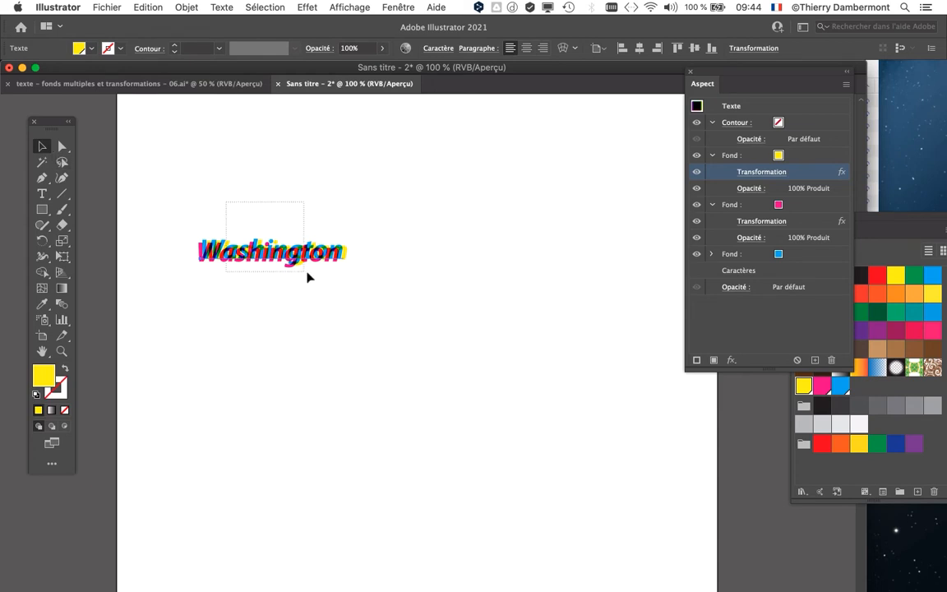
pyautogui.moveTo(300, 267); pyautogui.dragTo(337, 208)
pyautogui.scroll(2, 327, 200)
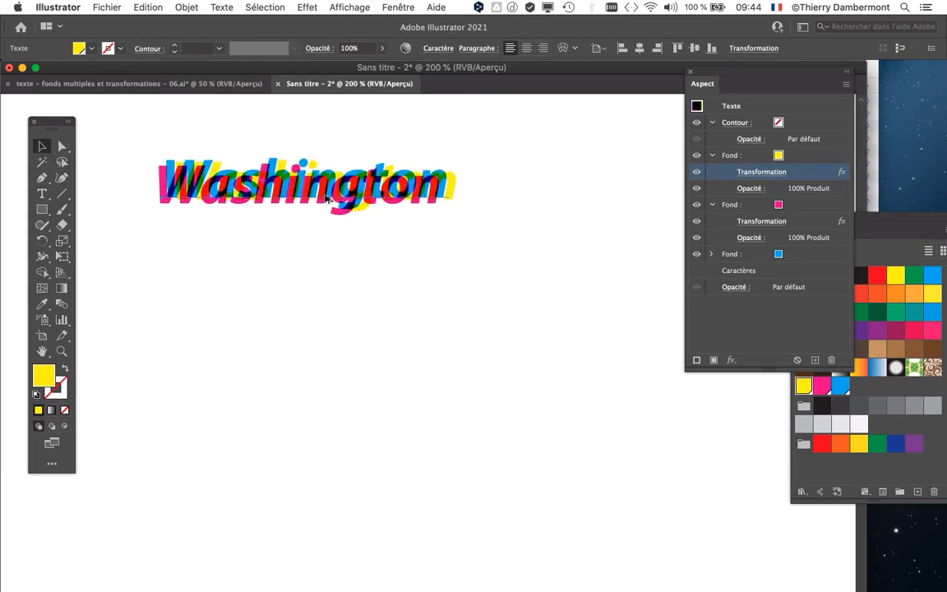
pyautogui.scroll(-3, 327, 199)
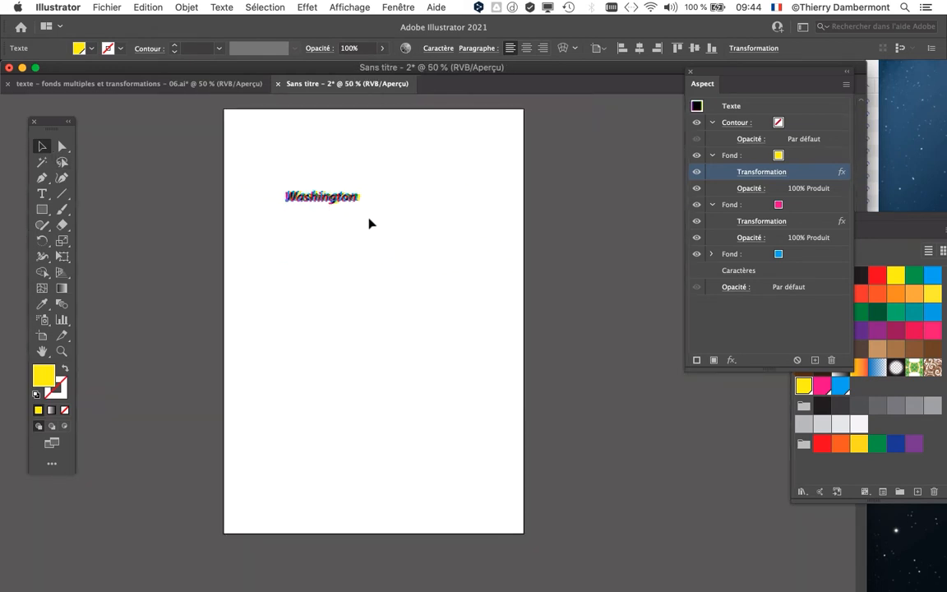
pyautogui.scroll(3, 327, 203)
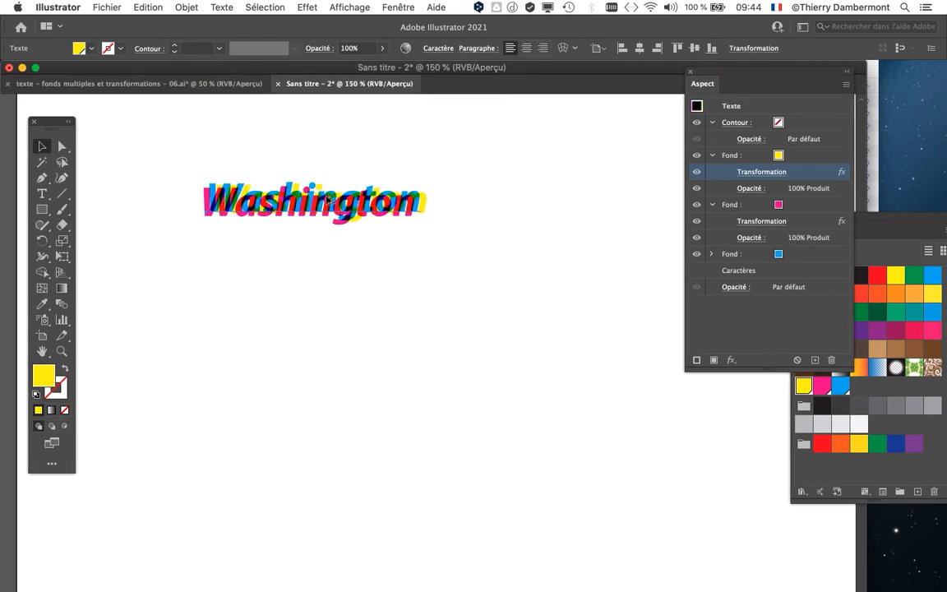
# Open the Styles graphiques panel with the Washington text selected
pyautogui.moveTo(378, 245); pyautogui.dragTo(309, 245)
pyautogui.click(398, 7)
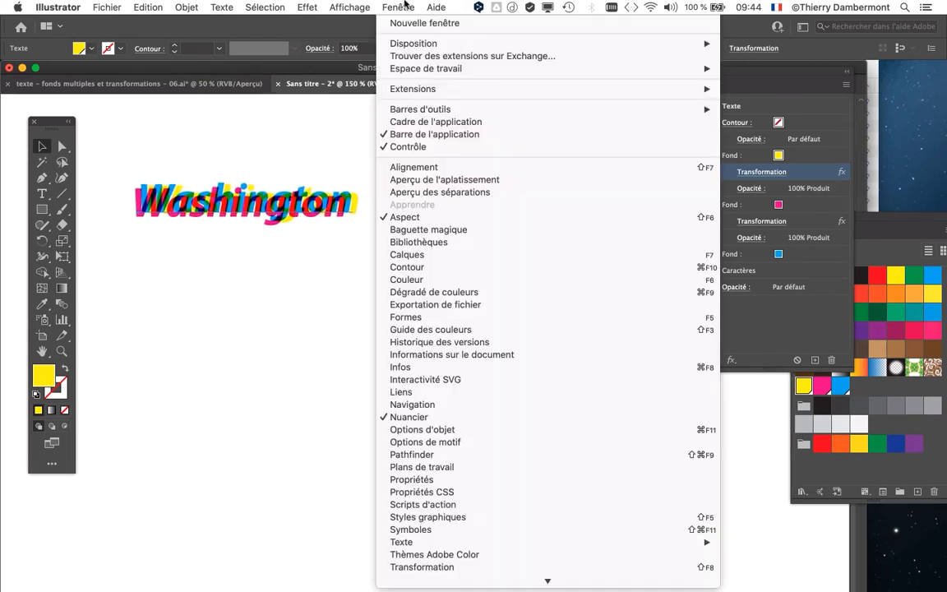
pyautogui.click(482, 517)
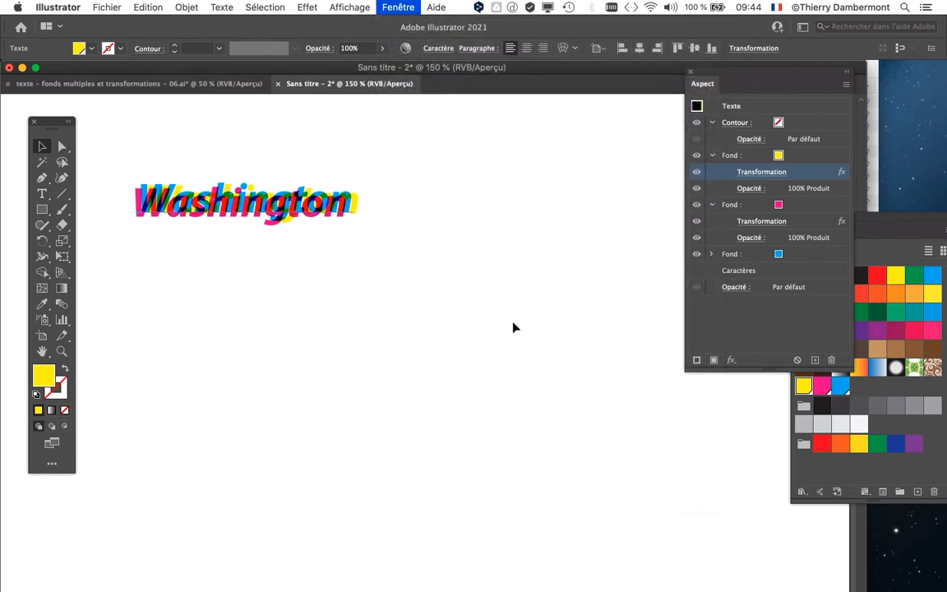
# Move the Washington text slightly down and left, and save its appearance as a new graphic style
pyautogui.moveTo(716, 380); pyautogui.dragTo(432, 150)
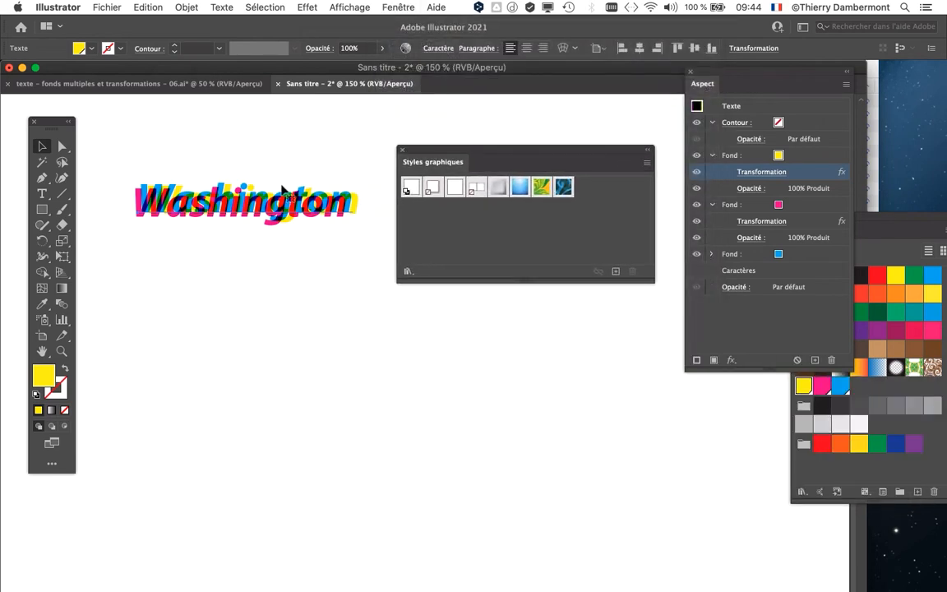
pyautogui.moveTo(203, 214); pyautogui.dragTo(183, 255)
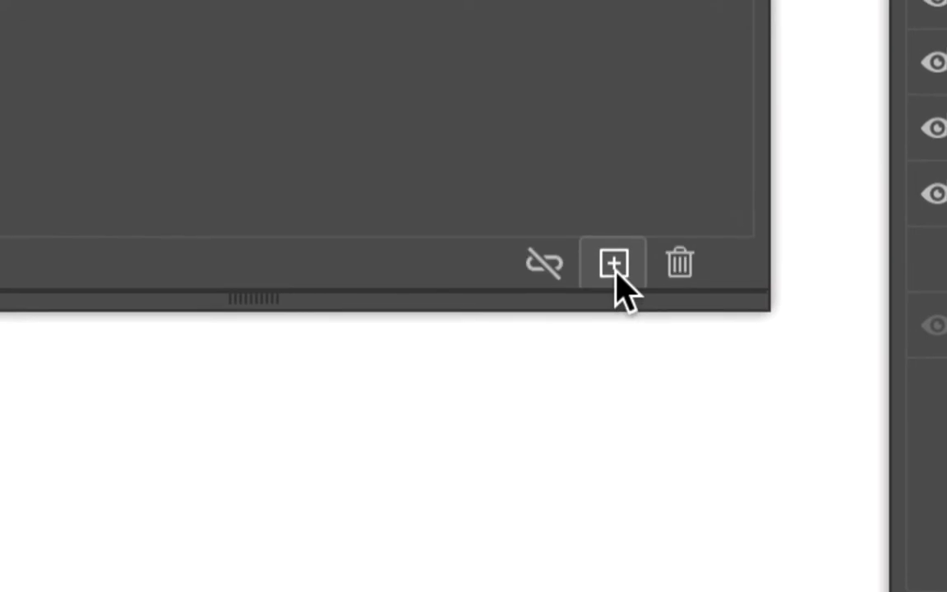
pyautogui.click(616, 271)
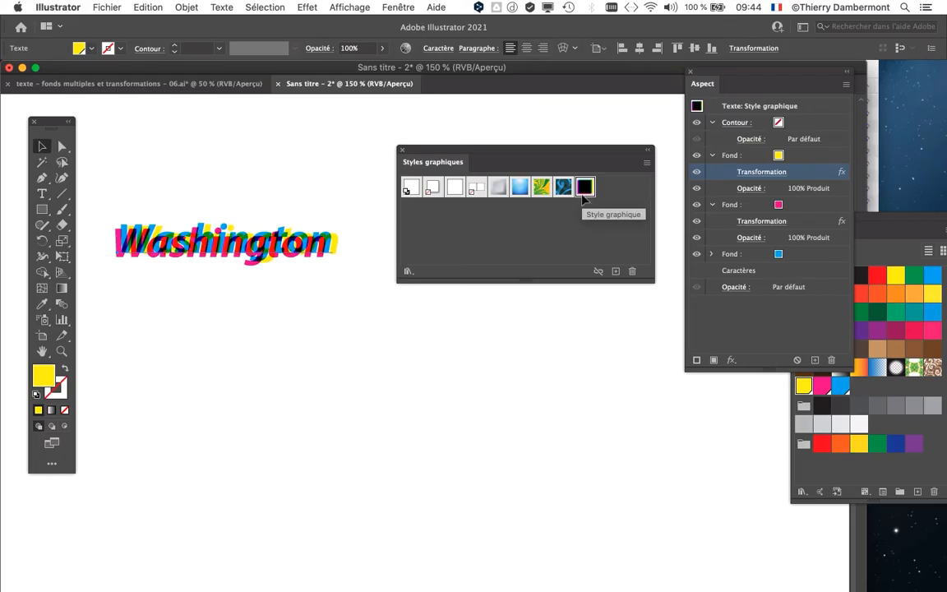
# Draw a small five-pointed star below the Washington text and apply the new offset-color graphic style to it
pyautogui.moveTo(552, 151); pyautogui.dragTo(670, 117)
pyautogui.click(42, 209)
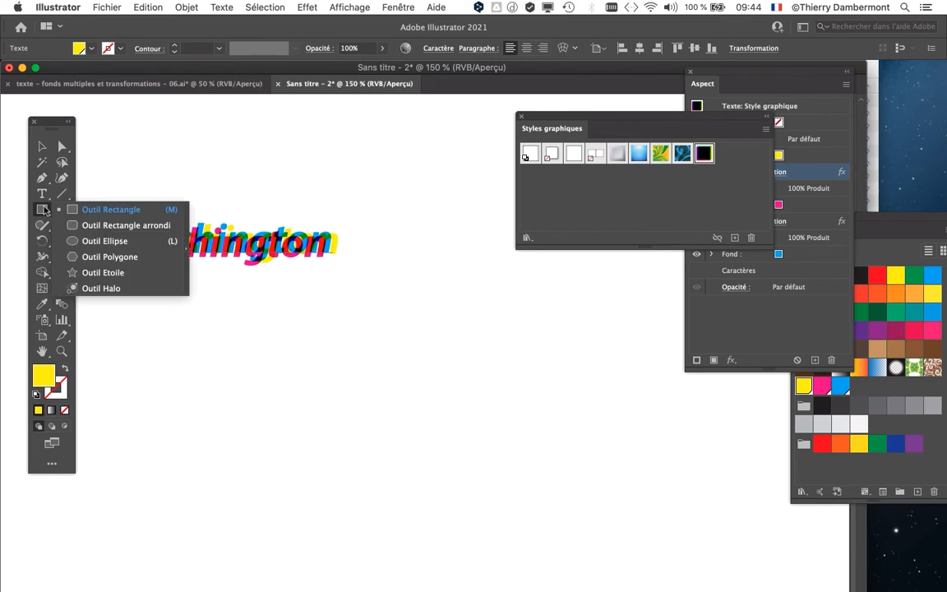
pyautogui.click(97, 272)
pyautogui.click(43, 211)
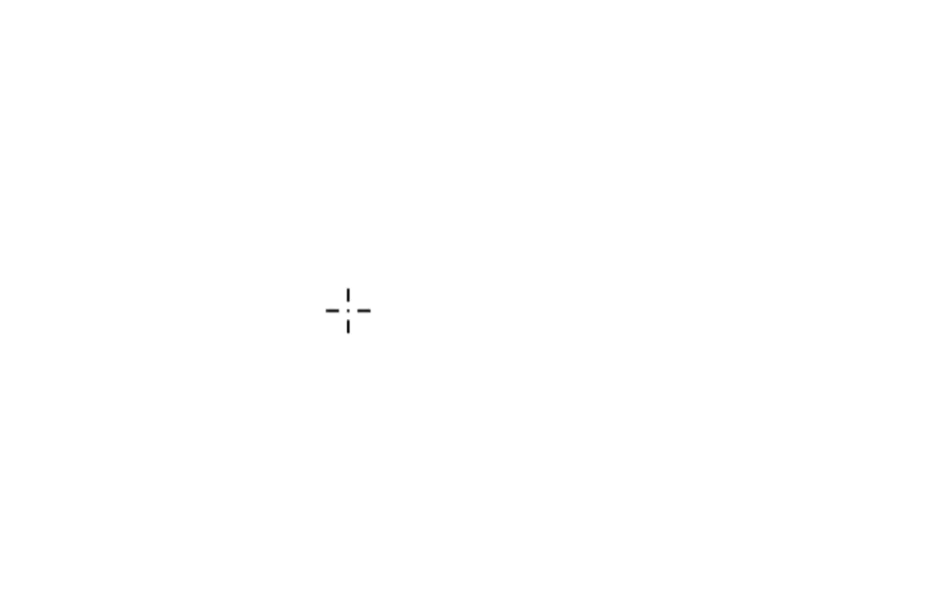
pyautogui.moveTo(309, 307); pyautogui.dragTo(367, 319)
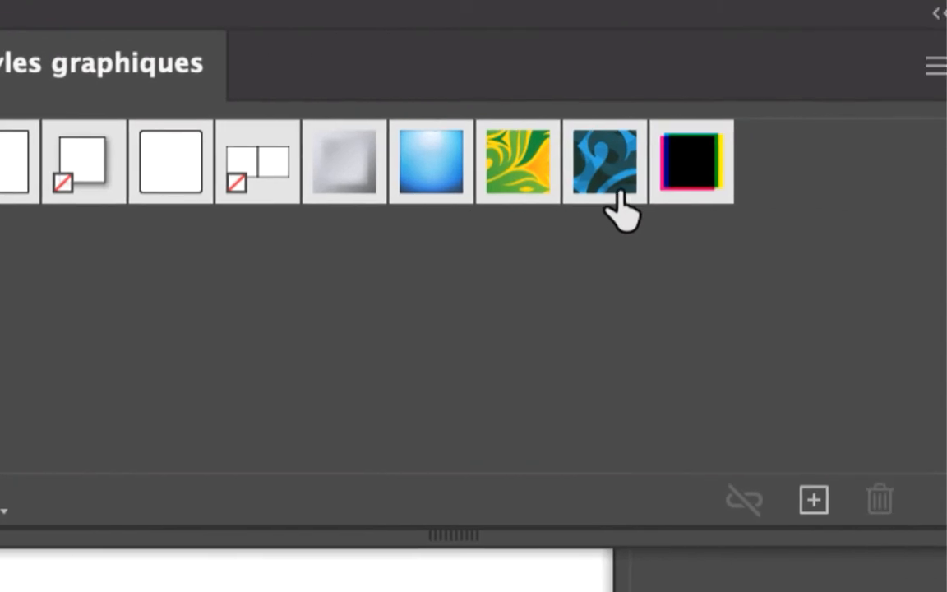
pyautogui.click(633, 164)
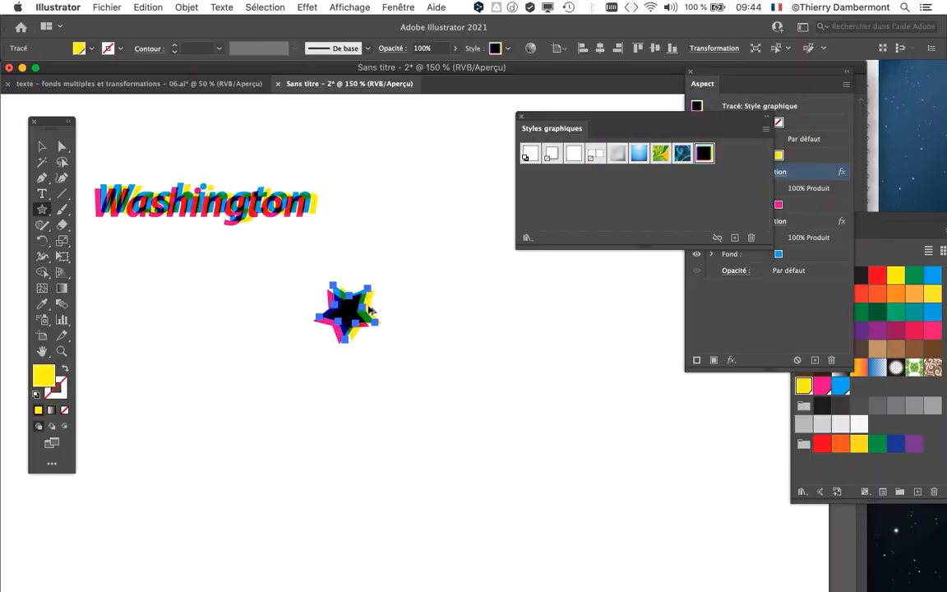
# Move the styled star up beside the end of the Washington text and deselect it
pyautogui.click(42, 145)
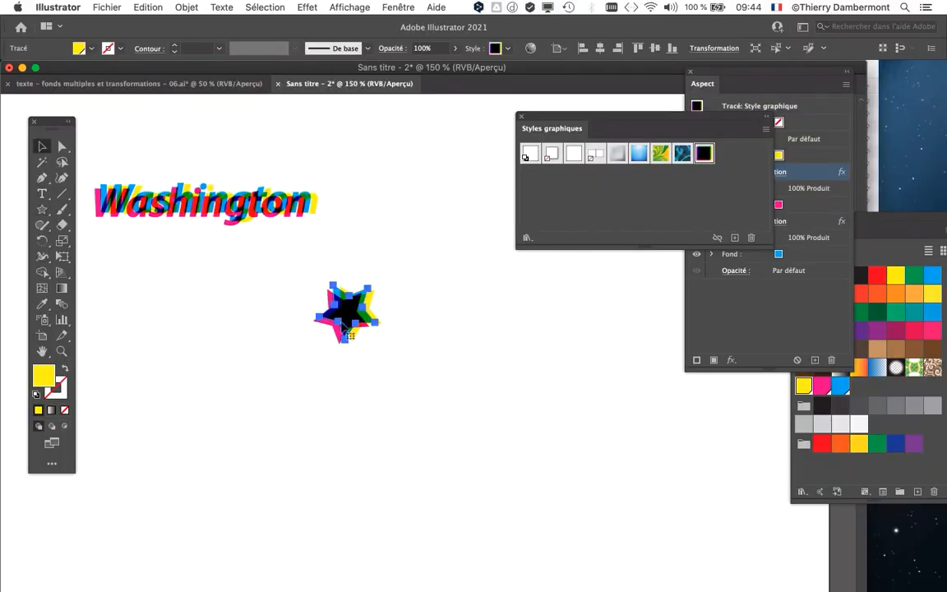
pyautogui.moveTo(352, 317); pyautogui.dragTo(361, 210)
pyautogui.click(355, 284)
pyautogui.press('super+plus')
pyautogui.press('super+plus')
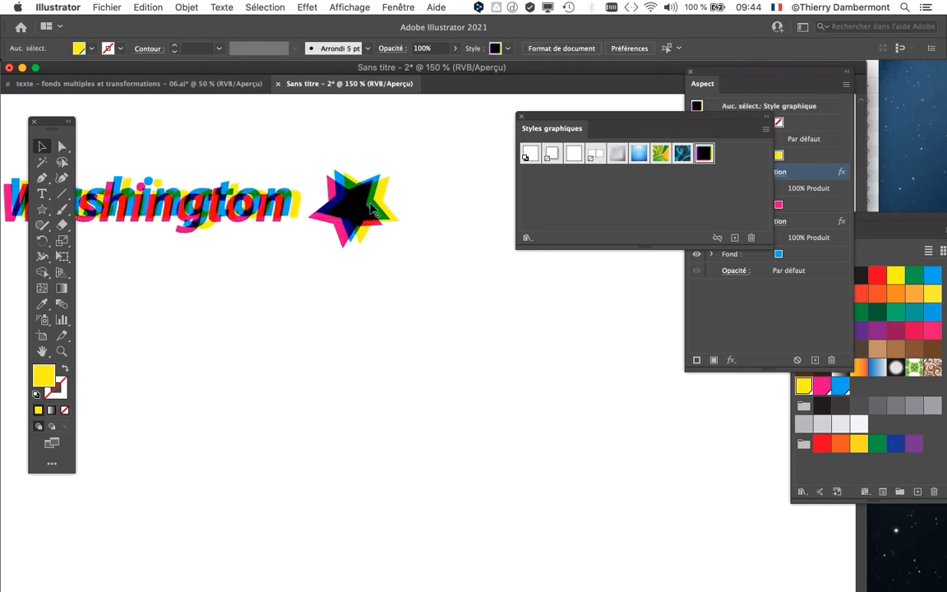
# Draw a large yellow eight-pointed star below the Washington text, adjusting its number of points and narrowing its branches
pyautogui.click(42, 210)
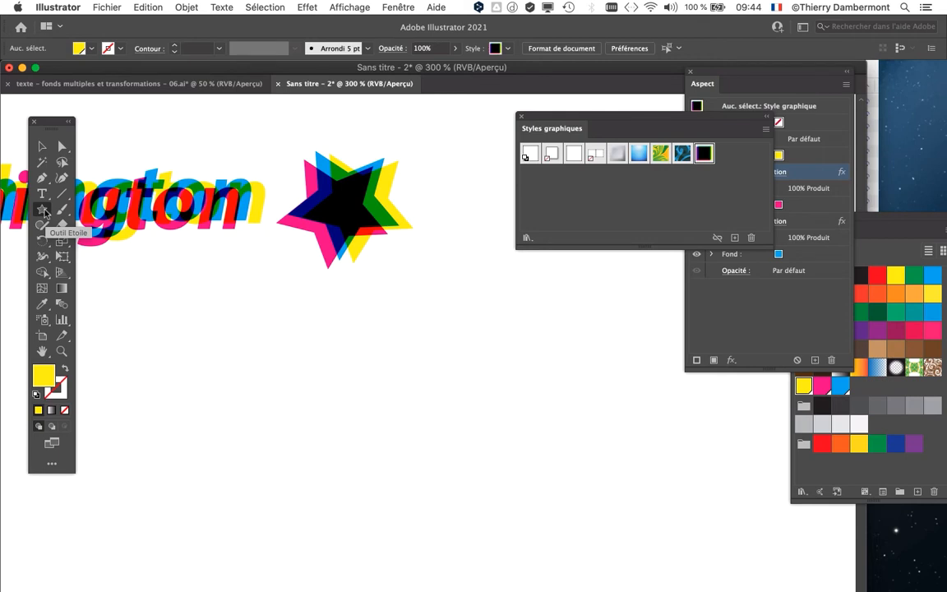
pyautogui.scroll(-5, 219, 327)
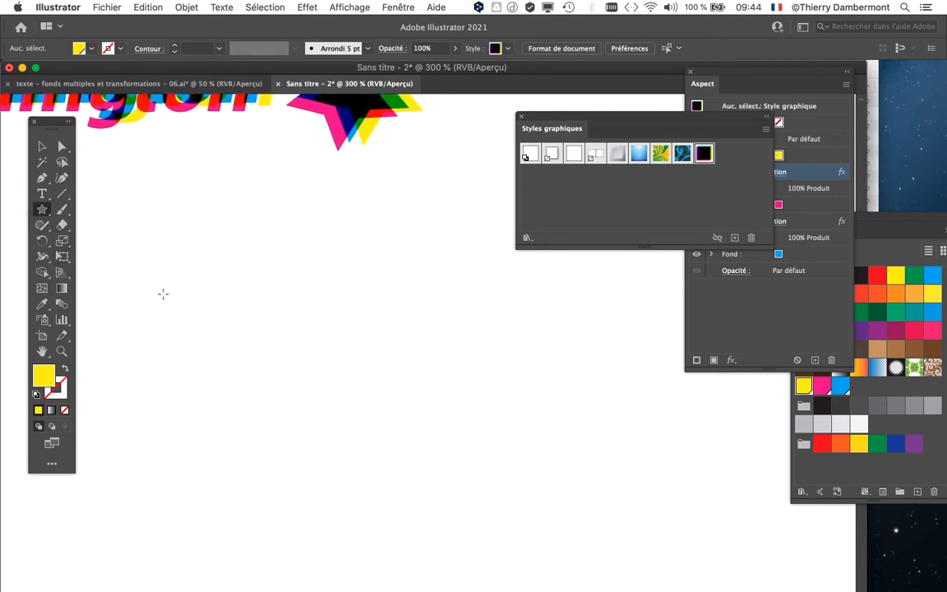
pyautogui.moveTo(279, 364)
pyautogui.mouseDown()
pyautogui.moveTo(344, 393)
pyautogui.moveTo(353, 382)
pyautogui.moveTo(474, 380)
pyautogui.moveTo(450, 378)
pyautogui.moveTo(296, 93)
pyautogui.moveTo(334, 245)
pyautogui.moveTo(489, 238)
pyautogui.moveTo(510, 382)
pyautogui.moveTo(461, 387)
pyautogui.moveTo(448, 318)
pyautogui.moveTo(434, 304)
pyautogui.mouseUp()
pyautogui.press('Up')
pyautogui.press('Up')
pyautogui.press('Up')
pyautogui.press('Down')
pyautogui.press('Down')
pyautogui.press('Down')
pyautogui.press('Down')
pyautogui.press('Down')
pyautogui.press('Up')
pyautogui.press('Down')
pyautogui.press('Up')
pyautogui.press('Up')
pyautogui.press('Up')
pyautogui.press('Up')
pyautogui.press('Up')
pyautogui.press('Up')
pyautogui.press('Up')
pyautogui.press('Up')
pyautogui.press('Up')
pyautogui.press('Up')
pyautogui.press('Up')
pyautogui.press('Down')
pyautogui.press('Down')
pyautogui.press('Down')
pyautogui.press('Down')
pyautogui.press('Down')
pyautogui.press('Down')
pyautogui.press('Down')
pyautogui.press('Down')
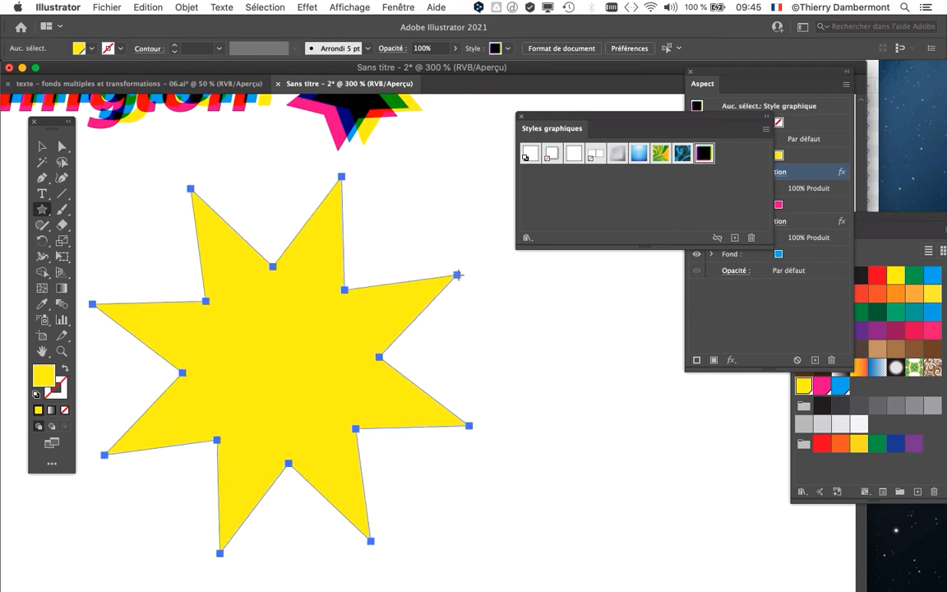
pyautogui.moveTo(458, 275)
pyautogui.mouseDown()
pyautogui.moveTo(504, 266)
pyautogui.moveTo(448, 284)
pyautogui.moveTo(511, 262)
pyautogui.moveTo(414, 297)
pyautogui.moveTo(528, 266)
pyautogui.moveTo(349, 269)
pyautogui.moveTo(405, 314)
pyautogui.moveTo(534, 274)
pyautogui.moveTo(444, 300)
pyautogui.moveTo(393, 332)
pyautogui.moveTo(533, 288)
pyautogui.moveTo(387, 277)
pyautogui.moveTo(562, 288)
pyautogui.moveTo(458, 313)
pyautogui.moveTo(363, 318)
pyautogui.moveTo(351, 351)
pyautogui.moveTo(444, 323)
pyautogui.moveTo(414, 343)
pyautogui.moveTo(360, 354)
pyautogui.moveTo(482, 330)
pyautogui.moveTo(388, 363)
pyautogui.moveTo(418, 352)
pyautogui.moveTo(412, 279)
pyautogui.moveTo(581, 296)
pyautogui.moveTo(388, 283)
pyautogui.moveTo(333, 314)
pyautogui.moveTo(401, 317)
pyautogui.moveTo(422, 300)
pyautogui.mouseUp()
pyautogui.press('shift')
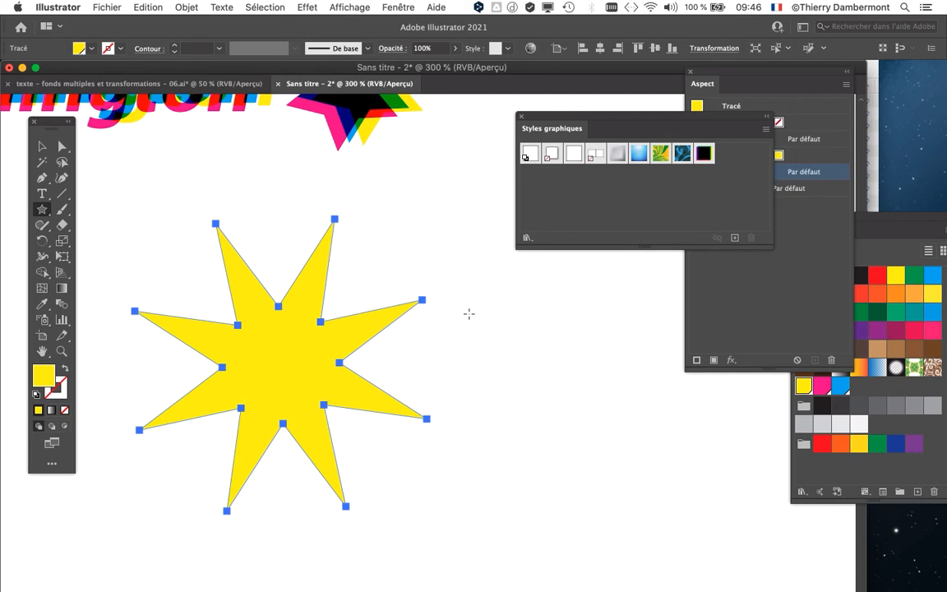
# Draw a yellow three-pointed star to the right of the eight-pointed one
pyautogui.hscroll(8, 473, 333)
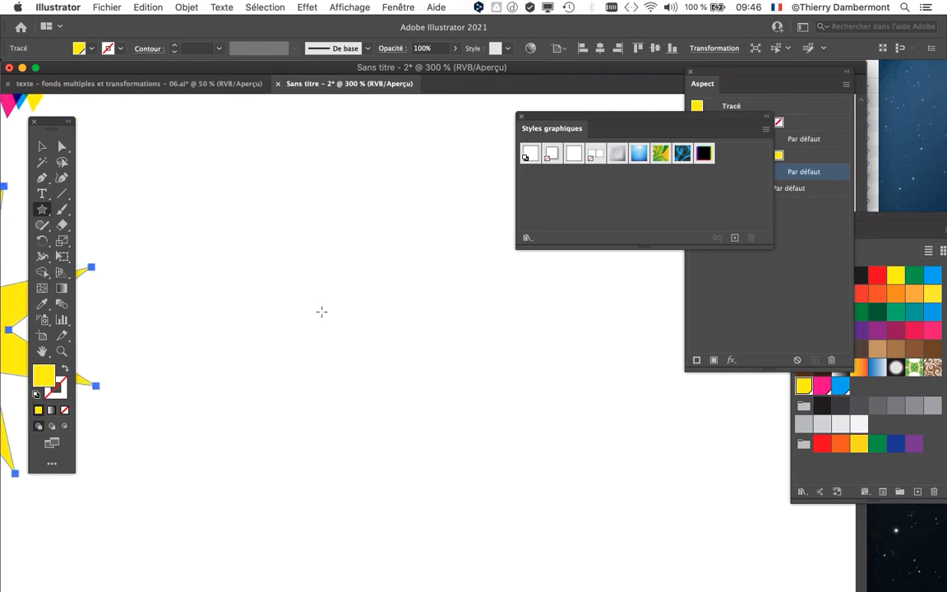
pyautogui.moveTo(322, 311)
pyautogui.mouseDown()
pyautogui.moveTo(411, 333)
pyautogui.moveTo(417, 329)
pyautogui.moveTo(393, 334)
pyautogui.moveTo(473, 311)
pyautogui.moveTo(371, 327)
pyautogui.moveTo(533, 307)
pyautogui.moveTo(346, 313)
pyautogui.moveTo(429, 315)
pyautogui.moveTo(501, 309)
pyautogui.moveTo(477, 307)
pyautogui.moveTo(499, 300)
pyautogui.moveTo(374, 312)
pyautogui.moveTo(539, 295)
pyautogui.moveTo(482, 300)
pyautogui.mouseUp()
pyautogui.press('Down')
pyautogui.press('Down')
pyautogui.press('Down')
pyautogui.press('Down')
pyautogui.press('Down')
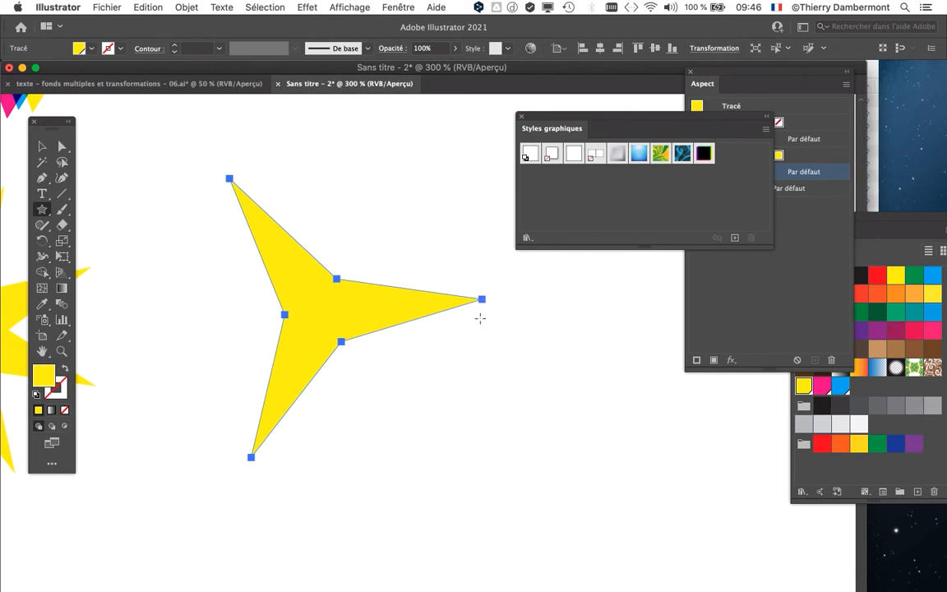
# Move the Styles graphiques panel clear of the artwork and shift the eight-pointed star left beneath the Washington text
pyautogui.scroll(-1, 480, 318)
pyautogui.scroll(-1, 479, 319)
pyautogui.moveTo(278, 251); pyautogui.dragTo(461, 315)
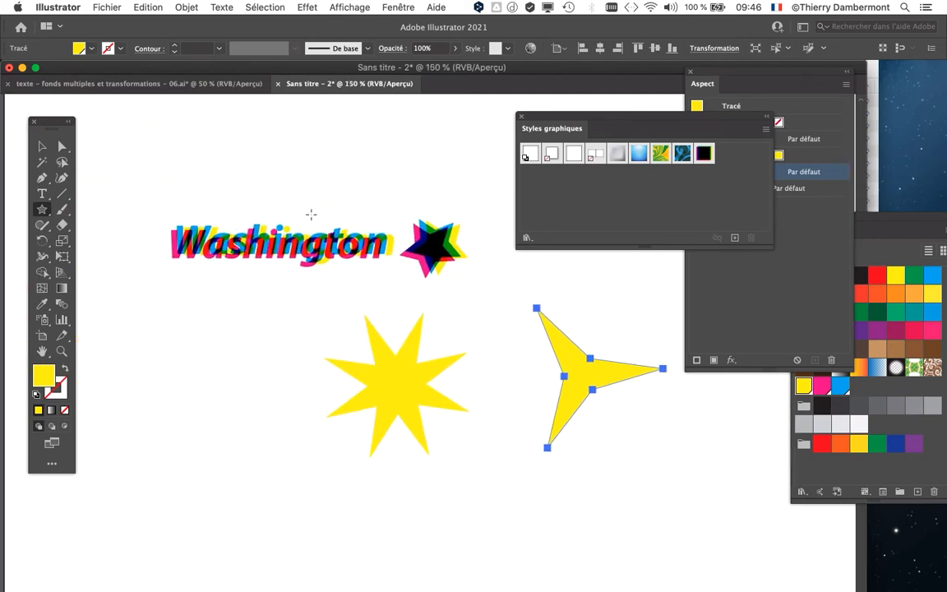
pyautogui.scroll(2, 311, 214)
pyautogui.scroll(1, 380, 281)
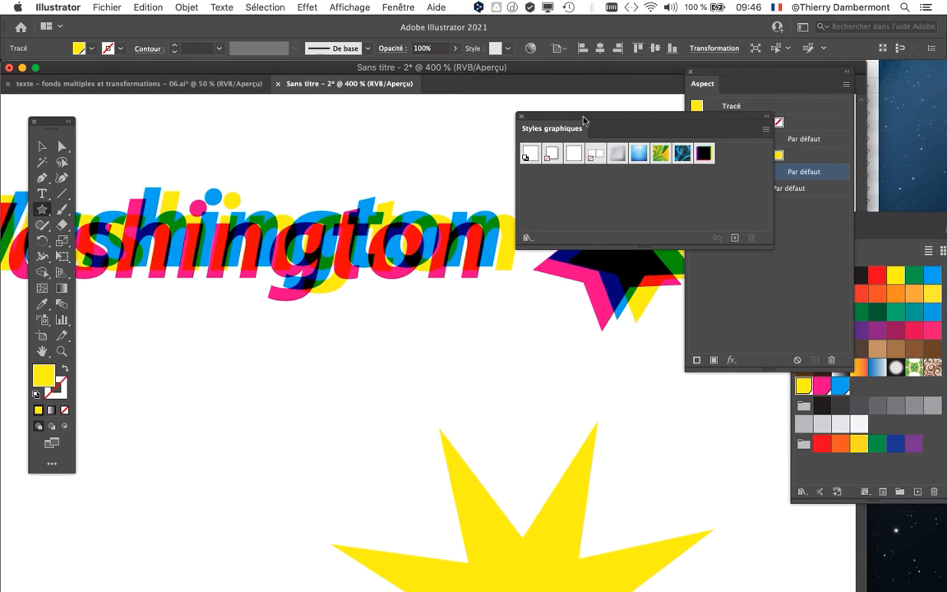
pyautogui.moveTo(583, 121); pyautogui.dragTo(307, 144)
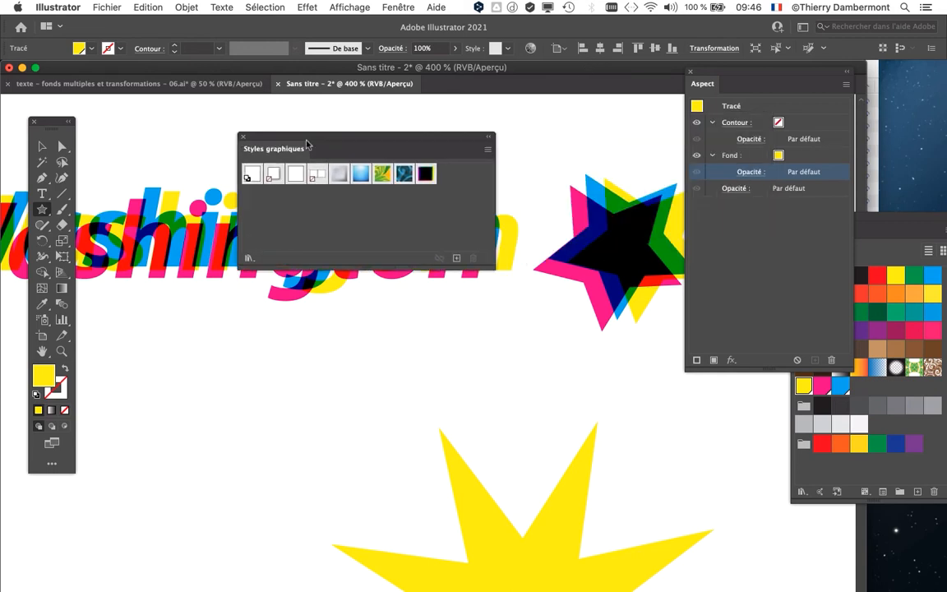
pyautogui.click(305, 363)
pyautogui.scroll(-3, 439, 380)
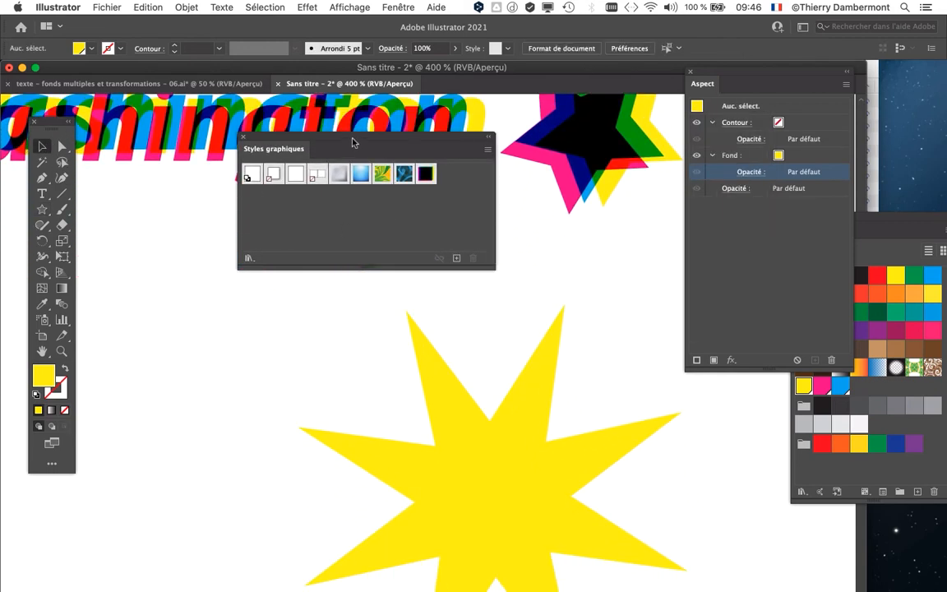
pyautogui.moveTo(352, 143); pyautogui.dragTo(272, 150)
pyautogui.press('super+minus')
pyautogui.press('super+minus')
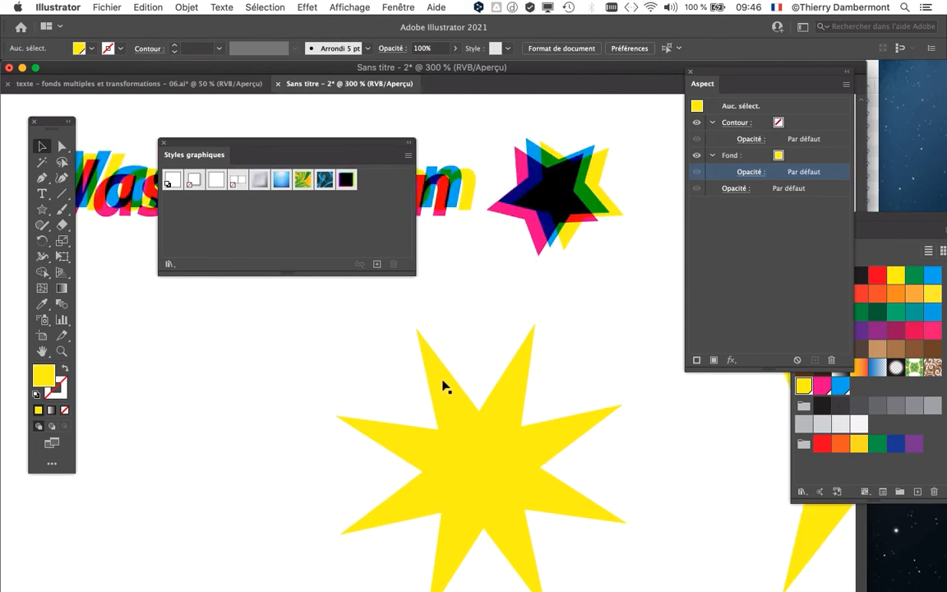
pyautogui.moveTo(441, 427); pyautogui.dragTo(448, 357)
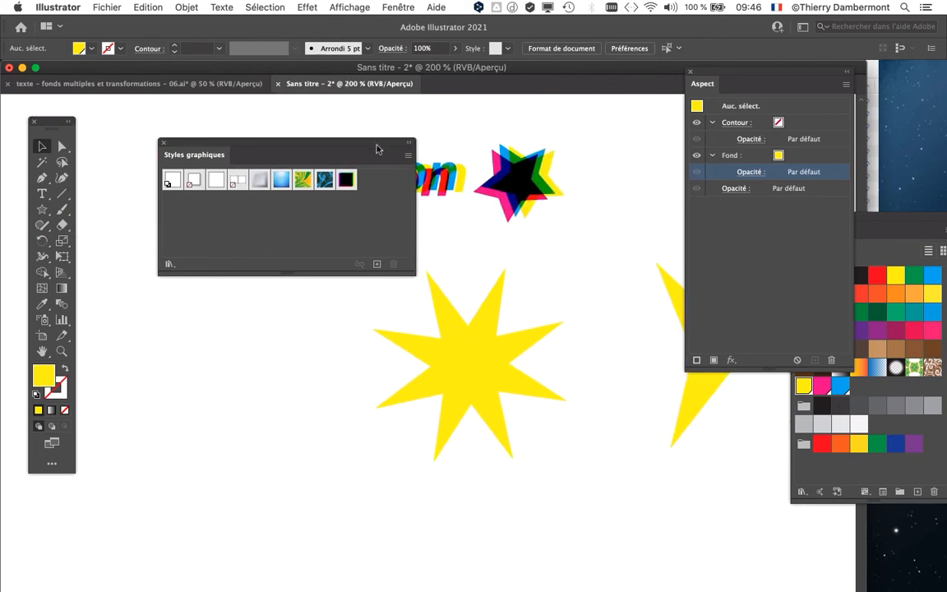
pyautogui.moveTo(377, 148); pyautogui.dragTo(314, 501)
pyautogui.click(460, 370)
pyautogui.moveTo(460, 370); pyautogui.dragTo(227, 351)
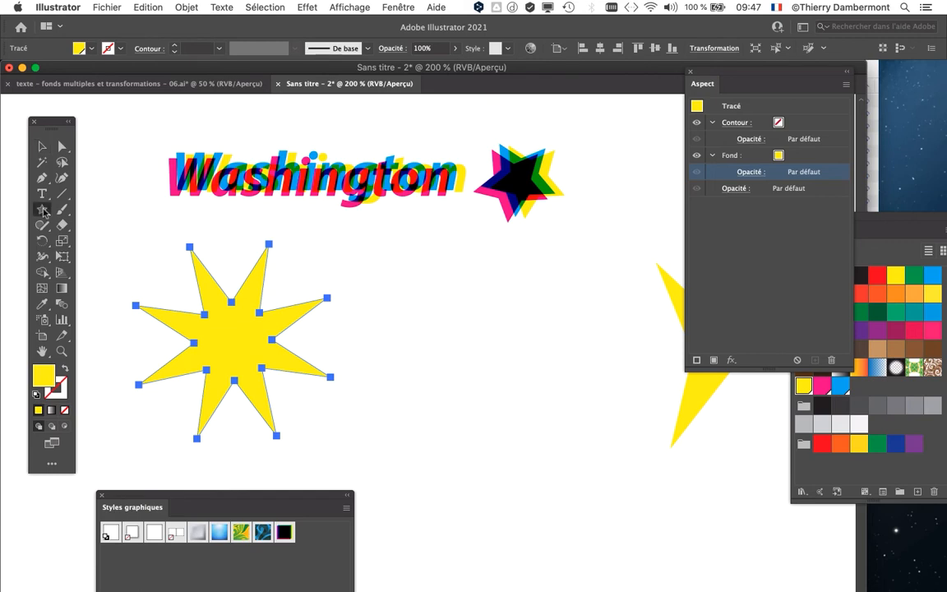
# Draw a wide rectangle overlapping the right part of the eight-pointed star and fill it with blue
pyautogui.moveTo(44, 212); pyautogui.dragTo(98, 210)
pyautogui.moveTo(467, 306)
pyautogui.mouseDown()
pyautogui.moveTo(218, 415)
pyautogui.moveTo(229, 417)
pyautogui.mouseUp()
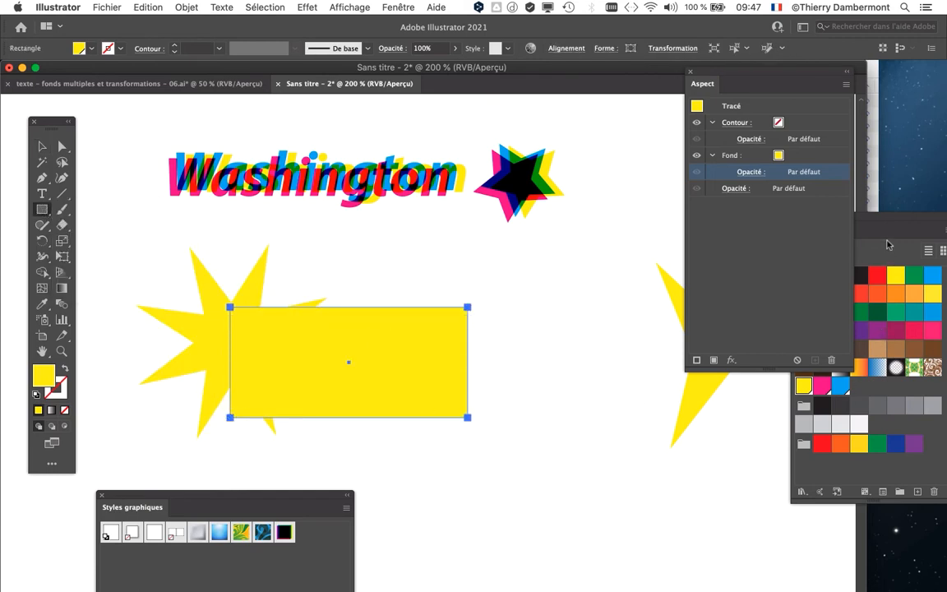
pyautogui.click(930, 278)
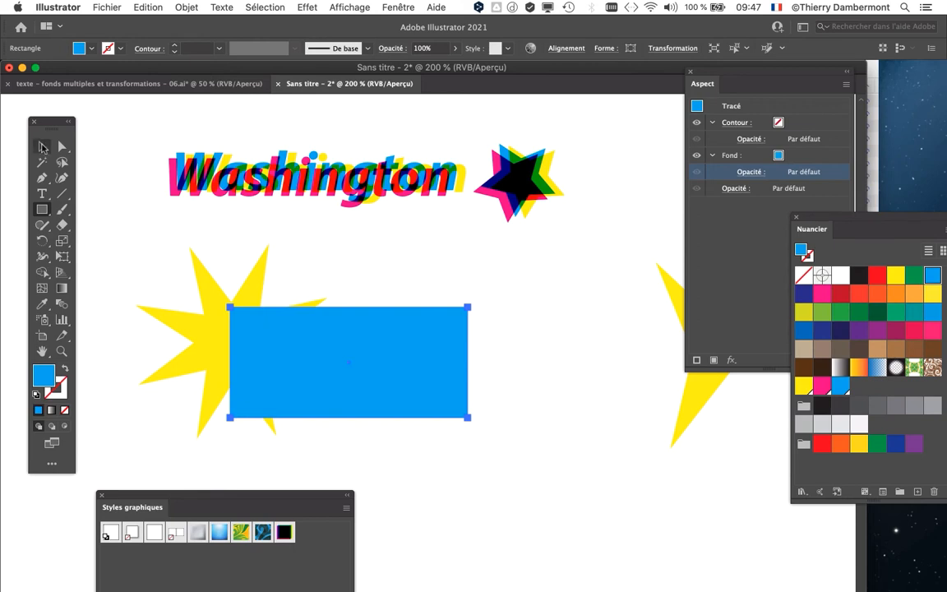
pyautogui.click(42, 146)
# Examine the Washington text and its Aspect entries in the document texte - fonds multiples et transformations - 06.ai
pyautogui.scroll(2, 256, 356)
pyautogui.moveTo(201, 273); pyautogui.dragTo(274, 273)
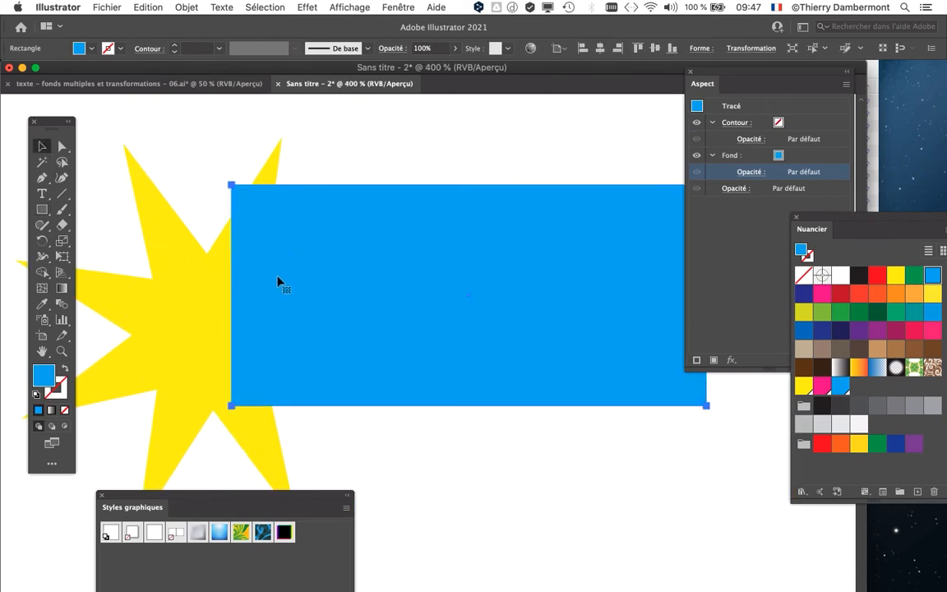
pyautogui.click(172, 85)
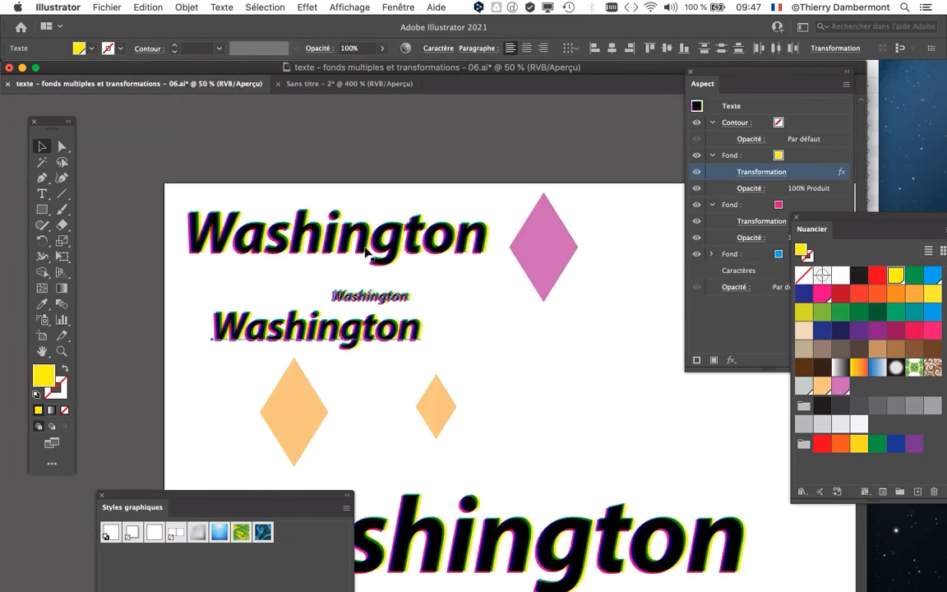
pyautogui.scroll(3, 338, 260)
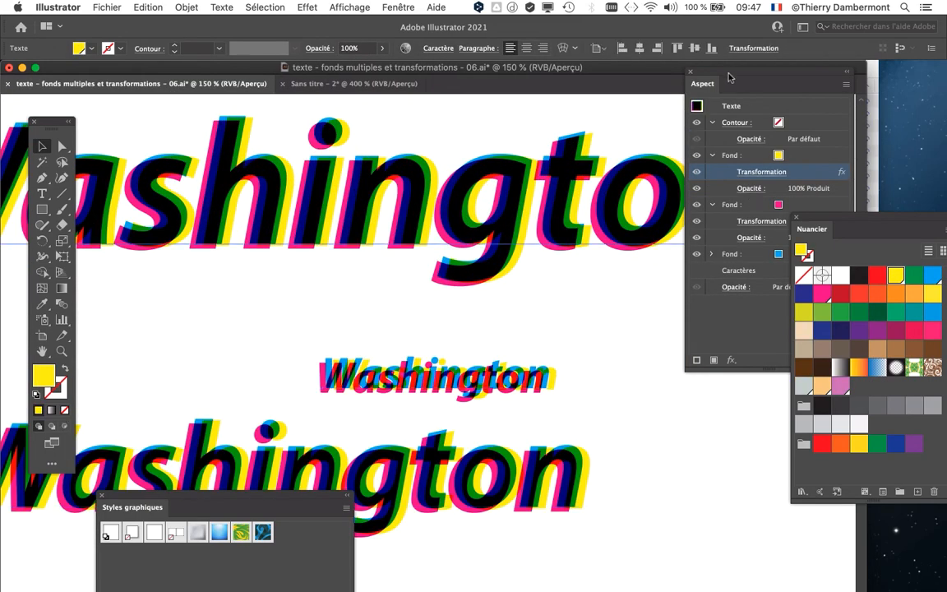
pyautogui.moveTo(728, 77); pyautogui.dragTo(548, 110)
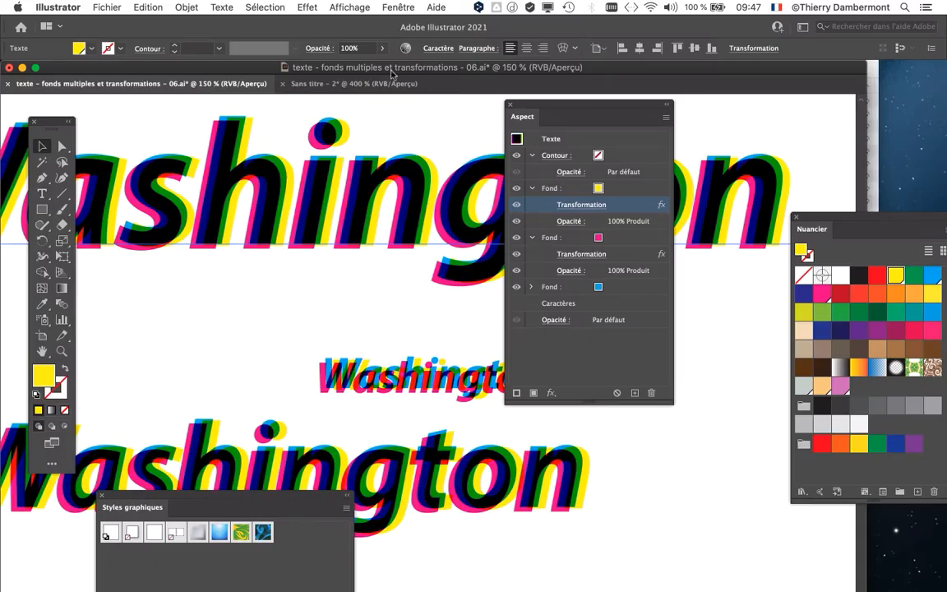
# Return to the Sans titre - 2 document and place the Aspect panel beside the blue rectangle
pyautogui.click(366, 85)
pyautogui.moveTo(547, 117); pyautogui.dragTo(760, 124)
pyautogui.moveTo(460, 230); pyautogui.dragTo(369, 274)
pyautogui.moveTo(414, 300); pyautogui.dragTo(566, 234)
pyautogui.moveTo(536, 268); pyautogui.dragTo(522, 359)
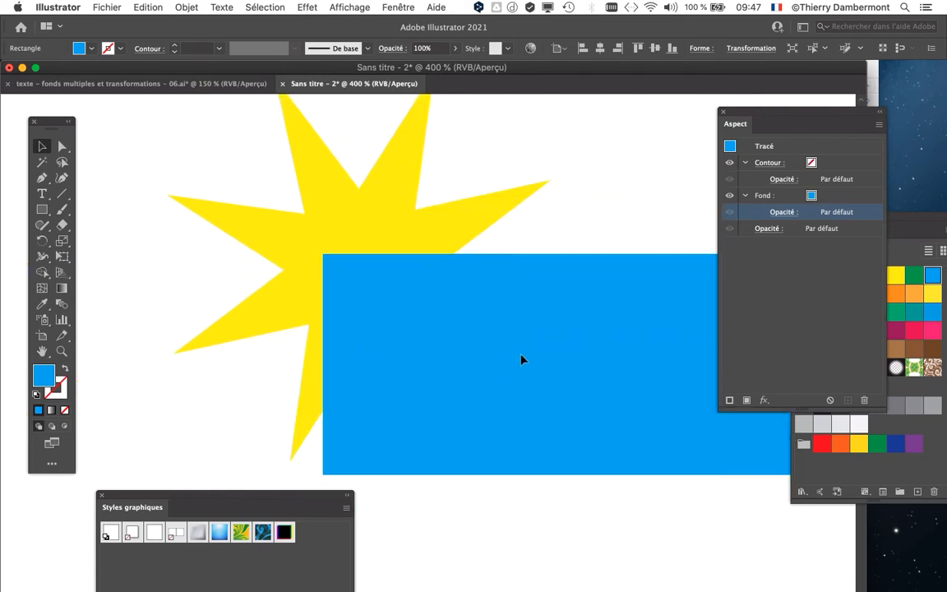
pyautogui.moveTo(531, 267); pyautogui.dragTo(264, 191)
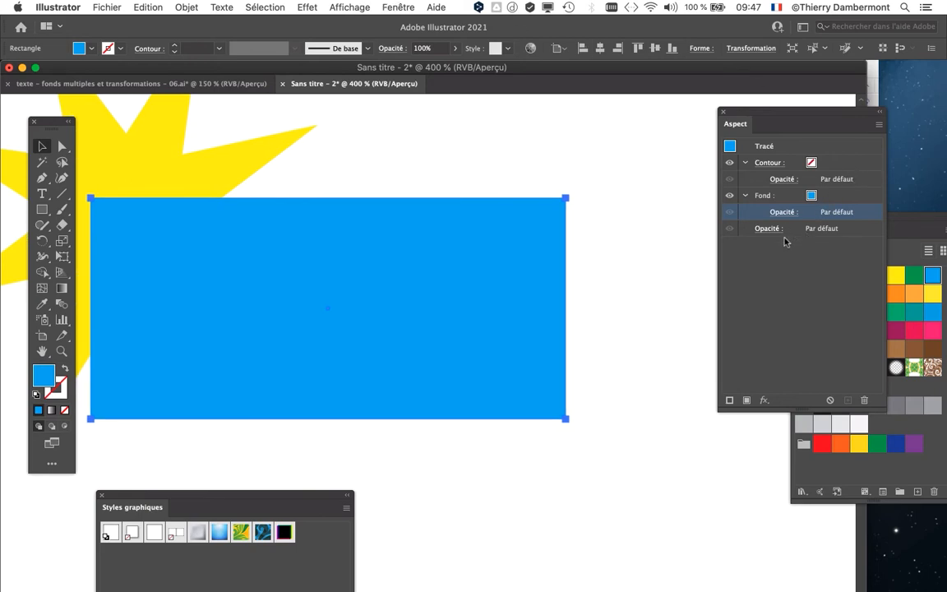
pyautogui.moveTo(766, 119); pyautogui.dragTo(637, 128)
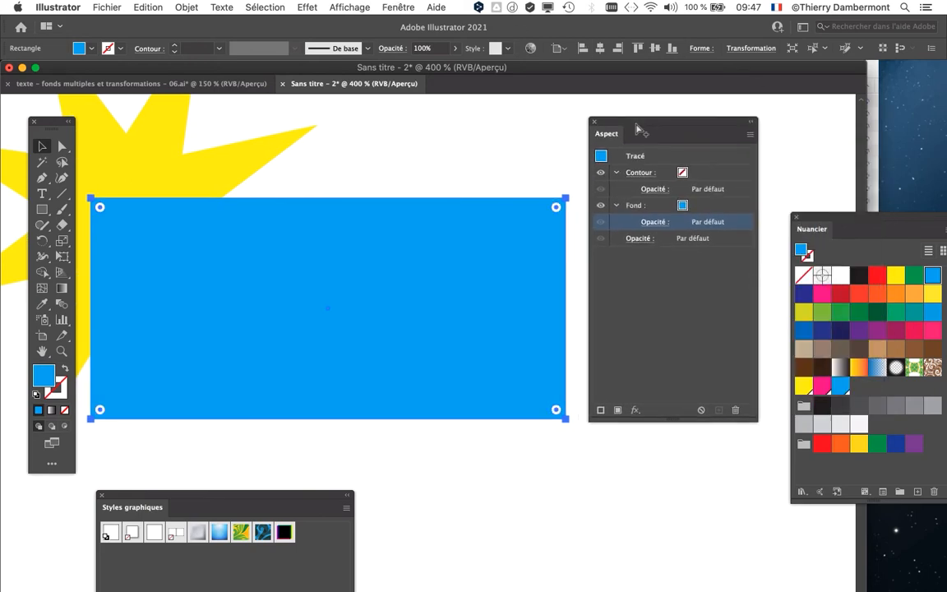
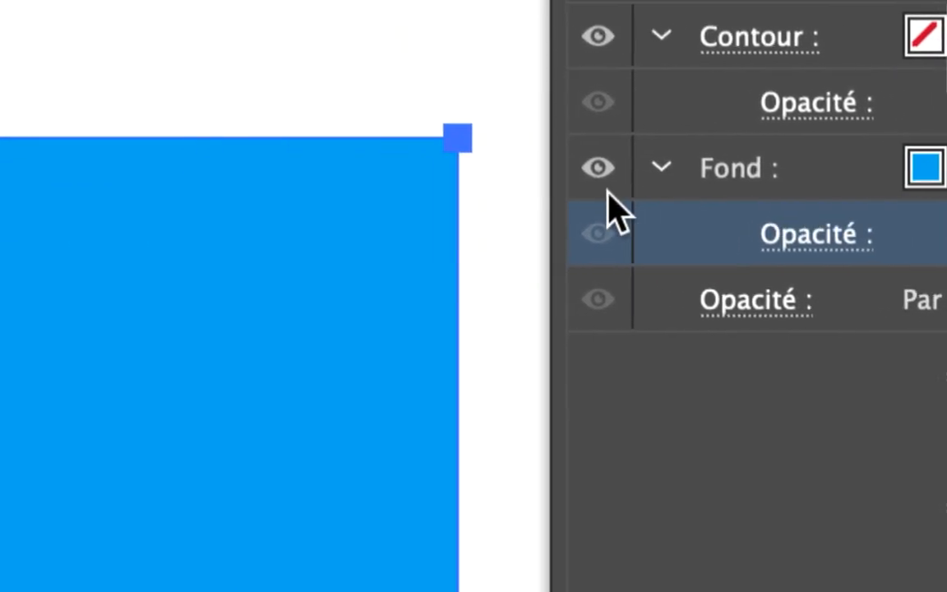
# Collapse the blue rectangle's Contour and Fond entries and set its overall blending mode to Produit at 100% opacity
pyautogui.click(622, 189)
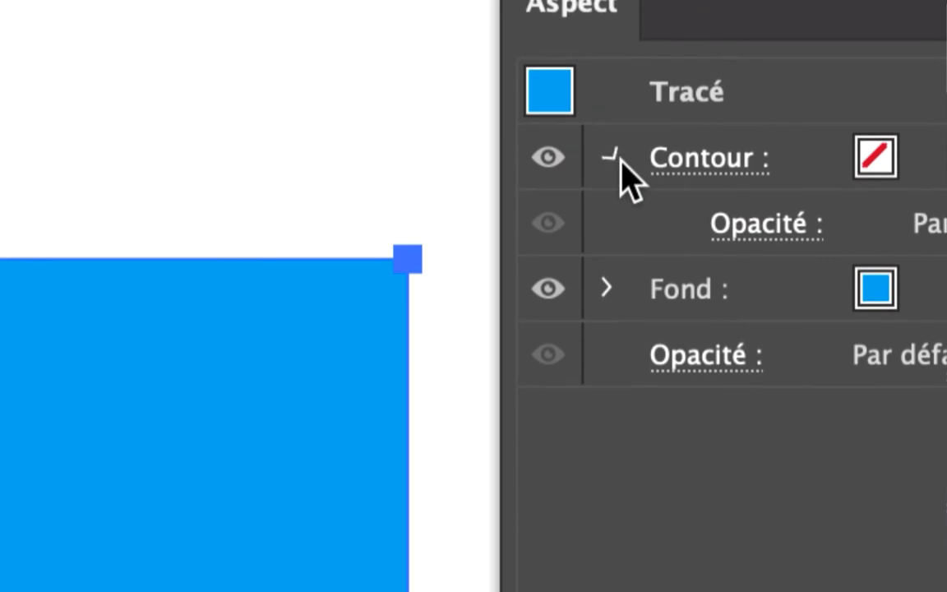
pyautogui.click(625, 55)
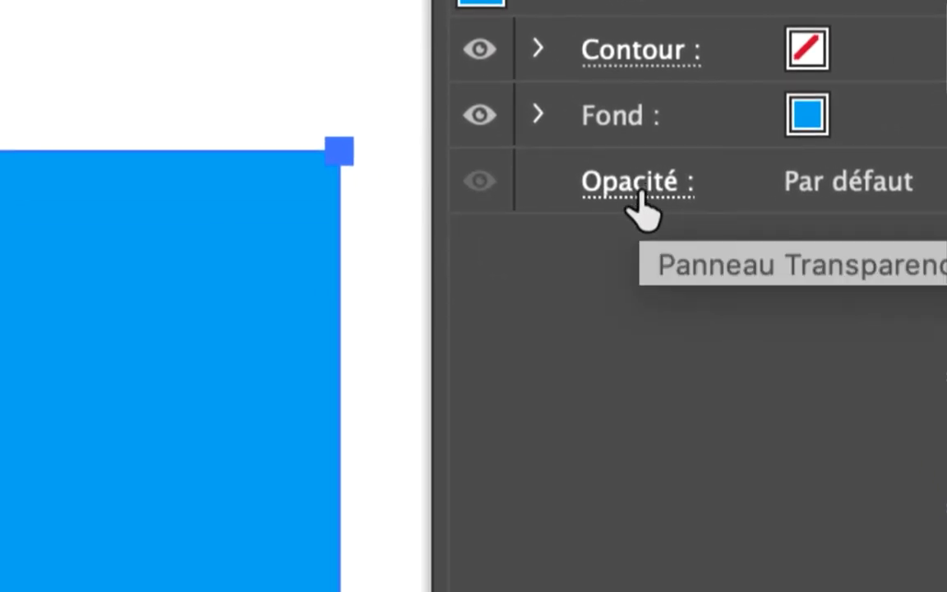
pyautogui.click(640, 201)
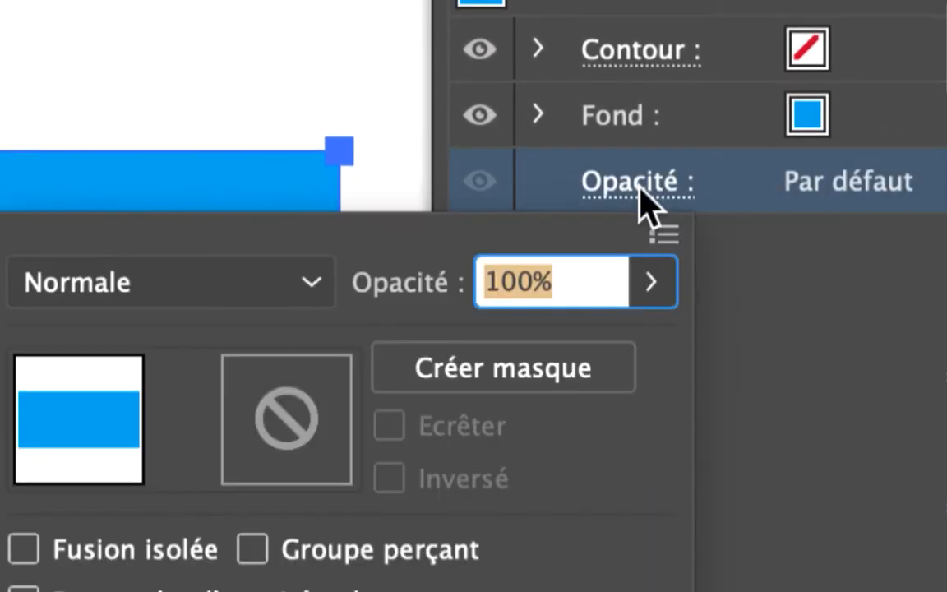
pyautogui.click(232, 292)
pyautogui.click(526, 286)
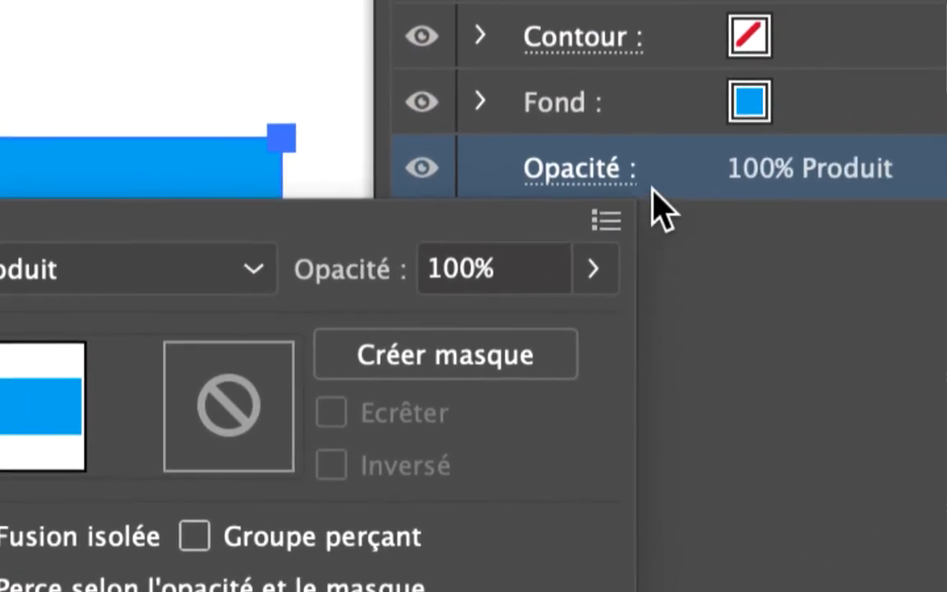
pyautogui.click(691, 173)
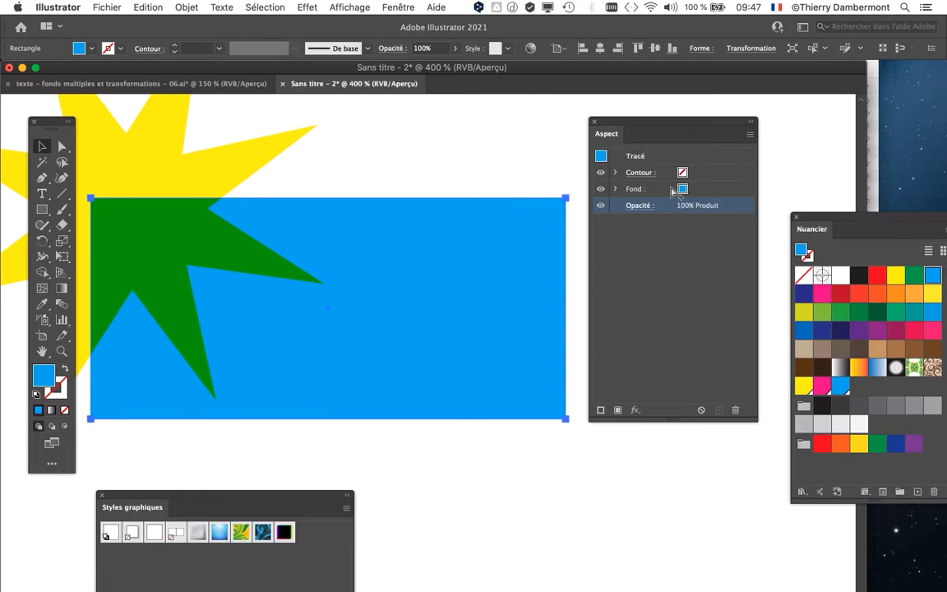
# Shift the blue rectangle slightly right over the yellow star and give it a 4 mm stroke
pyautogui.moveTo(423, 241); pyautogui.dragTo(608, 245)
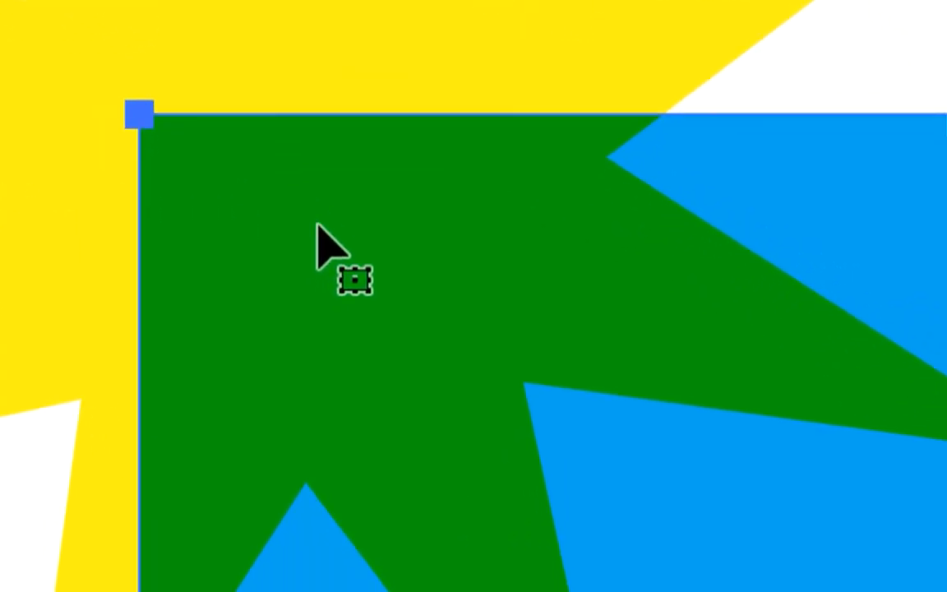
pyautogui.moveTo(342, 226); pyautogui.dragTo(554, 170)
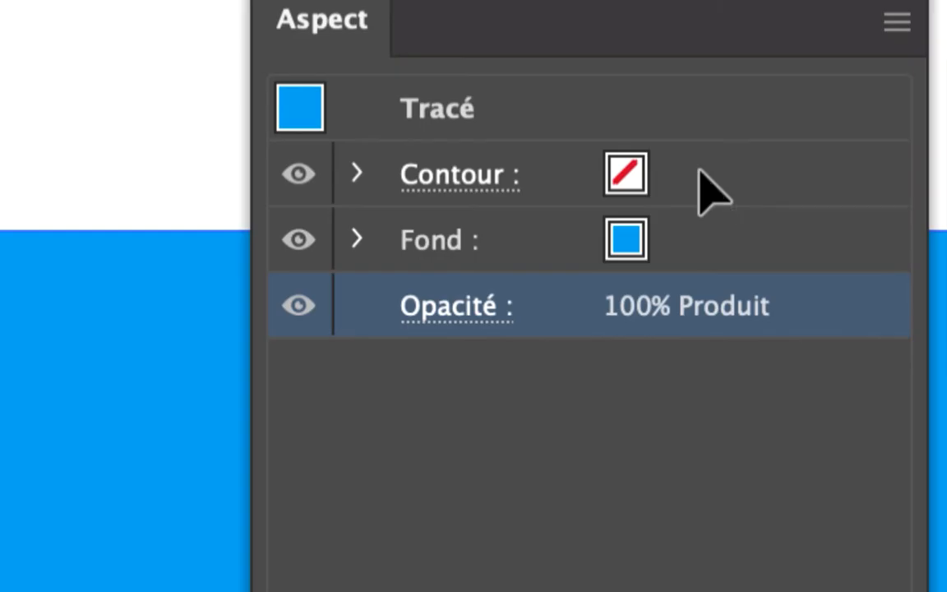
pyautogui.click(697, 174)
pyautogui.click(676, 174)
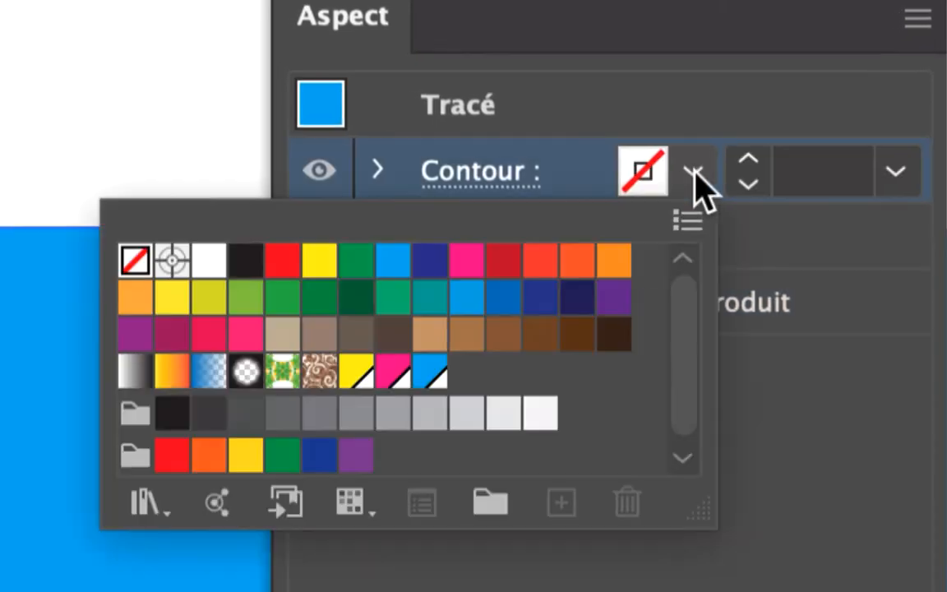
pyautogui.click(740, 169)
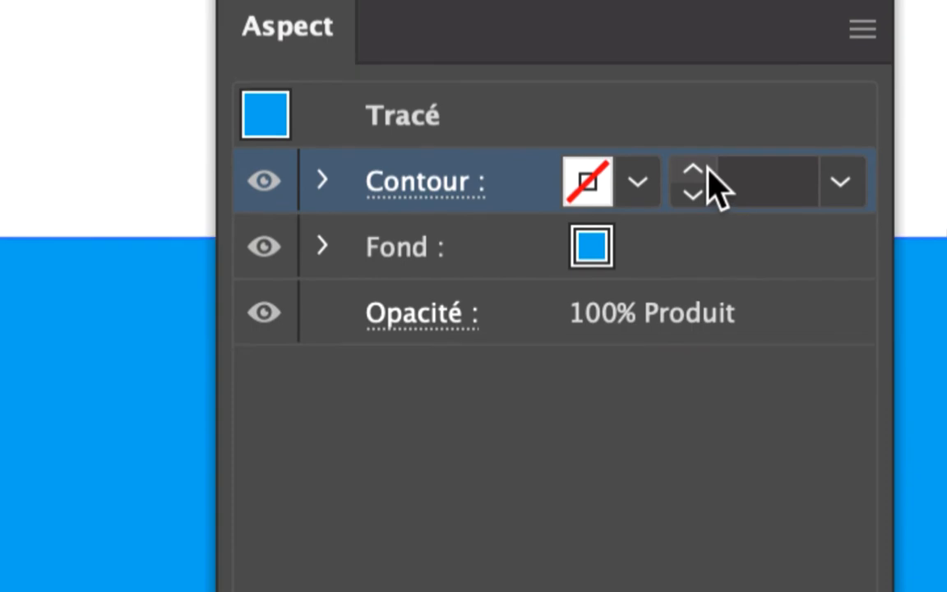
pyautogui.click(694, 169)
pyautogui.click(695, 169)
pyautogui.click(694, 169)
pyautogui.click(694, 170)
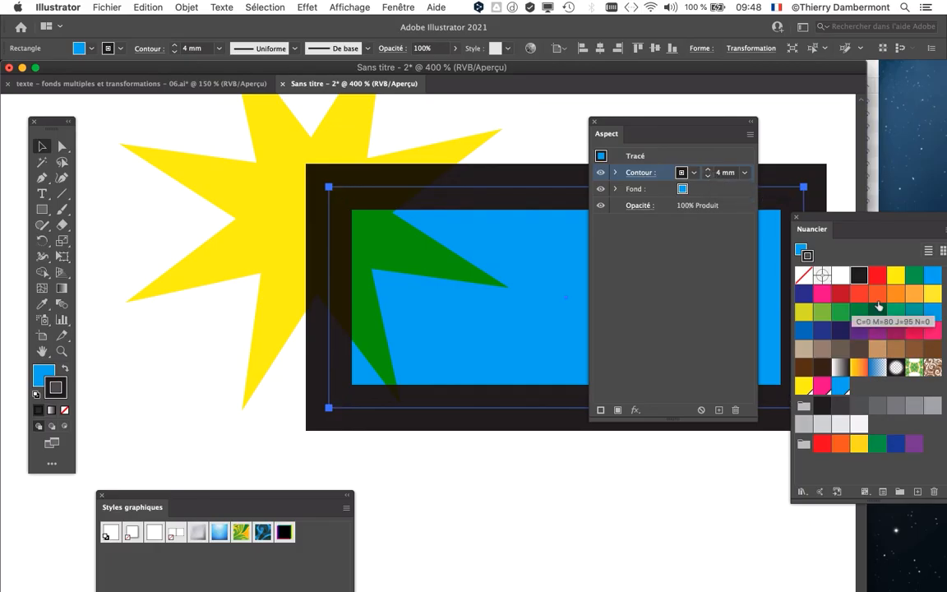
# Try red, cyan, orange, yellow and teal on the rectangle's stroke, then settle on light brown
pyautogui.click(846, 298)
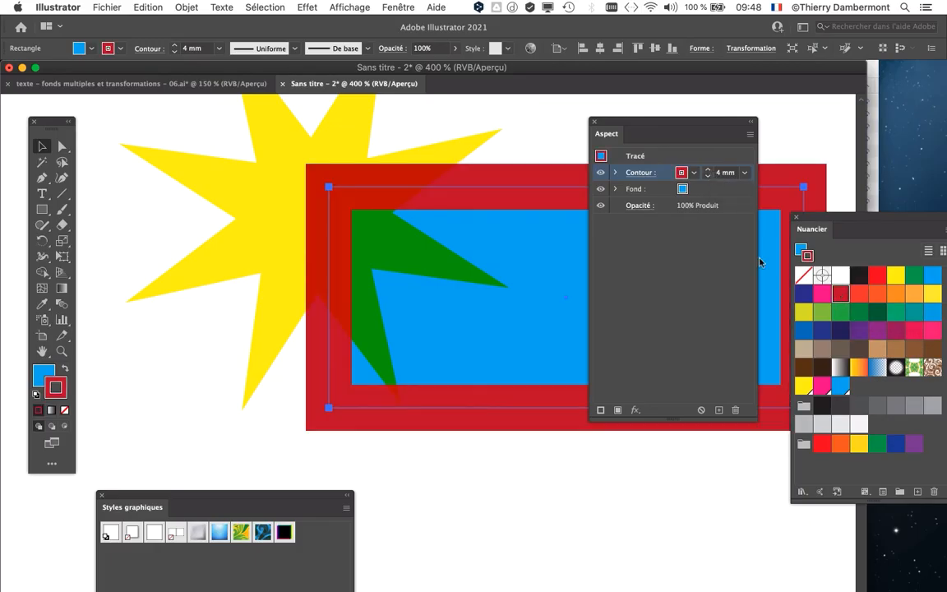
pyautogui.click(932, 277)
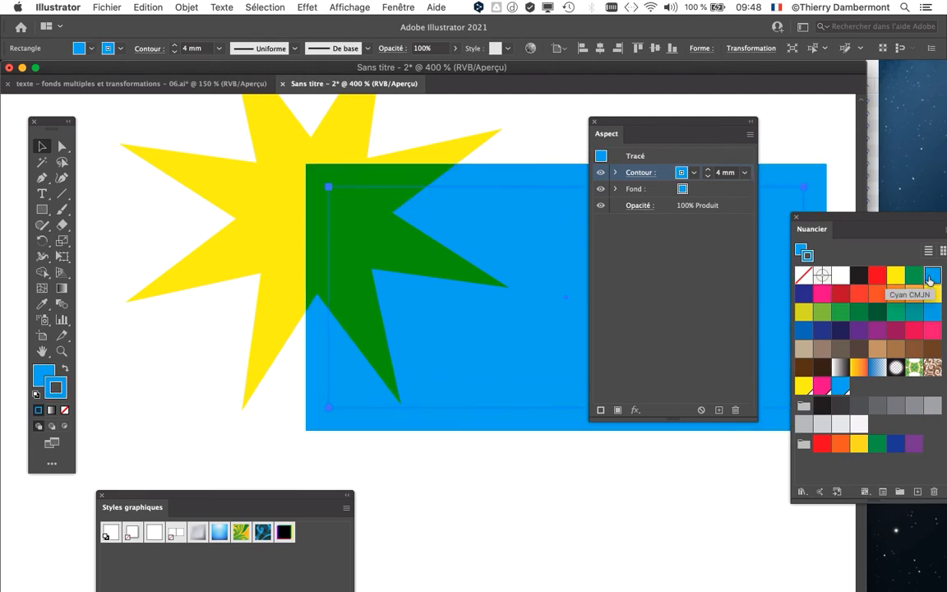
pyautogui.click(917, 280)
pyautogui.click(914, 296)
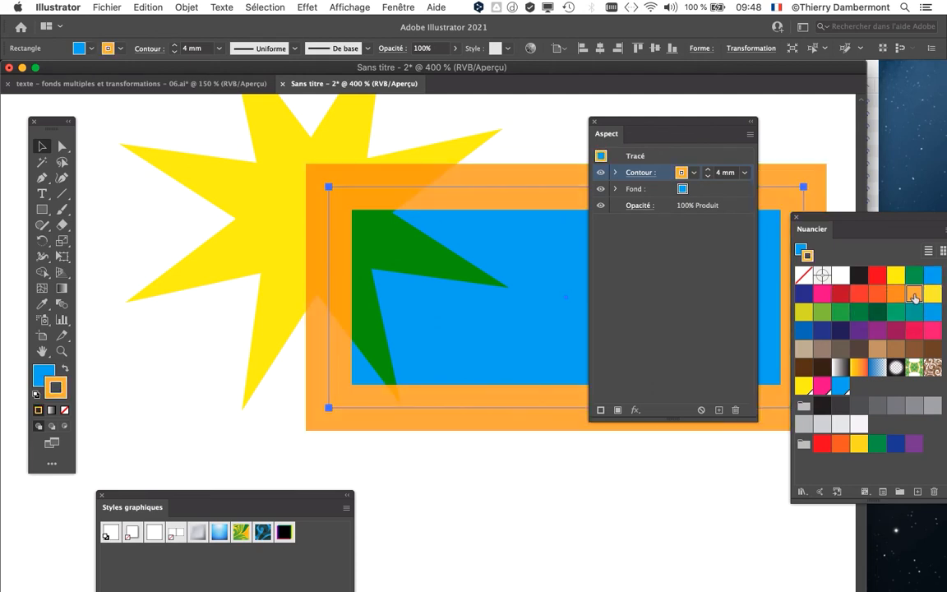
pyautogui.click(927, 293)
pyautogui.click(920, 311)
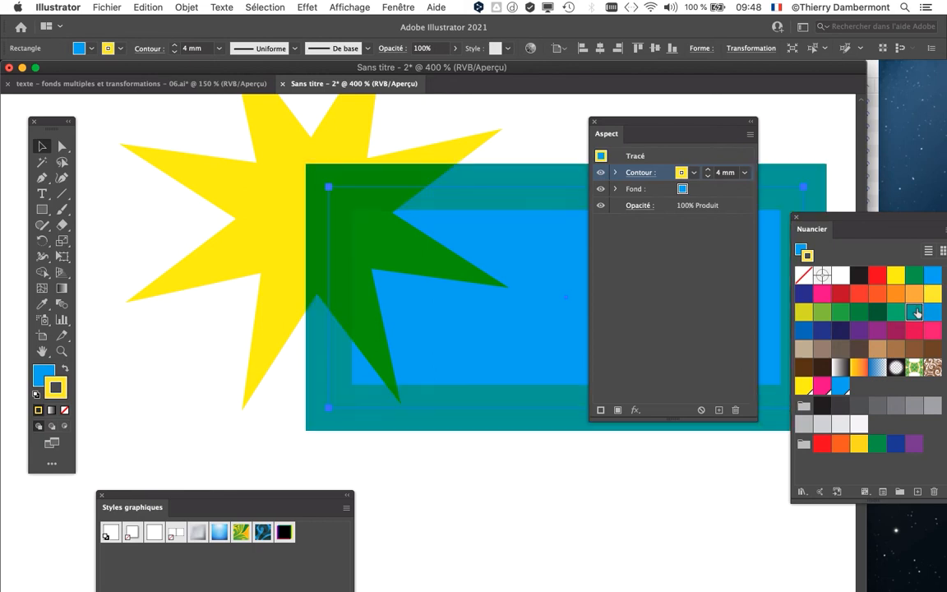
pyautogui.click(932, 312)
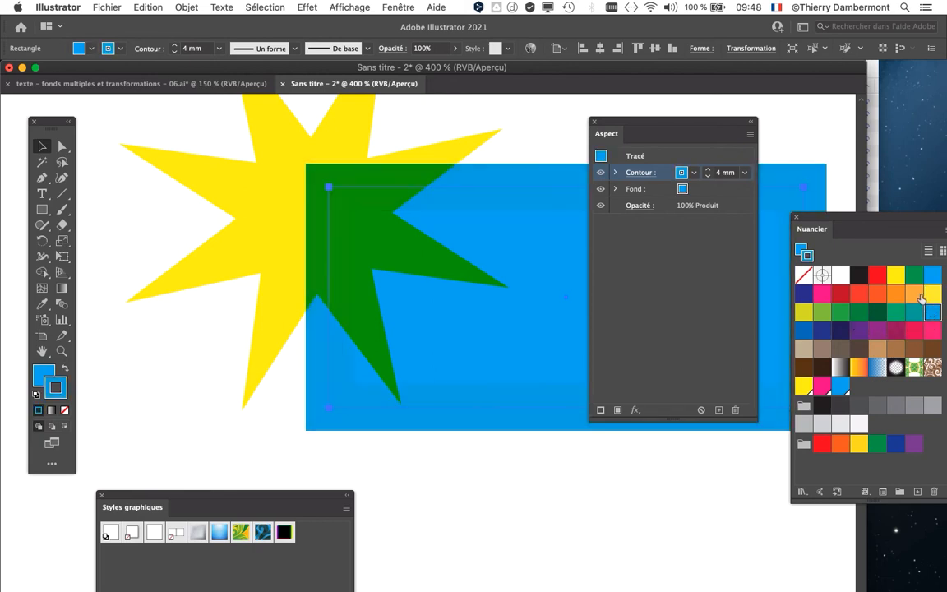
pyautogui.click(914, 296)
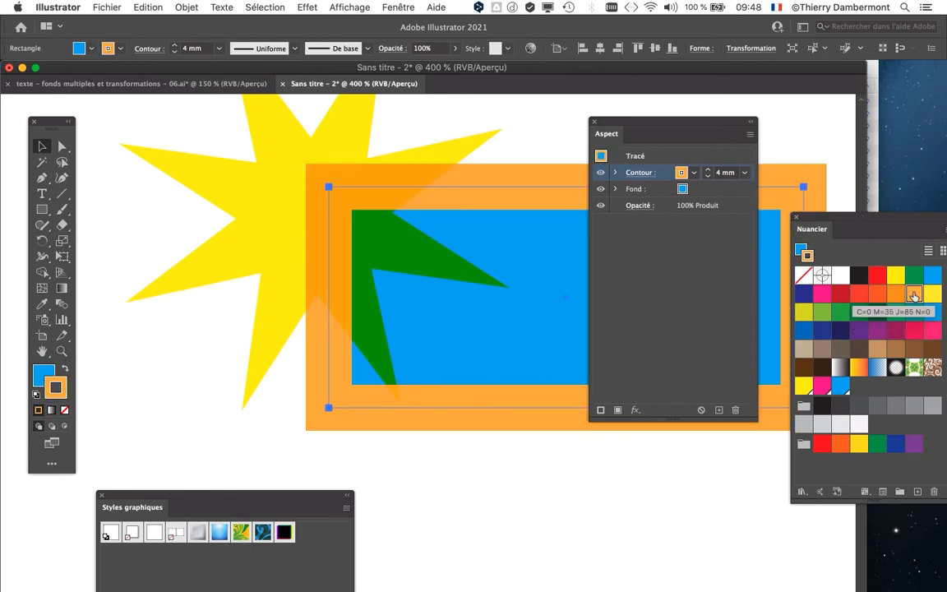
pyautogui.click(929, 294)
pyautogui.click(896, 295)
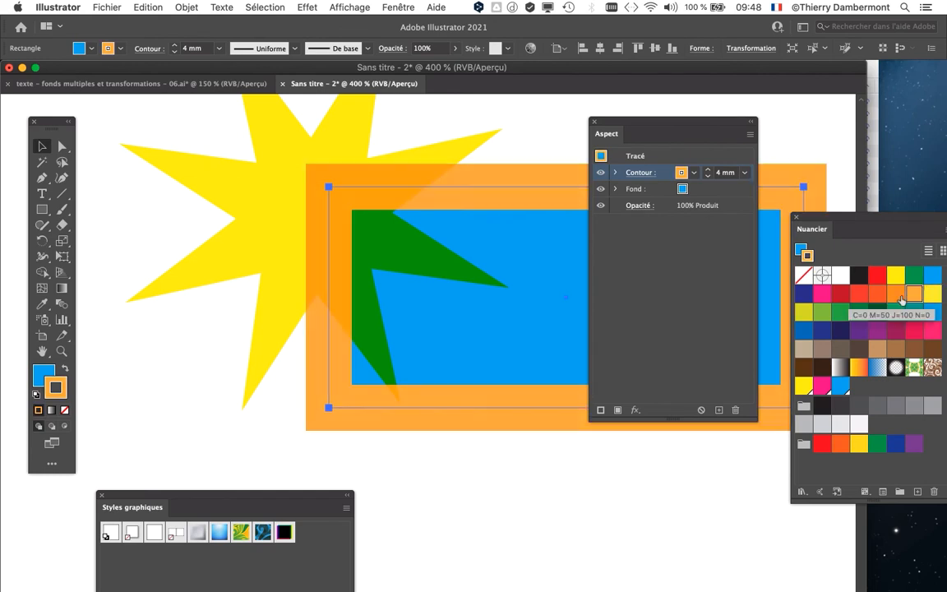
pyautogui.click(860, 294)
pyautogui.click(873, 313)
pyautogui.click(877, 349)
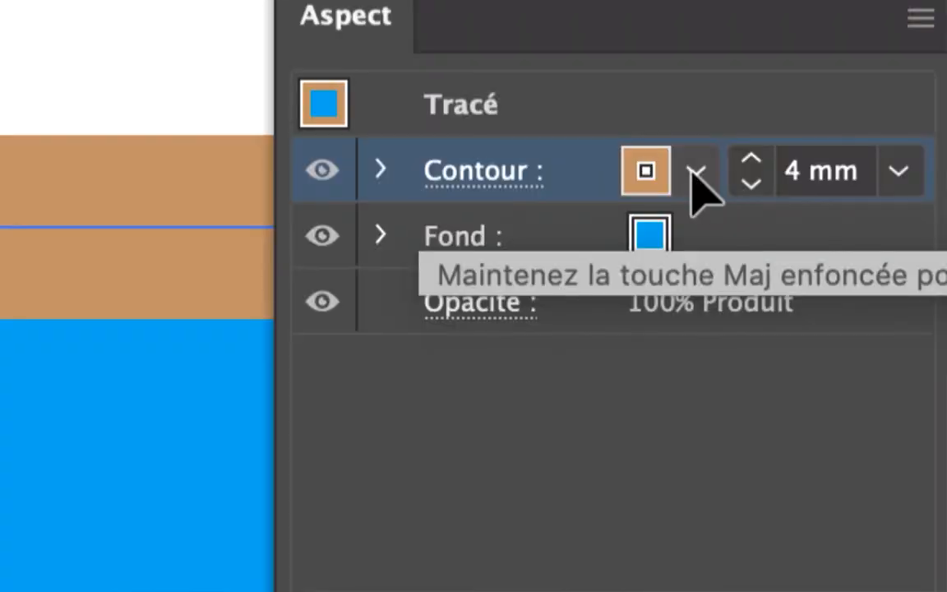
# Inspect the opacity settings nested under the rectangle's Contour and Fond entries
pyautogui.click(380, 170)
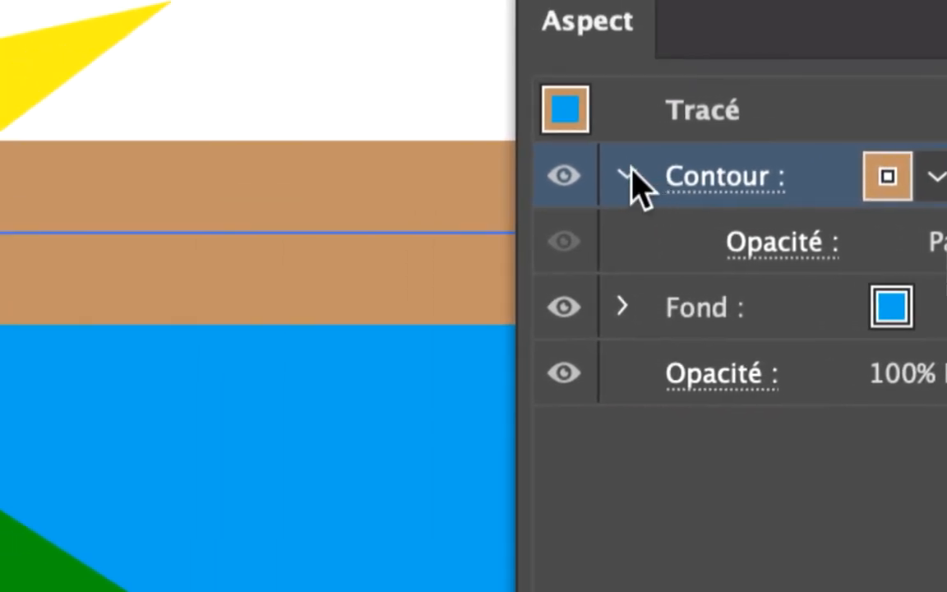
pyautogui.click(628, 176)
pyautogui.click(626, 242)
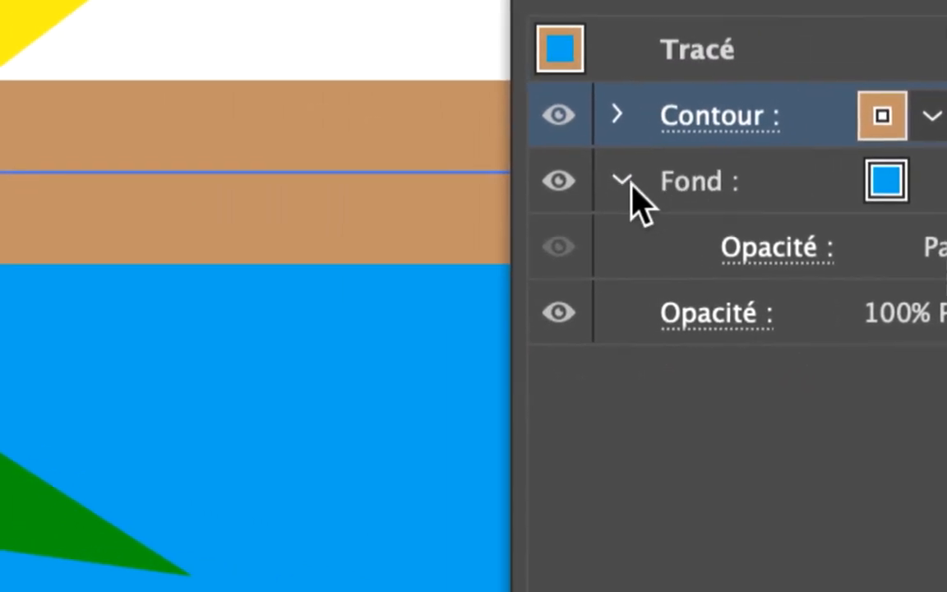
pyautogui.click(347, 126)
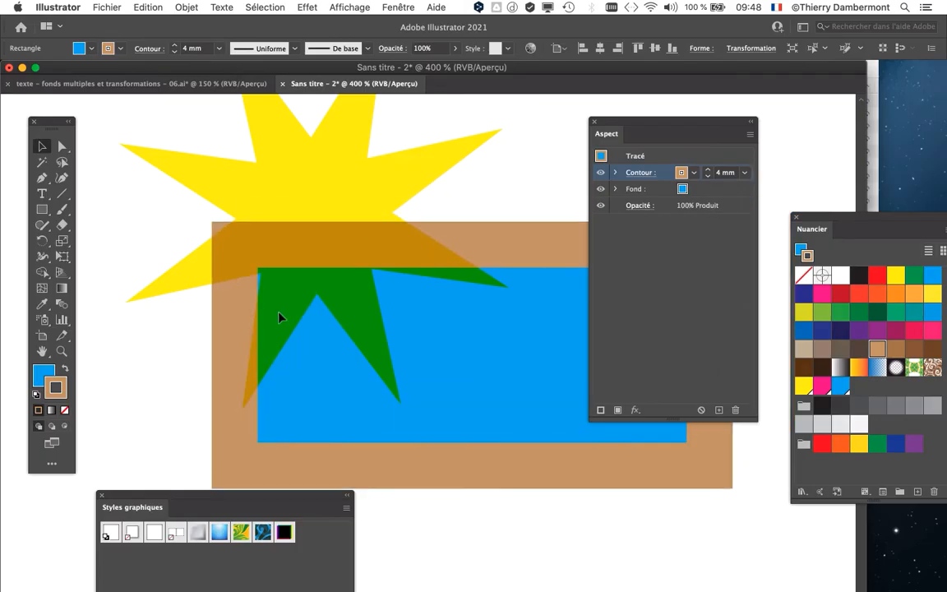
# Move the brown-outlined rectangle across the yellow star and leave it overlapping the star's upper-left part
pyautogui.moveTo(278, 313); pyautogui.dragTo(257, 329)
pyautogui.moveTo(447, 363); pyautogui.dragTo(280, 265)
pyautogui.moveTo(451, 272); pyautogui.dragTo(493, 264)
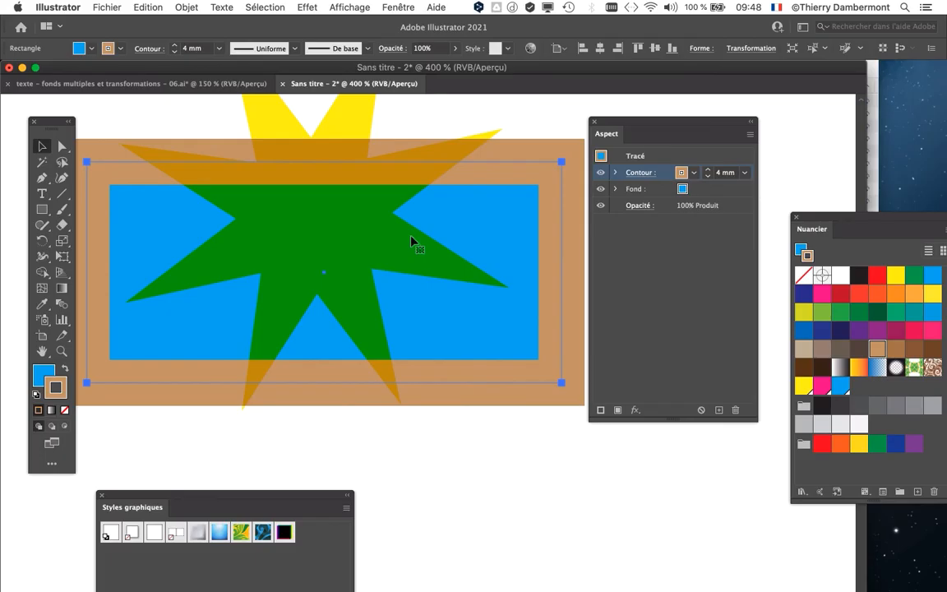
pyautogui.moveTo(392, 377); pyautogui.dragTo(240, 301)
pyautogui.moveTo(373, 217); pyautogui.dragTo(295, 195)
pyautogui.scroll(-2, 362, 240)
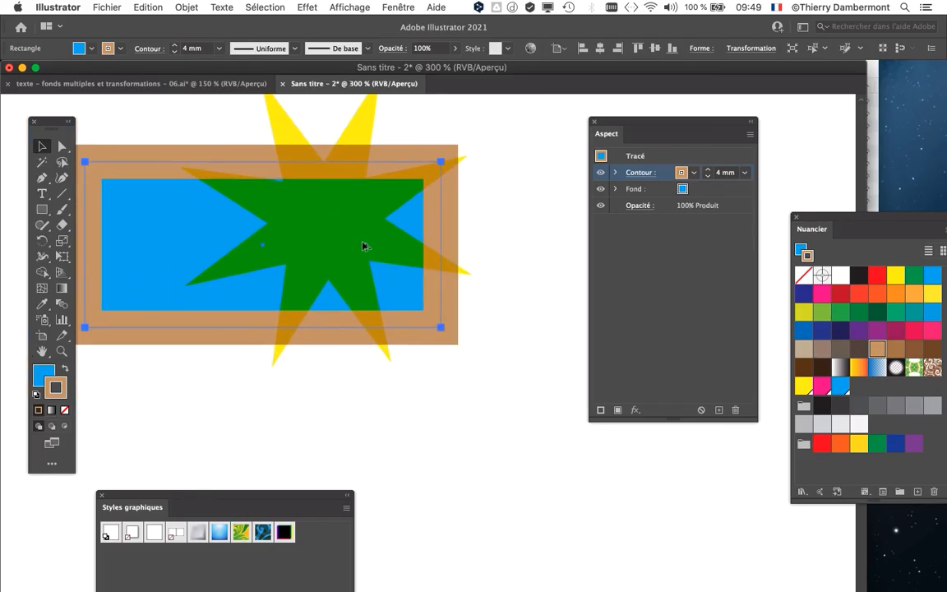
pyautogui.moveTo(363, 248); pyautogui.dragTo(313, 181)
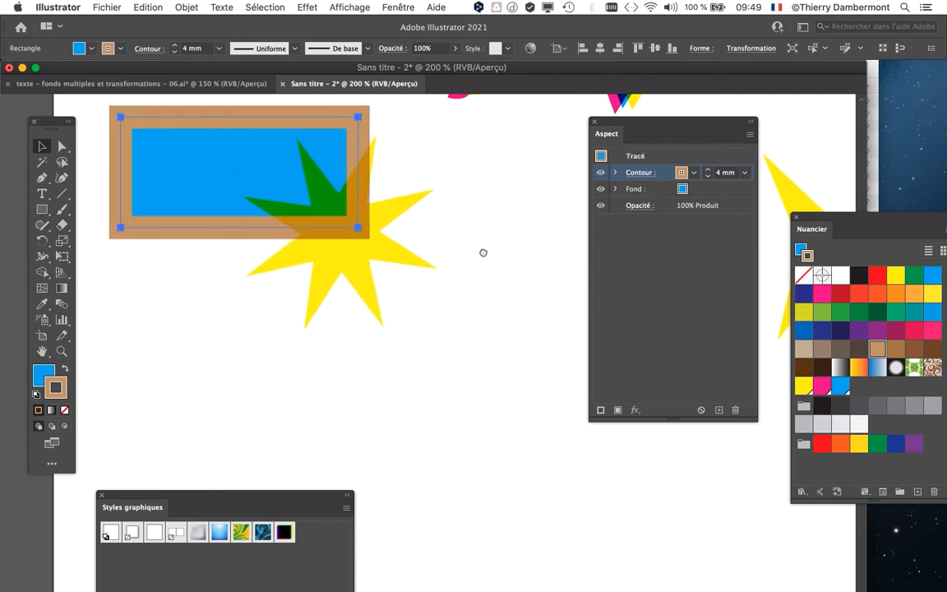
pyautogui.scroll(-1, 520, 309)
pyautogui.moveTo(511, 301); pyautogui.dragTo(396, 288)
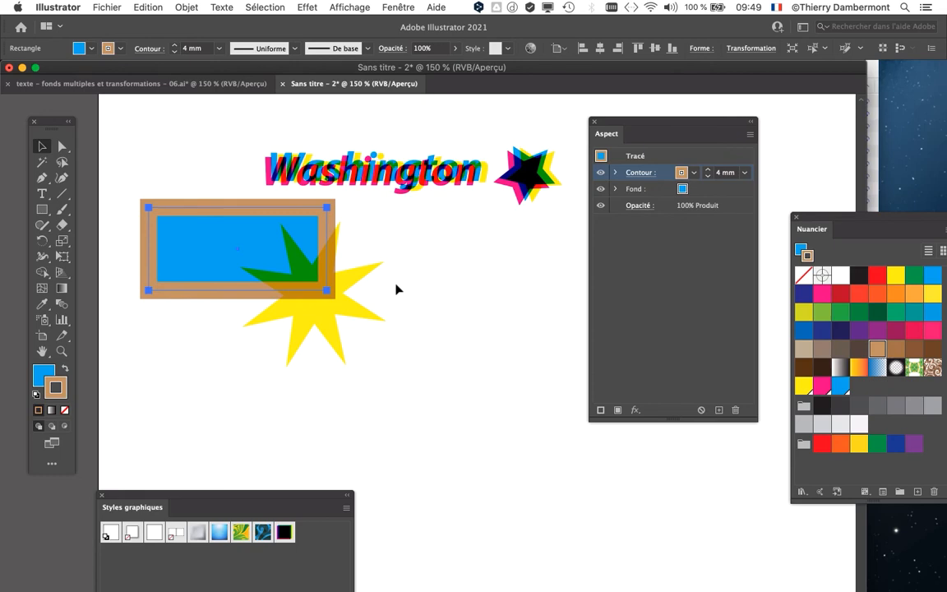
# Switch to the document texte - fonds multiples et transformations - 06.ai and move the Aspect panel below the large pink diamond
pyautogui.hotkey('ctrl', 'Tab')
pyautogui.scroll(-2, 252, 285)
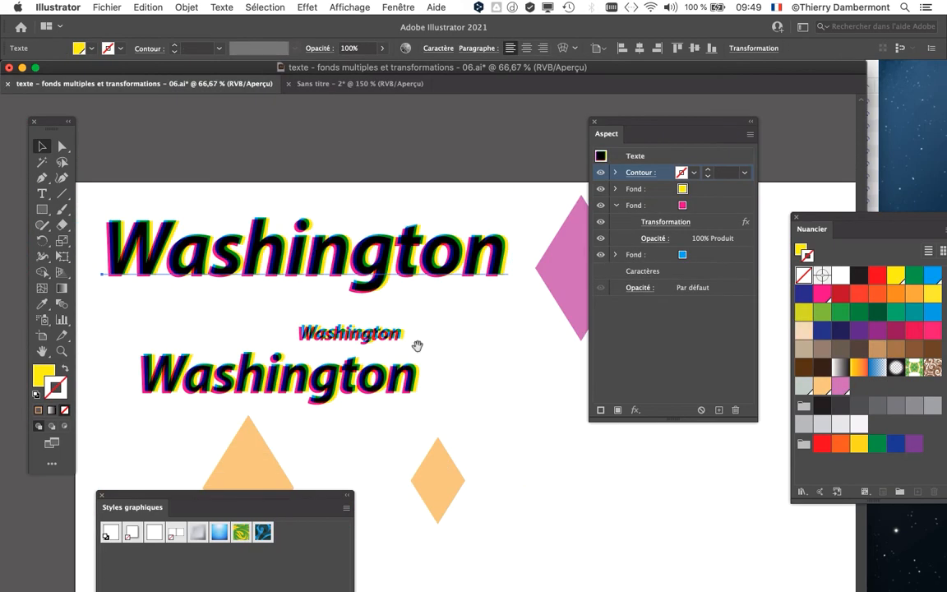
pyautogui.scroll(2, 429, 275)
pyautogui.moveTo(477, 319); pyautogui.dragTo(334, 282)
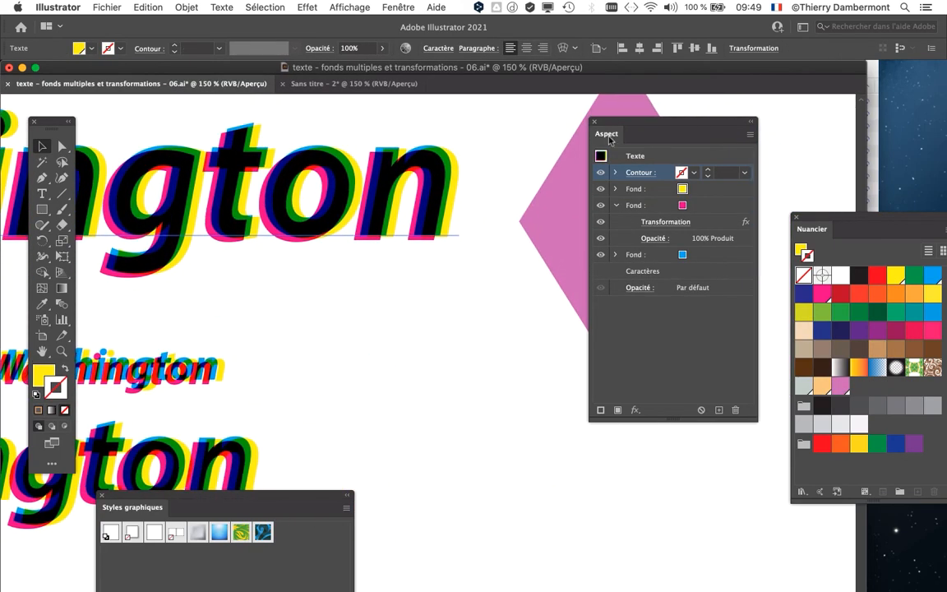
pyautogui.moveTo(611, 122); pyautogui.dragTo(413, 152)
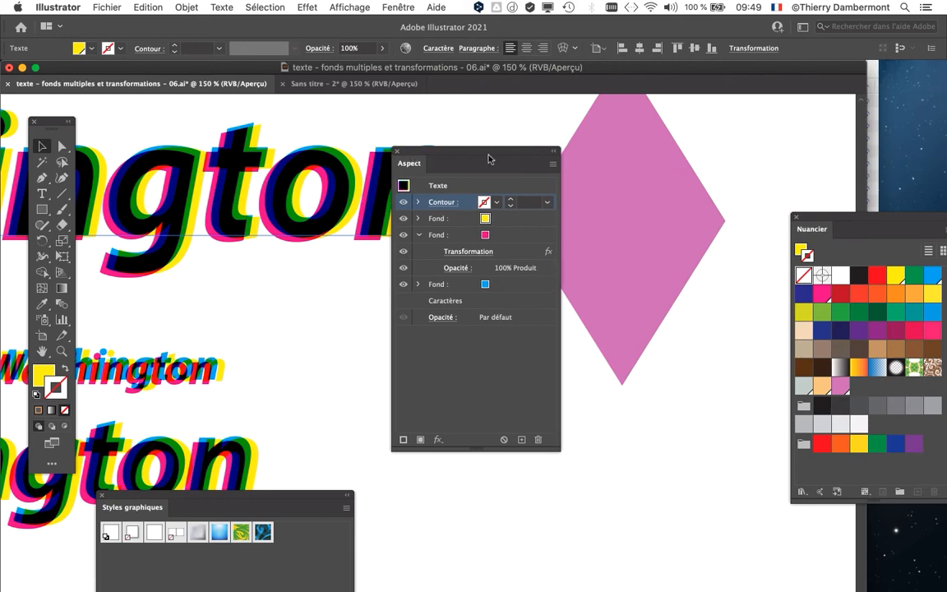
pyautogui.moveTo(488, 159); pyautogui.dragTo(476, 337)
# Select the large pink diamond beside the Washington text and bring the Nuancier panel closer to it
pyautogui.scroll(-2, 457, 287)
pyautogui.scroll(-1, 387, 207)
pyautogui.click(512, 176)
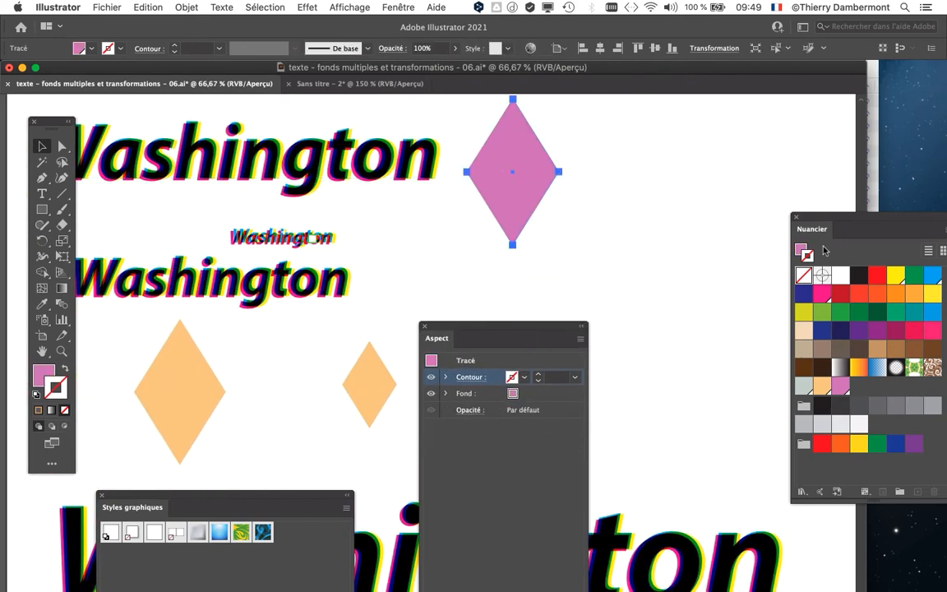
pyautogui.moveTo(822, 218); pyautogui.dragTo(717, 134)
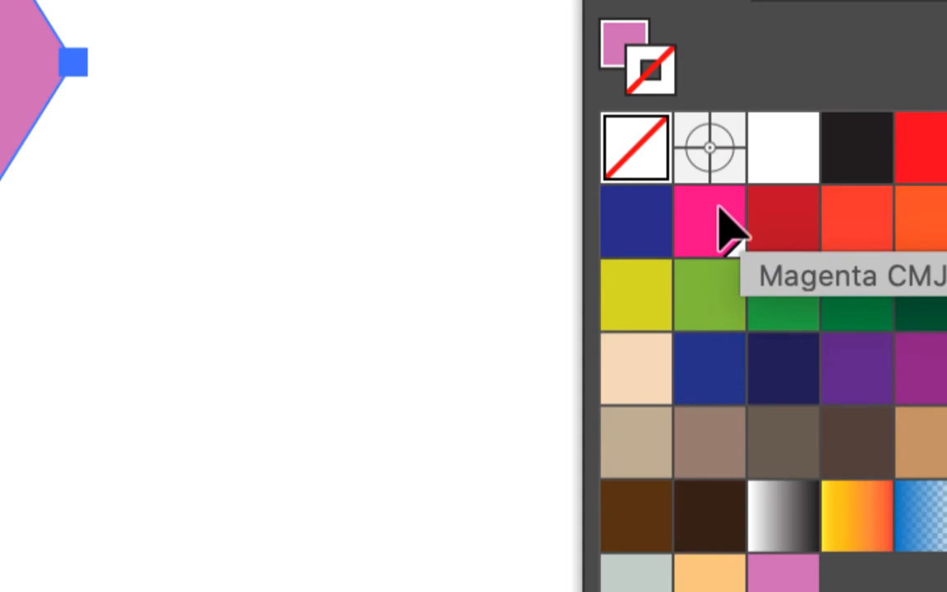
pyautogui.click(718, 208)
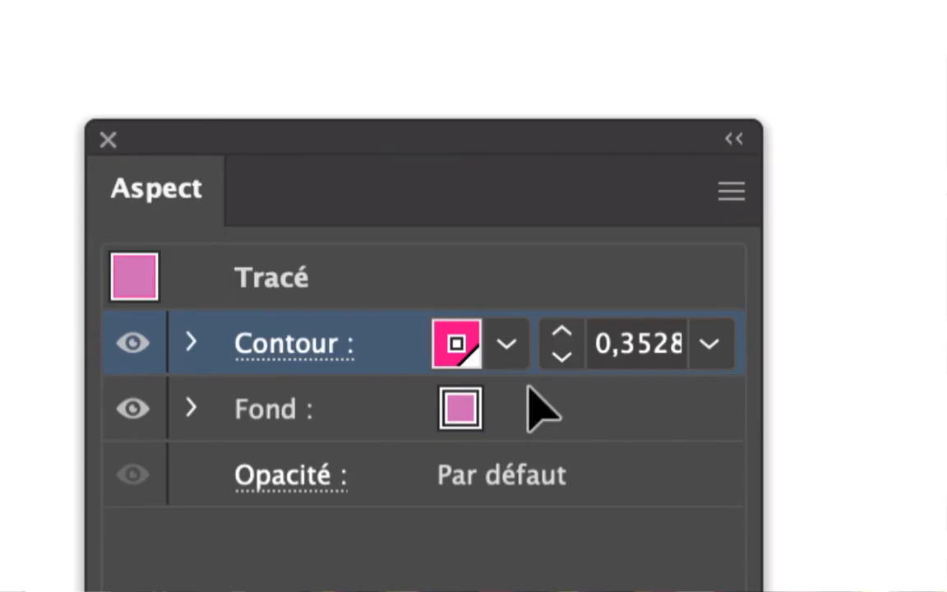
pyautogui.click(511, 355)
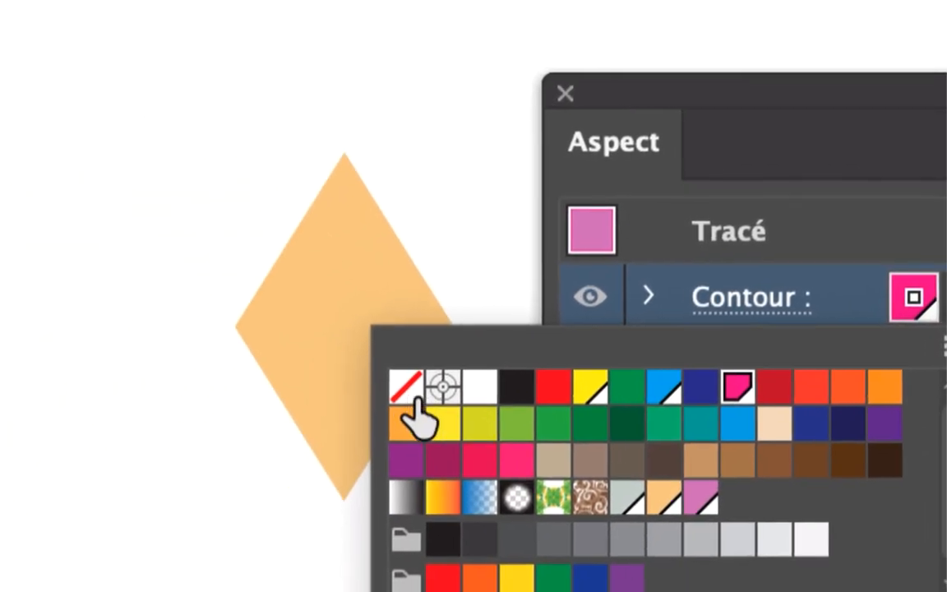
pyautogui.click(417, 398)
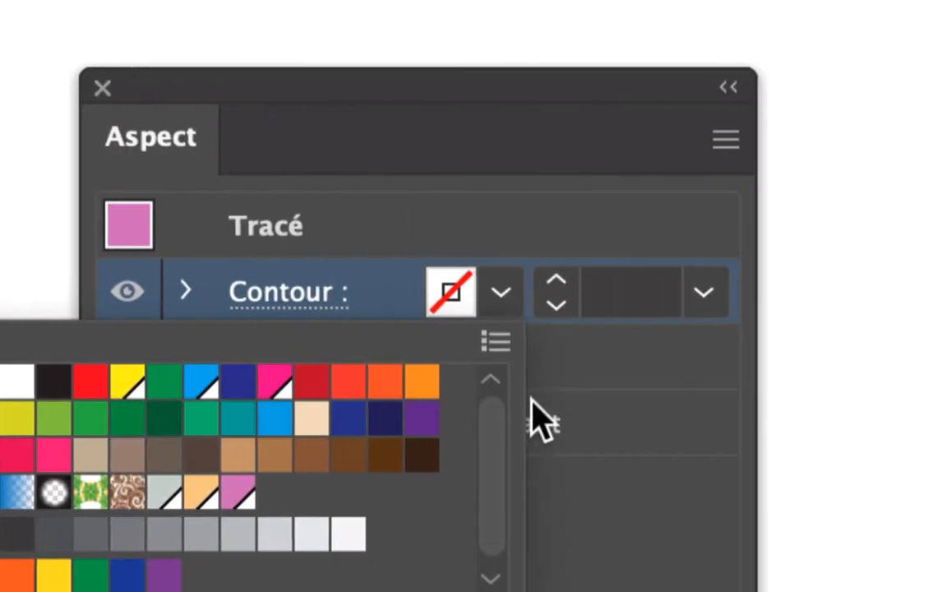
# Change the large diamond's Fond colour to the magenta swatch
pyautogui.click(540, 394)
pyautogui.click(545, 389)
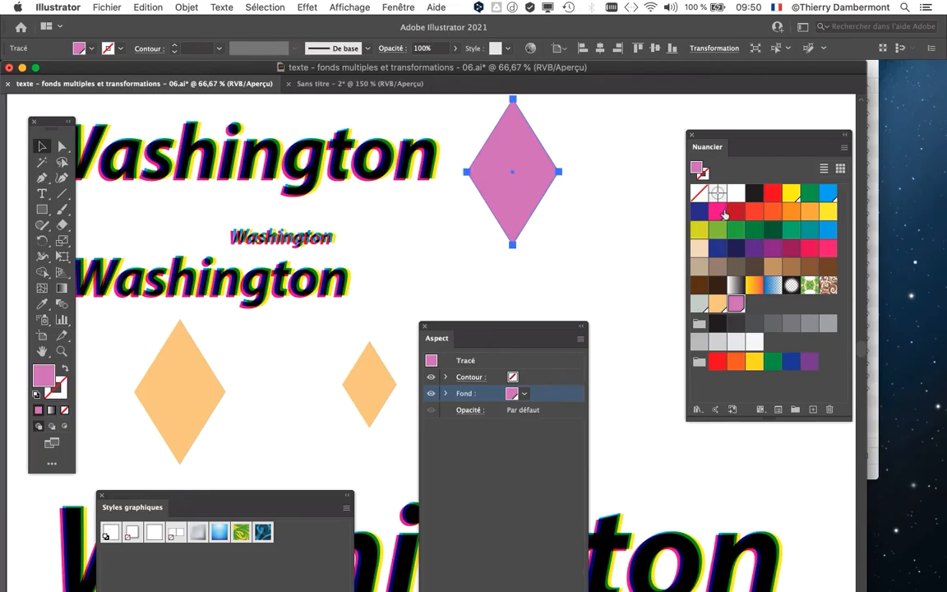
pyautogui.click(724, 214)
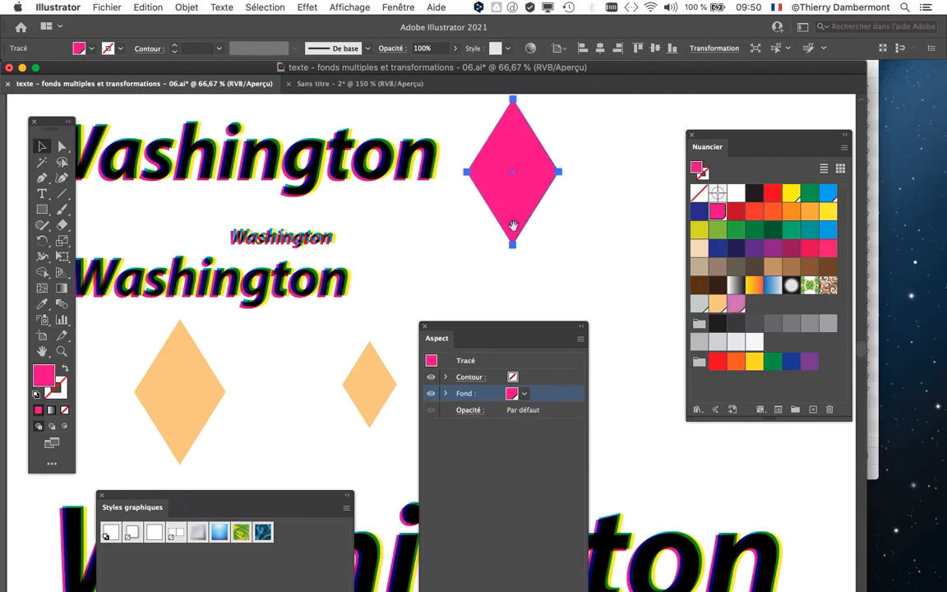
# Change the small peach diamond's Fond colour to the cyan swatch
pyautogui.scroll(-5, 499, 184)
pyautogui.hscroll(-3, 498, 184)
pyautogui.click(451, 269)
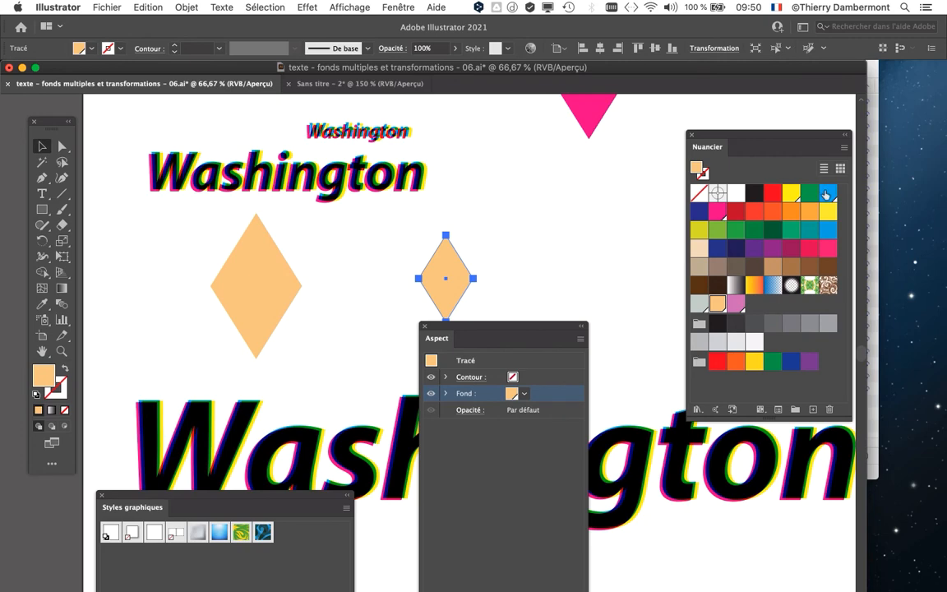
pyautogui.click(825, 194)
# Change the larger peach diamond's Fond colour to the yellow CMJN swatch and deselect it
pyautogui.scroll(2, 407, 289)
pyautogui.hscroll(-5, 408, 290)
pyautogui.click(413, 200)
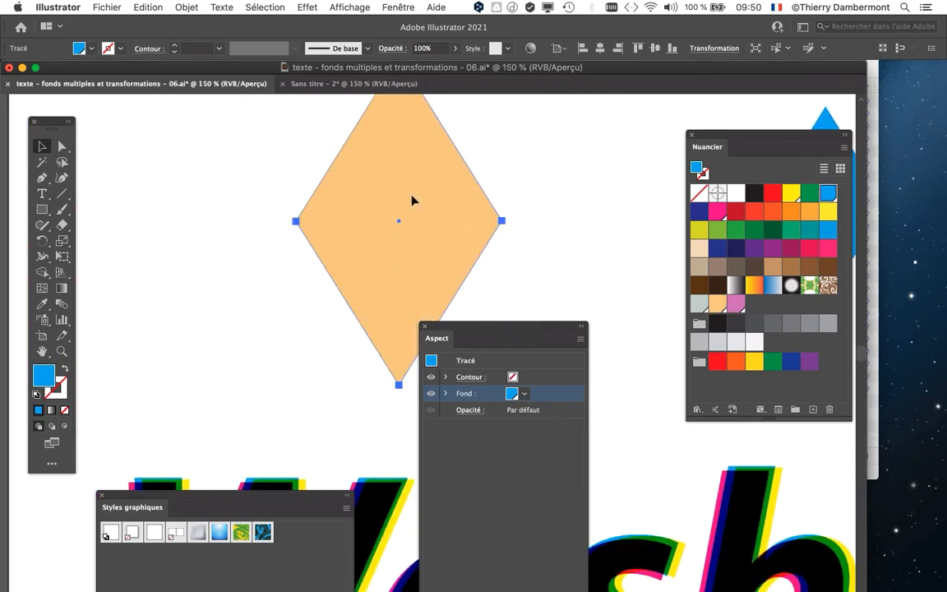
pyautogui.click(791, 193)
pyautogui.scroll(-3, 565, 245)
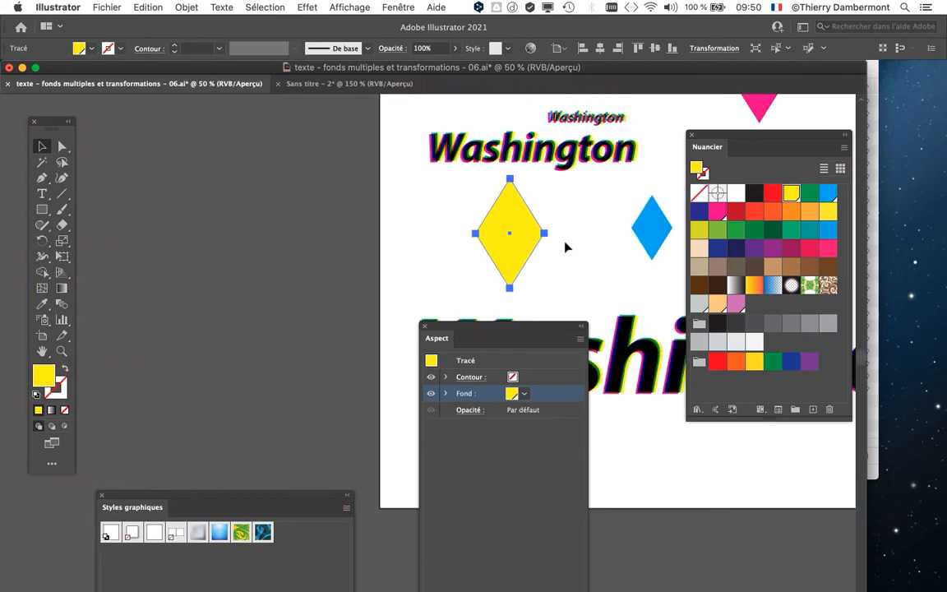
pyautogui.hscroll(5, 324, 240)
pyautogui.click(501, 218)
pyautogui.scroll(2, 464, 293)
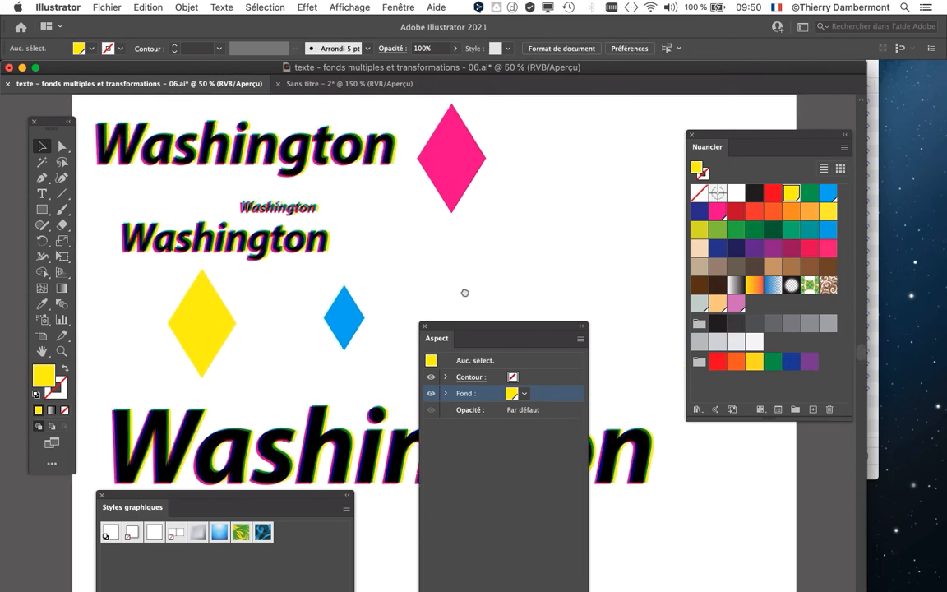
# Move the Aspect panel down over the large Washington text and the Nuancier panel beside the pink diamond
pyautogui.scroll(-1, 464, 293)
pyautogui.hscroll(-2, 470, 297)
pyautogui.moveTo(478, 329); pyautogui.dragTo(602, 413)
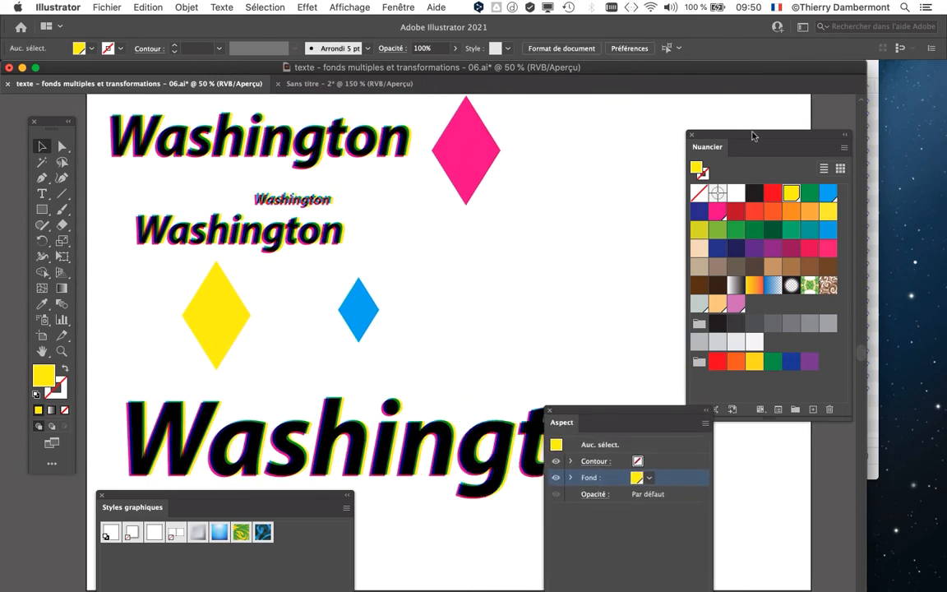
pyautogui.moveTo(753, 135); pyautogui.dragTo(661, 119)
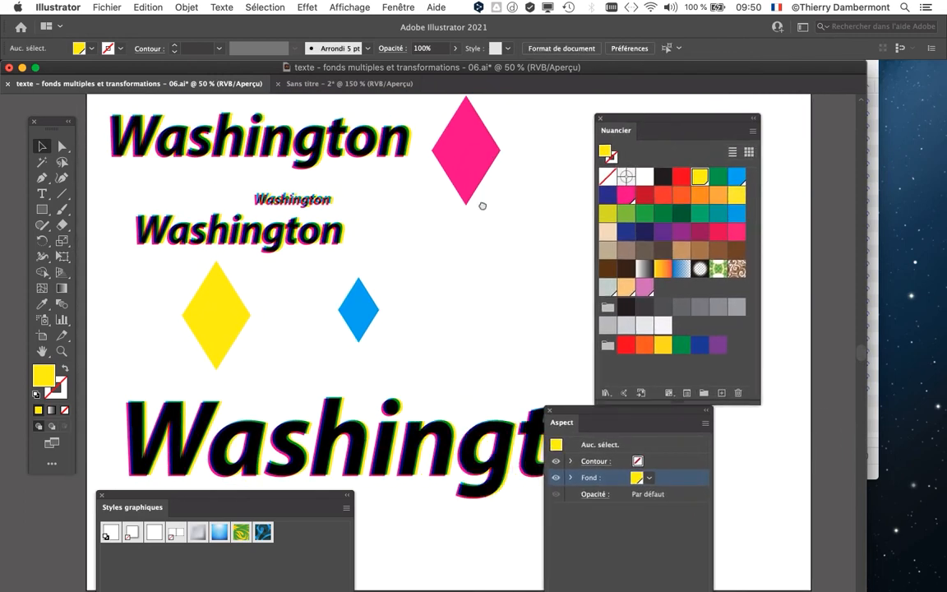
pyautogui.moveTo(482, 206); pyautogui.dragTo(501, 220)
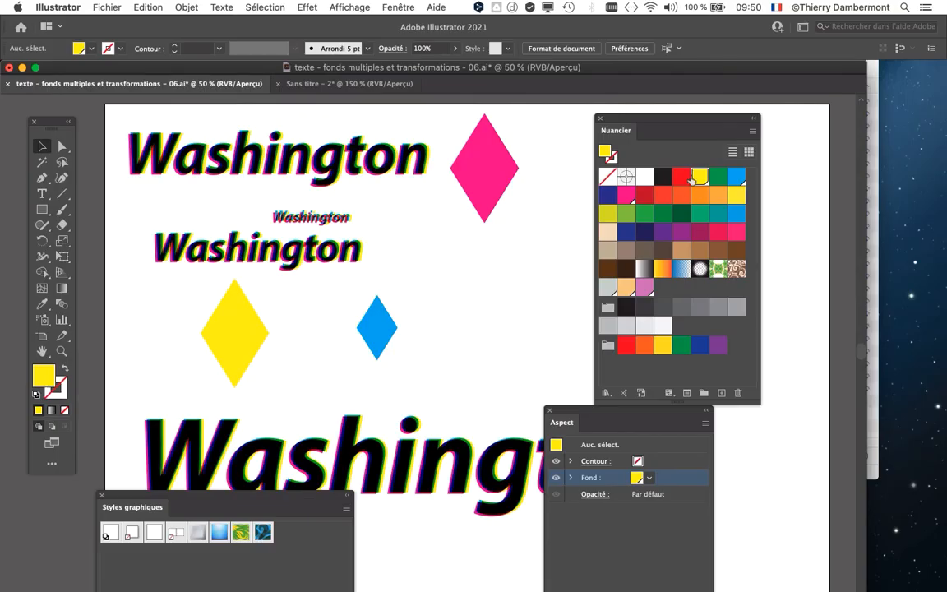
# Edit the global Magenta CMJN swatch with Aperçu enabled, setting its B value to 188
pyautogui.click(635, 194)
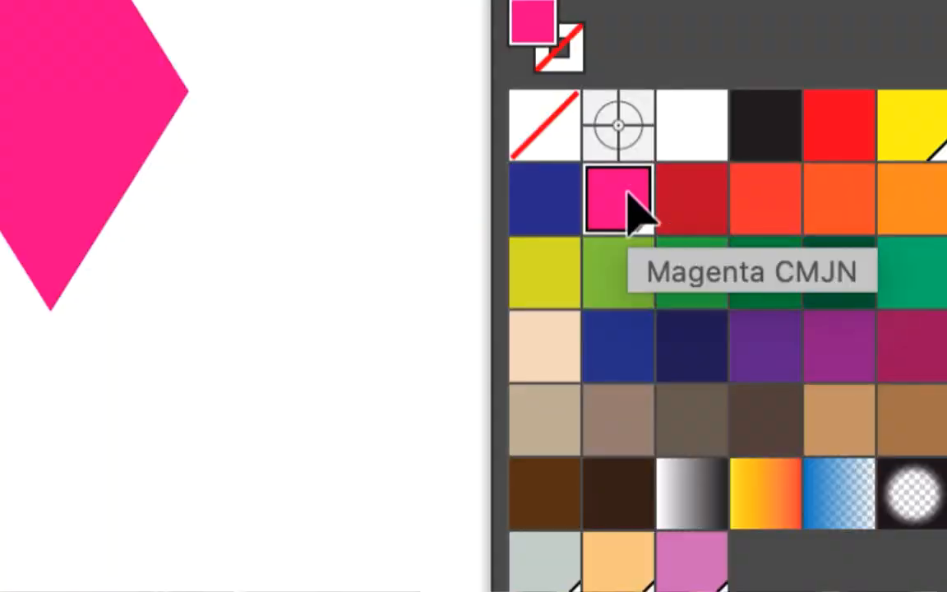
pyautogui.doubleClick(633, 205)
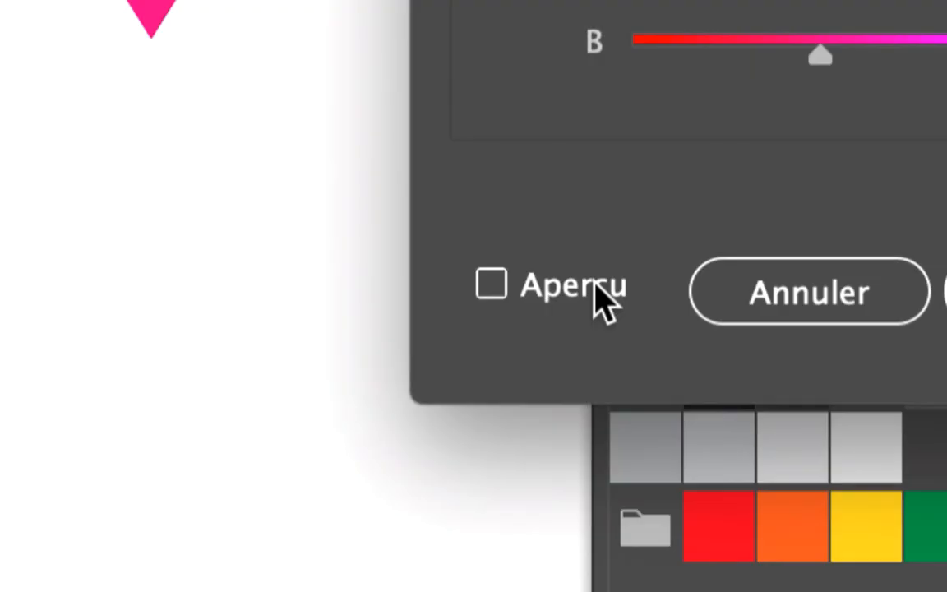
pyautogui.click(596, 287)
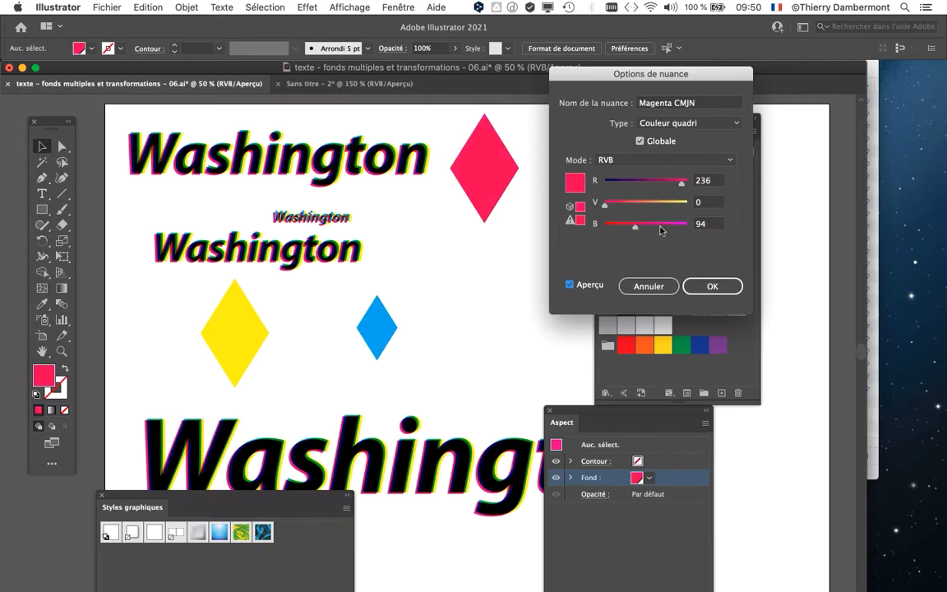
pyautogui.moveTo(660, 230)
pyautogui.mouseDown()
pyautogui.moveTo(643, 229)
pyautogui.moveTo(665, 231)
pyautogui.mouseUp()
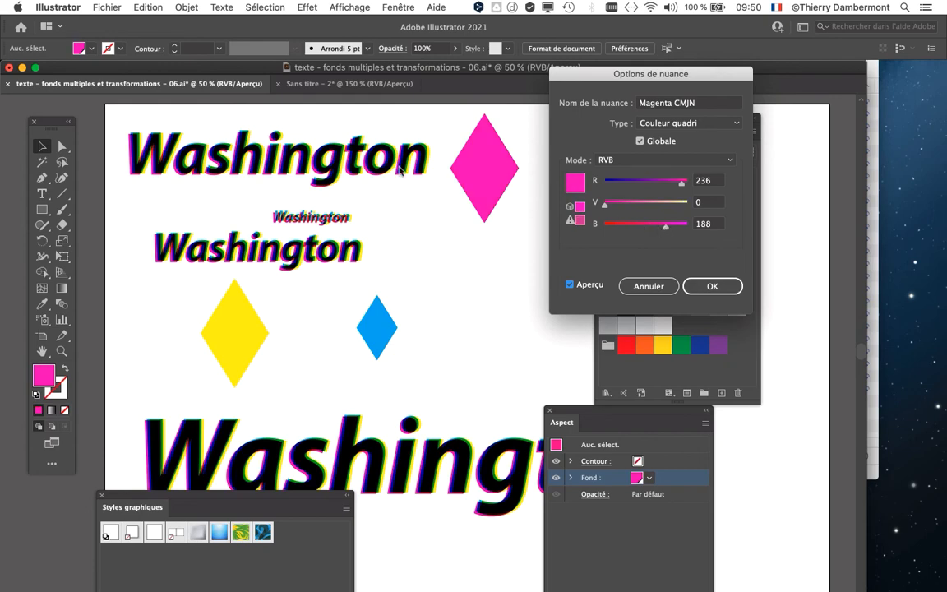
pyautogui.press('Return')
# Edit the Magenta CMJN swatch again with Aperçu enabled, setting B to 235 and lowering R slightly for a more violet magenta
pyautogui.scroll(5, 412, 160)
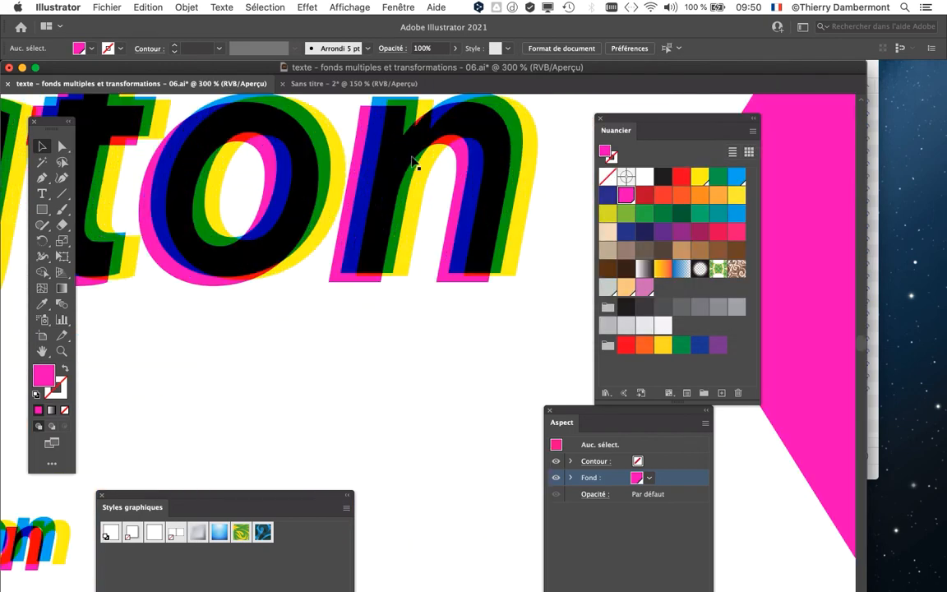
pyautogui.moveTo(651, 129); pyautogui.dragTo(419, 298)
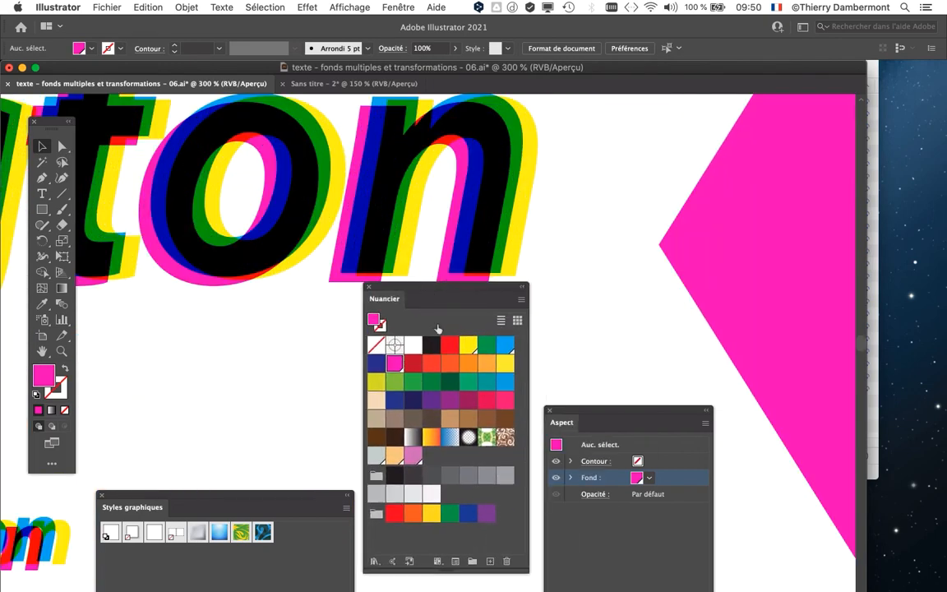
pyautogui.doubleClick(396, 364)
pyautogui.click(598, 284)
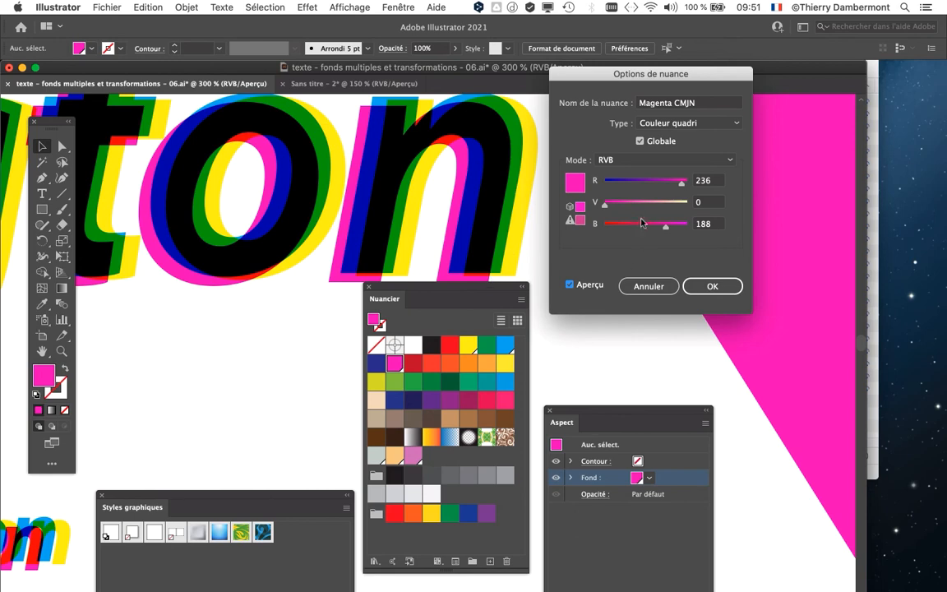
pyautogui.moveTo(643, 227); pyautogui.dragTo(657, 224)
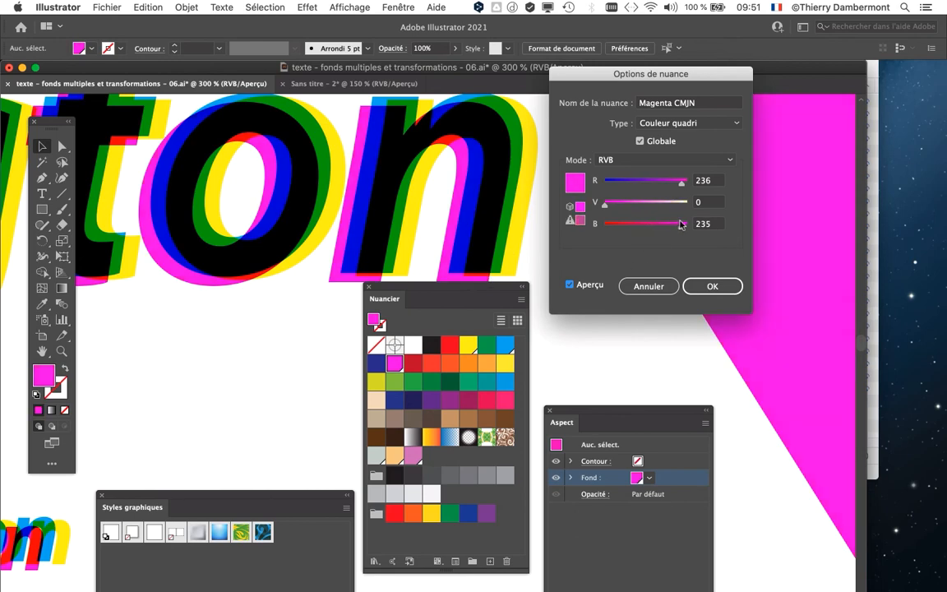
pyautogui.moveTo(650, 182); pyautogui.dragTo(674, 186)
pyautogui.click(708, 286)
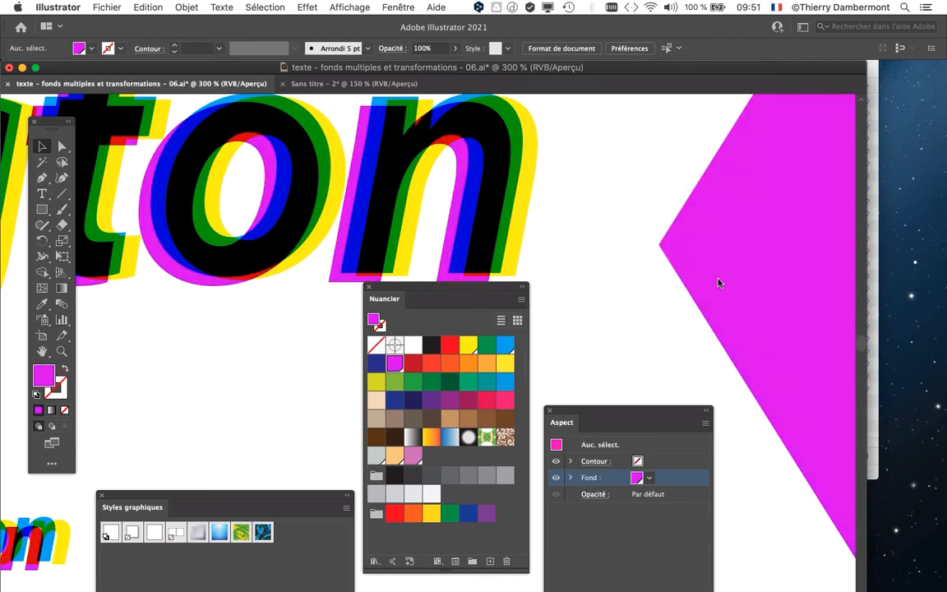
# Edit the Jaune CMJN swatch with Aperçu enabled, setting its V value to 214
pyautogui.doubleClick(468, 345)
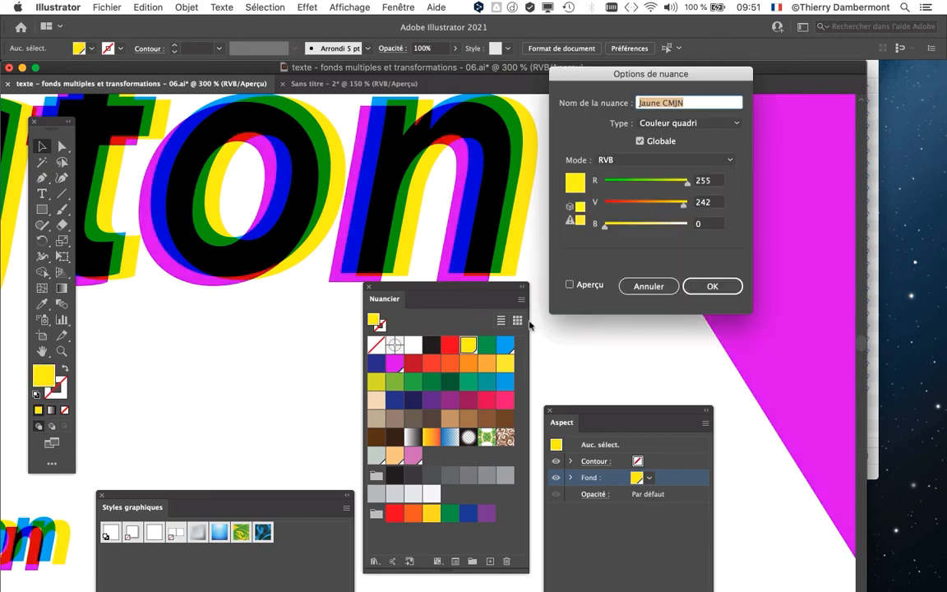
pyautogui.click(671, 204)
pyautogui.click(596, 285)
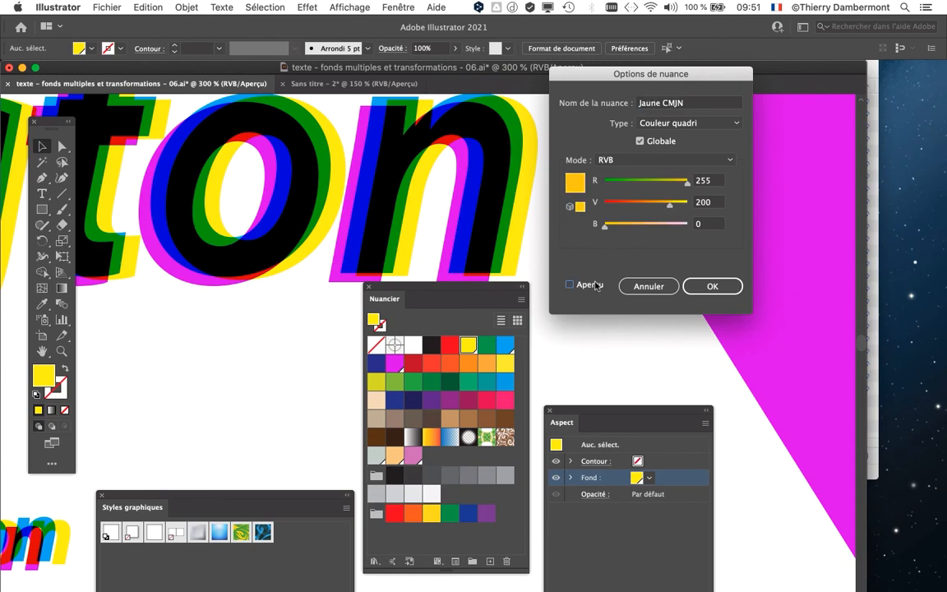
pyautogui.moveTo(674, 209); pyautogui.dragTo(676, 205)
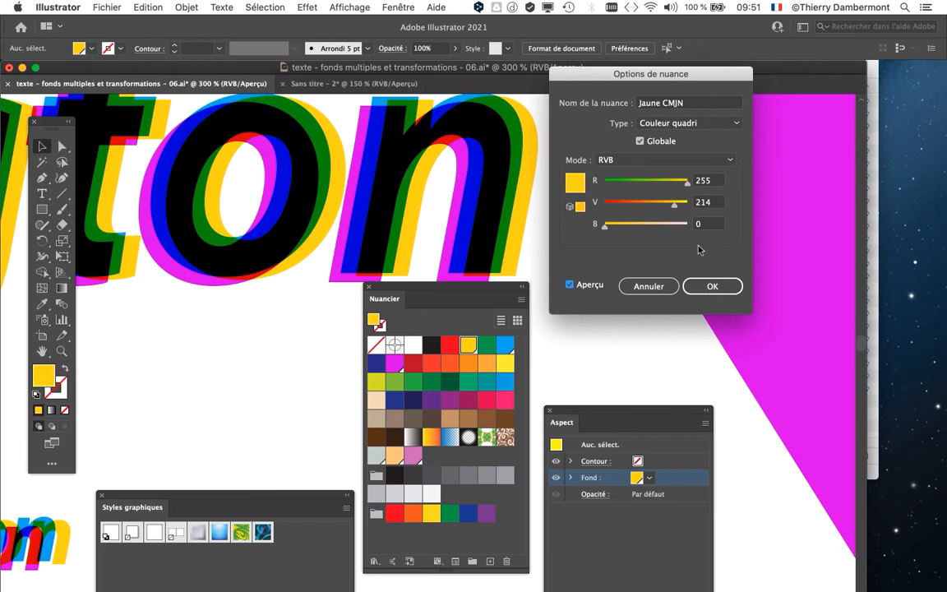
pyautogui.click(714, 284)
# Edit the Cyan CMJN swatch with Aperçu enabled, setting its V value to 163
pyautogui.doubleClick(506, 348)
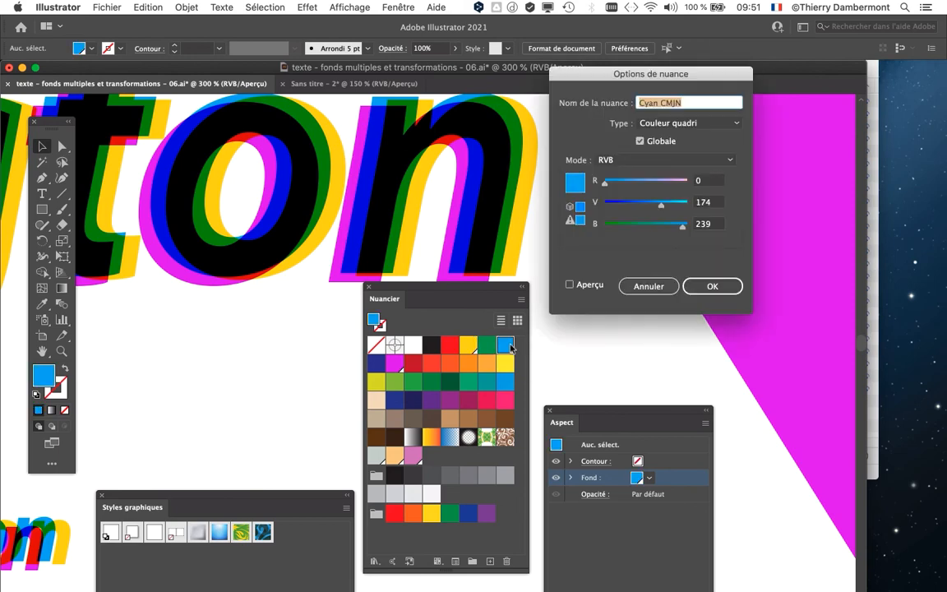
pyautogui.click(570, 285)
pyautogui.moveTo(672, 201)
pyautogui.mouseDown()
pyautogui.moveTo(682, 204)
pyautogui.moveTo(658, 207)
pyautogui.mouseUp()
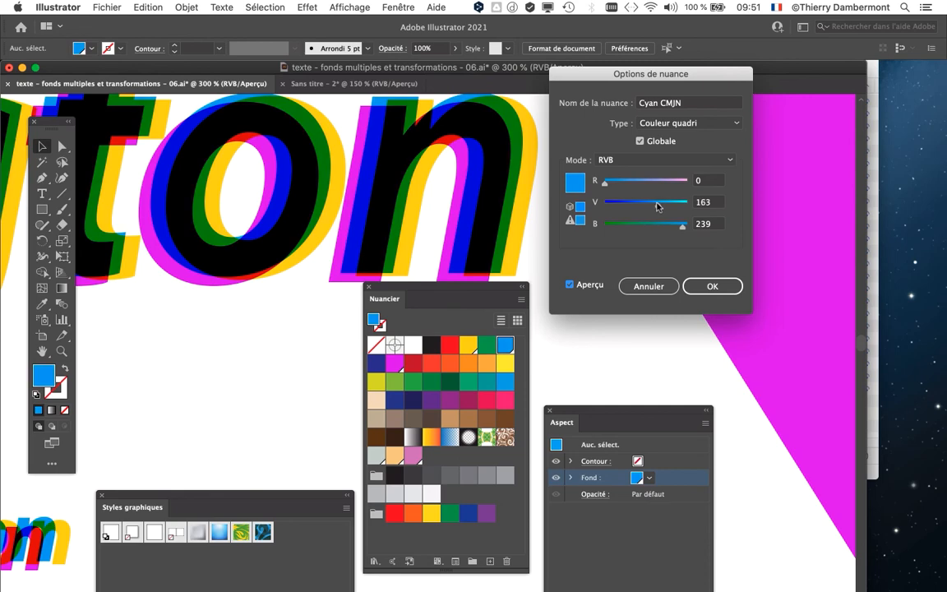
pyautogui.click(712, 284)
# Move the Nuancier panel clear of the magenta diamond and inspect the recoloured Washington texts up close
pyautogui.scroll(-2, 401, 216)
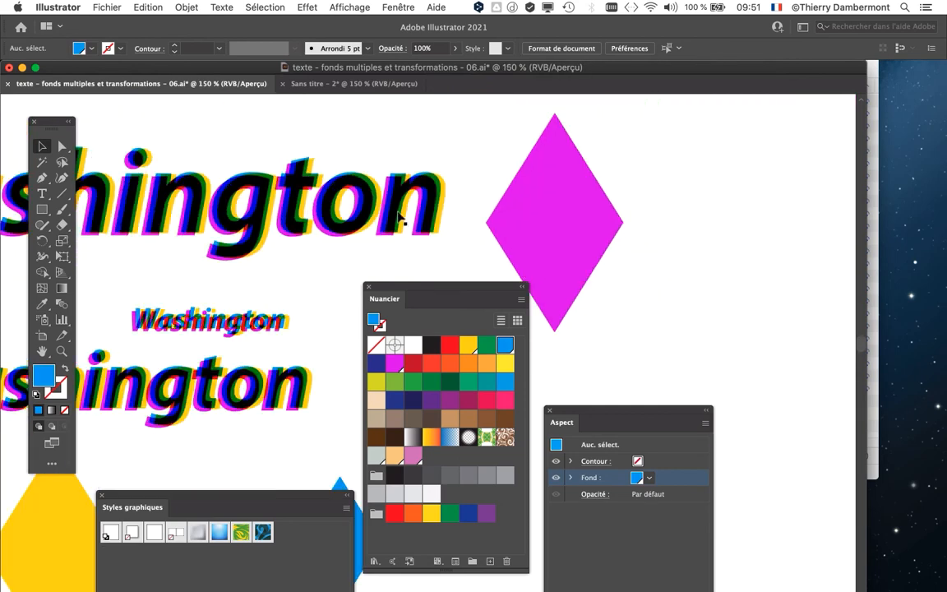
pyautogui.scroll(-1, 405, 220)
pyautogui.moveTo(431, 285); pyautogui.dragTo(720, 144)
pyautogui.moveTo(460, 313); pyautogui.dragTo(575, 286)
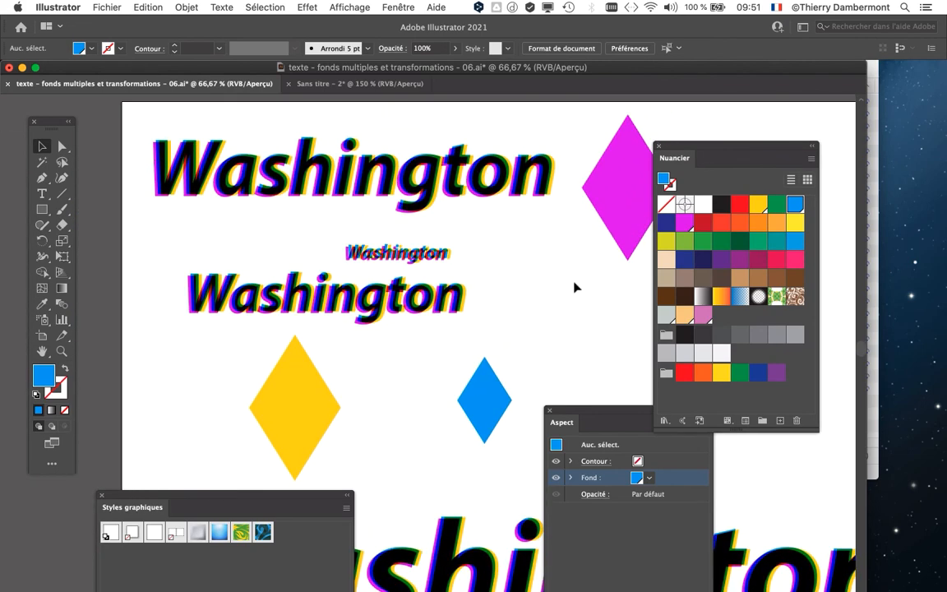
pyautogui.moveTo(739, 147); pyautogui.dragTo(769, 122)
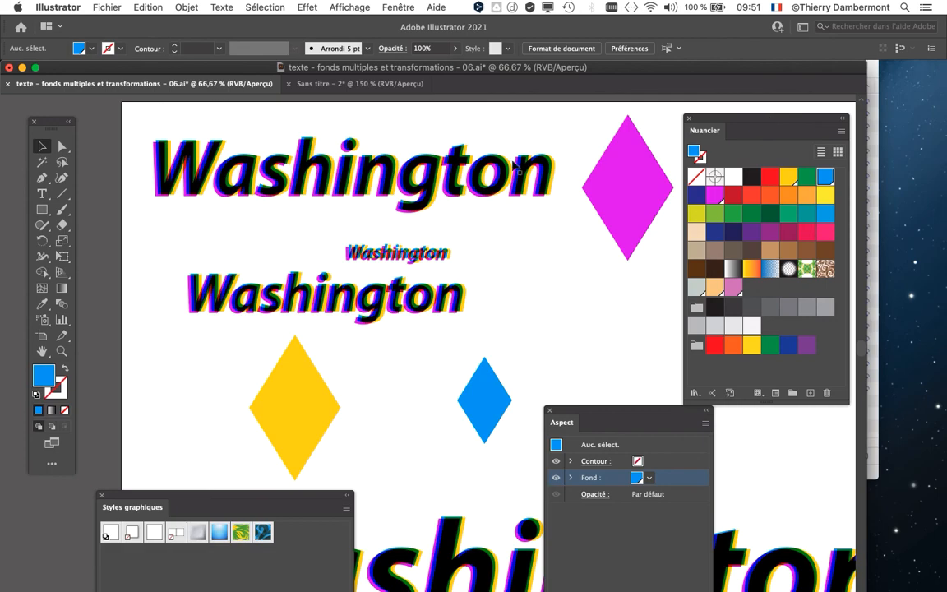
pyautogui.scroll(5, 477, 181)
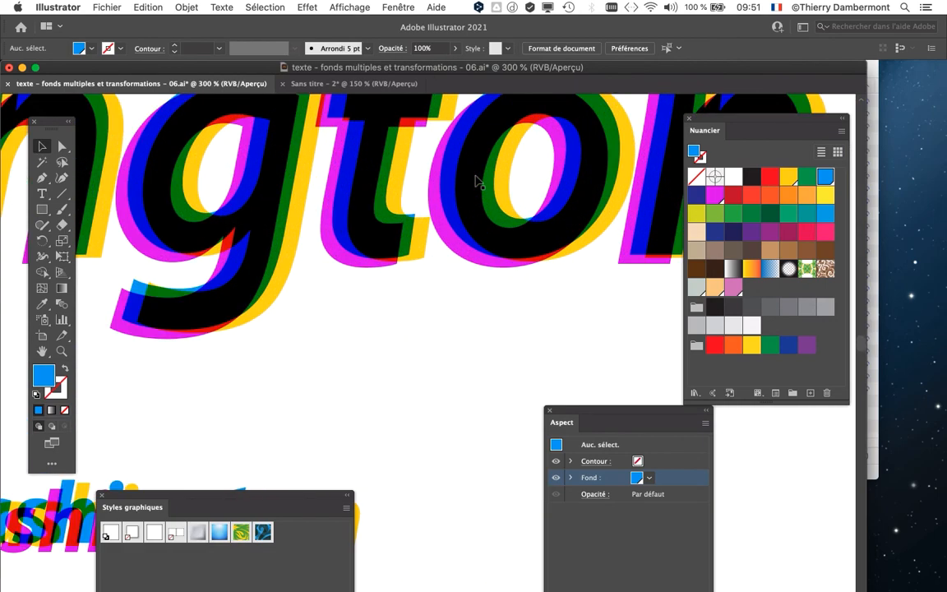
pyautogui.scroll(-3, 382, 226)
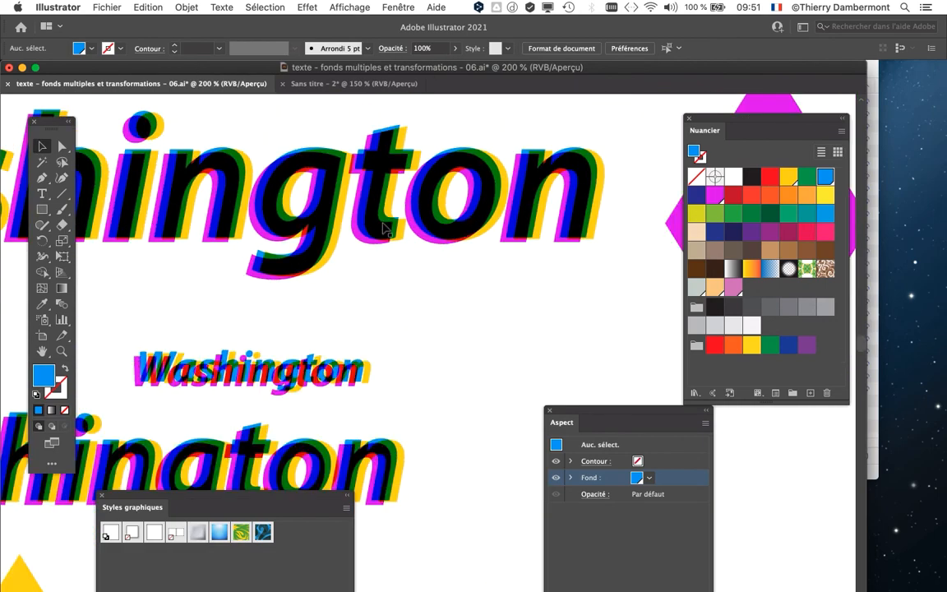
pyautogui.scroll(-1, 383, 229)
pyautogui.moveTo(329, 233); pyautogui.dragTo(419, 235)
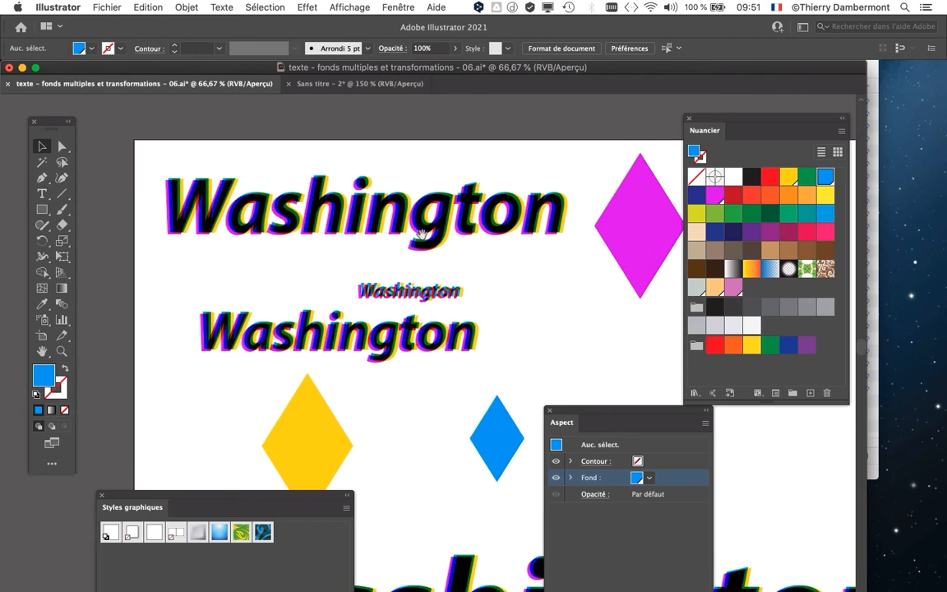
pyautogui.scroll(2, 419, 236)
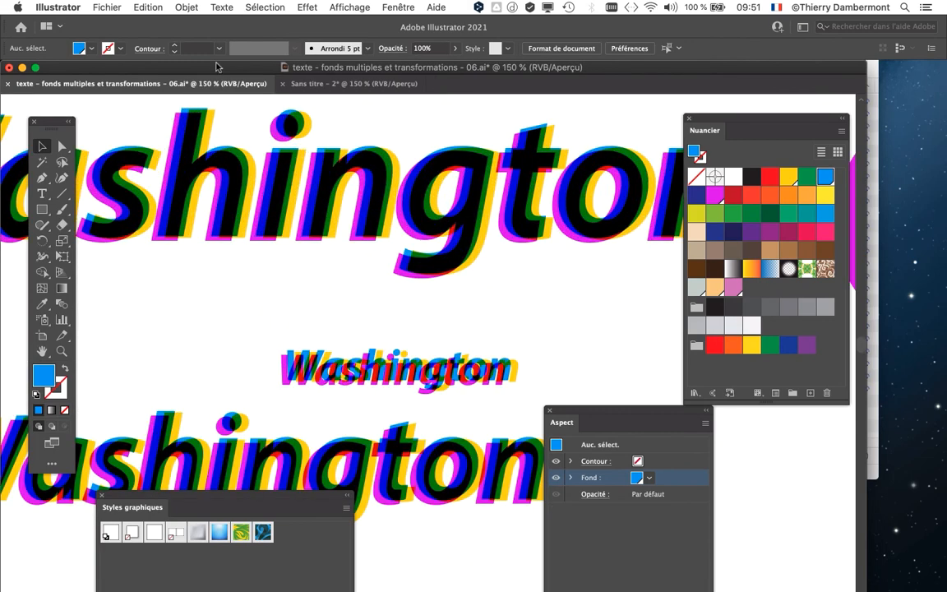
# Save the document under the new name texte - fonds multiples et transformations - 07.ai in Adobe Illustrator format
pyautogui.click(110, 7)
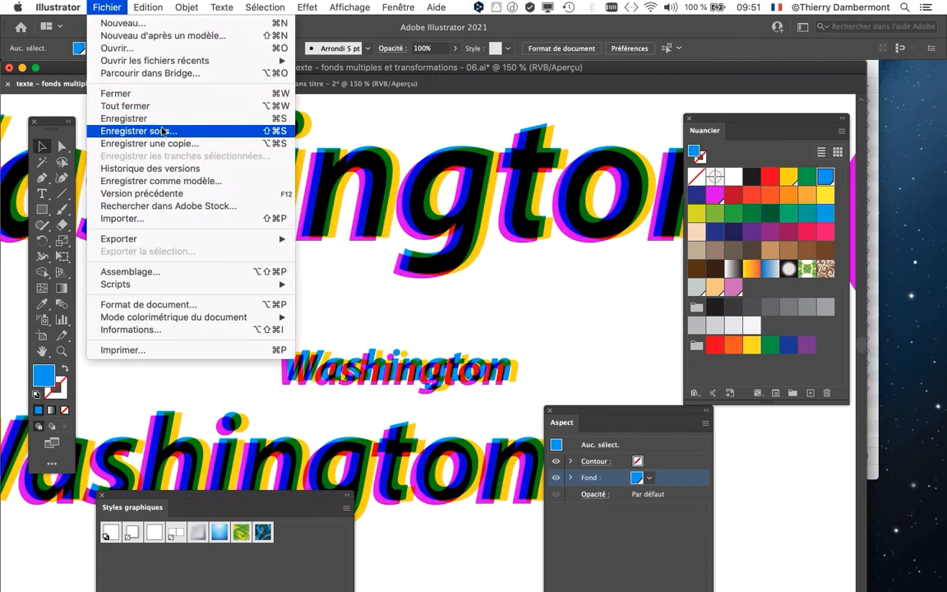
pyautogui.click(131, 127)
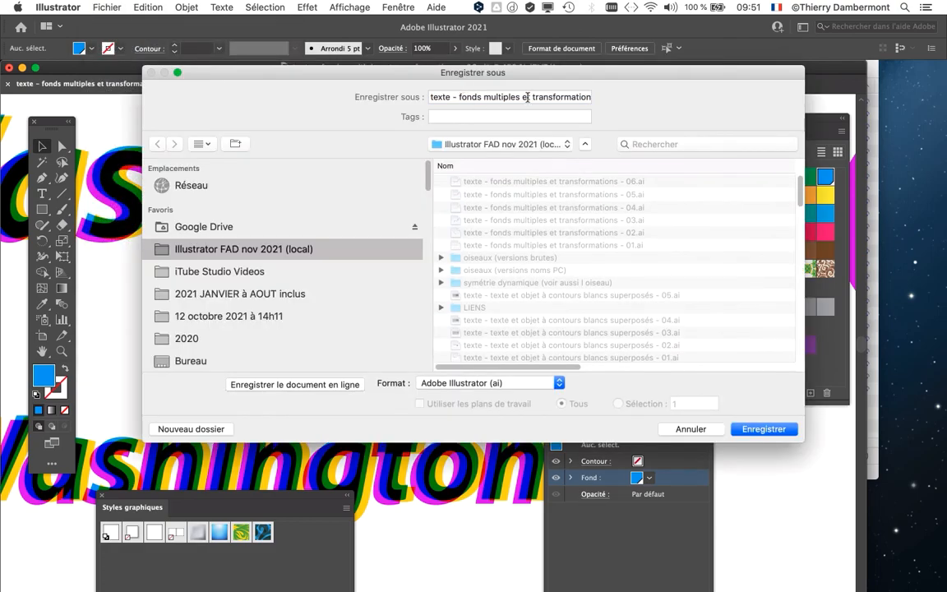
pyautogui.click(528, 97)
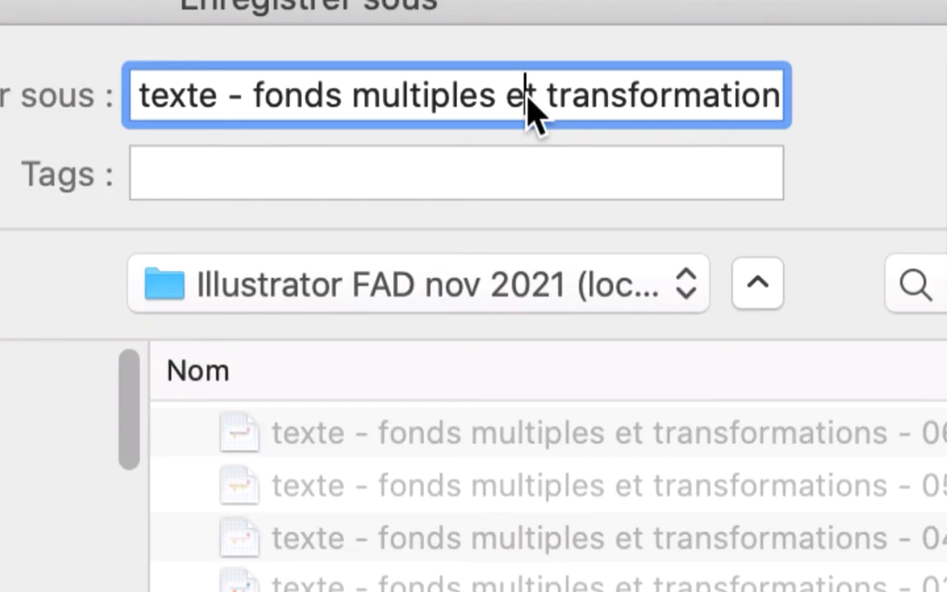
pyautogui.press('Down')
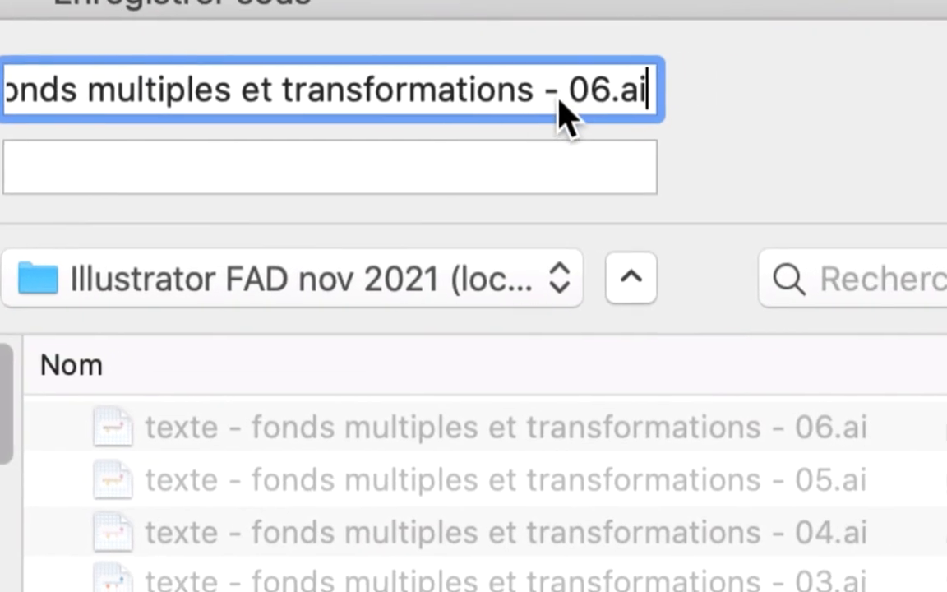
pyautogui.moveTo(716, 99); pyautogui.dragTo(734, 99)
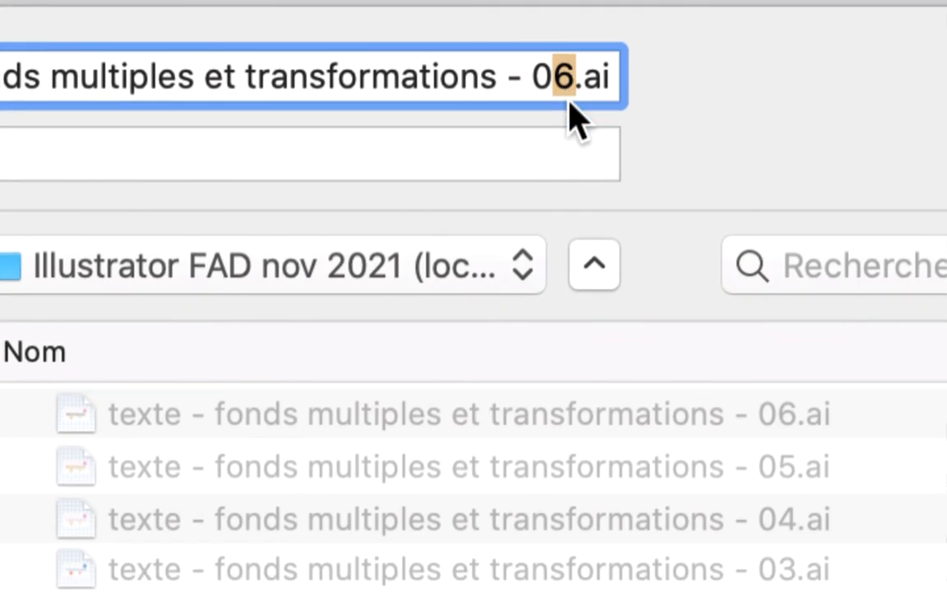
pyautogui.write('7')
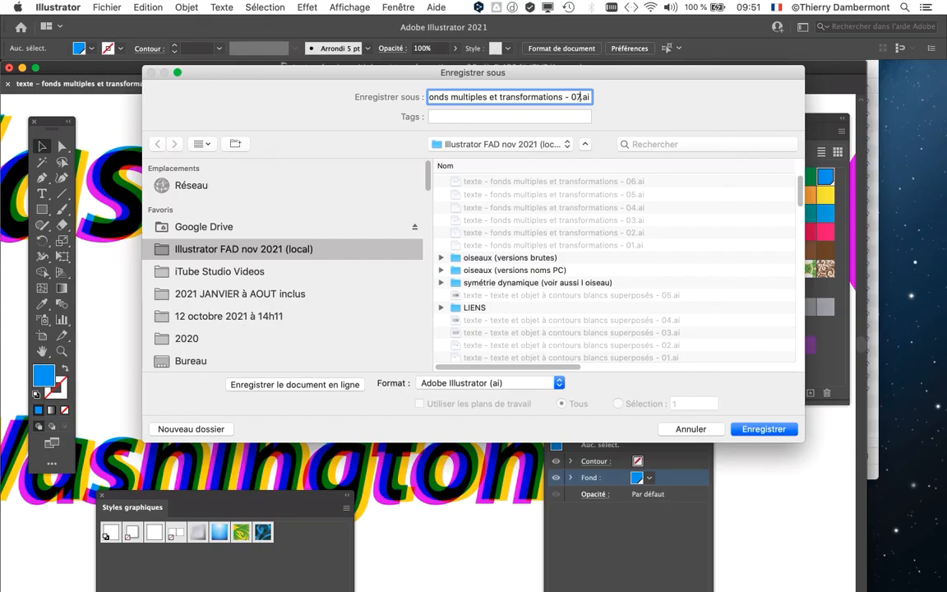
pyautogui.press('Return')
pyautogui.press('Return')
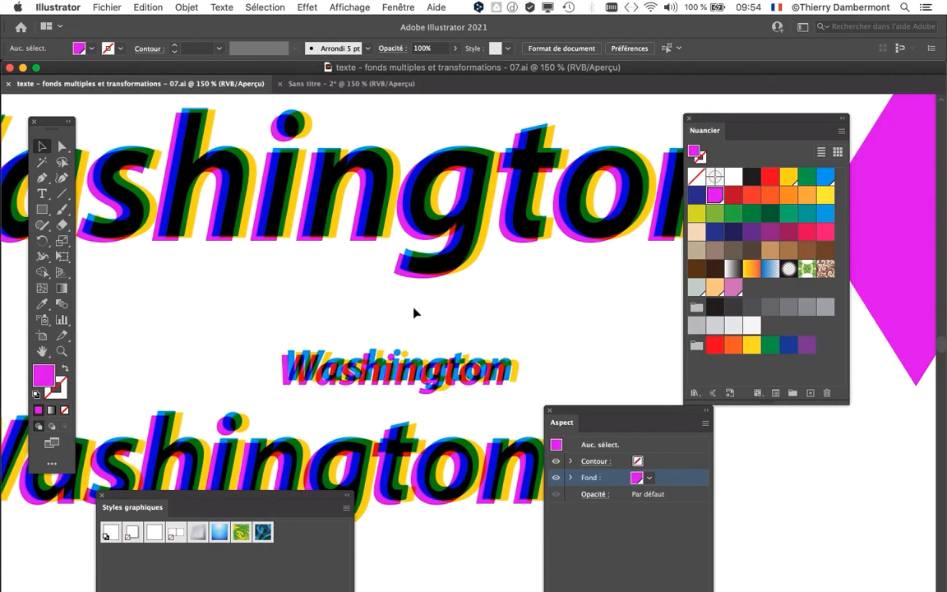
# Select the top Washington text and give its Contour a white colour at the 0,3528 mm weight
pyautogui.click(486, 202)
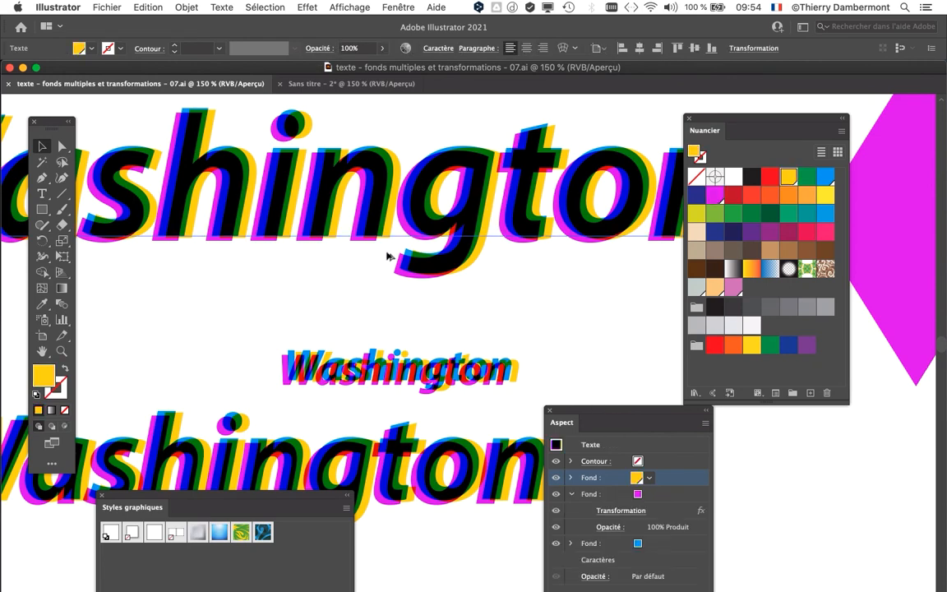
pyautogui.scroll(-2, 368, 261)
pyautogui.scroll(1, 216, 238)
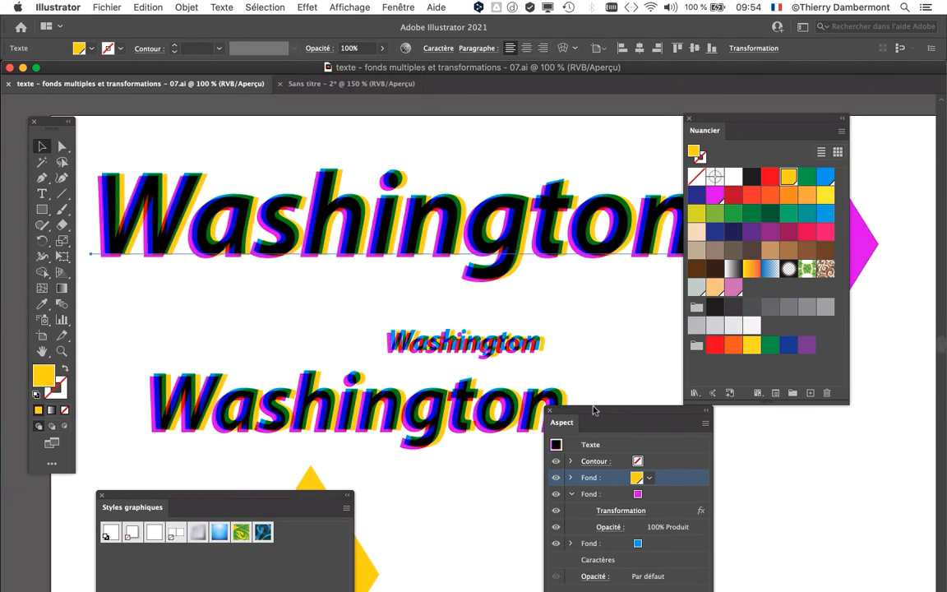
pyautogui.moveTo(580, 412); pyautogui.dragTo(487, 185)
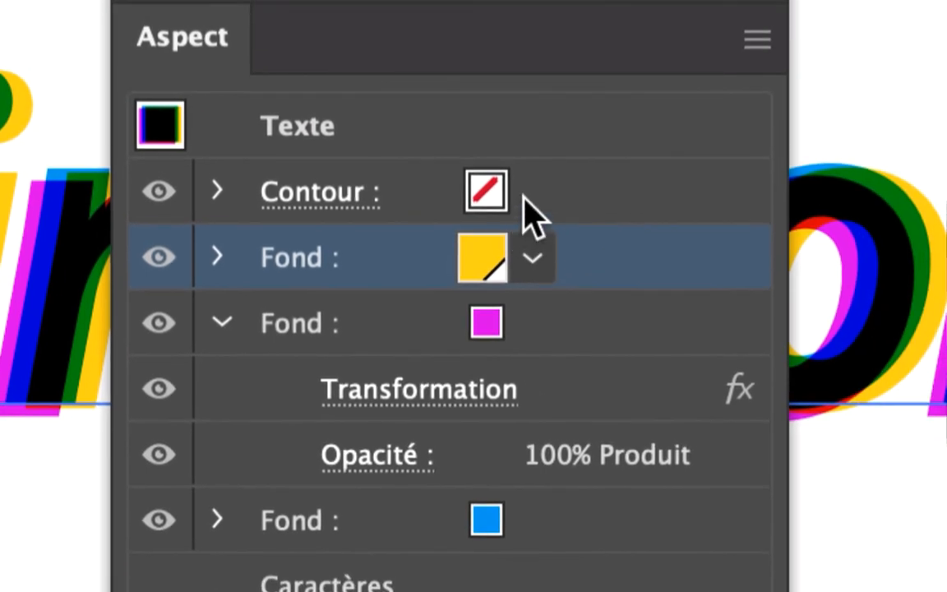
pyautogui.click(530, 203)
pyautogui.click(530, 202)
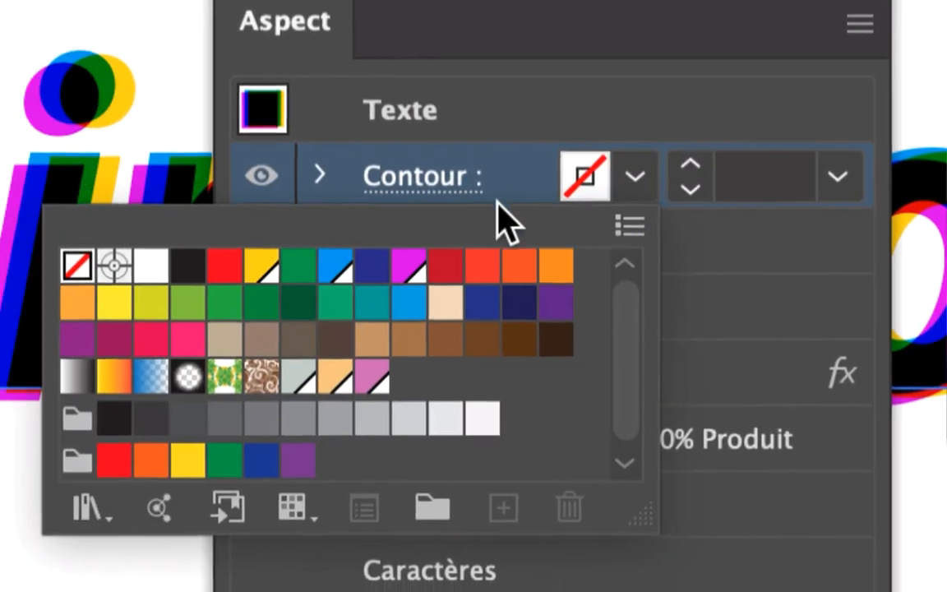
pyautogui.click(421, 215)
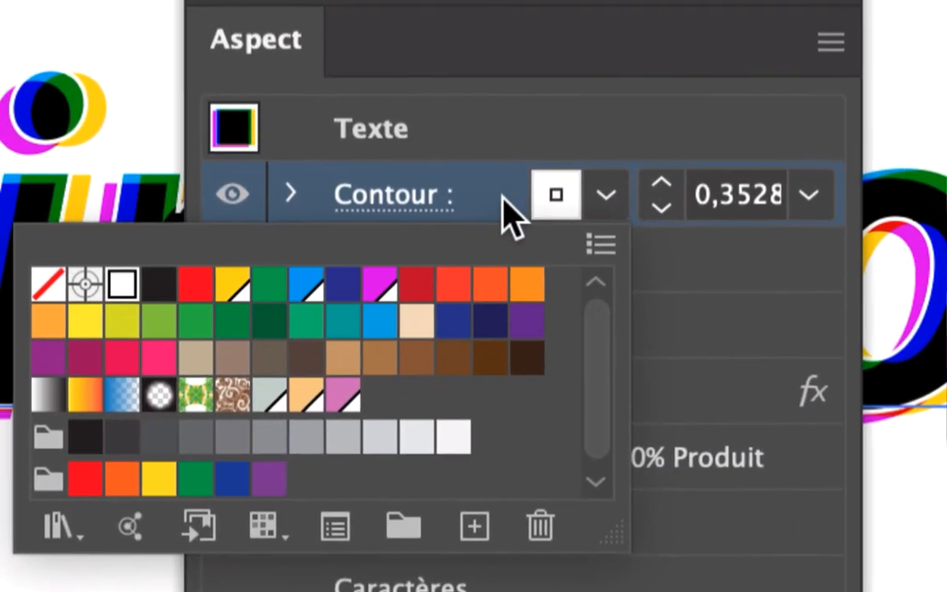
pyautogui.click(797, 122)
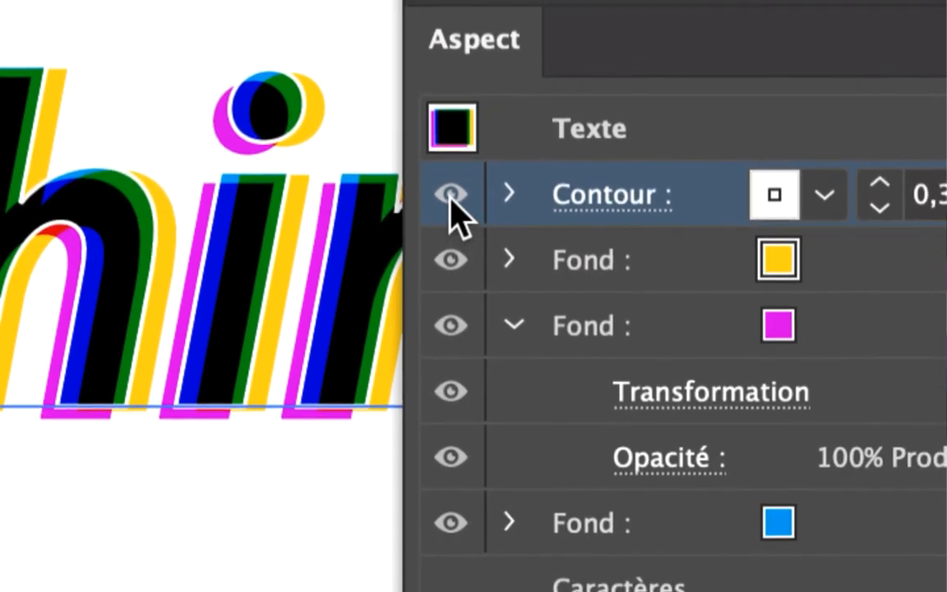
# Compare the Washington text with and without its white contour by switching that attribute's visibility off and on
pyautogui.click(450, 194)
pyautogui.click(451, 195)
pyautogui.click(451, 195)
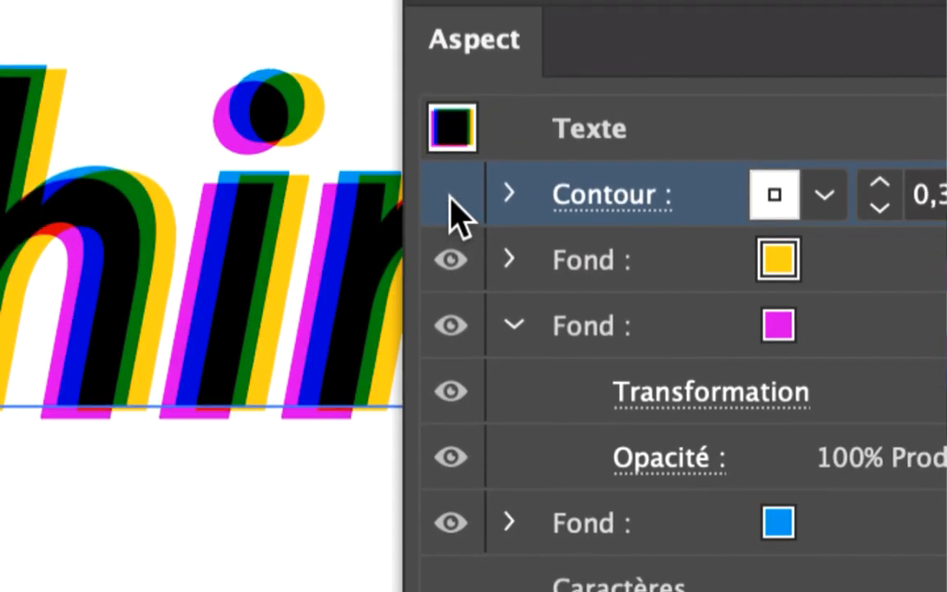
pyautogui.click(450, 196)
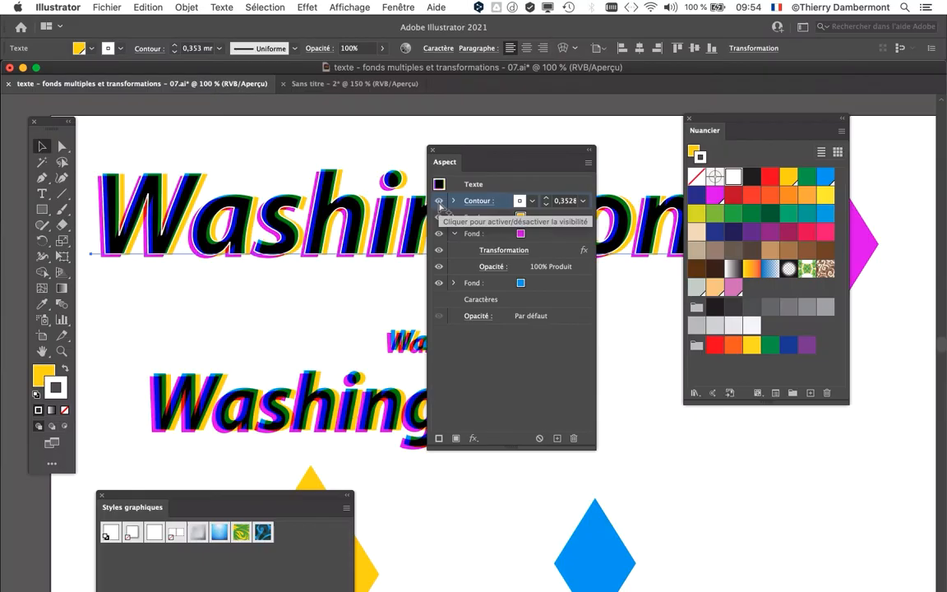
# Clear the Aspect and Nuancier panels from the upper texts and duplicate the white-contoured Washington text straight above the artboard
pyautogui.moveTo(508, 143); pyautogui.dragTo(798, 424)
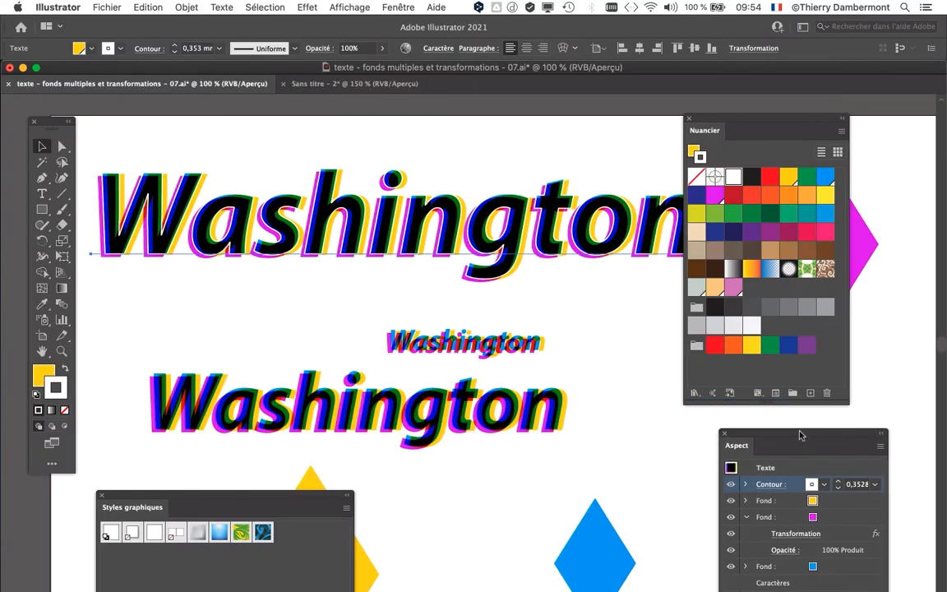
pyautogui.moveTo(704, 136); pyautogui.dragTo(658, 360)
pyautogui.scroll(-2, 470, 268)
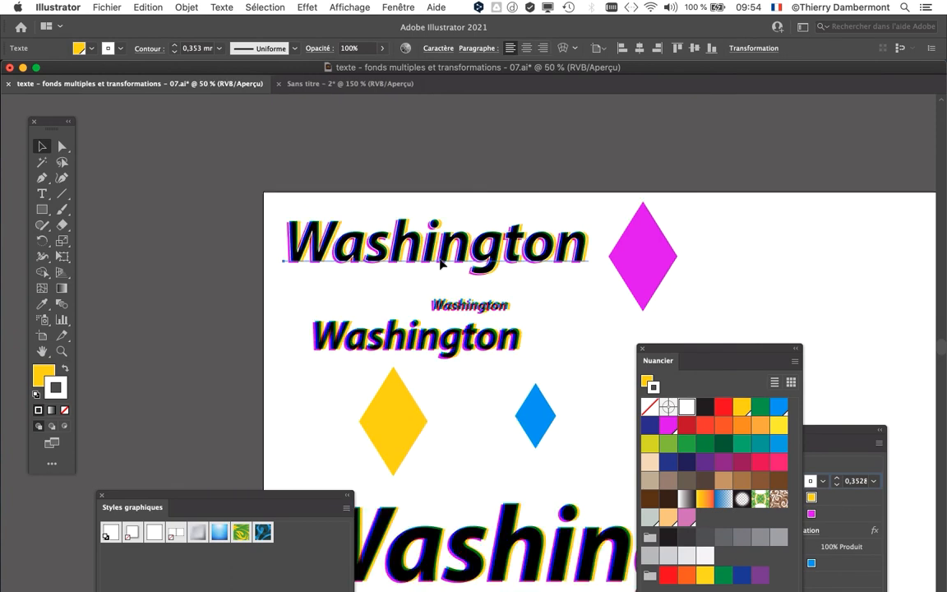
pyautogui.moveTo(441, 263); pyautogui.dragTo(441, 162)
pyautogui.scroll(-1, 333, 316)
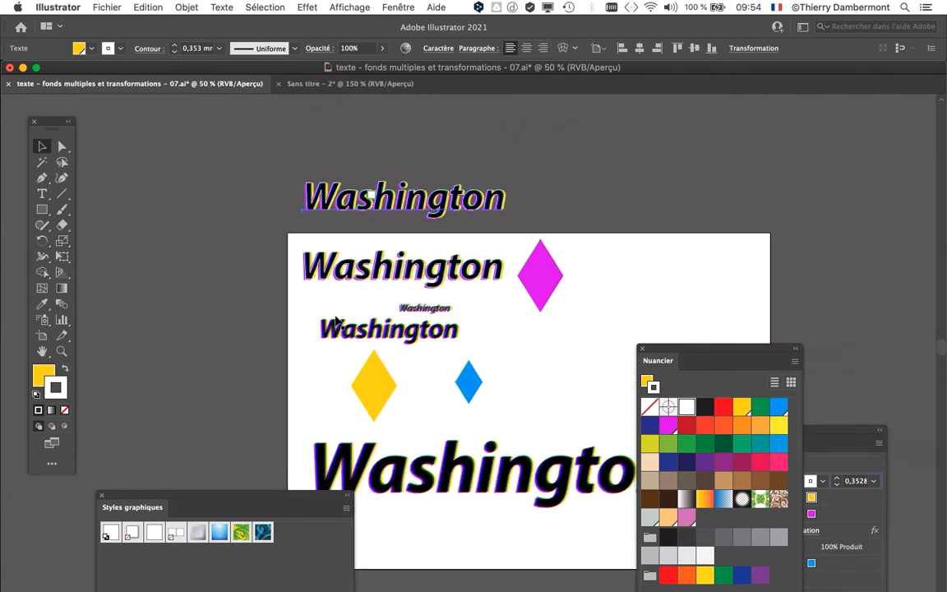
# Extend the artboard upward so it encloses the duplicated Washington text
pyautogui.click(42, 336)
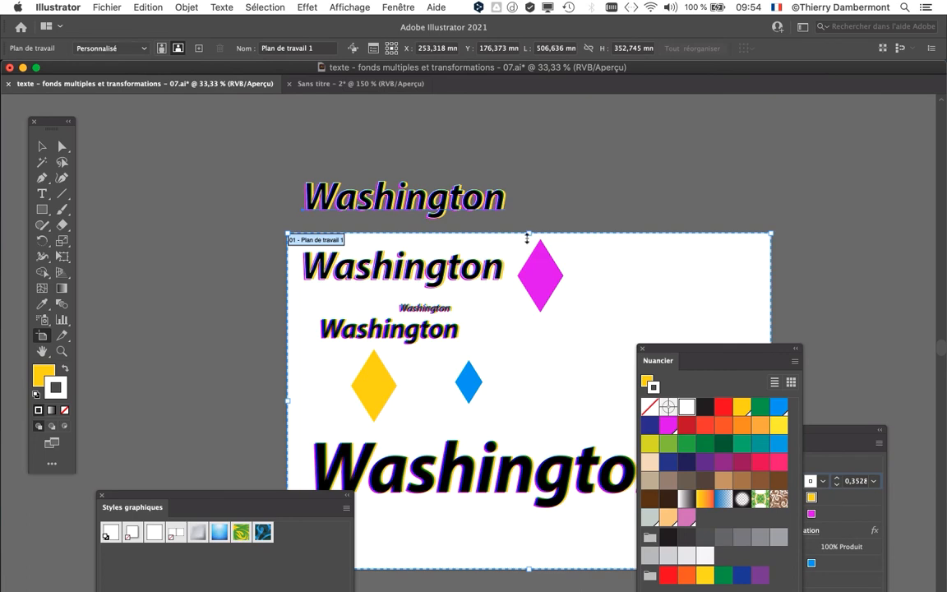
pyautogui.moveTo(527, 239); pyautogui.dragTo(527, 165)
pyautogui.press('Escape')
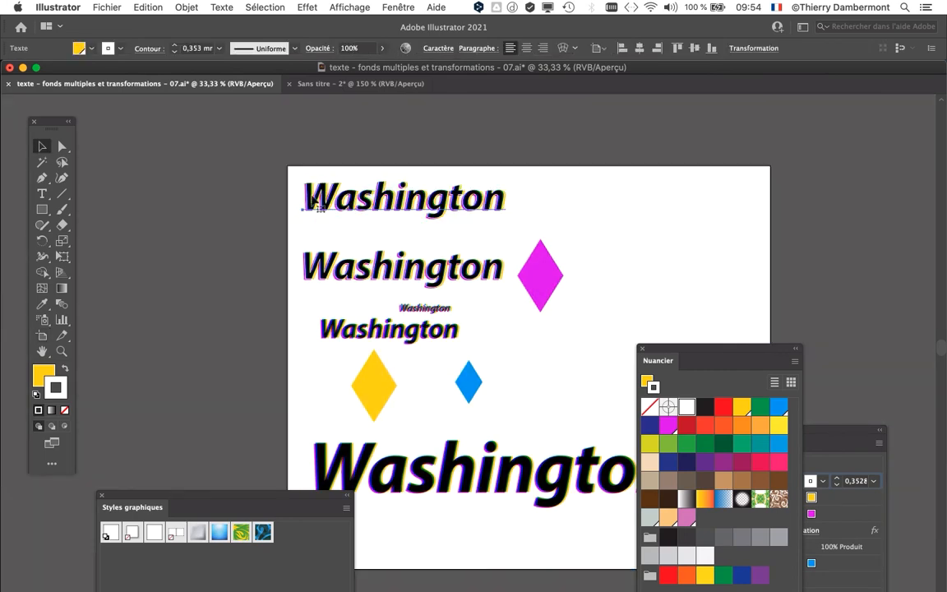
# Place the Aspect panel beside the enlarged duplicate text and expand the attributes of its white Contour
pyautogui.scroll(4, 320, 206)
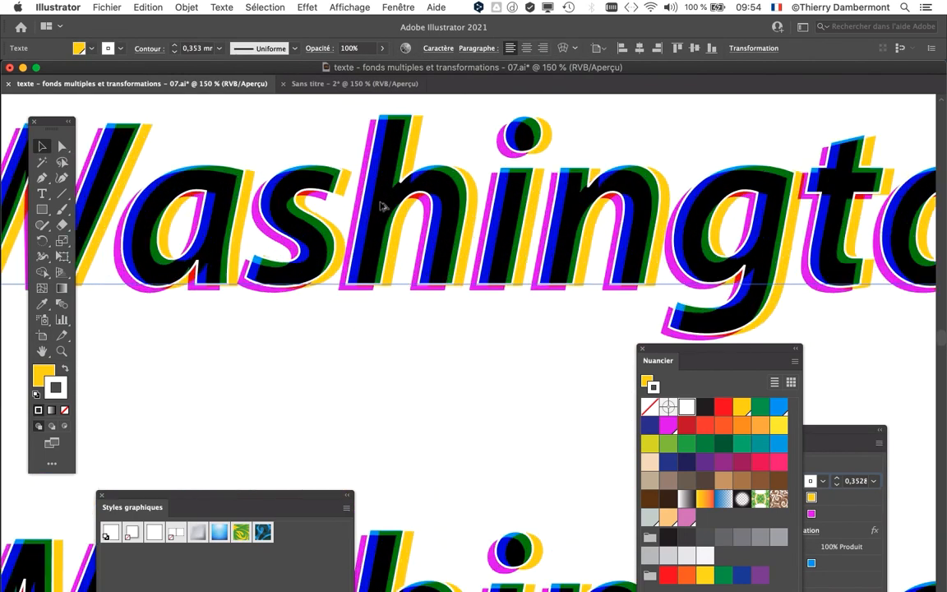
pyautogui.scroll(1, 381, 205)
pyautogui.moveTo(713, 366); pyautogui.dragTo(347, 385)
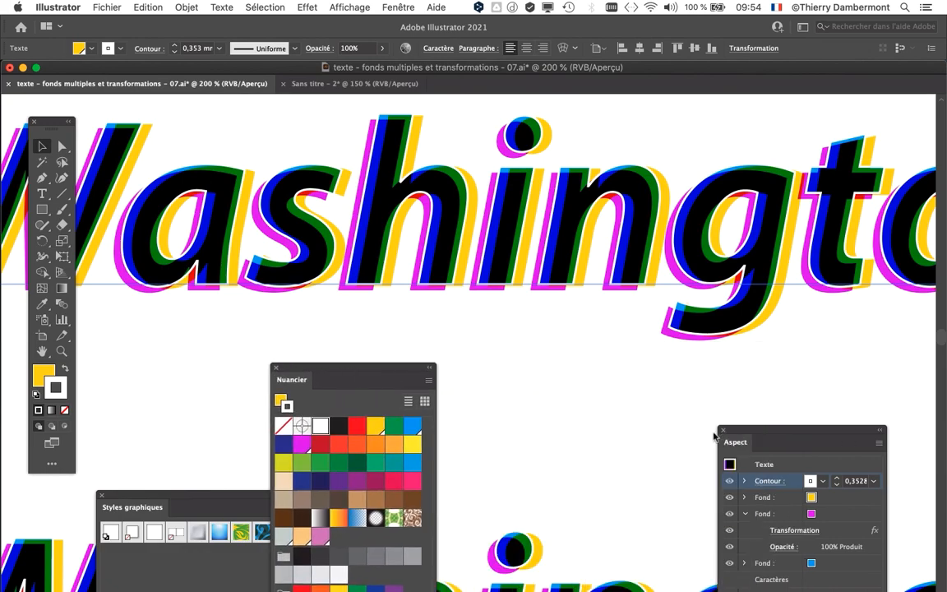
pyautogui.moveTo(744, 433); pyautogui.dragTo(637, 121)
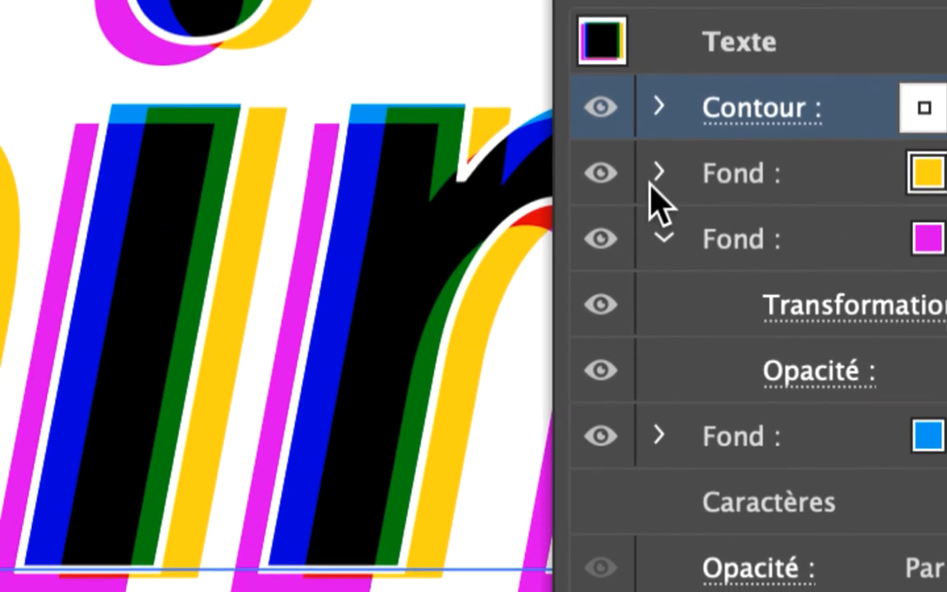
pyautogui.click(413, 194)
pyautogui.click(647, 162)
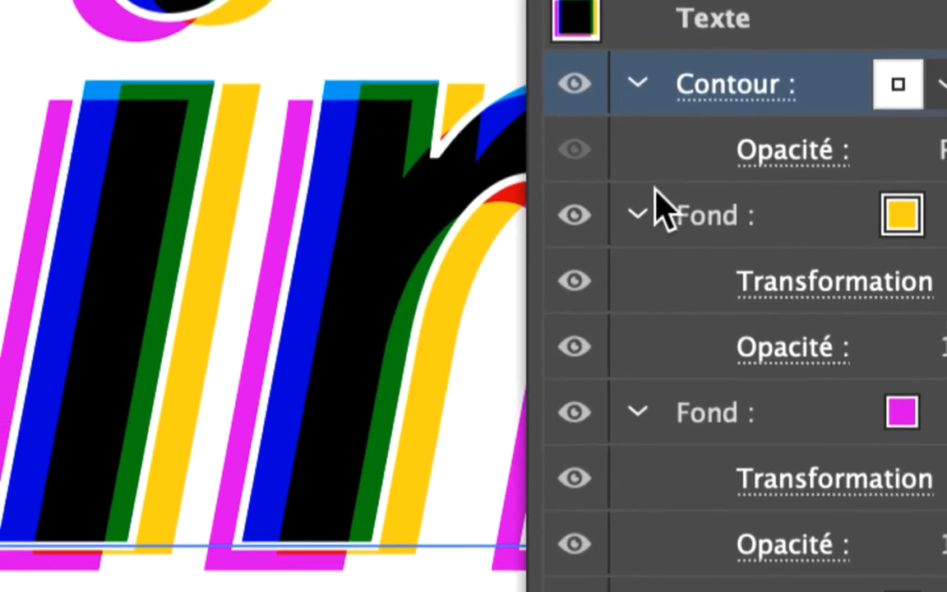
pyautogui.click(501, 296)
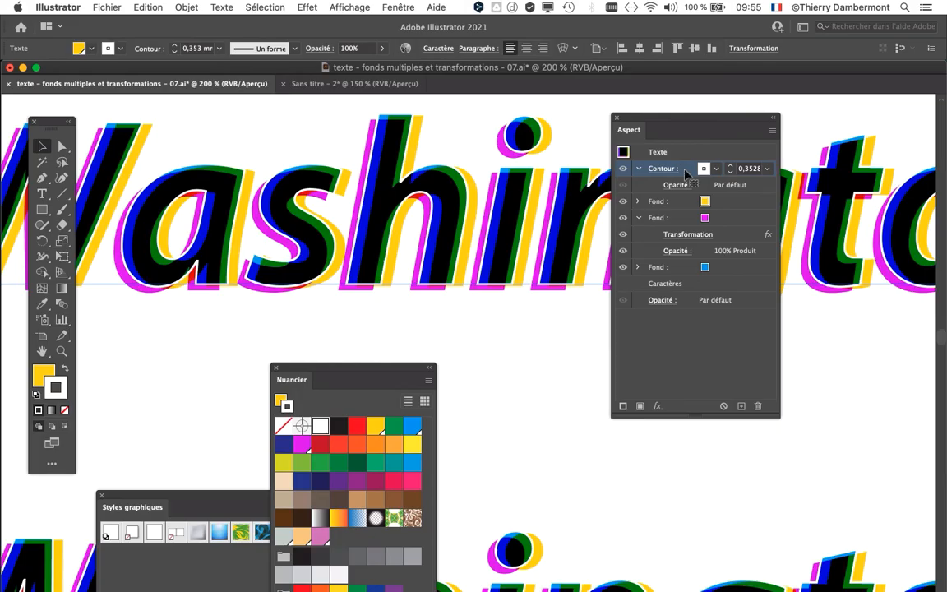
# Apply a Transformation effect to the duplicate's white Contour with Aperçu enabled, shifting it horizontally and vertically off the letters
pyautogui.click(301, 7)
pyautogui.moveTo(329, 113)
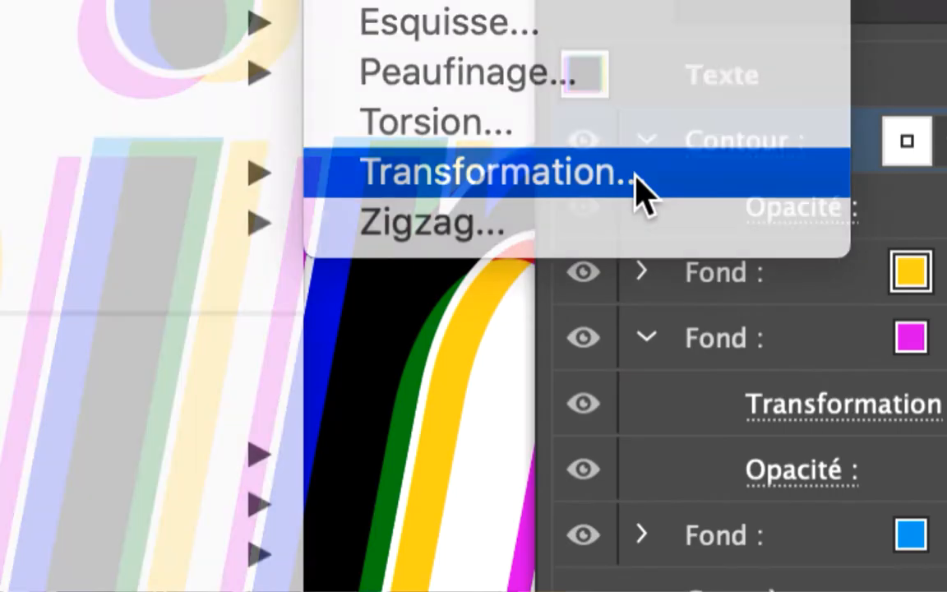
pyautogui.click(639, 182)
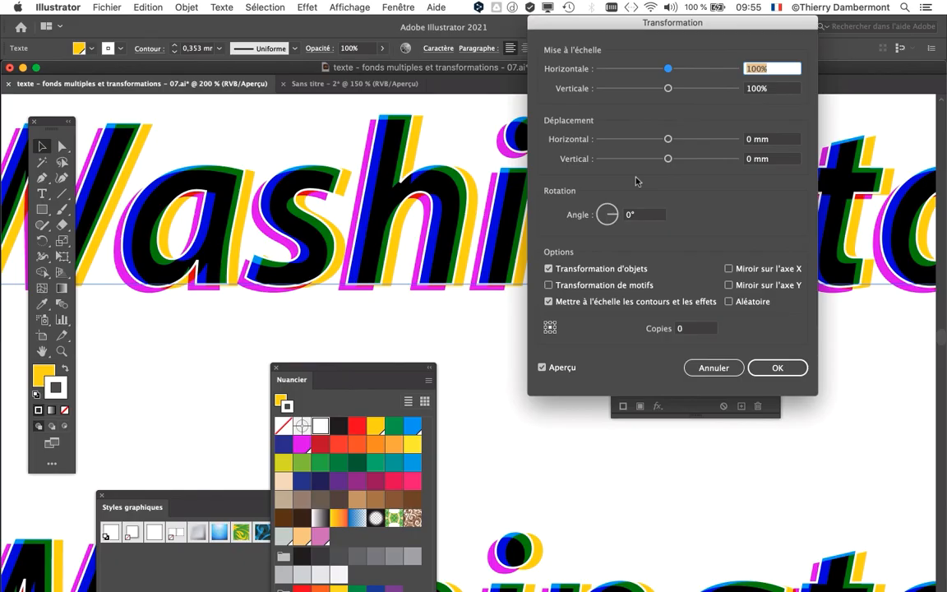
pyautogui.moveTo(674, 7); pyautogui.dragTo(751, 45)
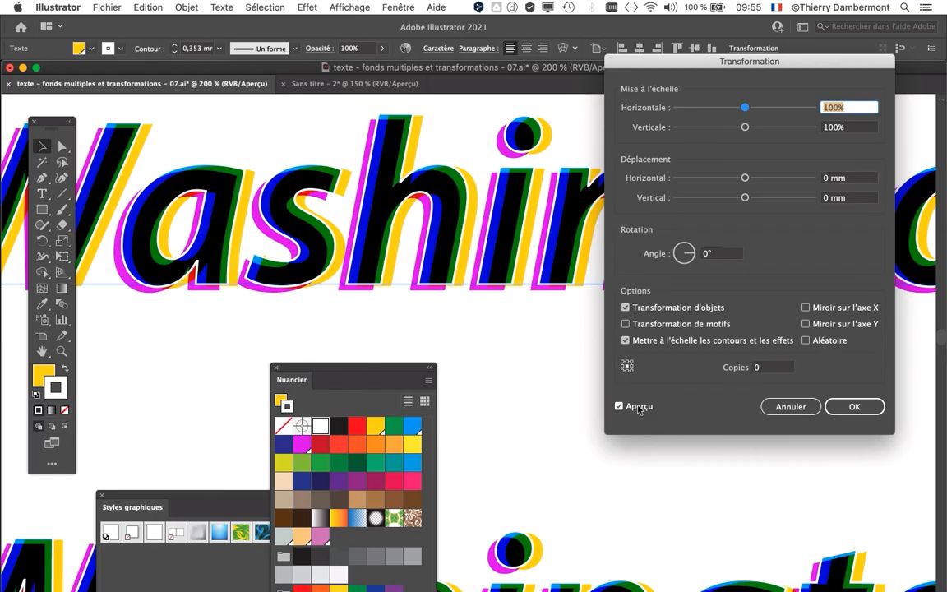
pyautogui.moveTo(745, 177); pyautogui.dragTo(747, 200)
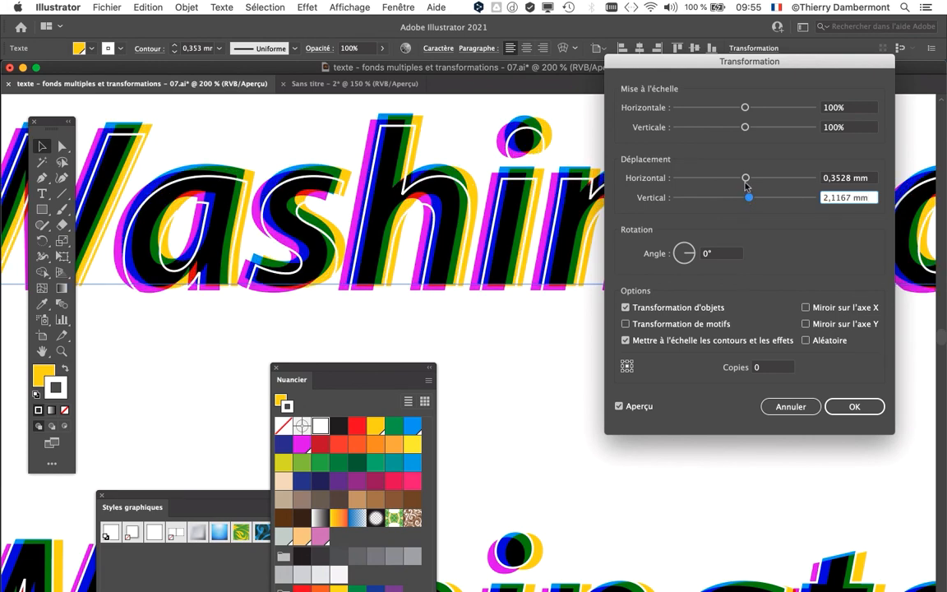
pyautogui.moveTo(745, 178); pyautogui.dragTo(740, 201)
pyautogui.click(847, 406)
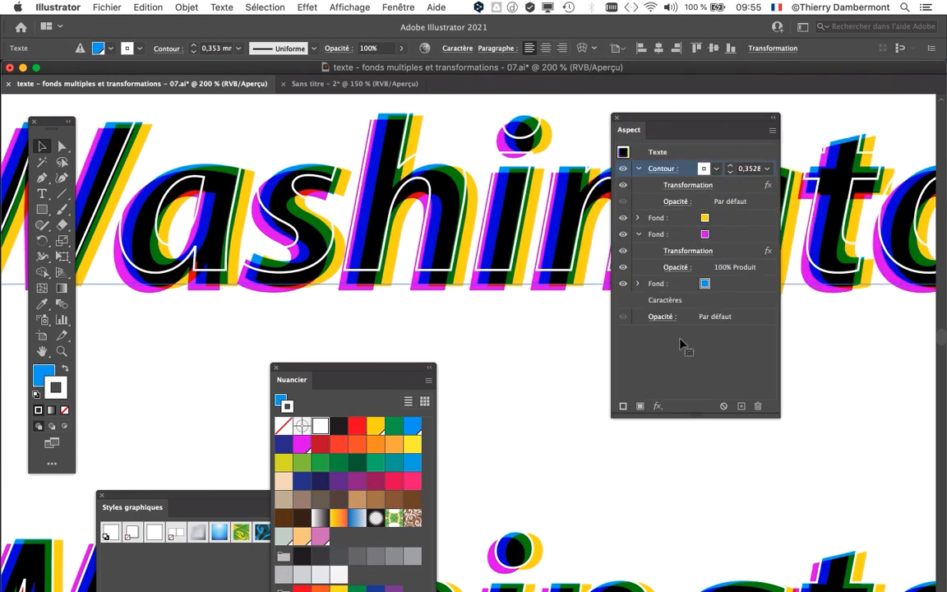
# Move the Aspect and Nuancier panels below the large Washington lettering to leave its contours unobstructed
pyautogui.moveTo(677, 131); pyautogui.dragTo(694, 144)
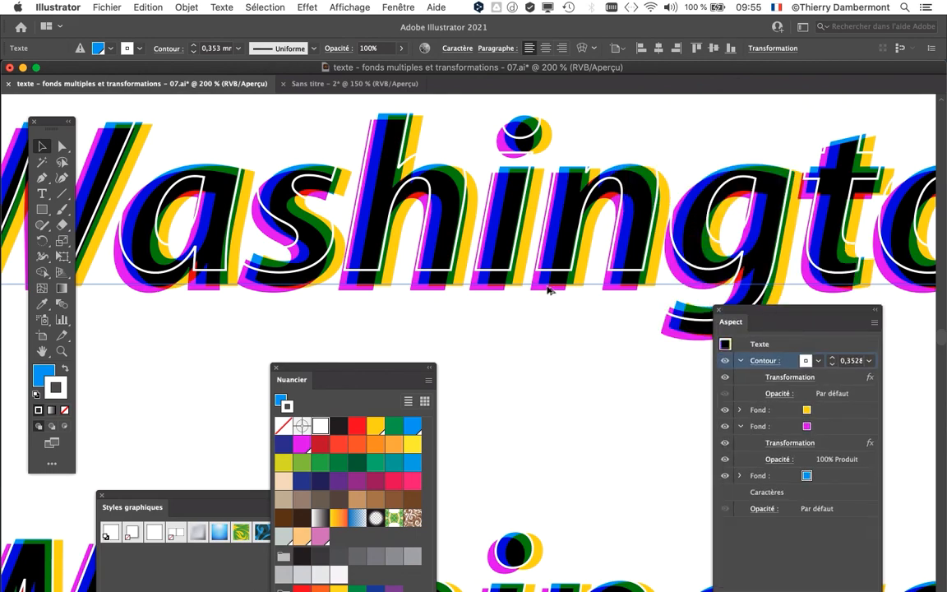
pyautogui.scroll(-1, 545, 285)
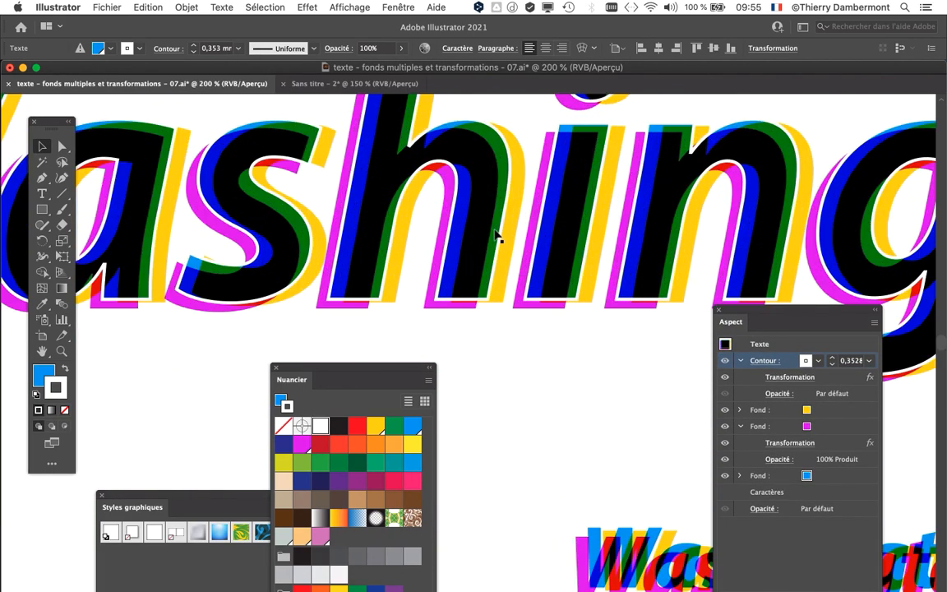
pyautogui.scroll(2, 547, 218)
pyautogui.moveTo(561, 320); pyautogui.dragTo(559, 297)
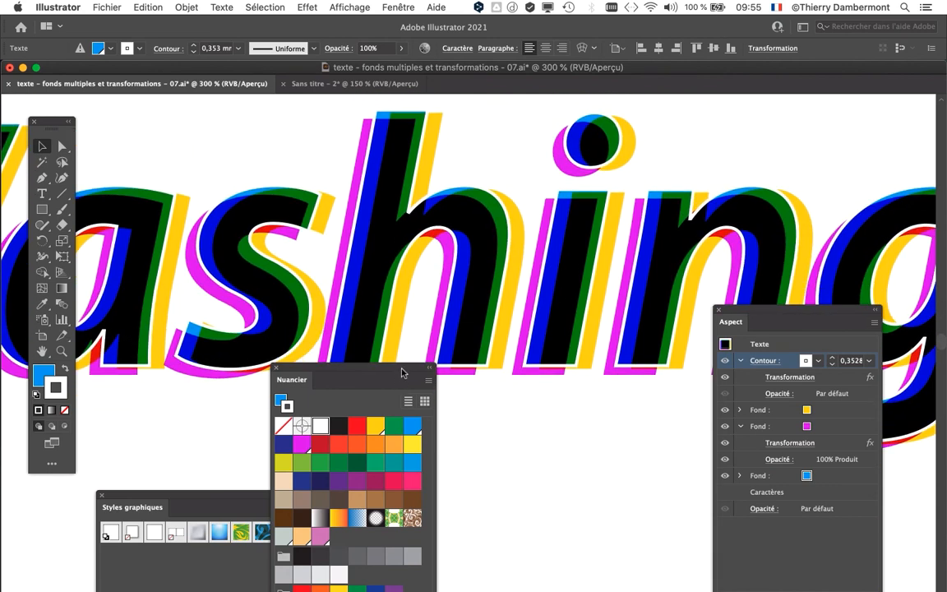
pyautogui.moveTo(403, 369); pyautogui.dragTo(475, 478)
pyautogui.moveTo(763, 322); pyautogui.dragTo(741, 505)
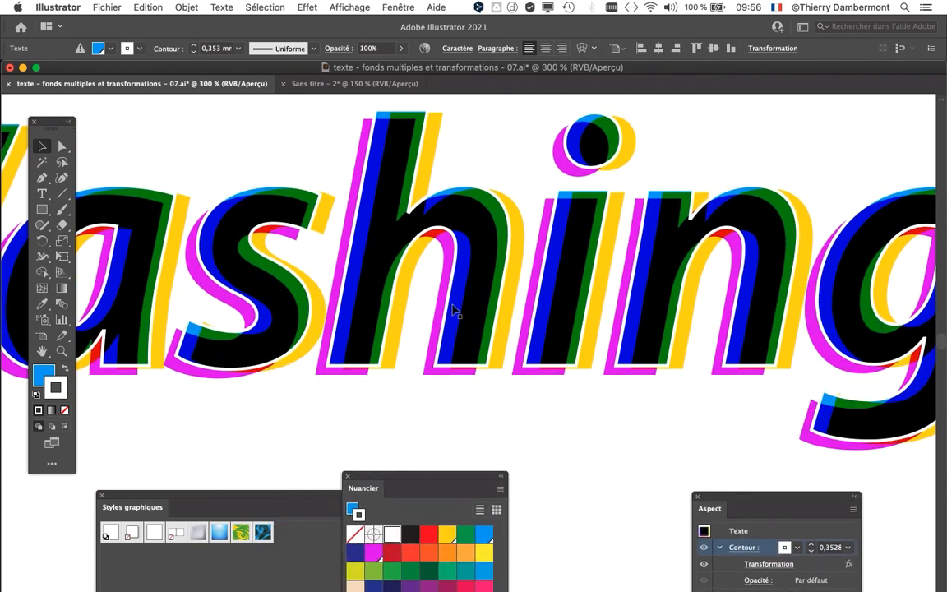
# Examine up close the original text's white contour against the shifted contour on the duplicate above it
pyautogui.scroll(1, 680, 275)
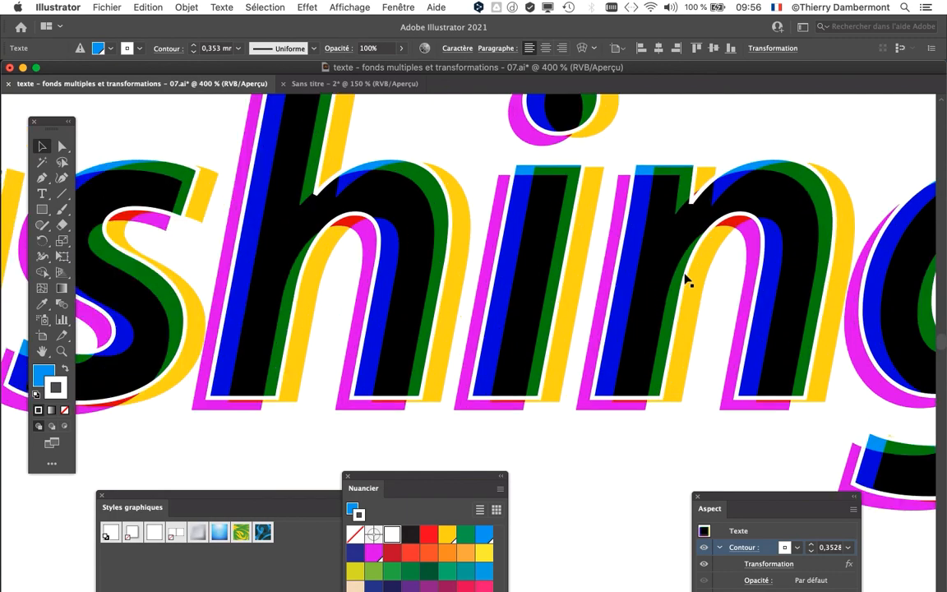
pyautogui.scroll(-2, 703, 257)
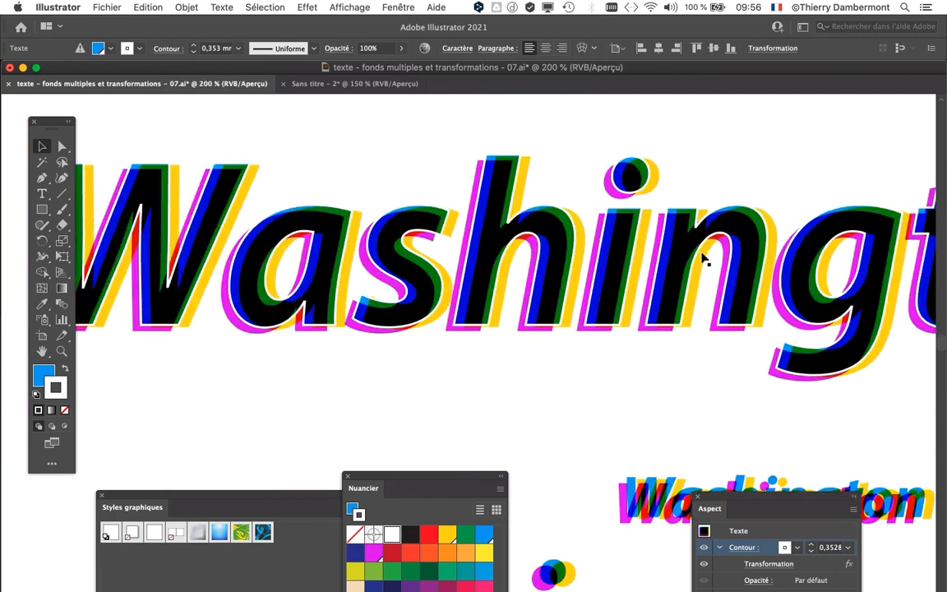
pyautogui.moveTo(648, 218); pyautogui.dragTo(583, 410)
pyautogui.moveTo(605, 226); pyautogui.dragTo(561, 394)
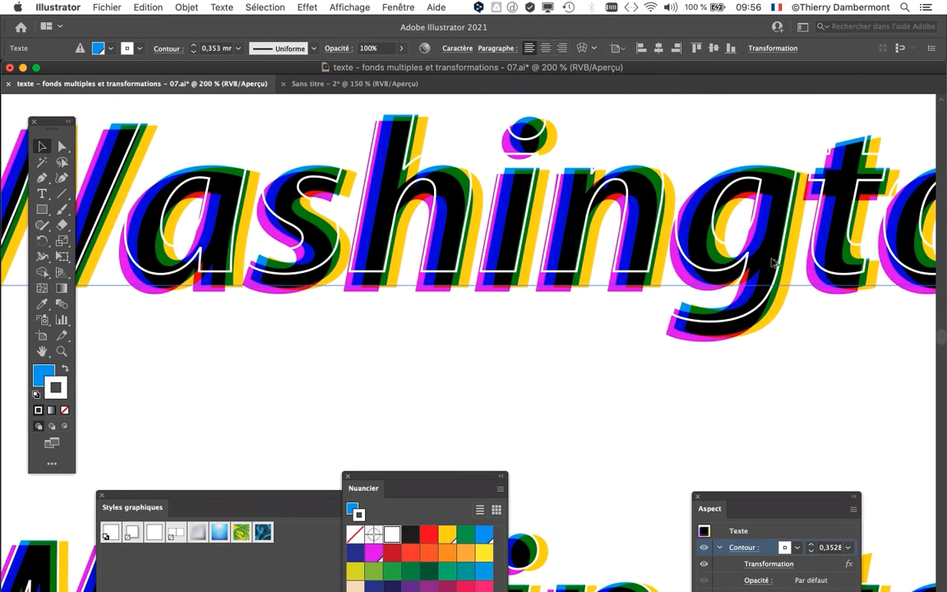
pyautogui.scroll(1, 775, 263)
pyautogui.moveTo(691, 256); pyautogui.dragTo(524, 290)
pyautogui.scroll(1, 566, 292)
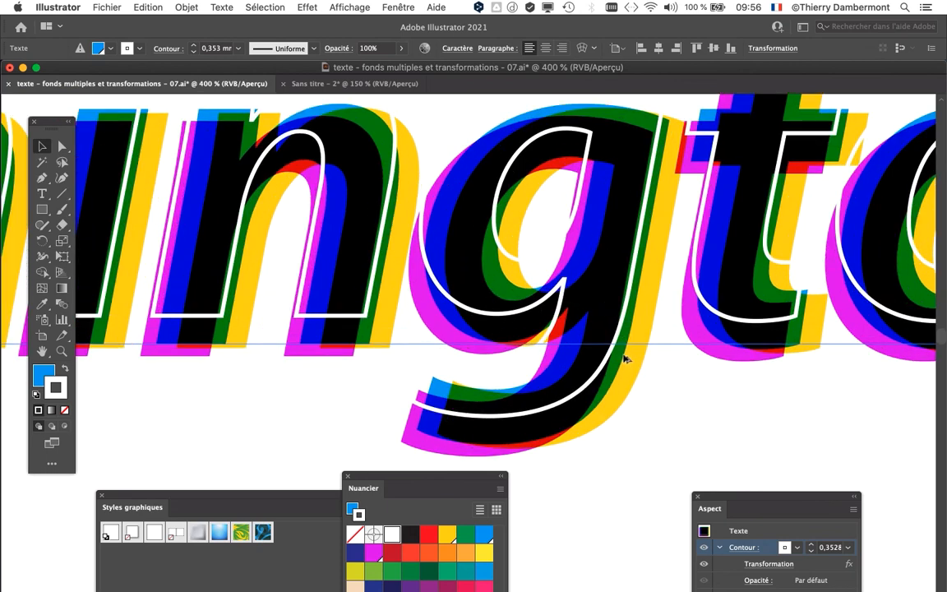
pyautogui.scroll(-1, 622, 357)
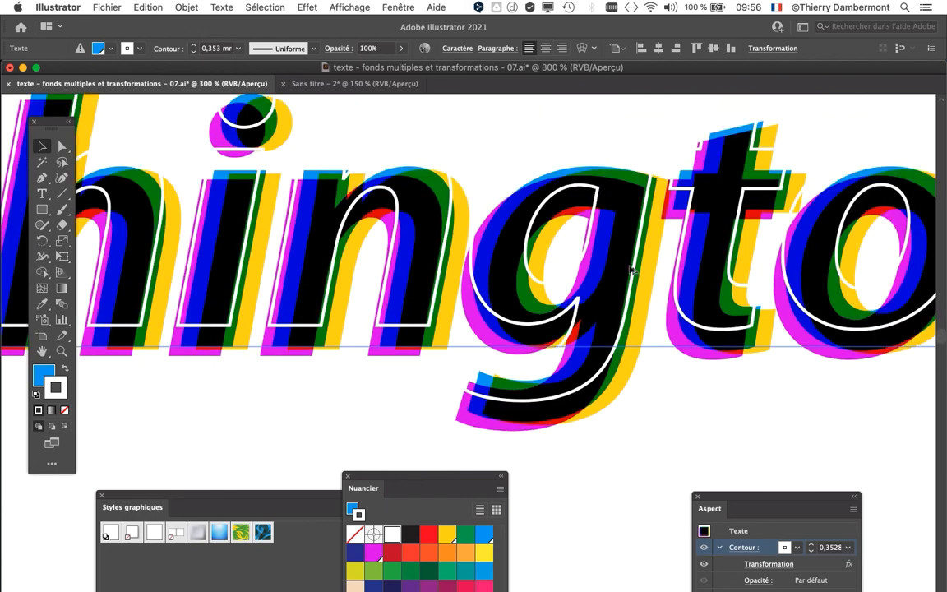
pyautogui.scroll(1, 727, 163)
pyautogui.scroll(-4, 726, 163)
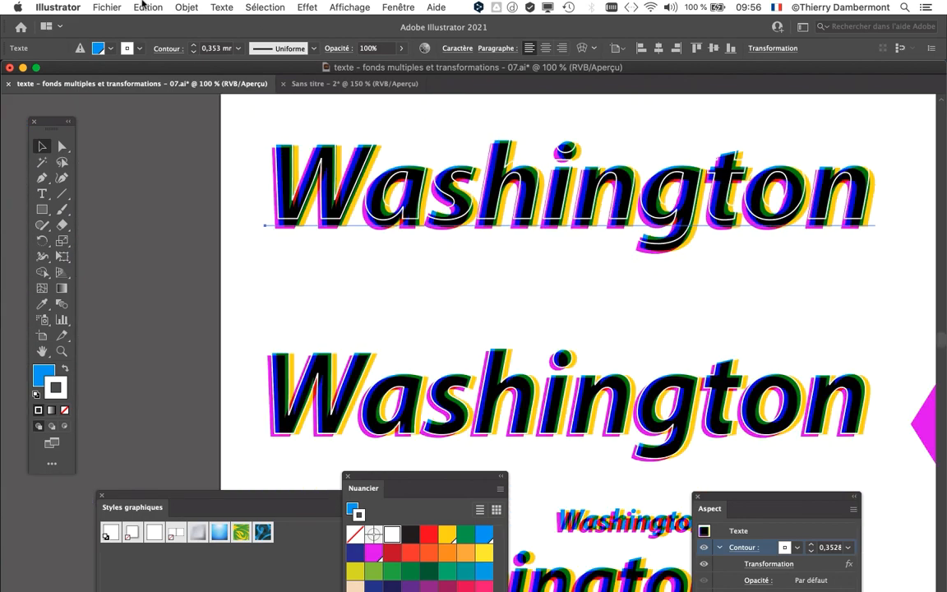
# Save the document as a new version named "texte - fonds multiples et transformations - 08.ai", keeping the default Illustrator options
pyautogui.click(106, 7)
pyautogui.click(120, 131)
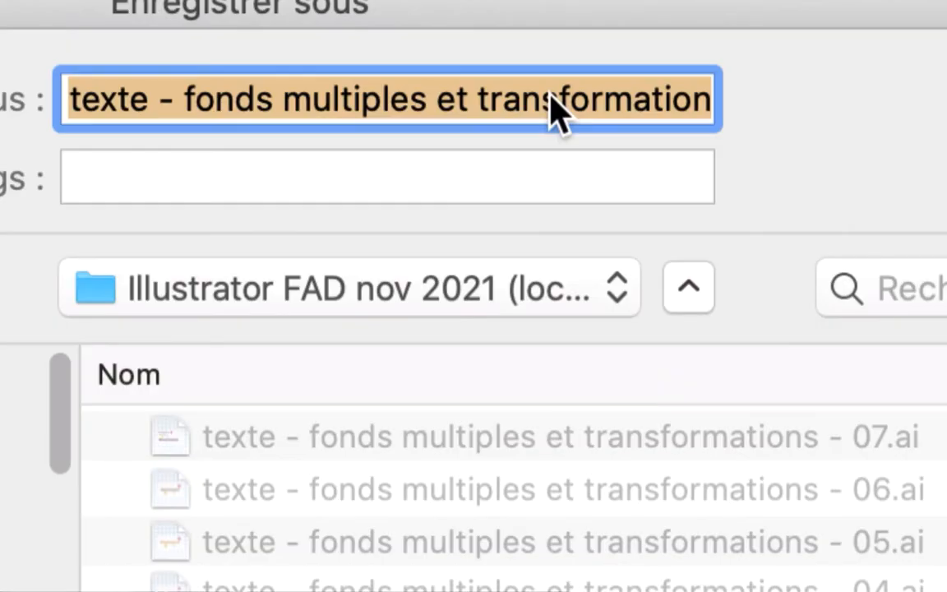
pyautogui.click(550, 98)
pyautogui.press('Down')
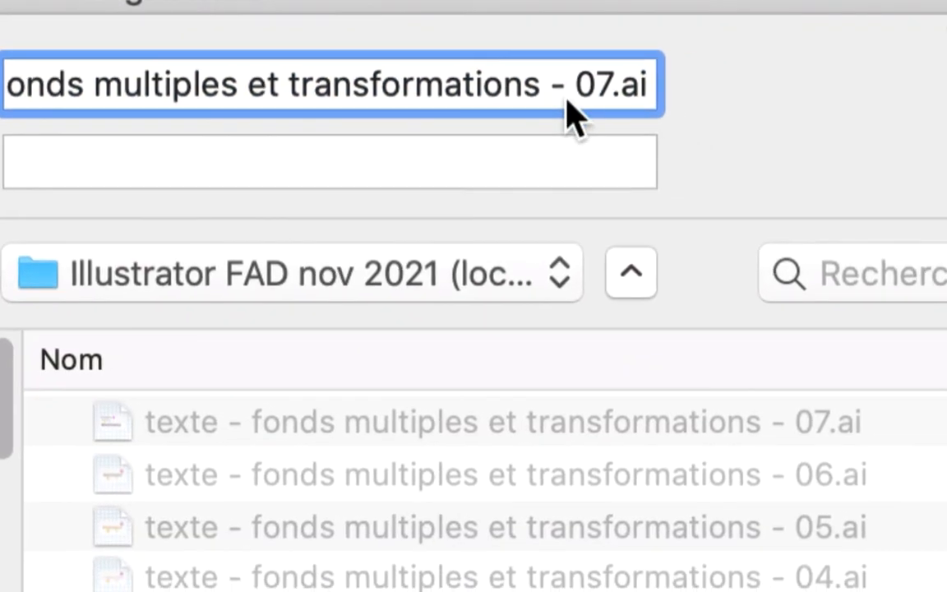
pyautogui.moveTo(580, 96); pyautogui.dragTo(567, 96)
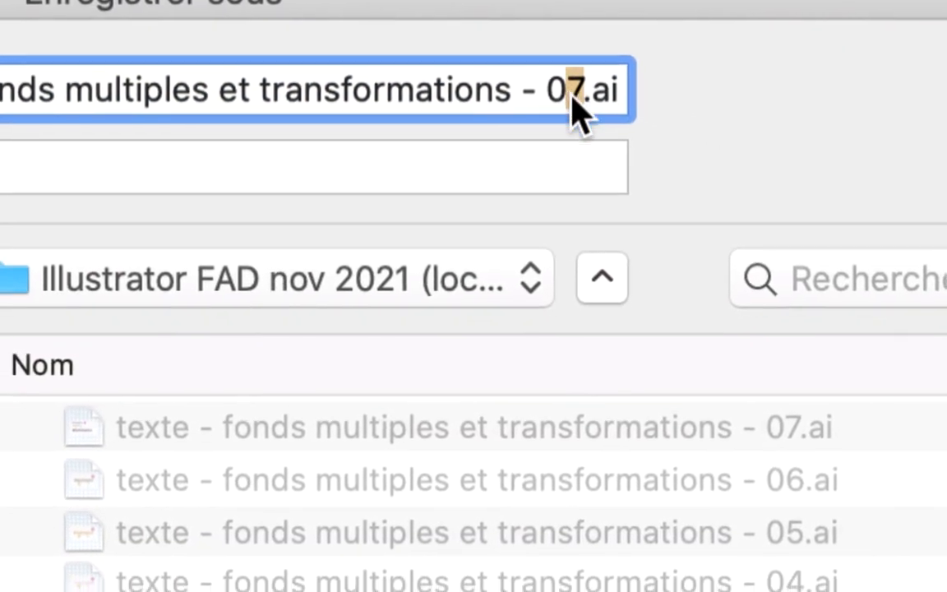
pyautogui.write('8')
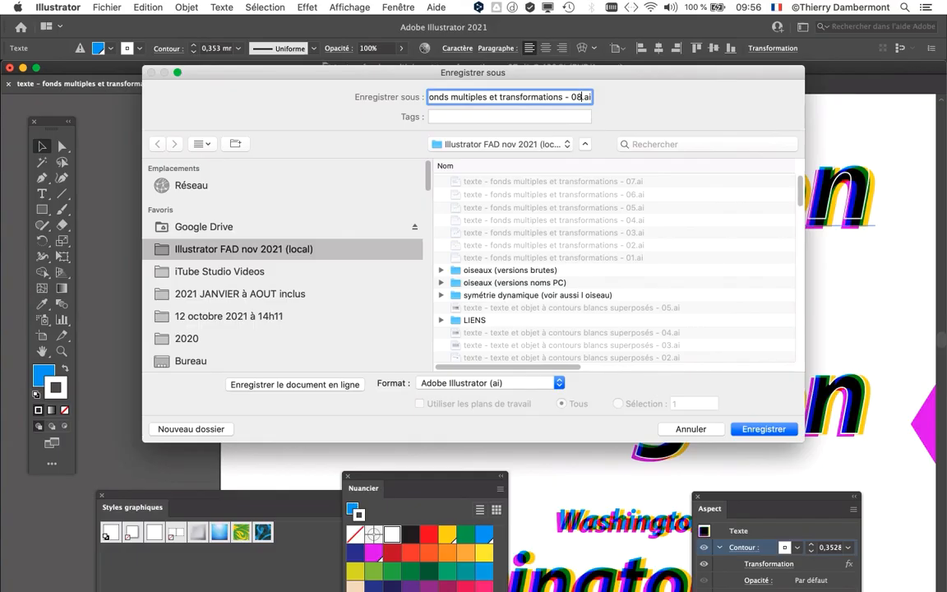
pyautogui.press('Return')
pyautogui.press('Return')
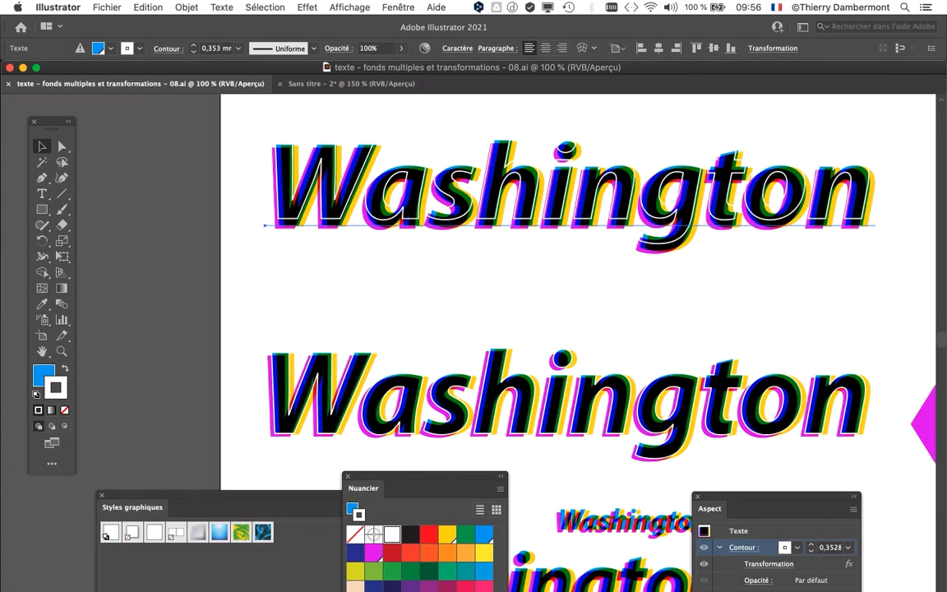
# Inspect the shifted white contour up close, detach the Text tool variants as a floating palette to view them, and close it
pyautogui.scroll(5, 660, 211)
pyautogui.scroll(-5, 508, 231)
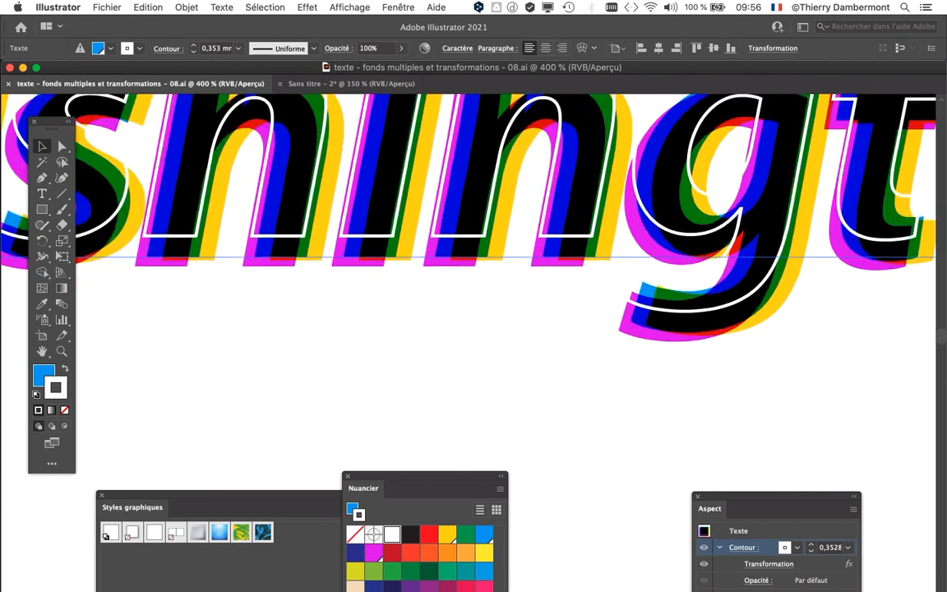
pyautogui.scroll(-2, 508, 288)
pyautogui.hscroll(3, 508, 288)
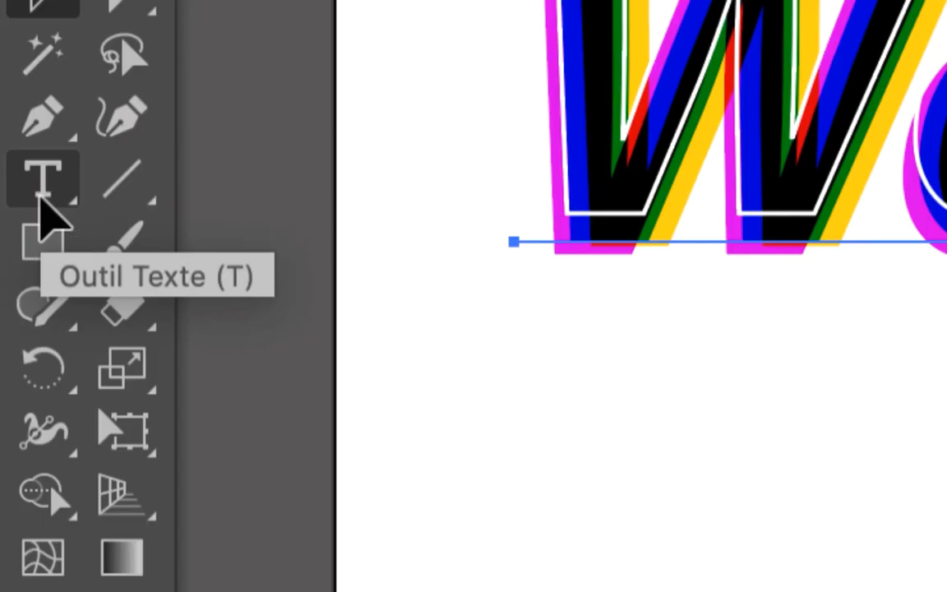
pyautogui.click(42, 203)
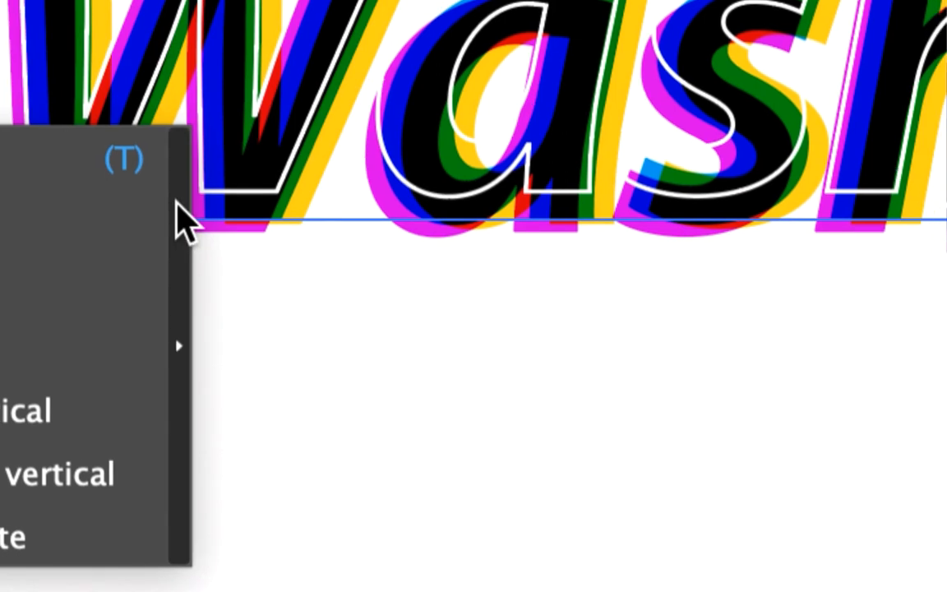
pyautogui.click(576, 246)
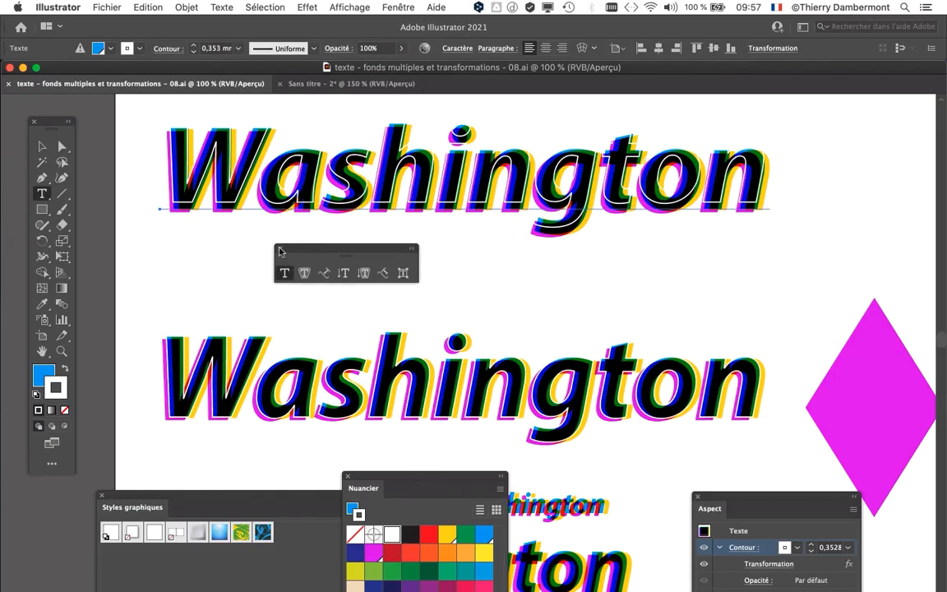
pyautogui.click(280, 250)
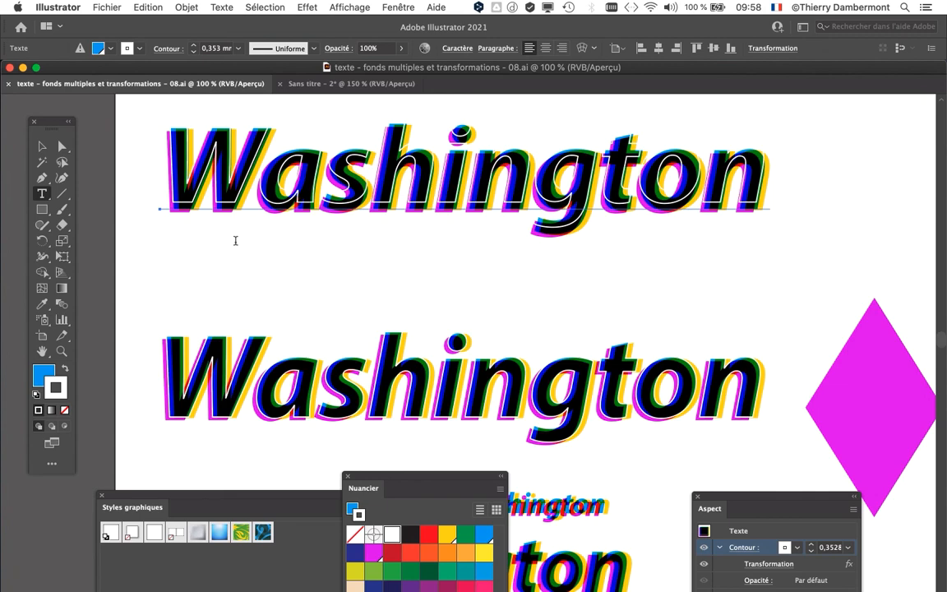
# Return to the Selection tool and deselect the top Washington text, with all the text versions in view
pyautogui.click(42, 145)
pyautogui.click(475, 269)
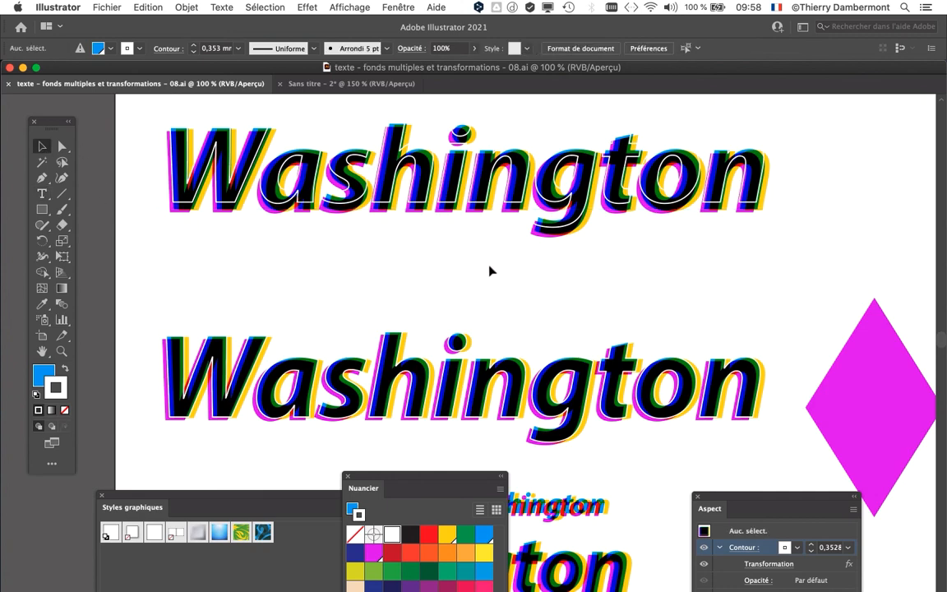
pyautogui.scroll(-1, 490, 270)
pyautogui.moveTo(548, 304); pyautogui.dragTo(445, 227)
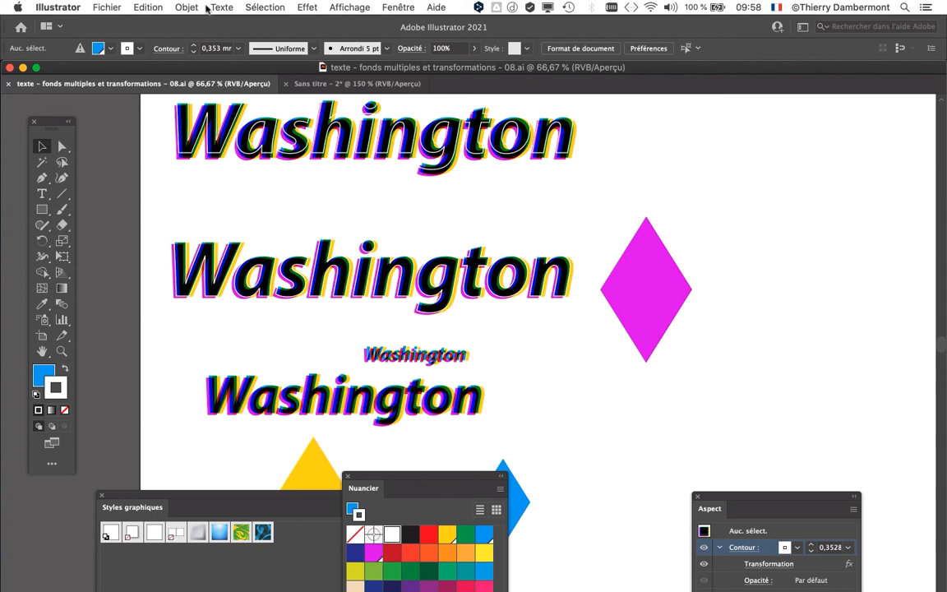
# Close the version 08 document and save the remaining untitled document as "Sans titre - 2.ai" in the Illustrator FAD nov 2021 folder
pyautogui.click(9, 67)
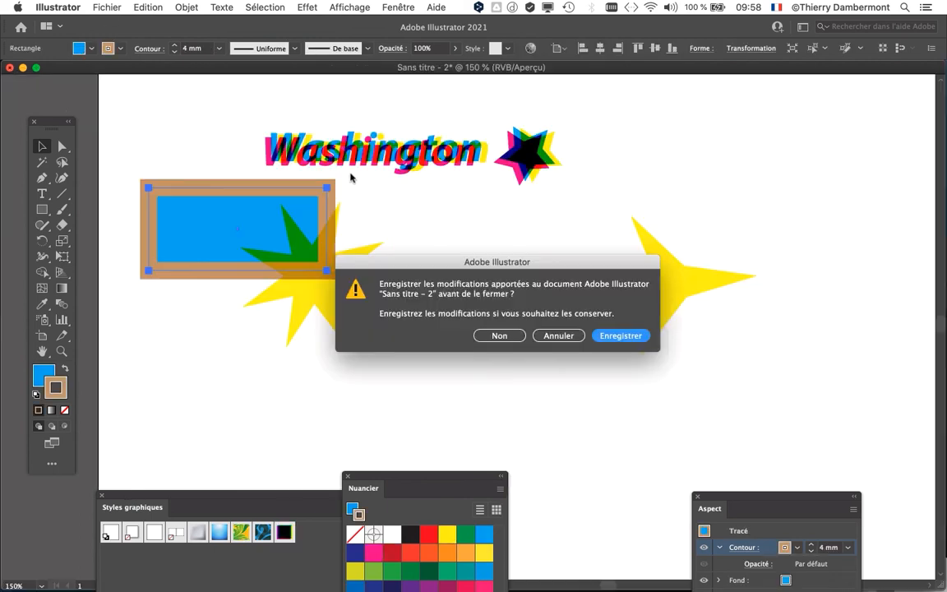
pyautogui.click(558, 335)
pyautogui.click(102, 11)
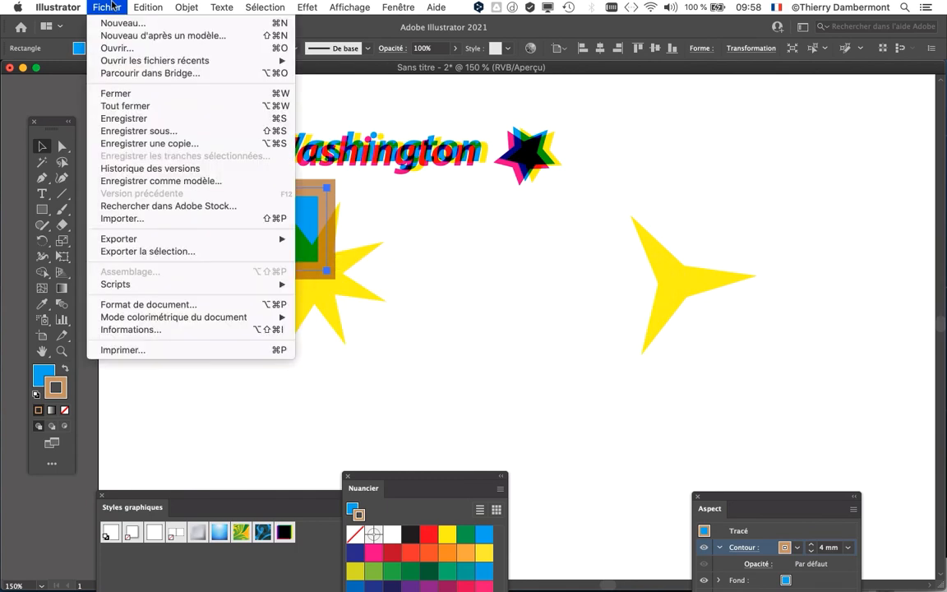
pyautogui.click(173, 132)
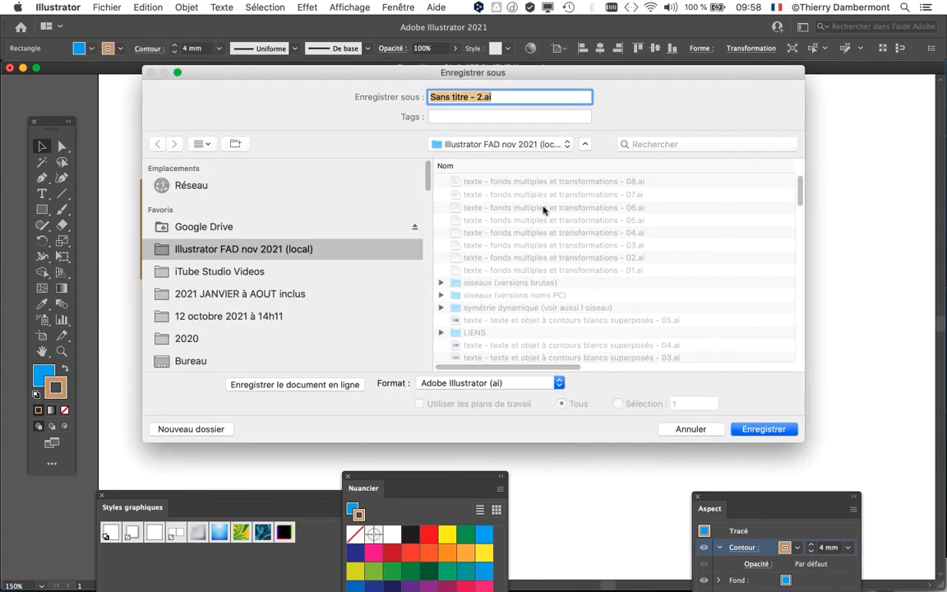
pyautogui.click(763, 427)
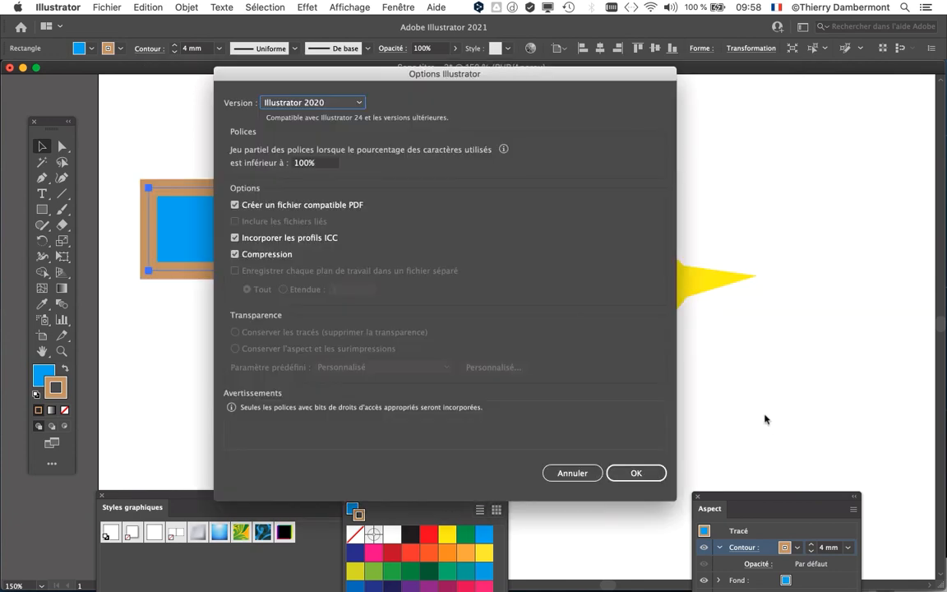